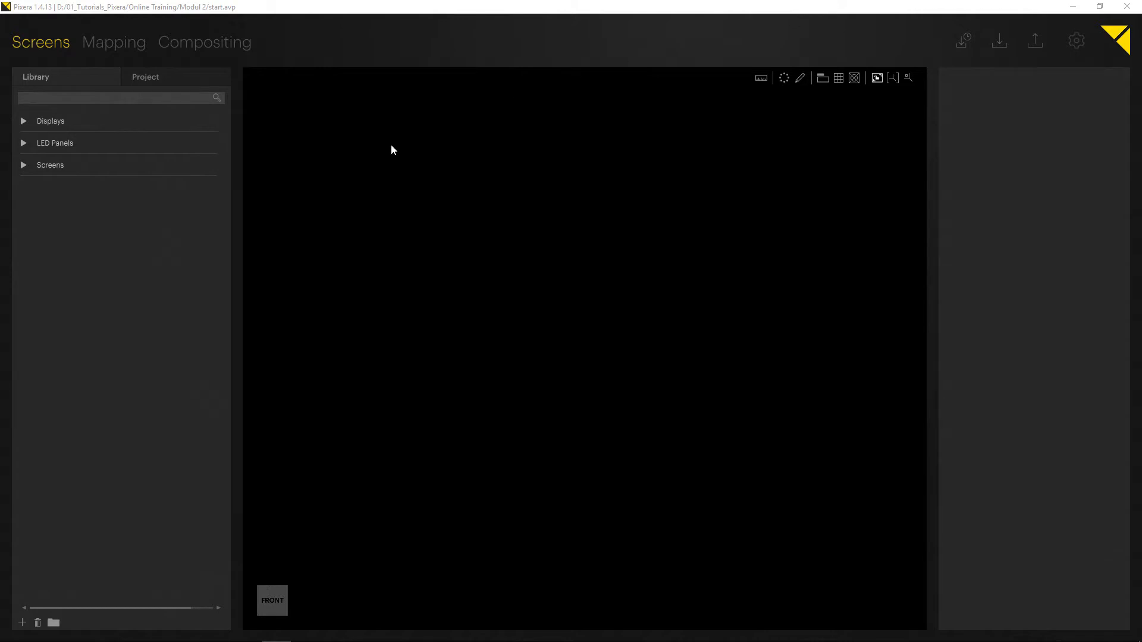
Browse the Displays, LED Panels and Screens categories of the library, including the generic LED panel.
left_click(22, 166)
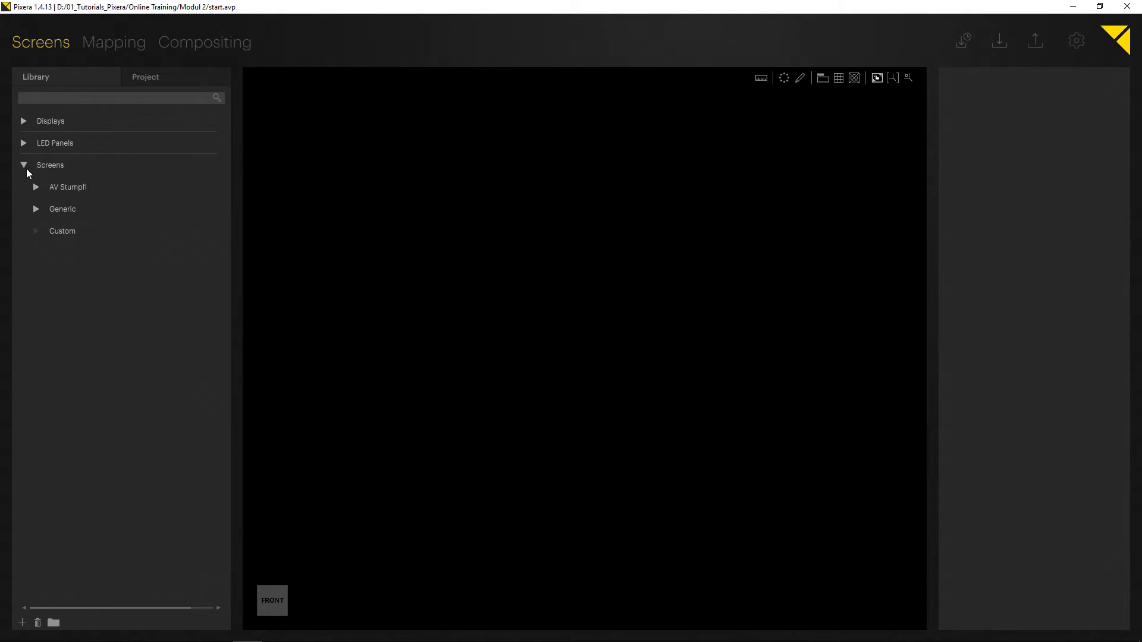
left_click(26, 168)
left_click(25, 120)
left_click(36, 148)
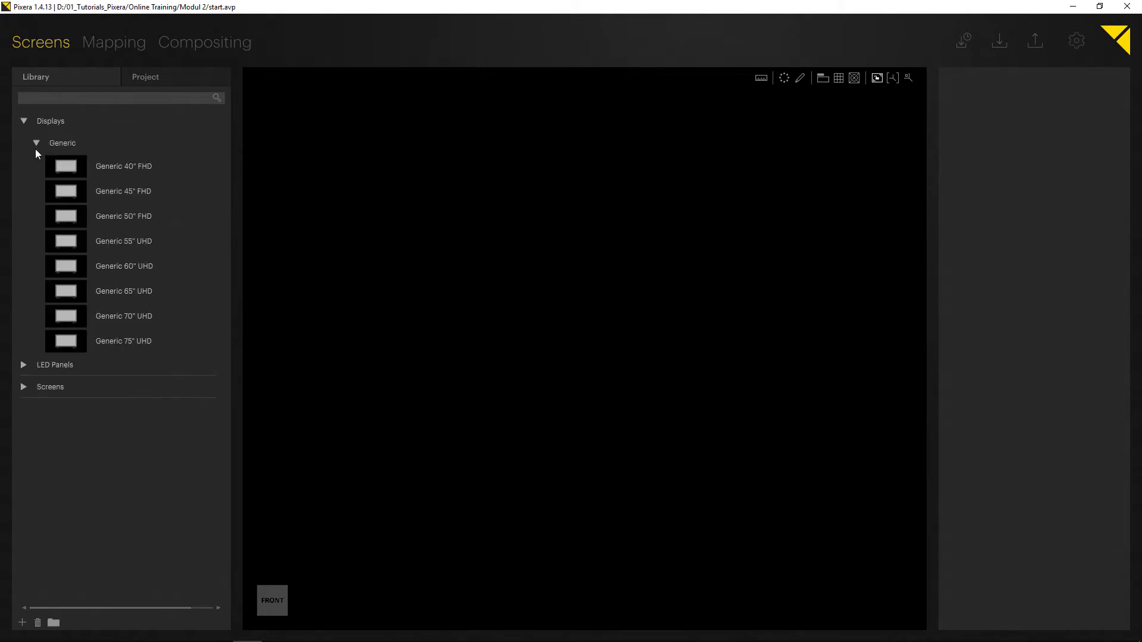
left_click(36, 146)
left_click(24, 122)
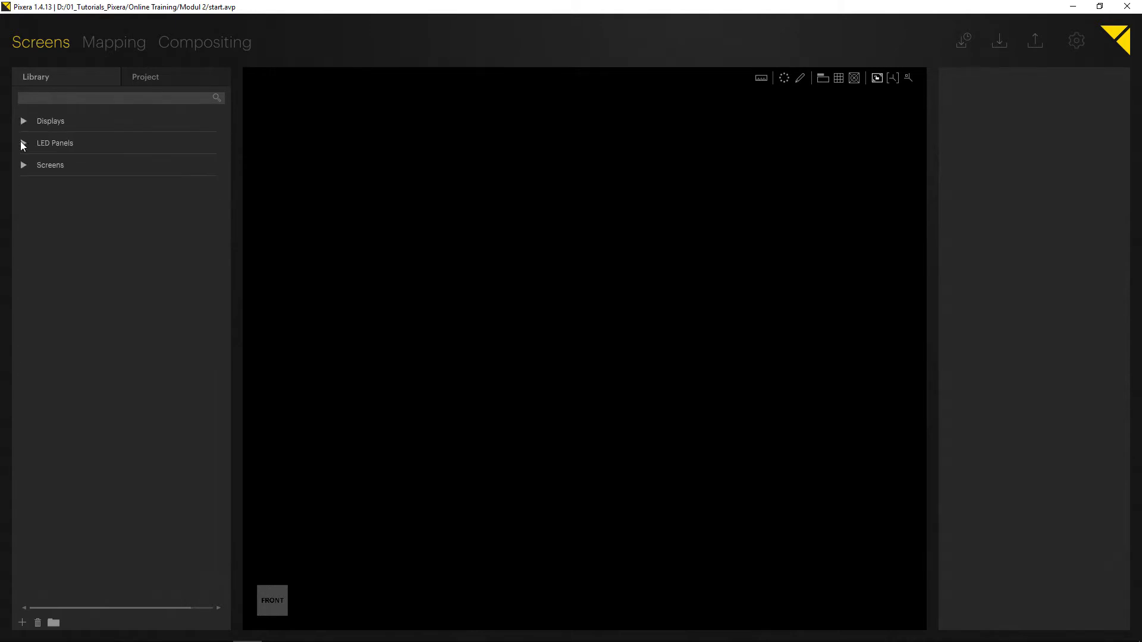
left_click(23, 144)
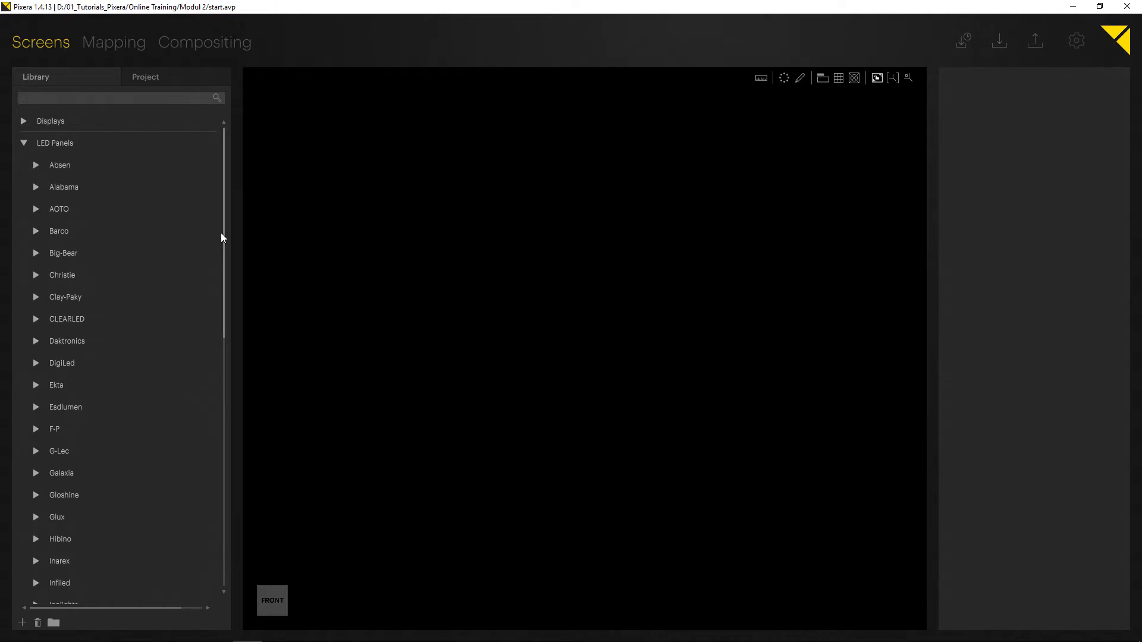
left_click_drag(222, 232, 215, 490)
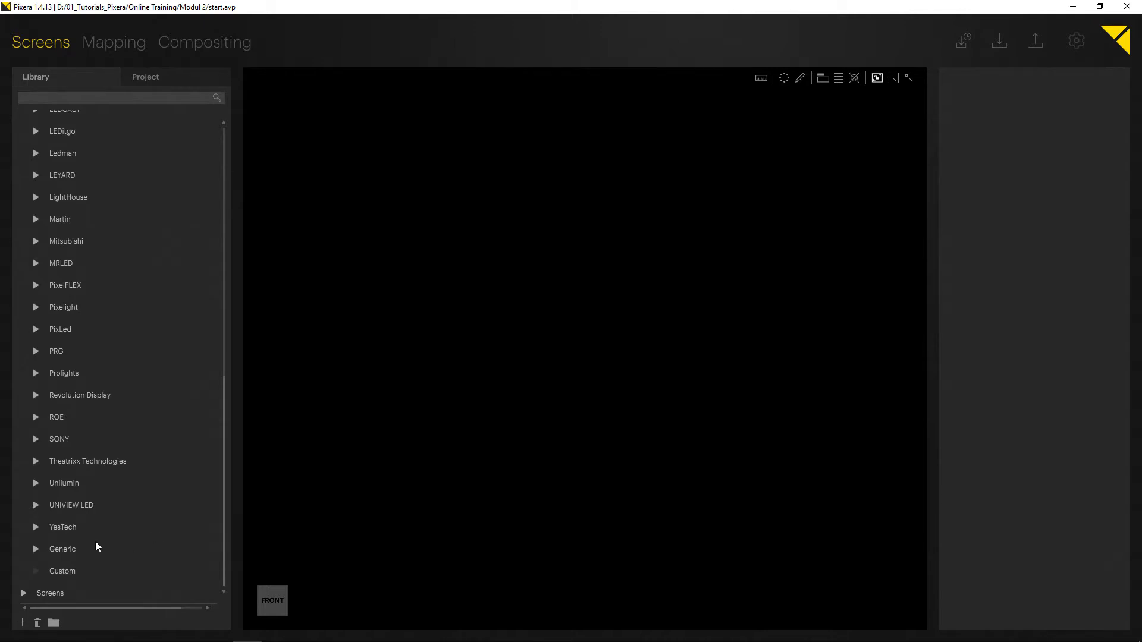
left_click(61, 549)
left_click(36, 549)
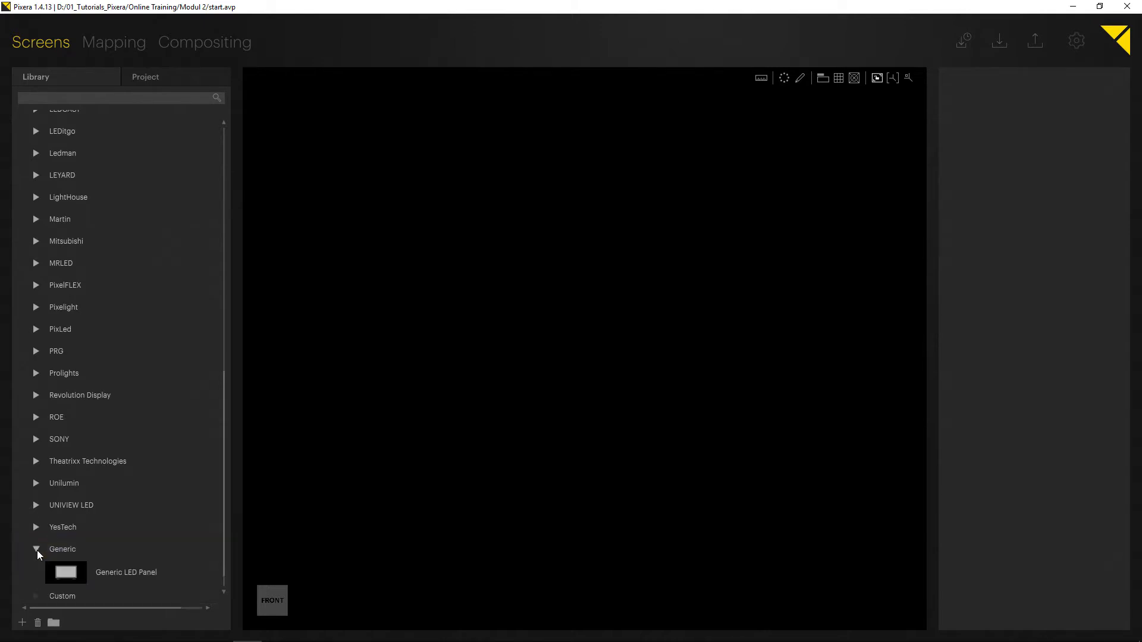
left_click(70, 572)
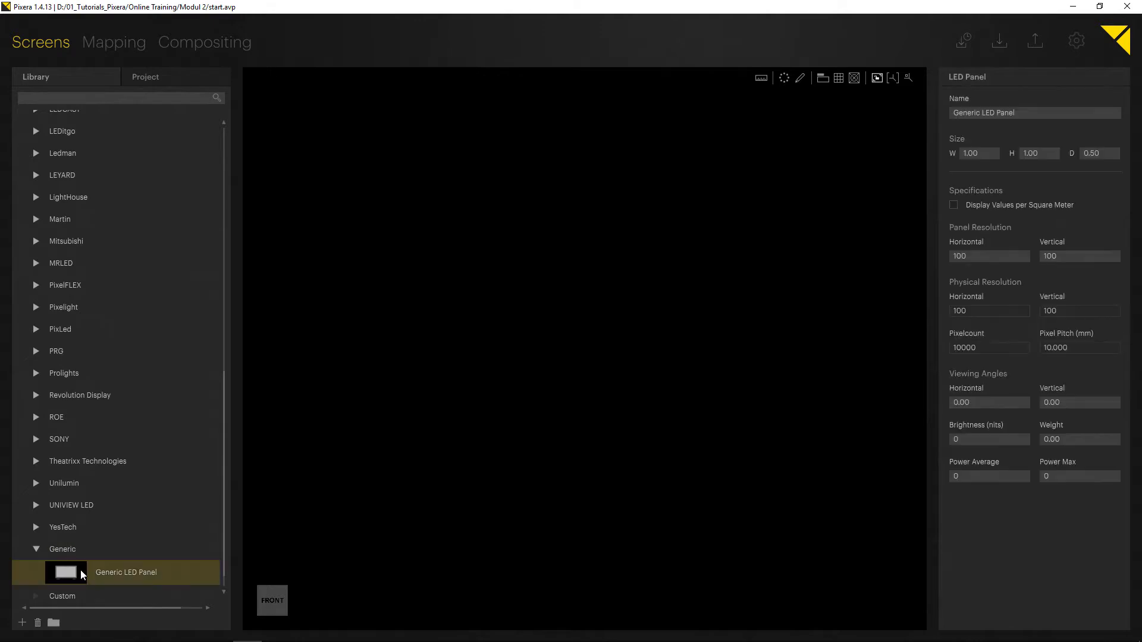
left_click(36, 550)
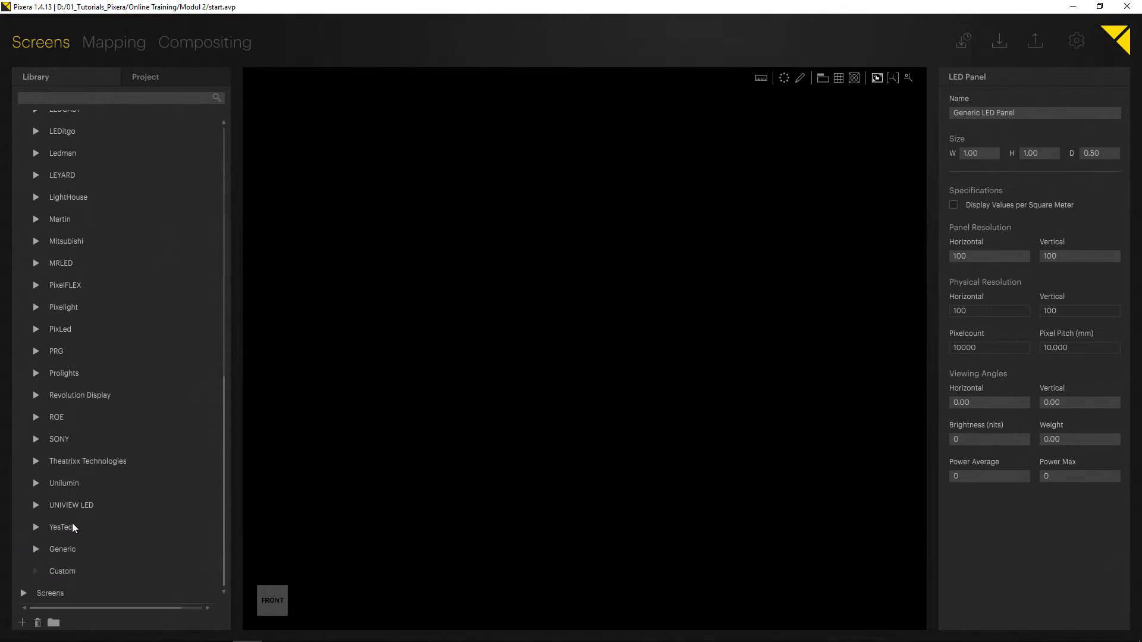
Add a ROE Black OnyX 3 LED panel from the library to the stage.
left_click(61, 419)
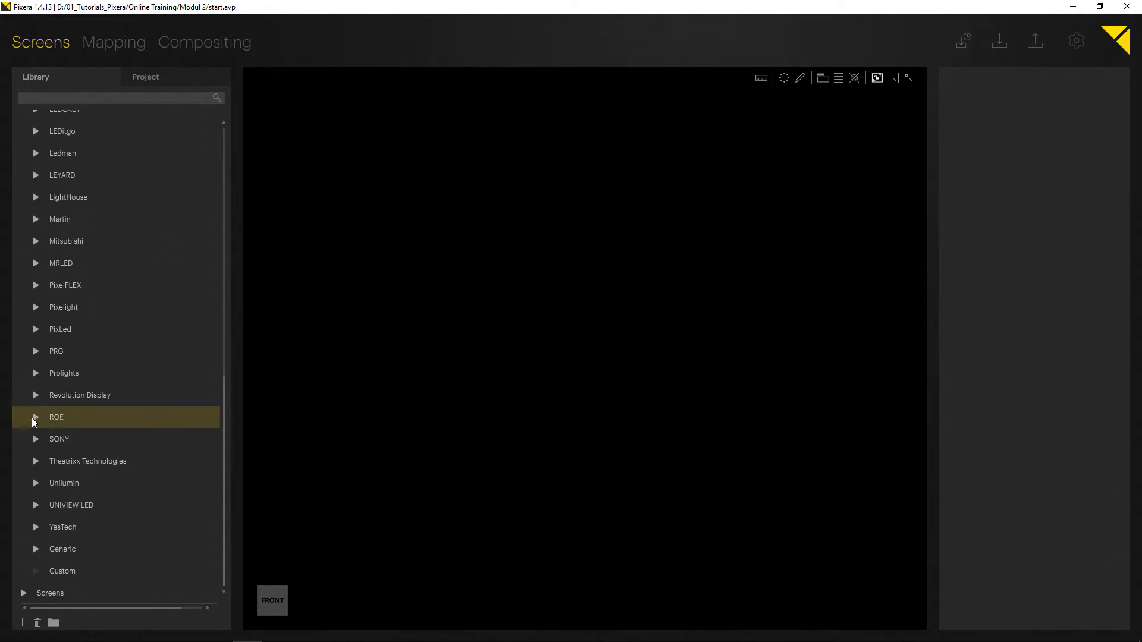
left_click(36, 418)
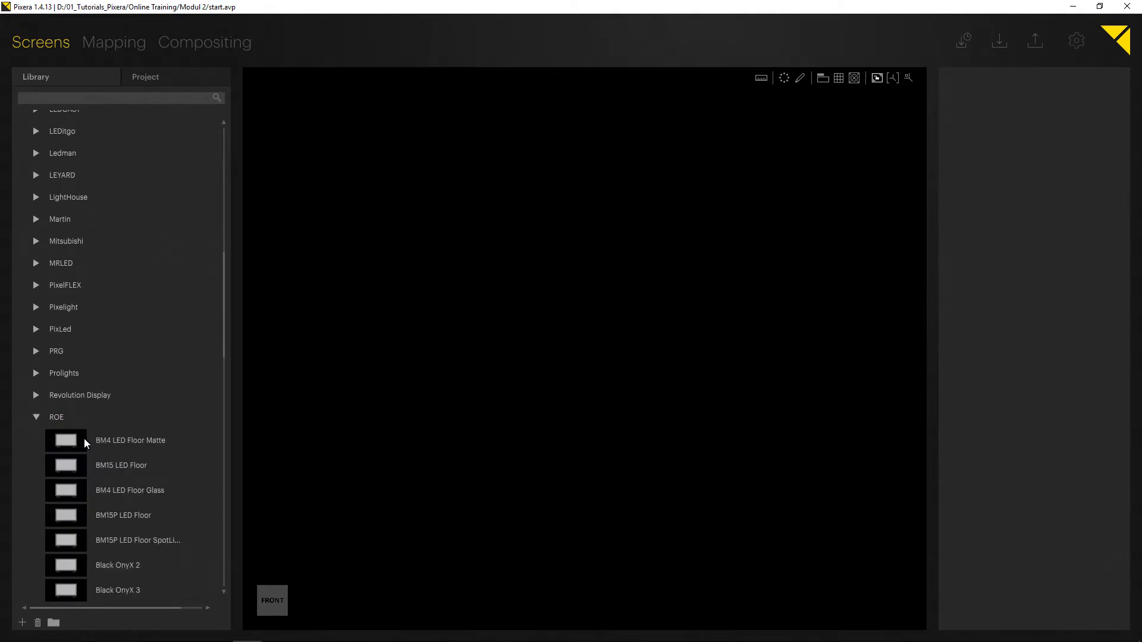
scroll(84, 438, "down", 2)
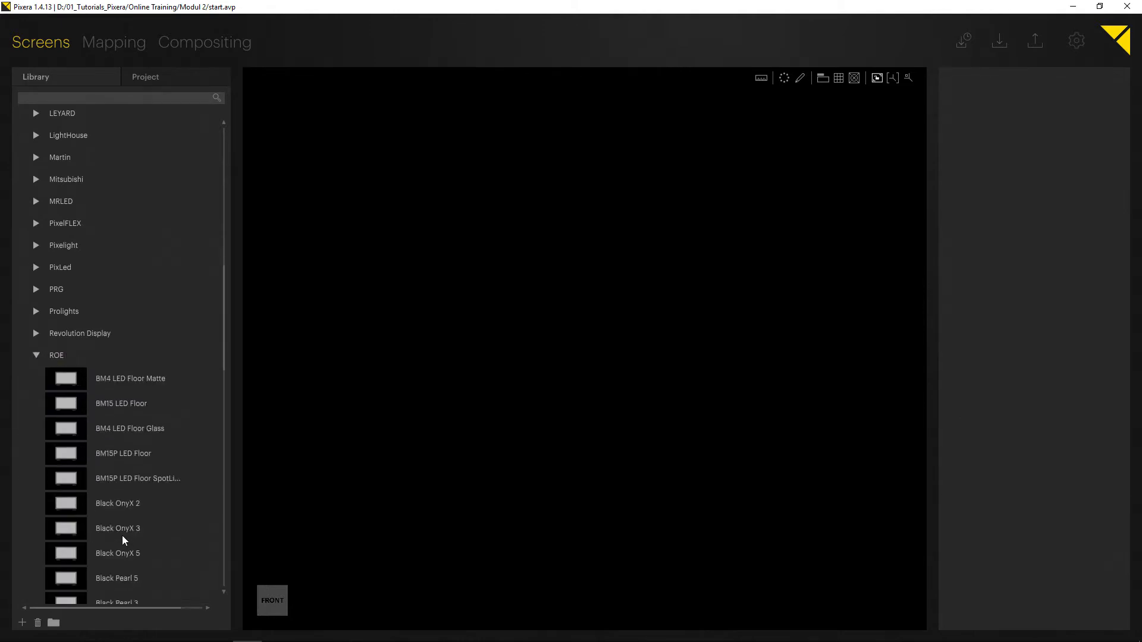
left_click(122, 538)
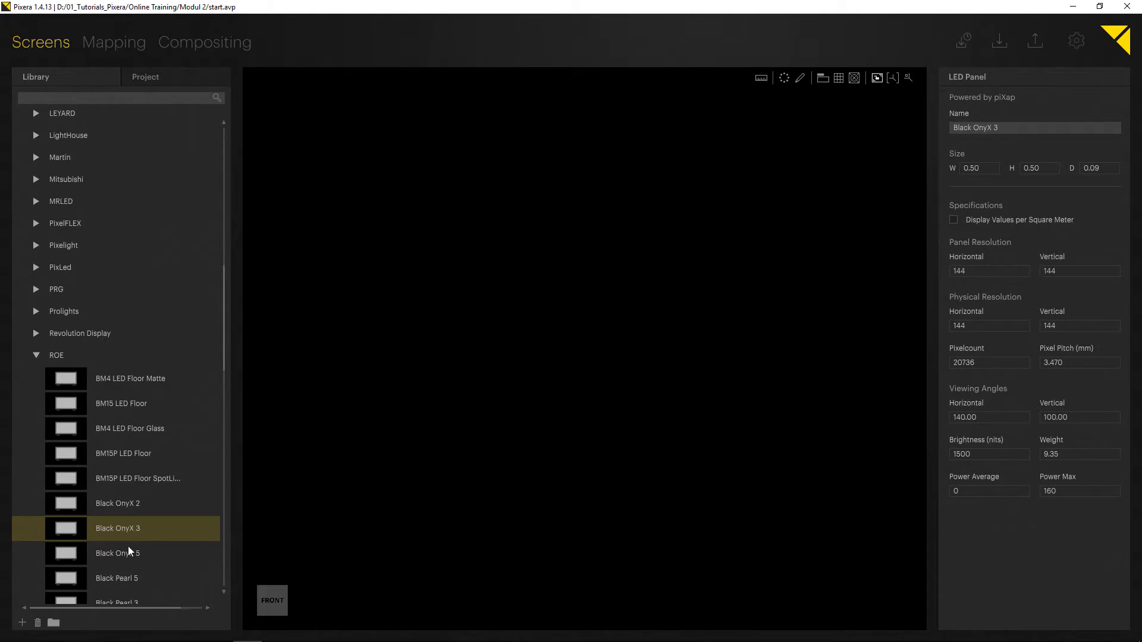
left_click_drag(76, 531, 445, 275)
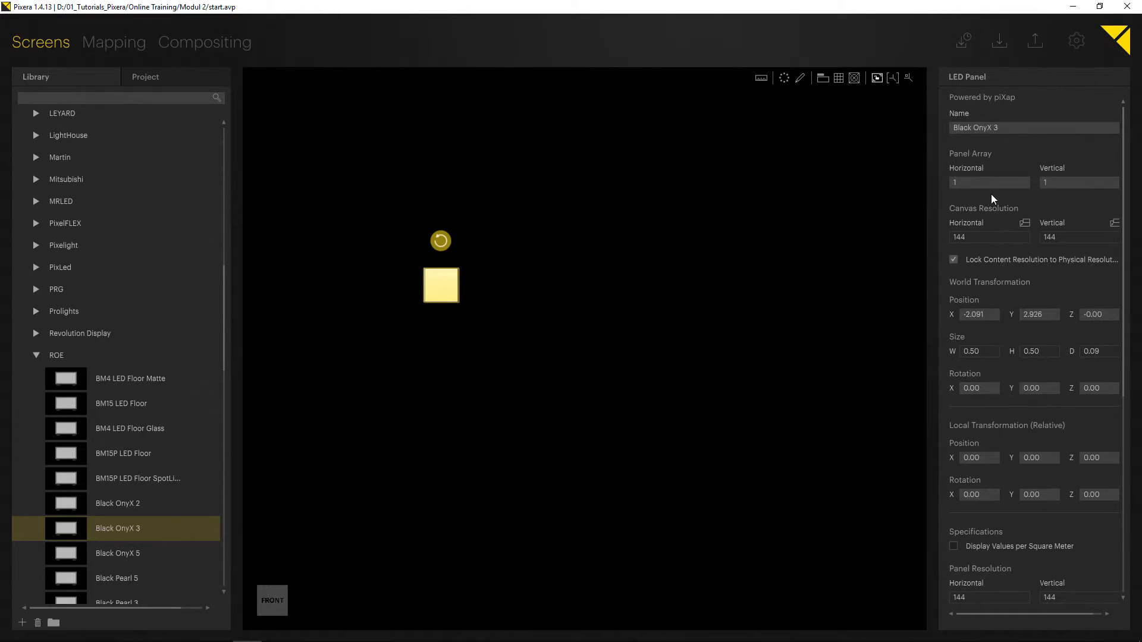
Set the panel array to 16 panels horizontally and move the wall toward the centre.
left_click(973, 181)
left_click_drag(965, 182, 969, 83)
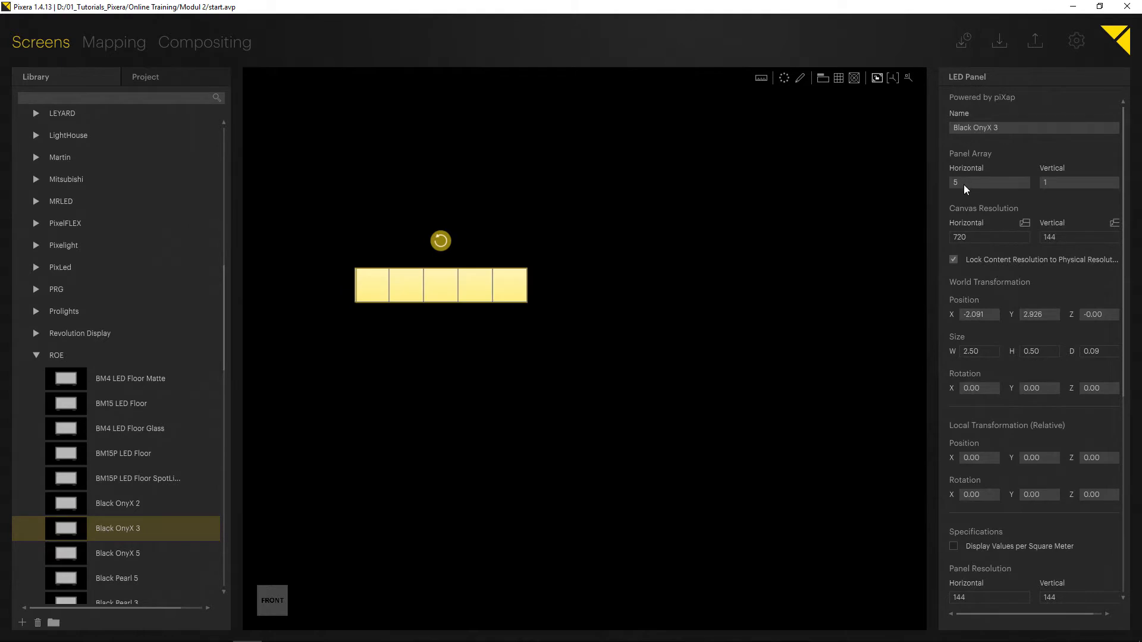
left_click_drag(964, 184, 964, 122)
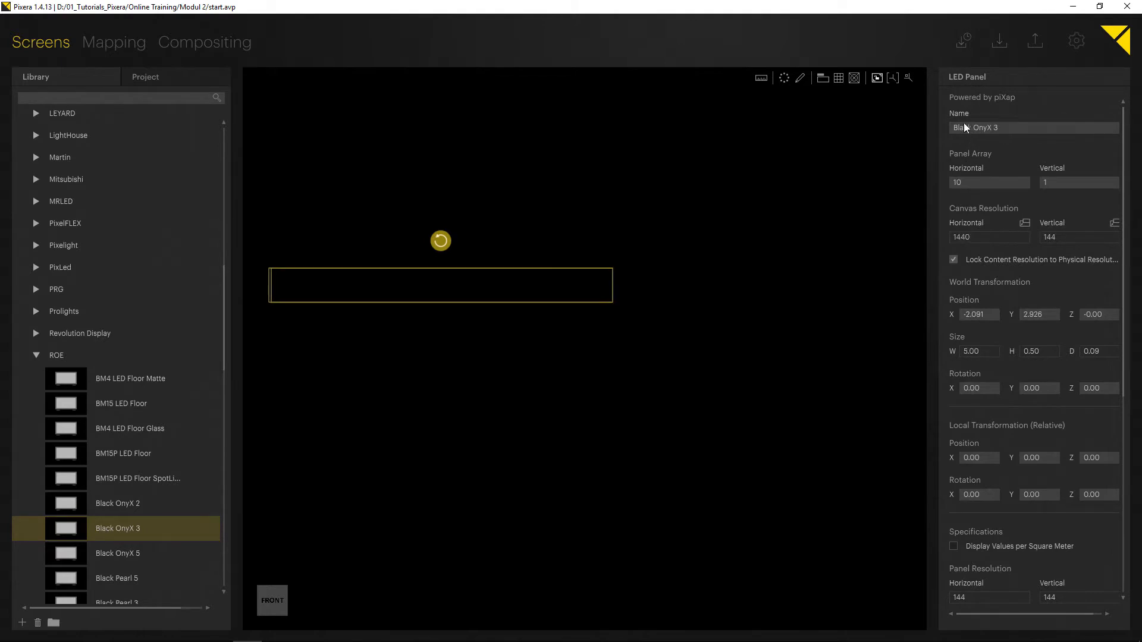
left_click_drag(965, 182, 961, 106)
left_click_drag(964, 153, 962, 109)
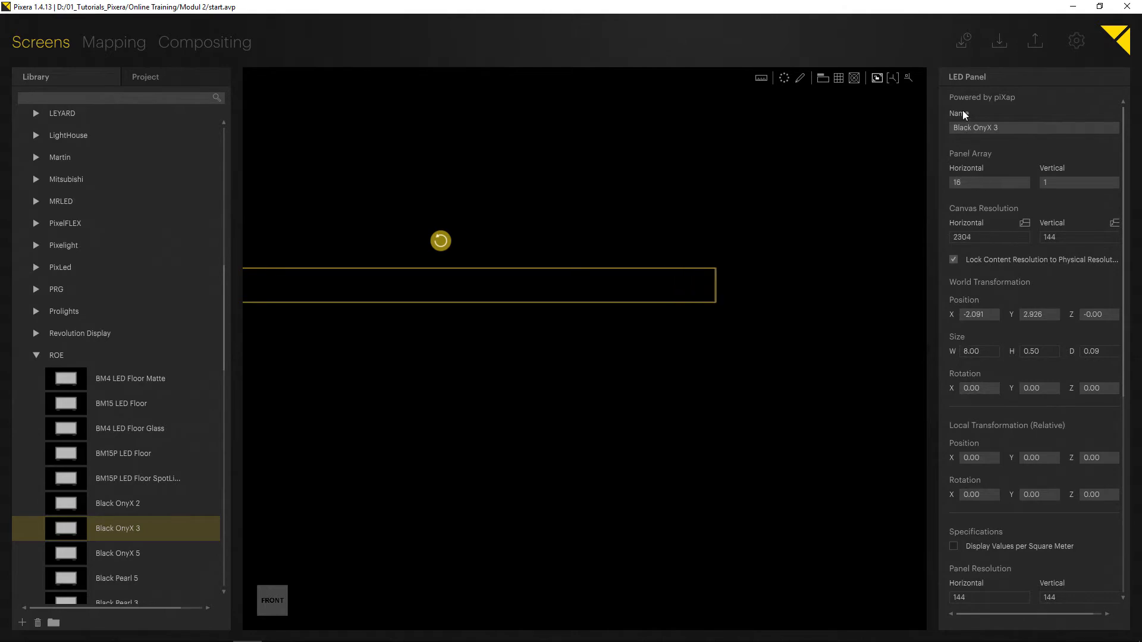
left_click_drag(490, 295, 707, 271)
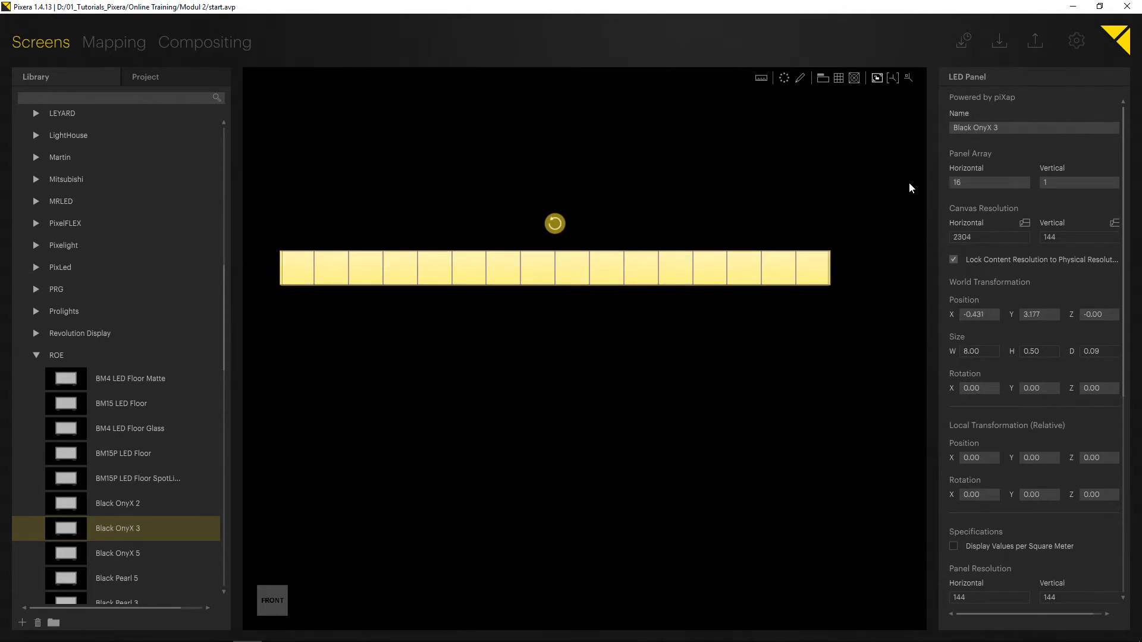
Set the panel array to 7 panels vertically and review the wall's properties.
left_click_drag(1066, 180, 1051, 67)
left_click_drag(722, 253, 733, 263)
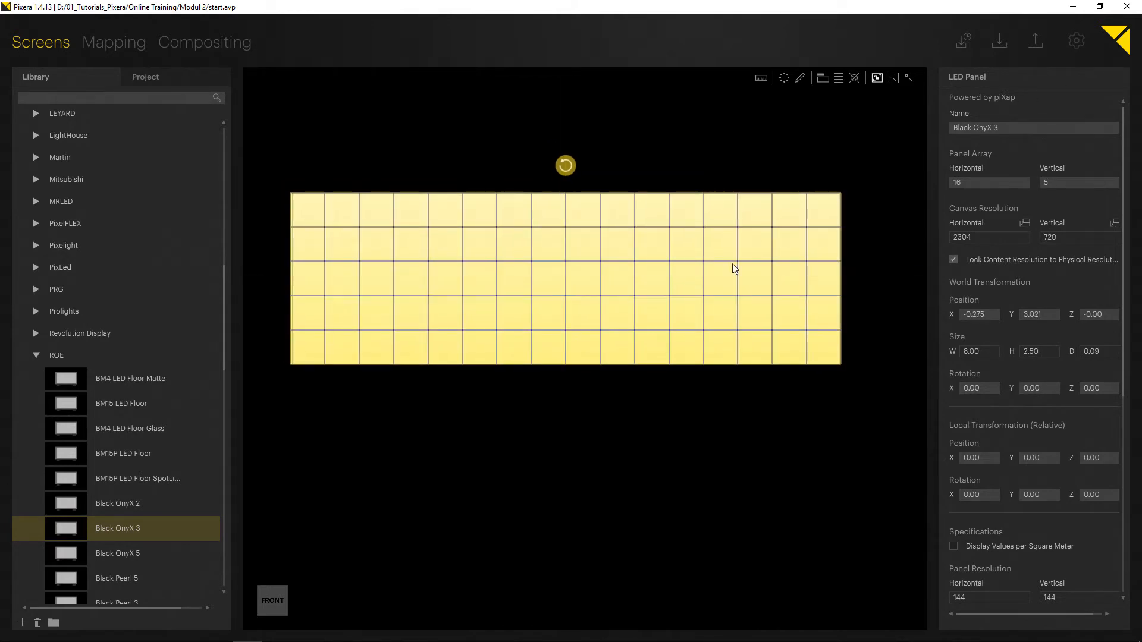
left_click_drag(1048, 181, 1039, 99)
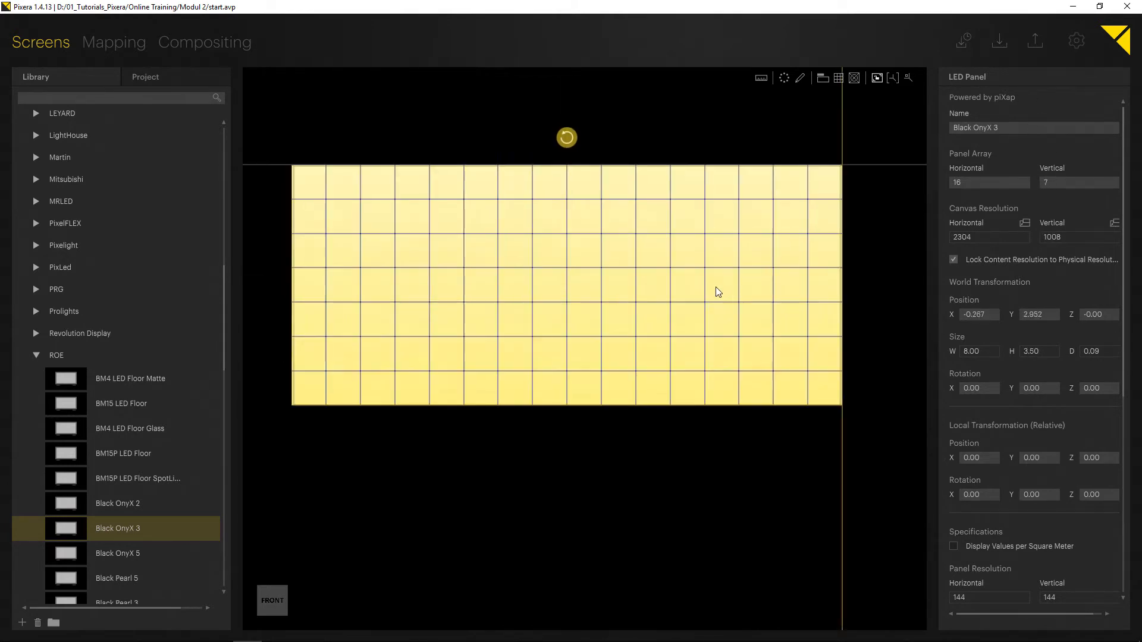
scroll(613, 309, "down", 3)
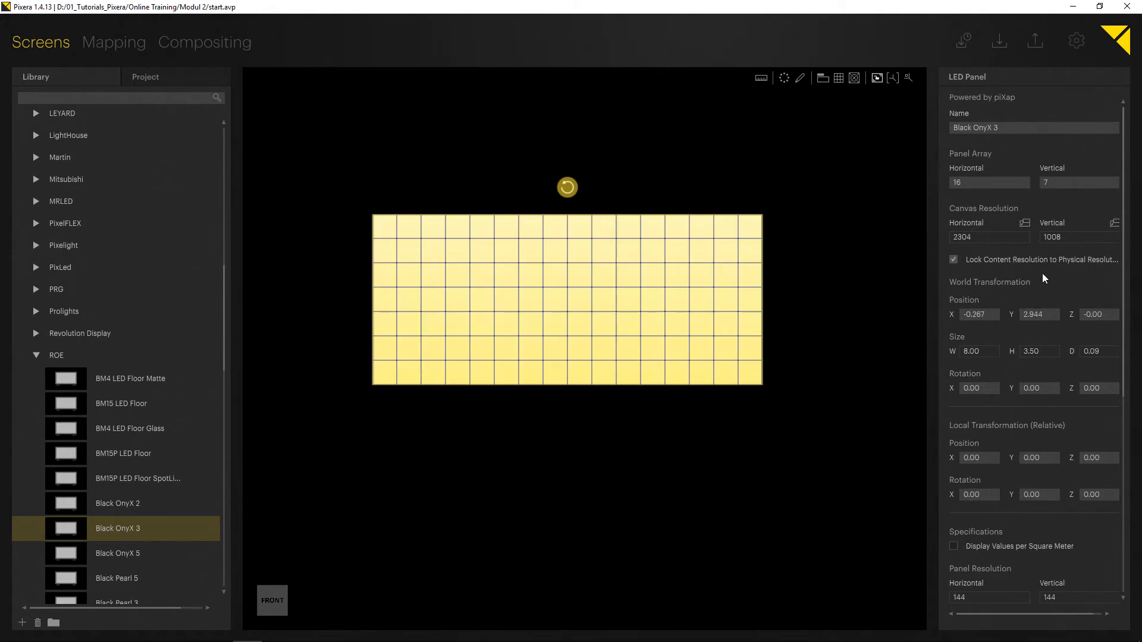
scroll(1045, 266, "down", 4)
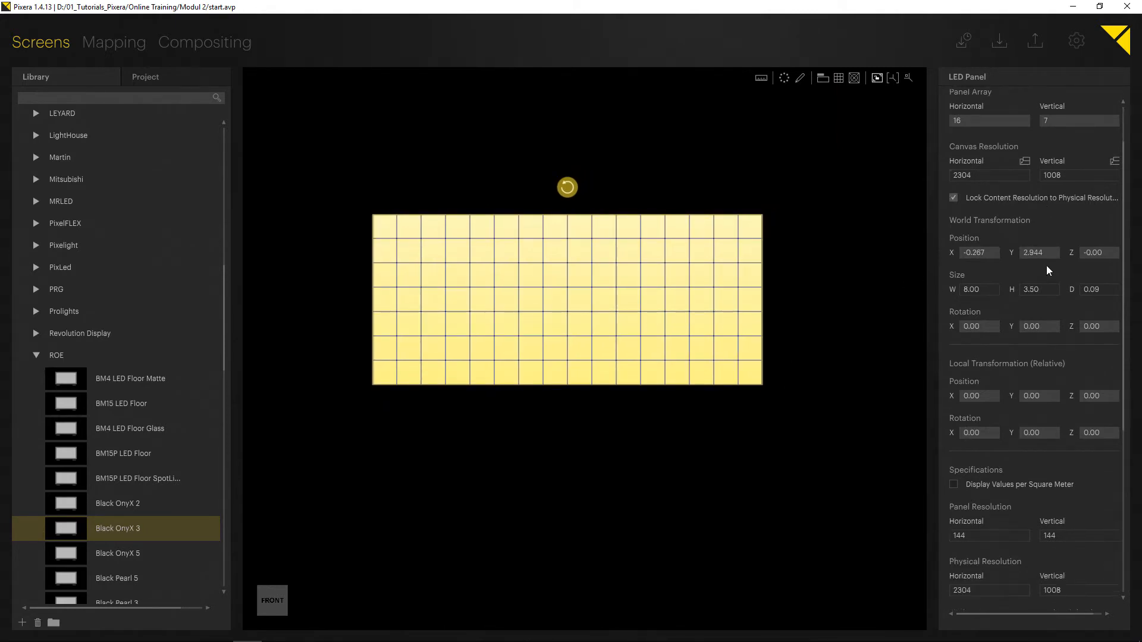
scroll(1049, 269, "down", 2)
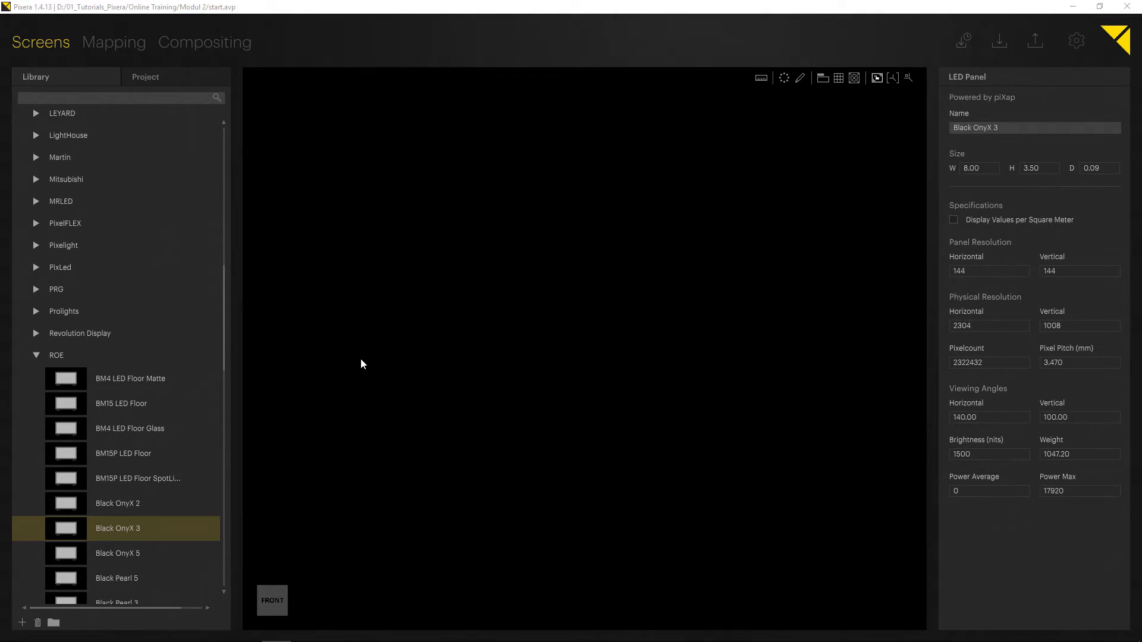
Place another Black OnyX 3 wall and set its array to 2 panels vertically.
left_click_drag(66, 528, 477, 372)
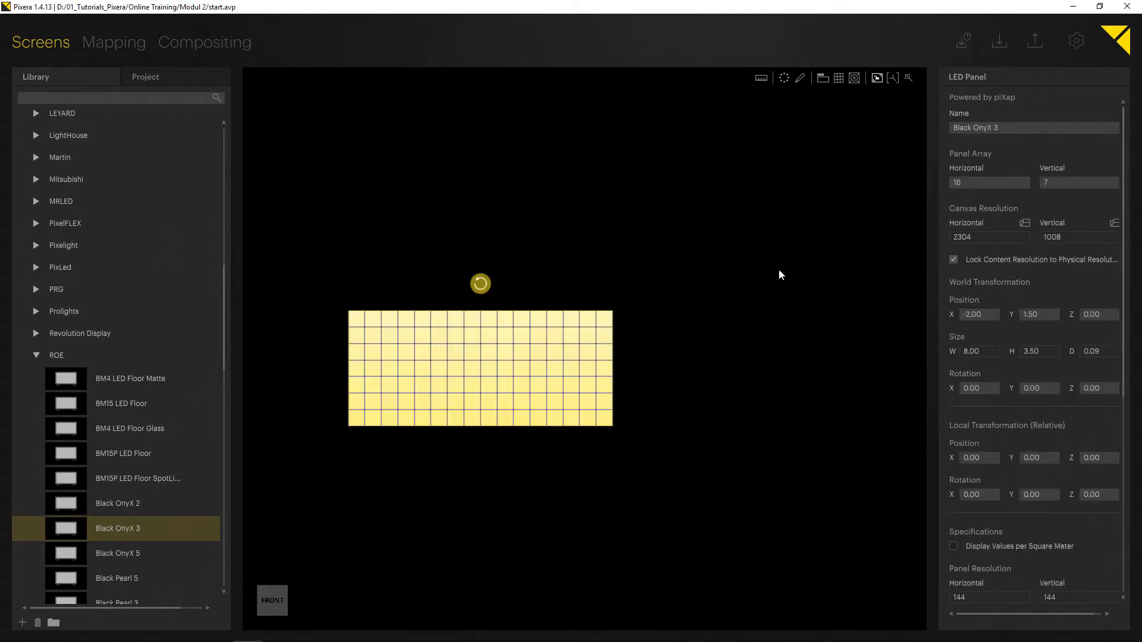
left_click_drag(1060, 181, 1056, 286)
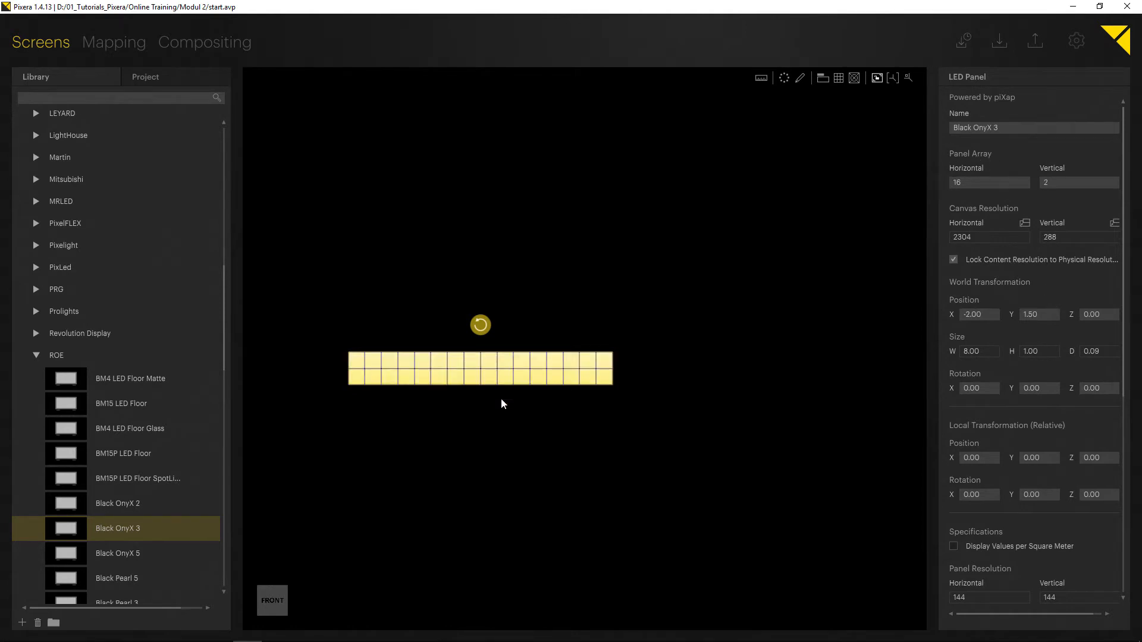
left_click_drag(445, 371, 491, 359)
left_click(449, 423)
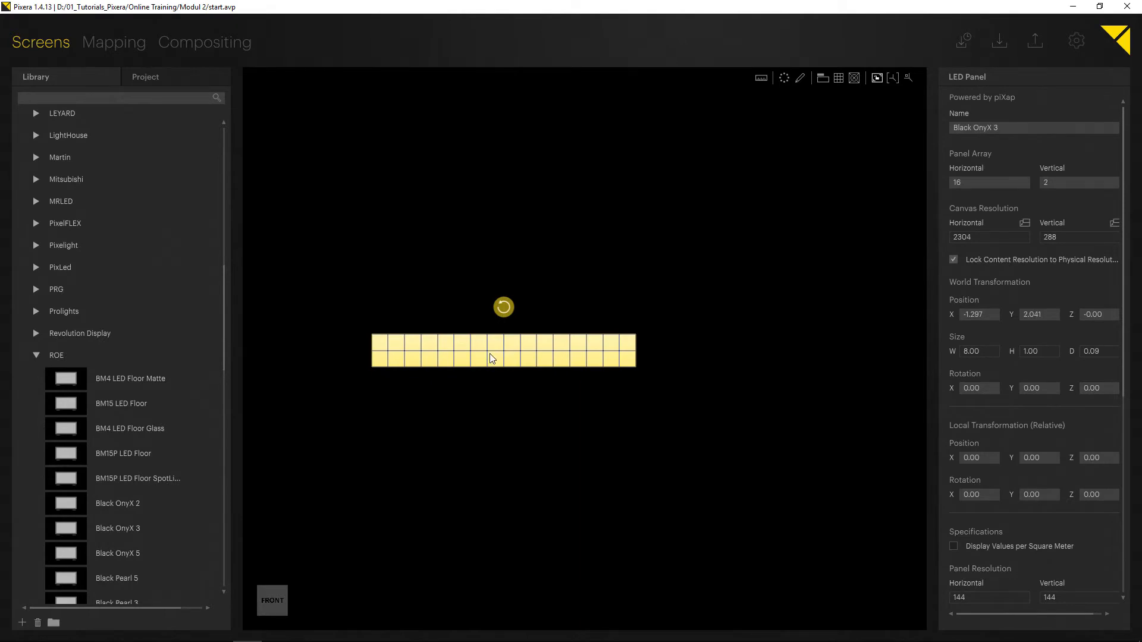
Duplicate the 16 × 2 wall and place the copy to its right.
left_click_drag(492, 357, 707, 355)
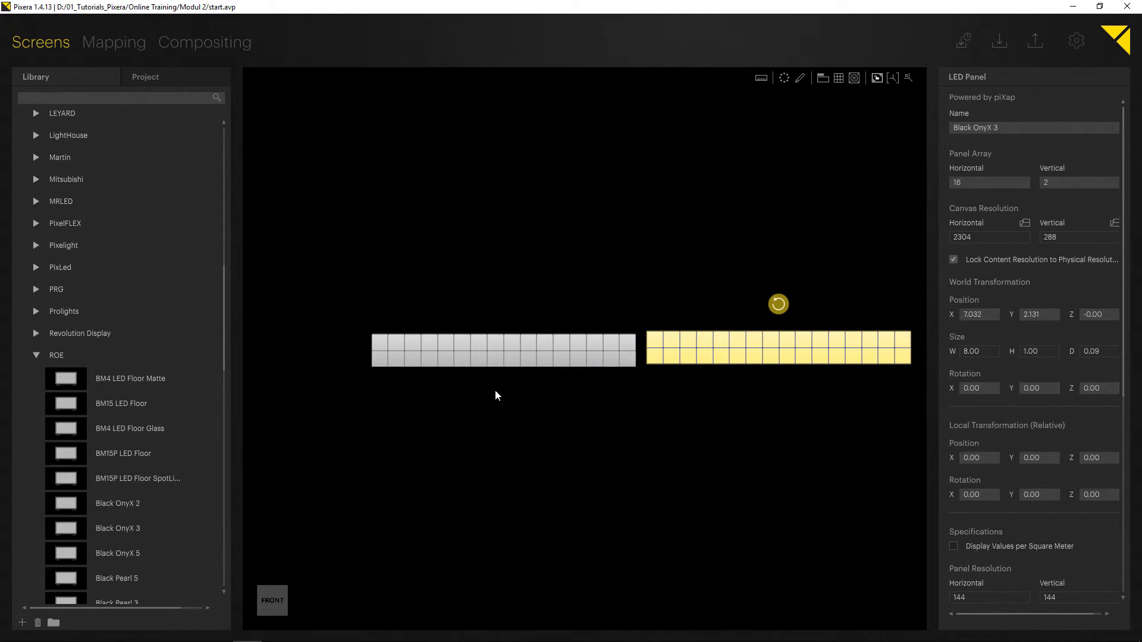
left_click(467, 414)
left_click_drag(474, 369, 519, 364)
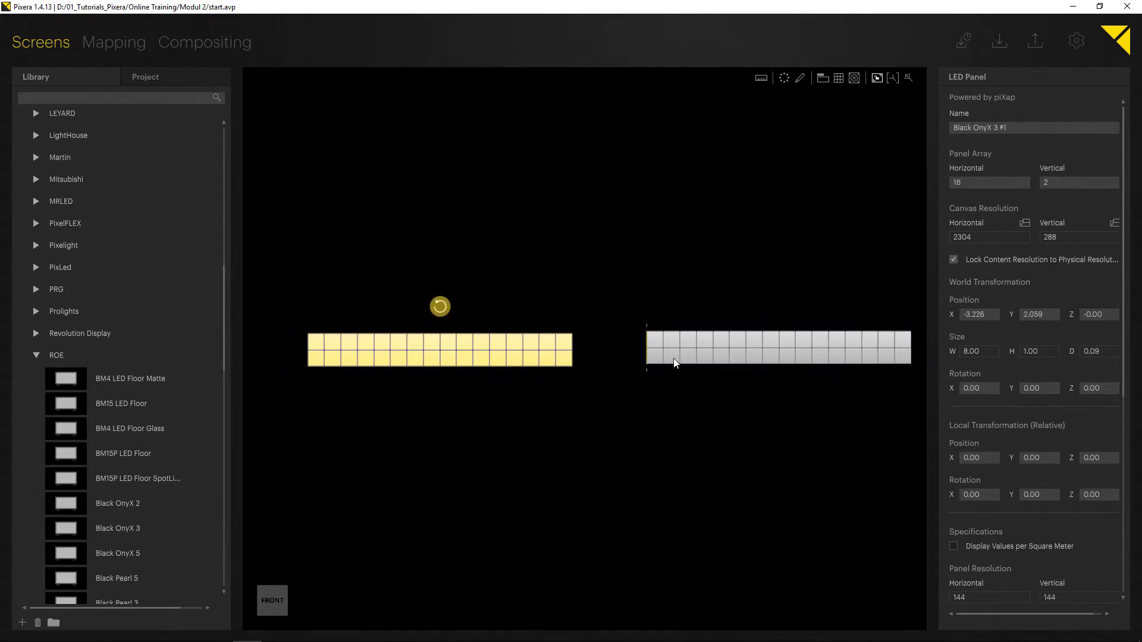
Create a third copy of the wall and line up all three edge to edge in one row.
left_click_drag(675, 360, 328, 413)
middle_click_drag(374, 414, 418, 415)
scroll(419, 419, "down", 1)
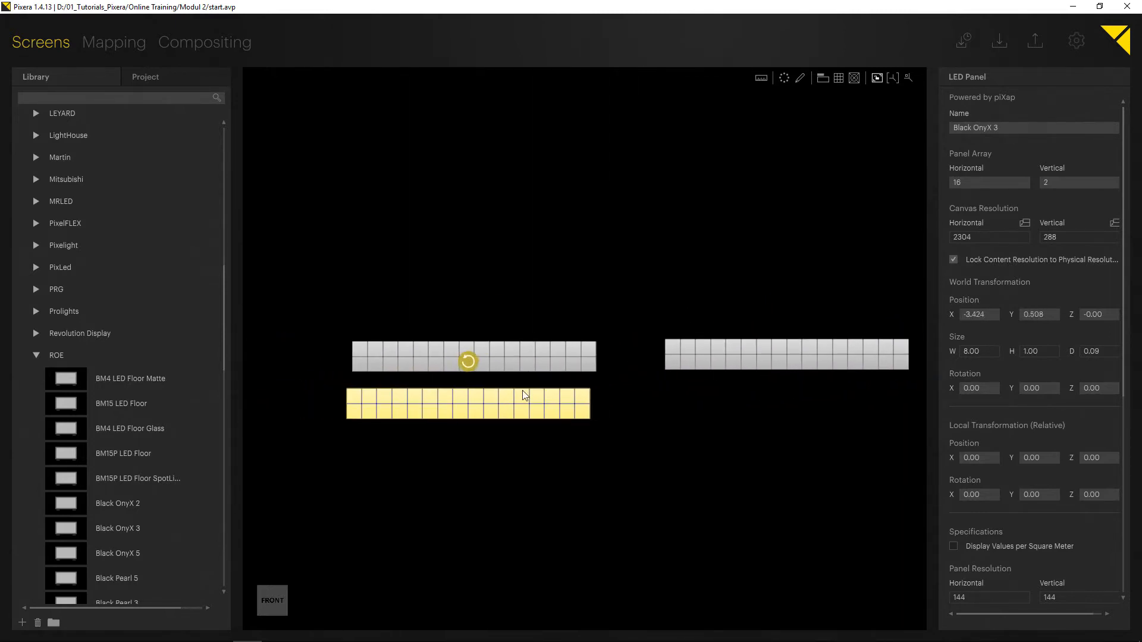
left_click_drag(522, 391, 327, 361)
left_click_drag(498, 360, 563, 356)
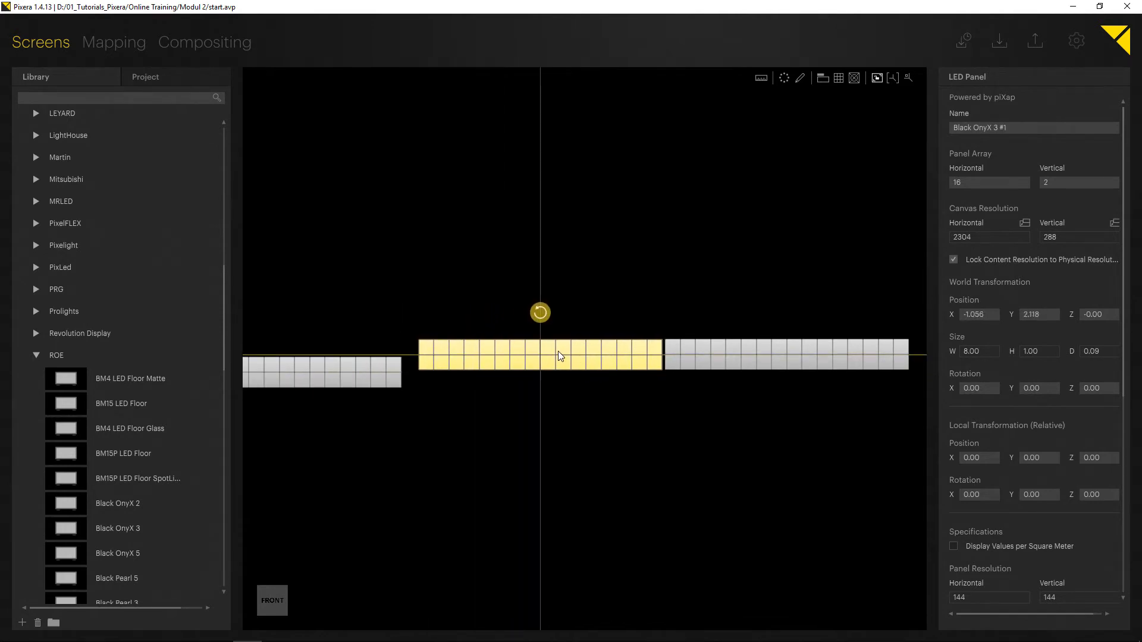
left_click_drag(365, 375, 376, 368)
scroll(375, 368, "down", 2)
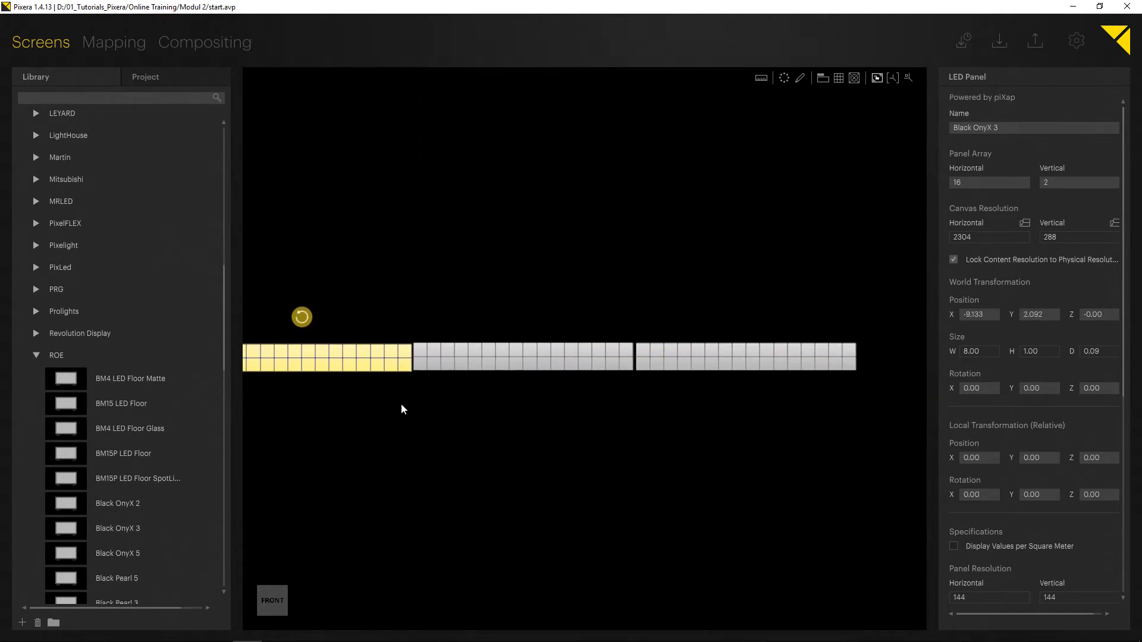
Inspect the seams between the three walls up close.
middle_click_drag(395, 400, 448, 400)
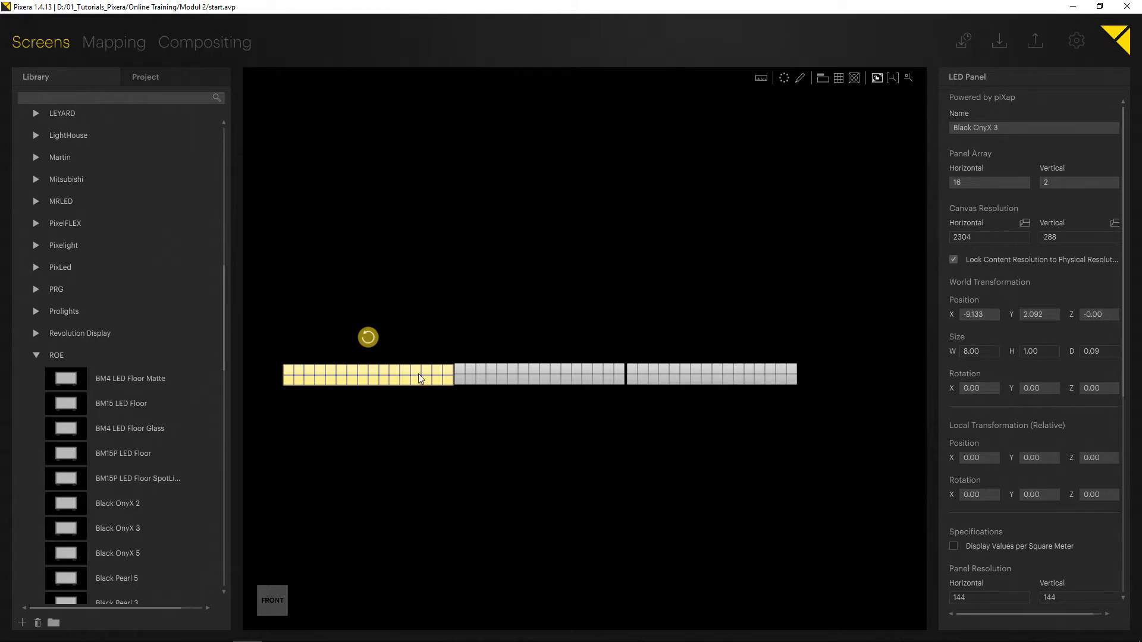
scroll(424, 382, "up", 2)
scroll(455, 422, "up", 3)
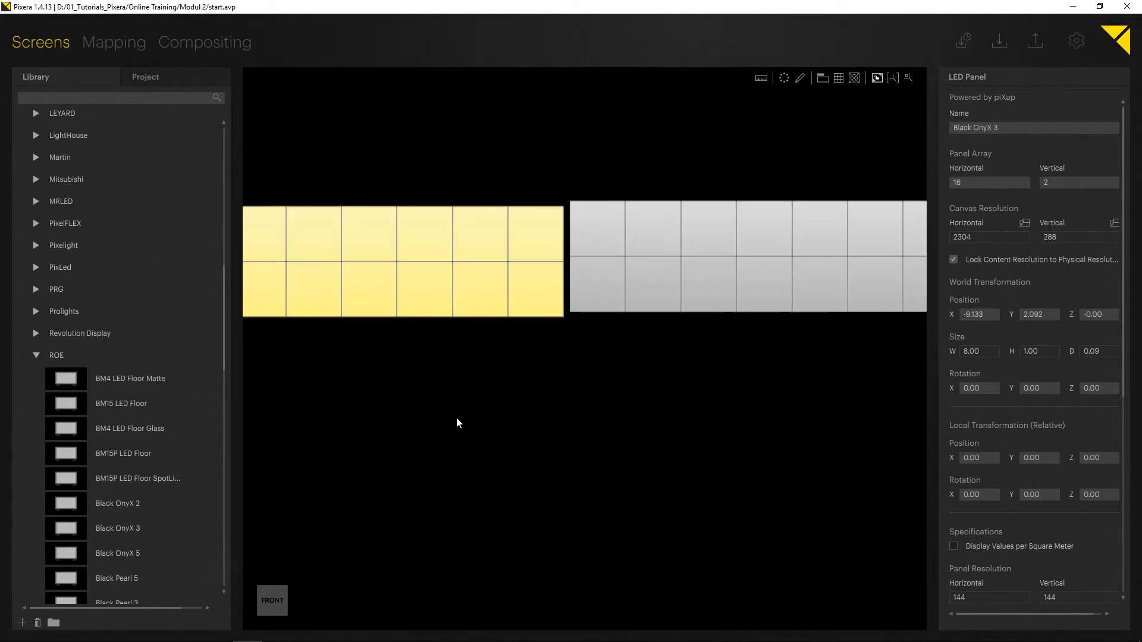
scroll(527, 395, "down", 3)
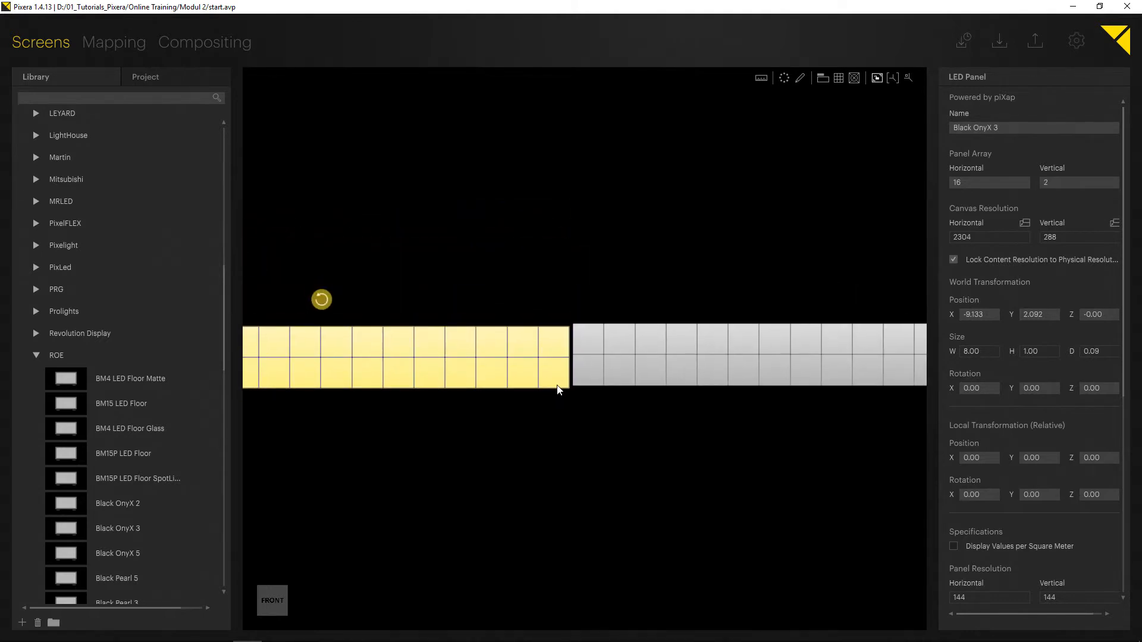
left_click_drag(565, 392, 557, 450)
left_click(557, 451)
scroll(456, 438, "down", 4)
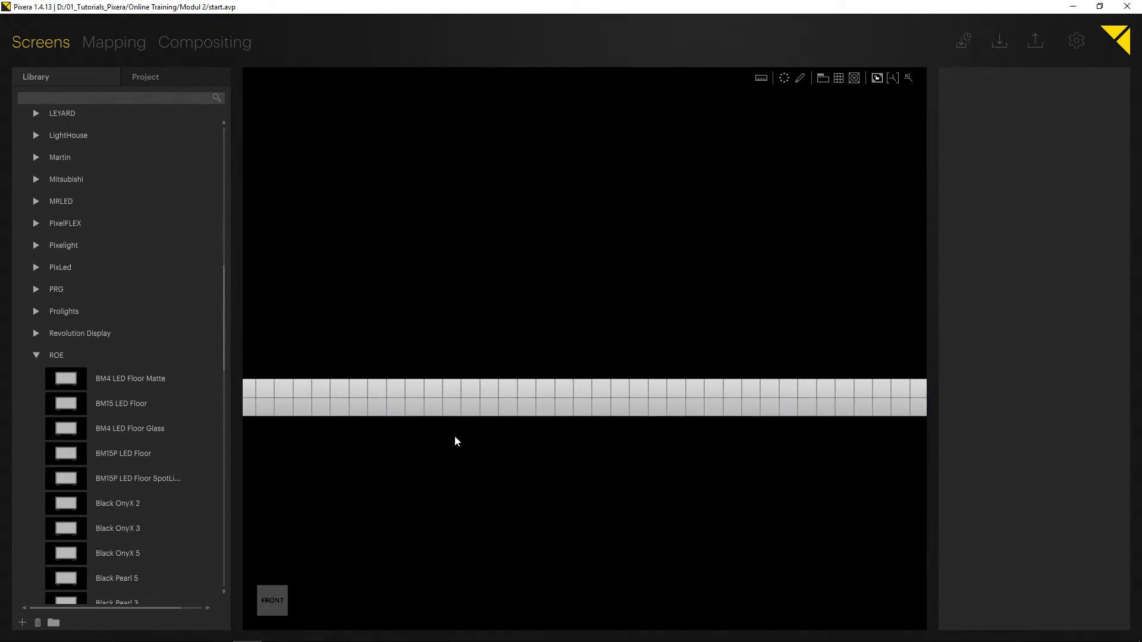
left_click(510, 425)
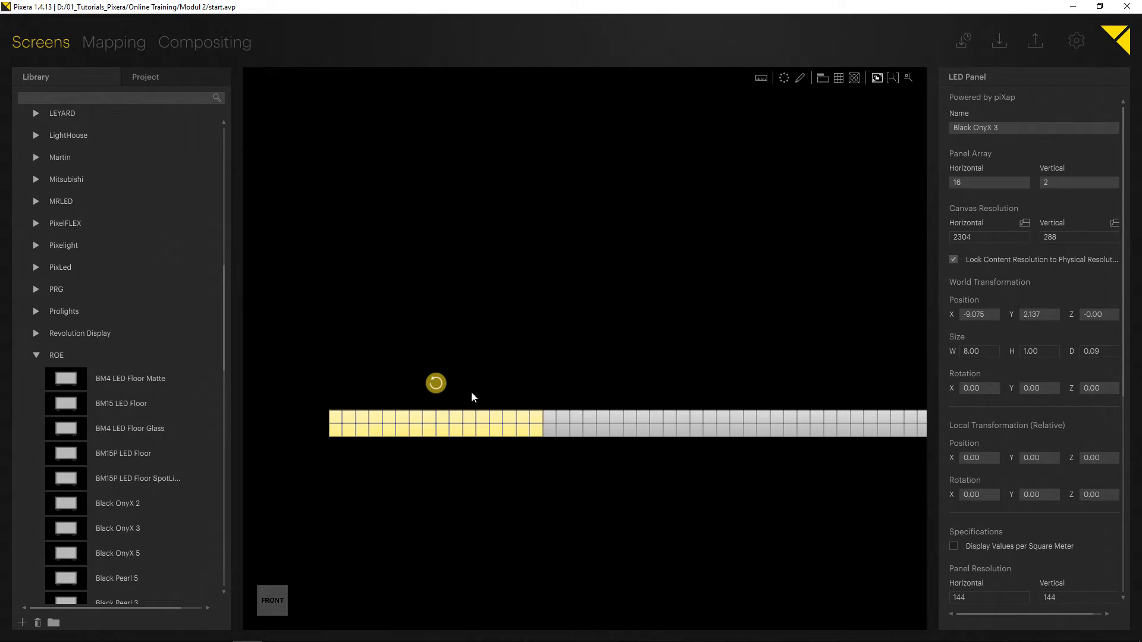
Rotate the left wall to -90° about the vertical axis so it forms a corner with the middle wall.
right_click_drag(482, 370, 622, 554)
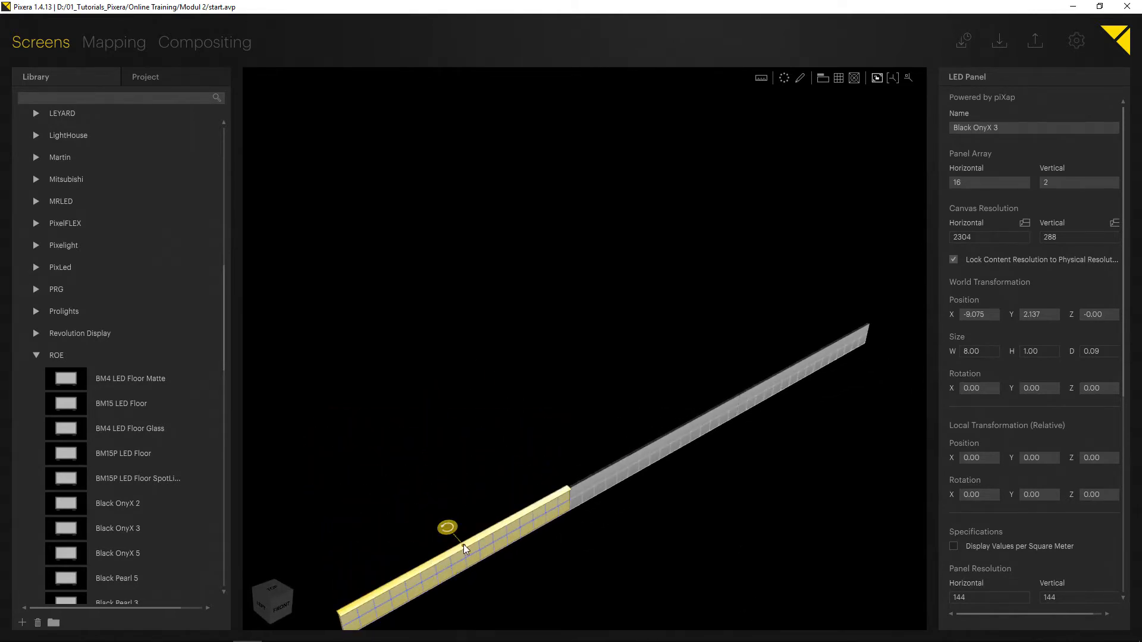
left_click_drag(564, 491, 575, 538)
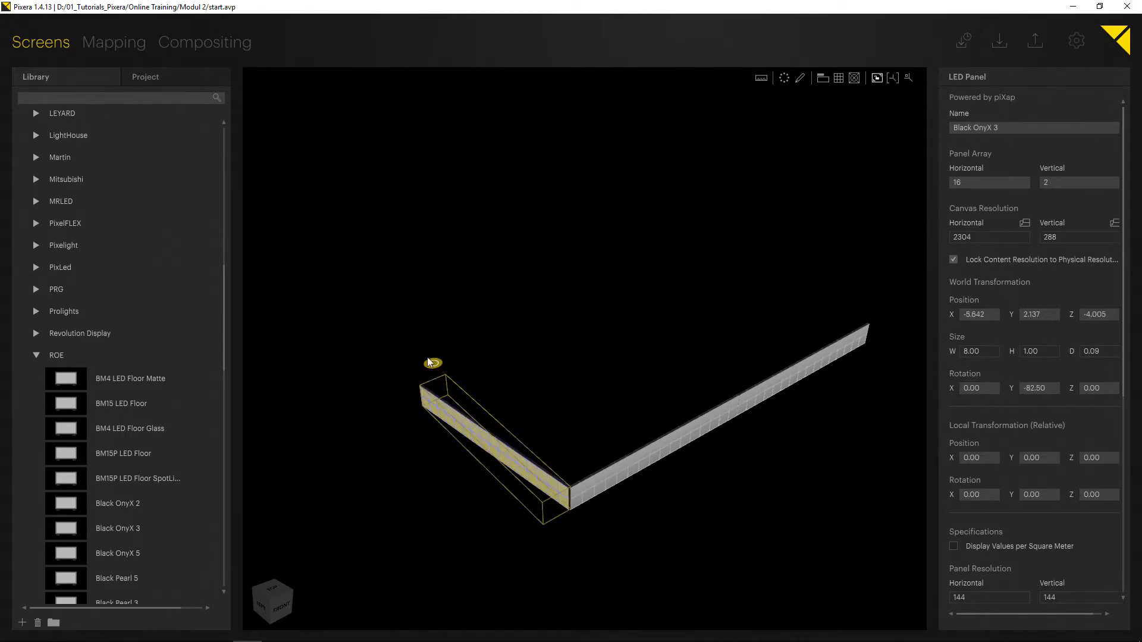
left_click_drag(432, 370, 446, 386)
key("ctrl+z")
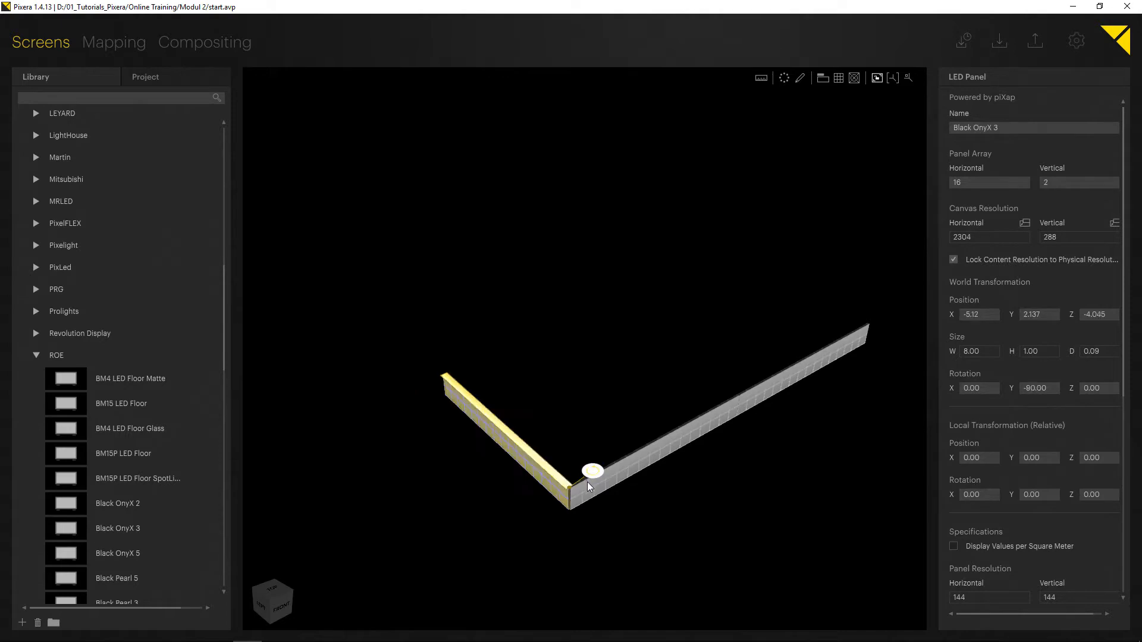
Rotate the right wall about its vertical axis to close the opposite side, forming a U shape.
left_click(669, 501)
left_click(759, 399)
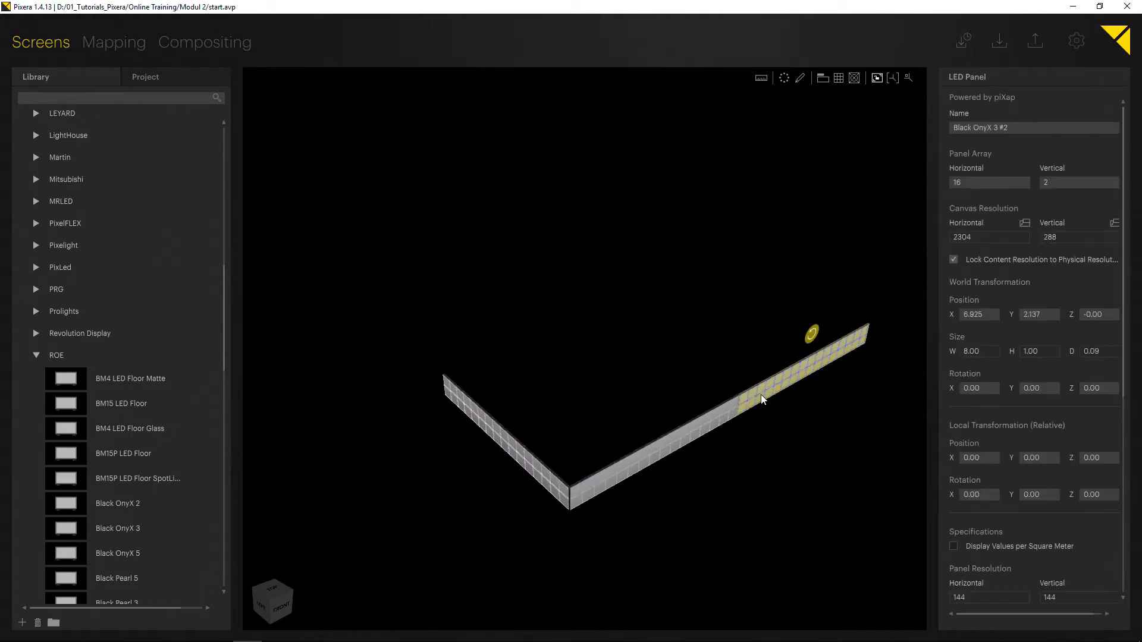
double_click(722, 415)
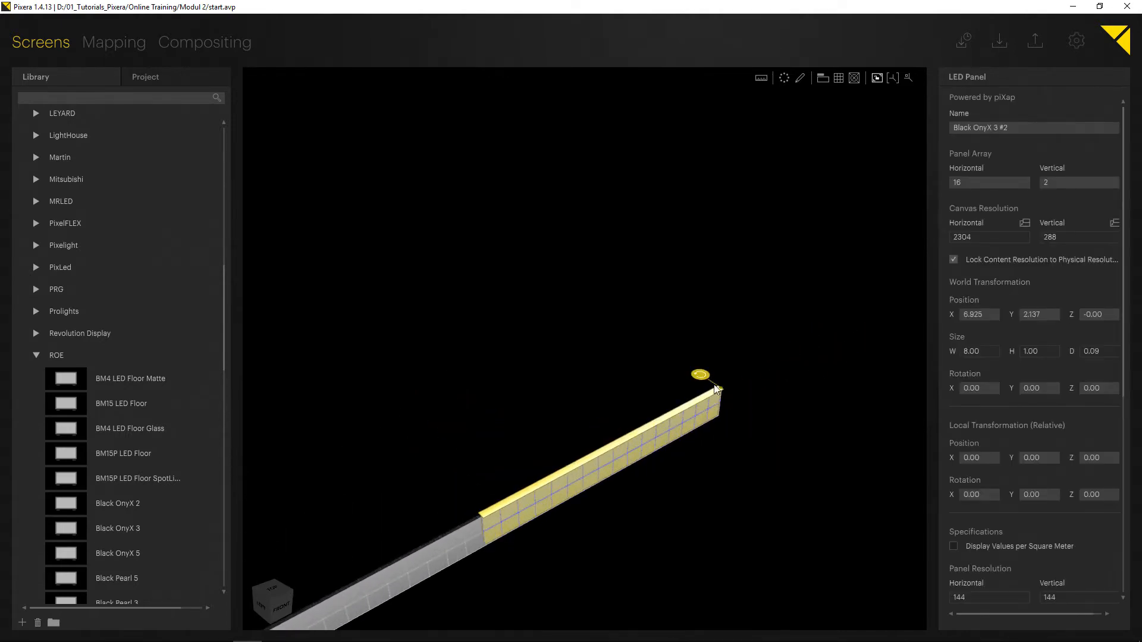
left_click_drag(716, 389, 431, 445)
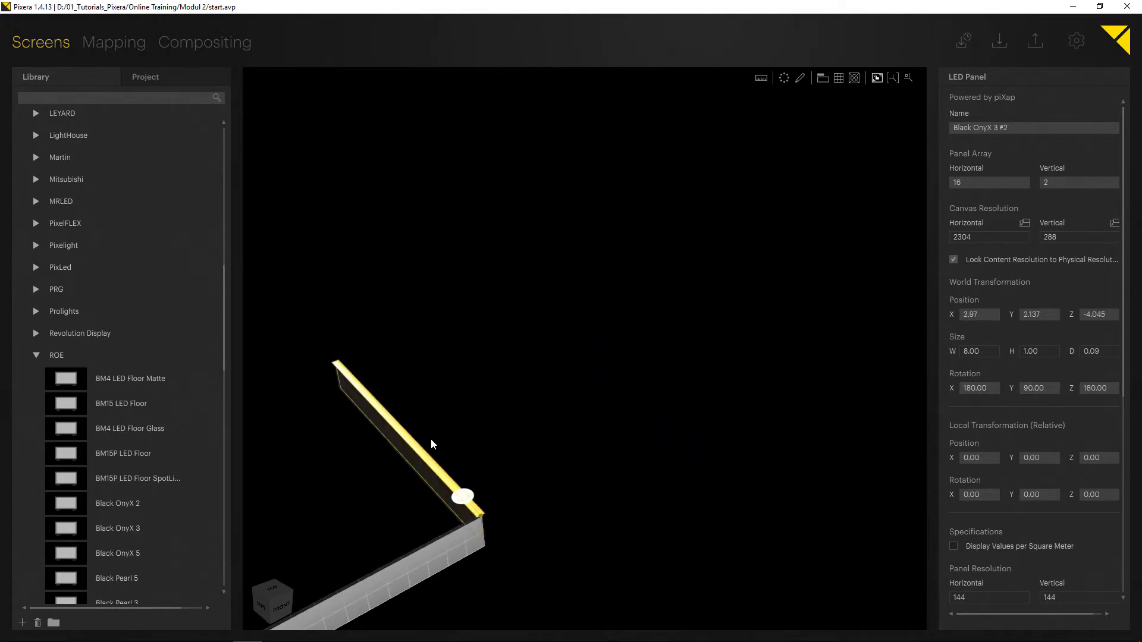
left_click(527, 468)
Turn on the ground grid in the viewport.
middle_click_drag(662, 415, 766, 349)
scroll(641, 389, "down", 5)
right_click_drag(643, 423, 407, 384)
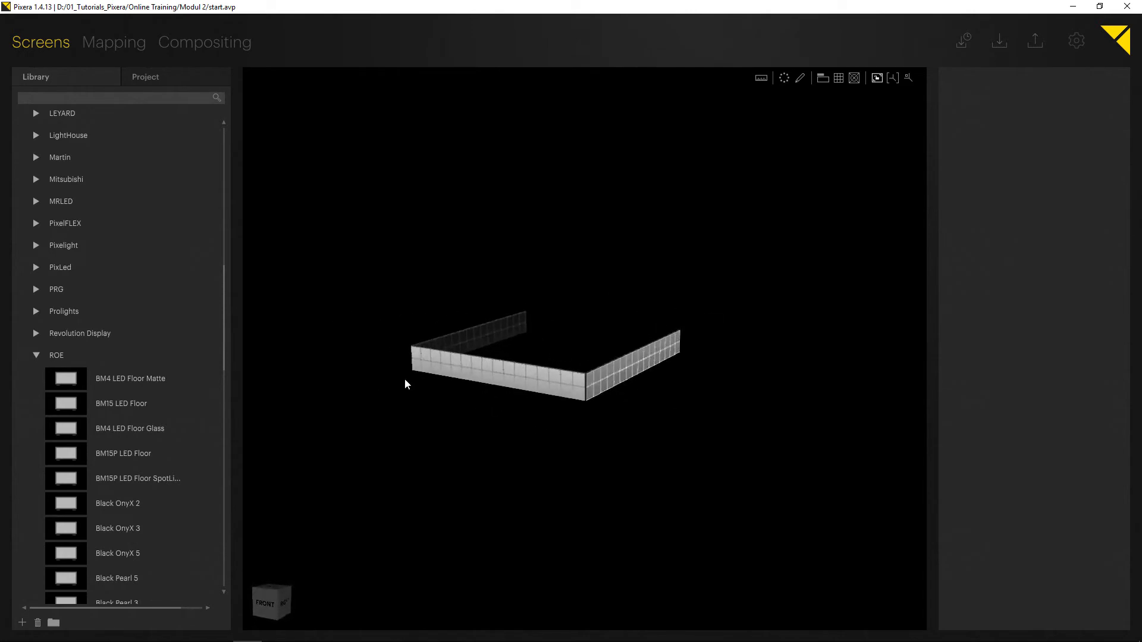
left_click(839, 78)
middle_click_drag(467, 287, 665, 204)
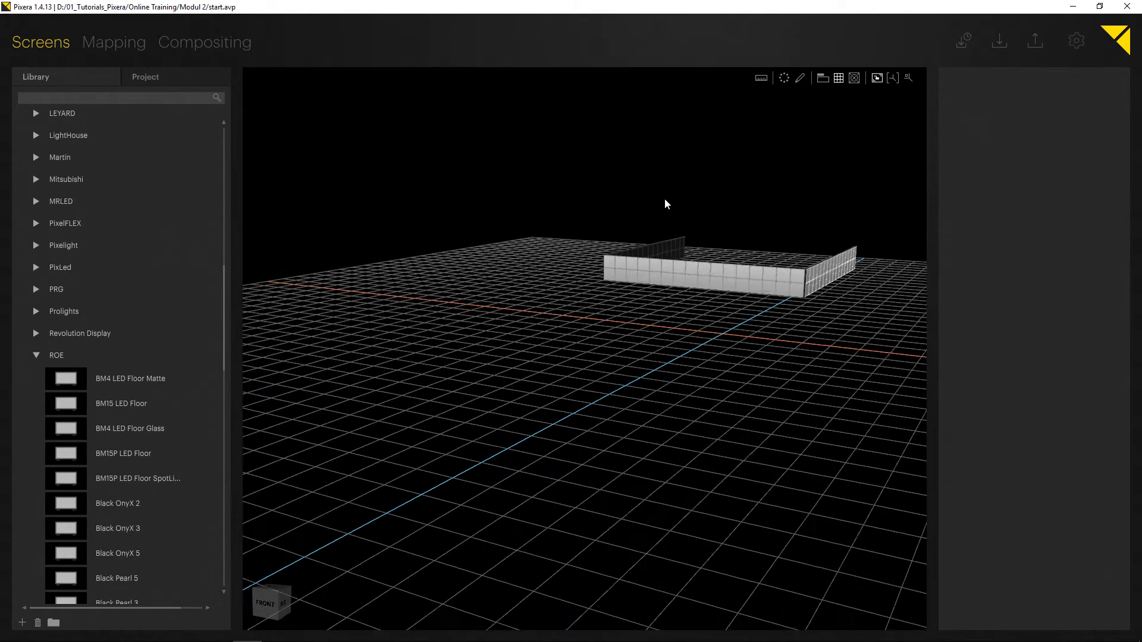
right_click_drag(665, 204, 709, 392)
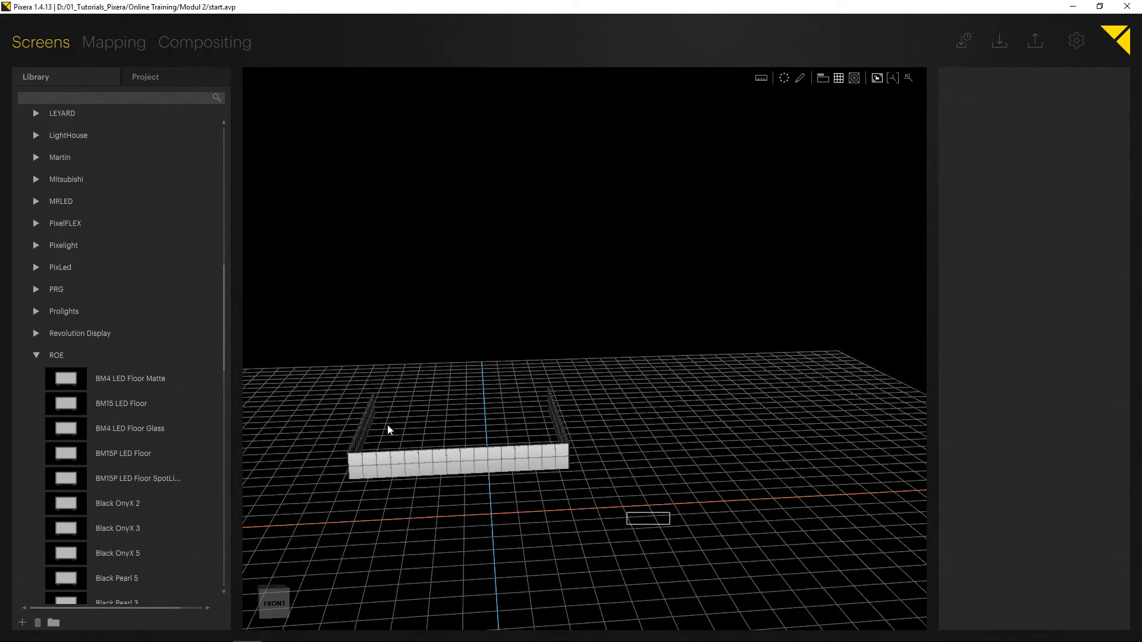
Select all three walls and move them together up above the ground grid.
left_click(364, 465)
left_click_drag(376, 463, 406, 381)
right_click_drag(407, 382, 727, 389)
left_click_drag(394, 370, 412, 389)
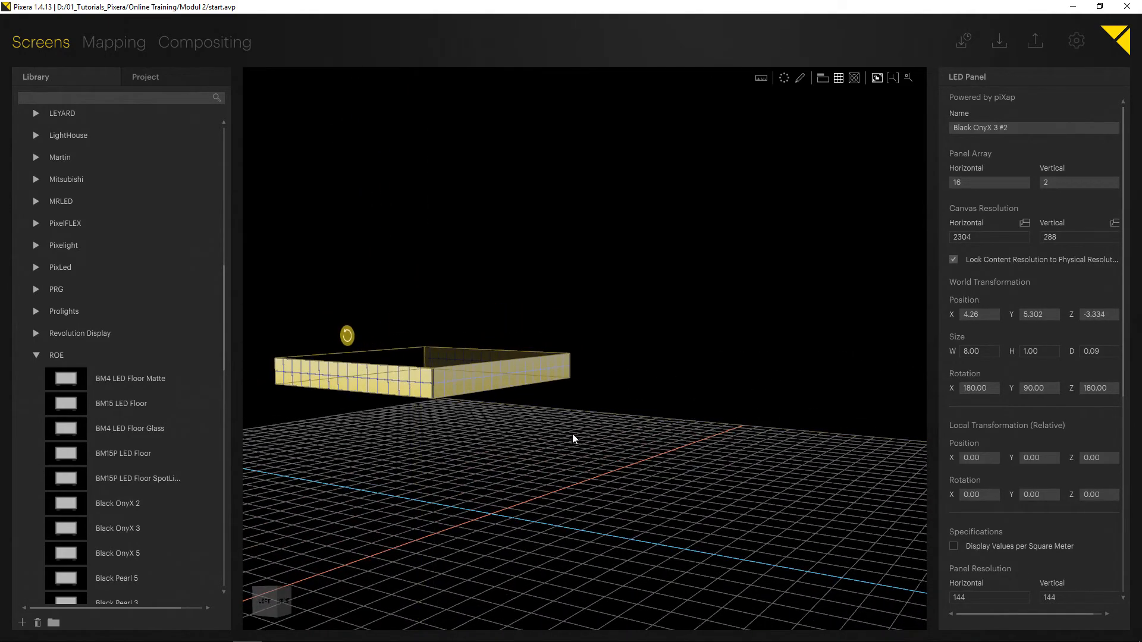
right_click_drag(573, 439, 296, 461)
left_click_drag(665, 447, 209, 278)
left_click_drag(405, 382, 414, 393)
right_click_drag(391, 395, 337, 398)
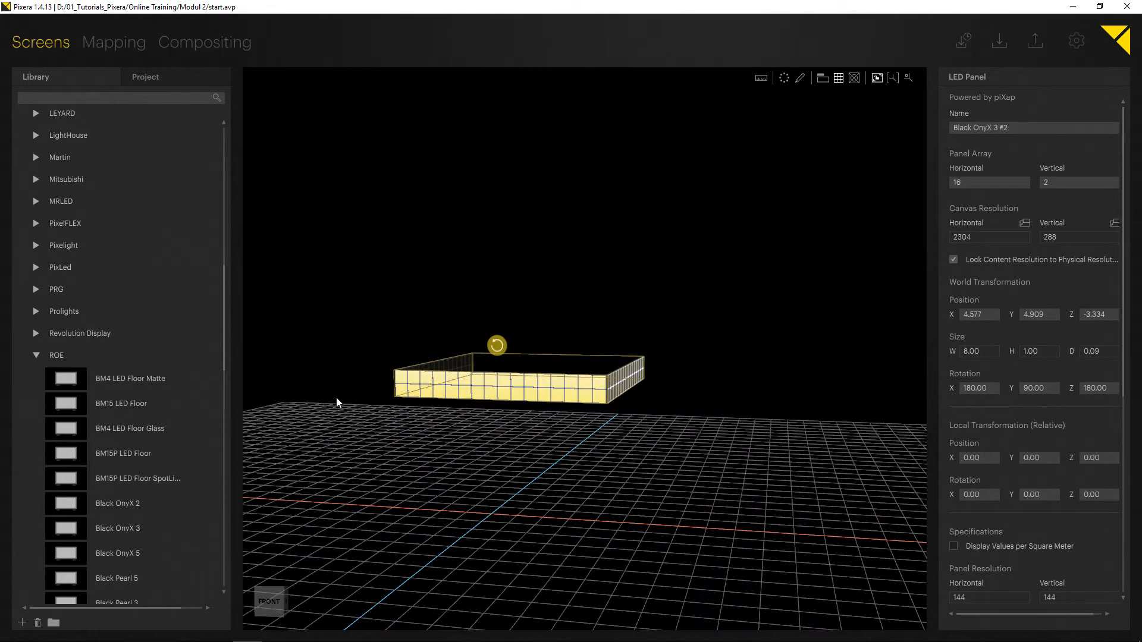
Show the object name labels in the viewport and open the project's object list.
left_click(823, 79)
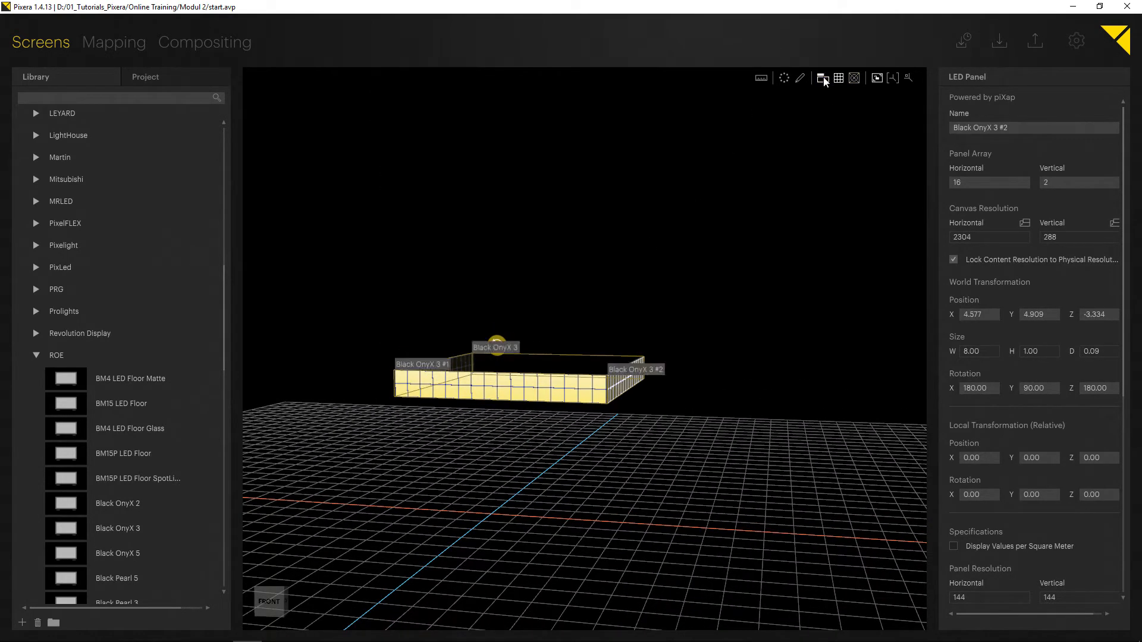
left_click(159, 75)
left_click(168, 150)
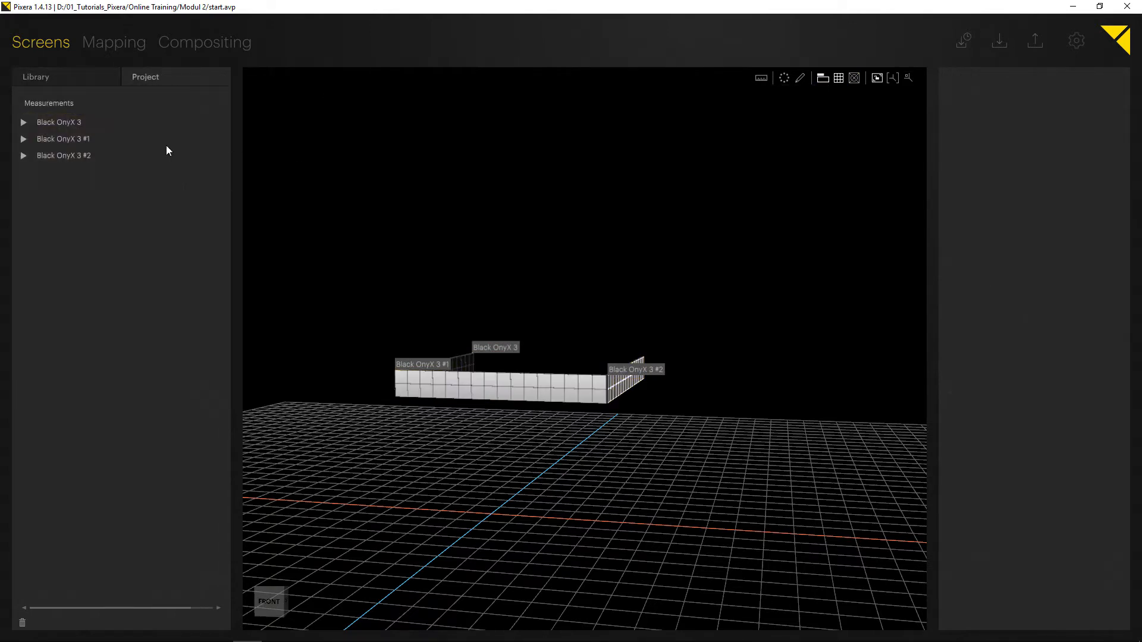
Rename the first Black OnyX 3 wall to Side L.
left_click(76, 121)
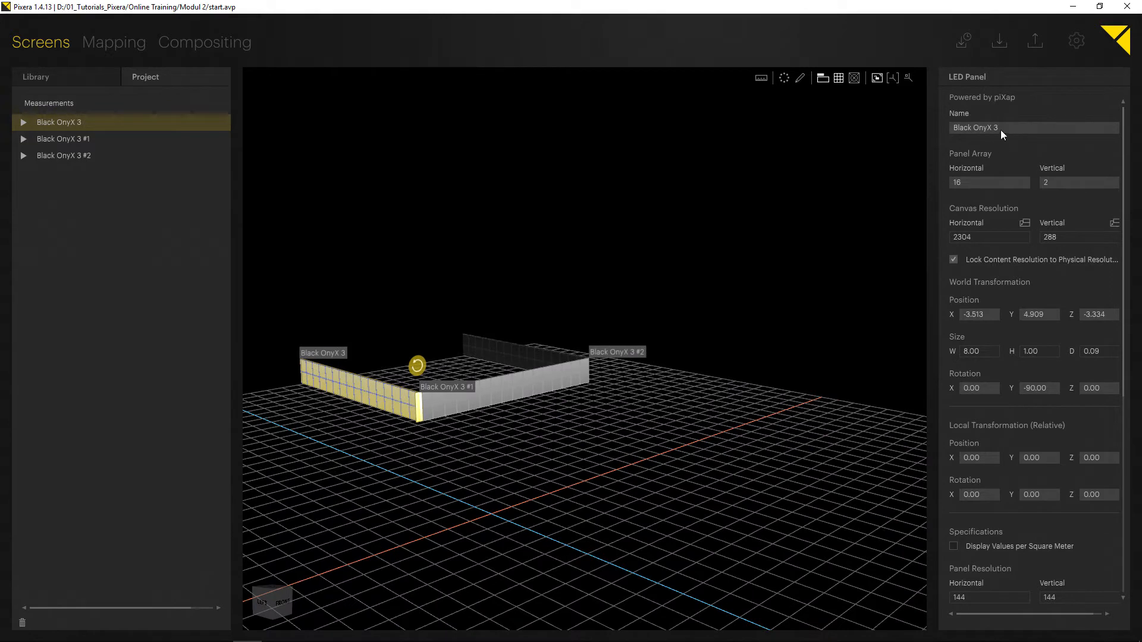
left_click(987, 129)
type("Side L")
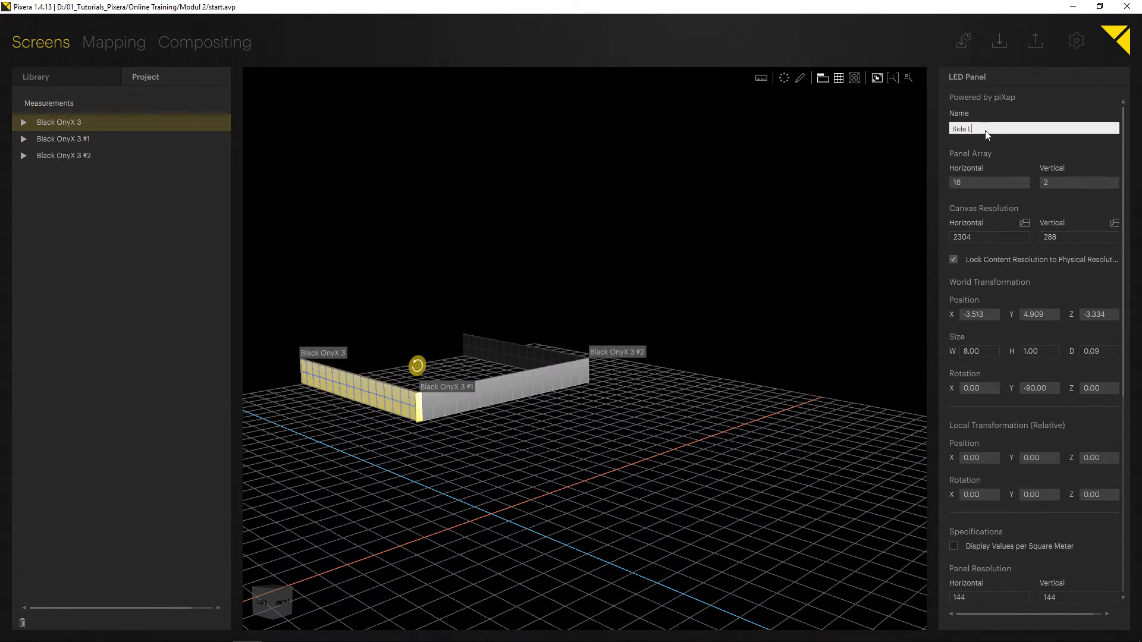
key("Return")
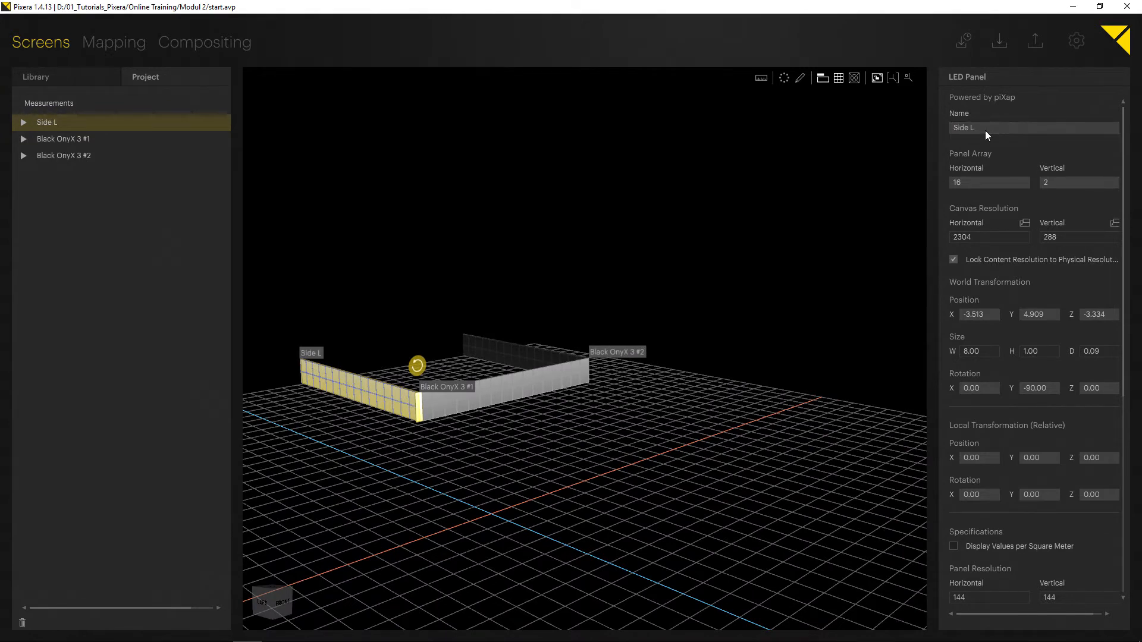
Rename the middle wall to Middle.
left_click(505, 401)
left_click(1045, 129)
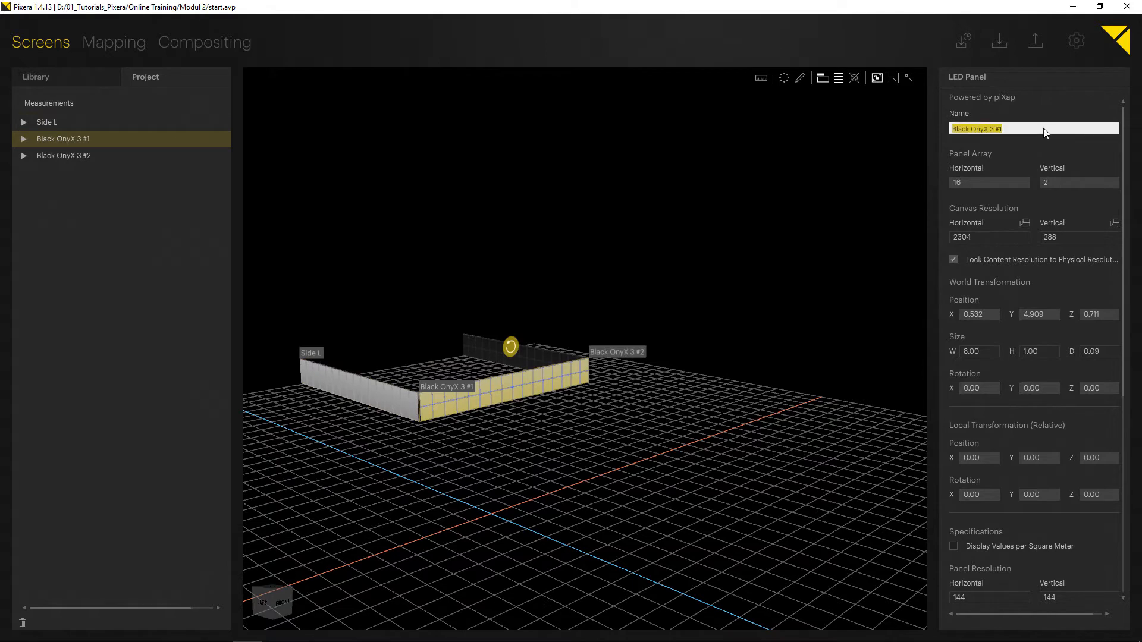
type("Middle")
key("Return")
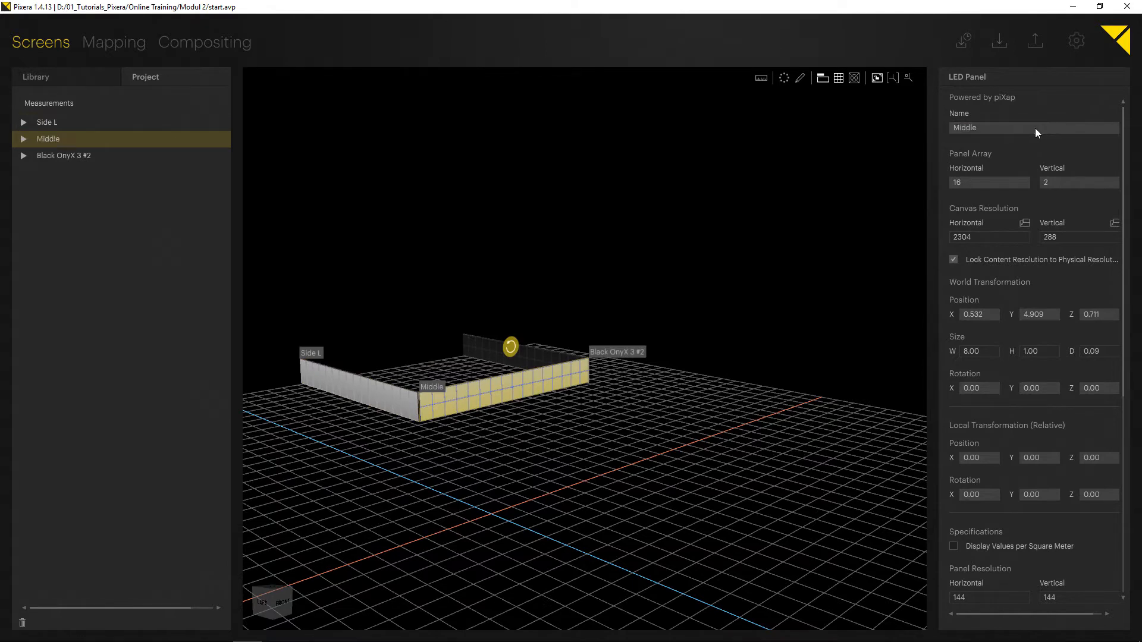
Rename the remaining wall to Side R.
left_click(535, 355)
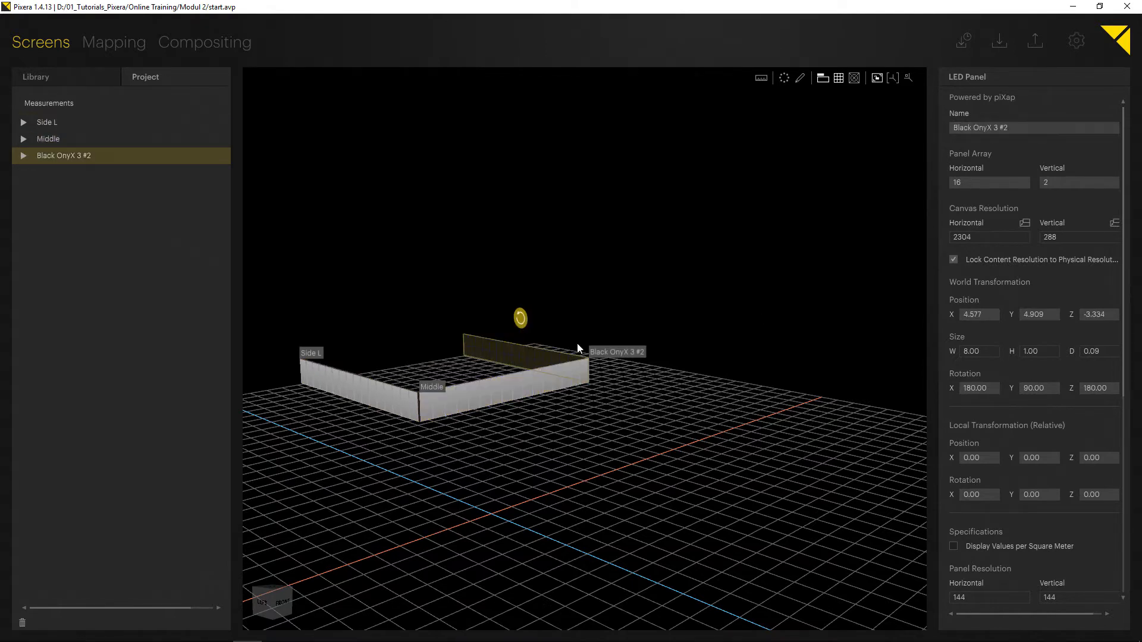
left_click(1003, 129)
type("Side R")
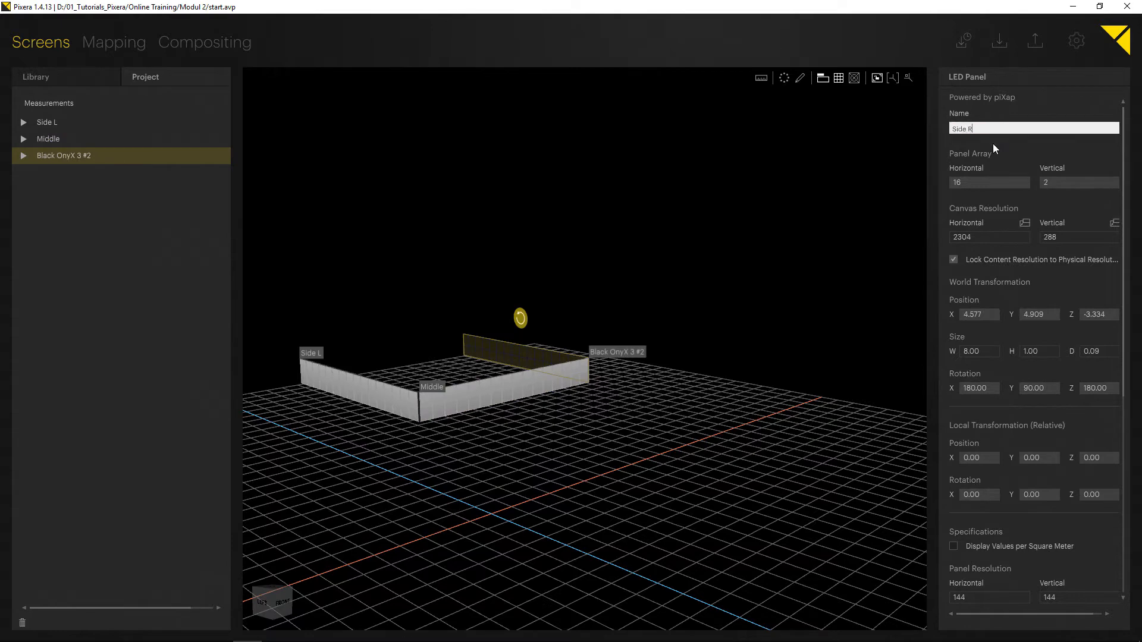
key("Return")
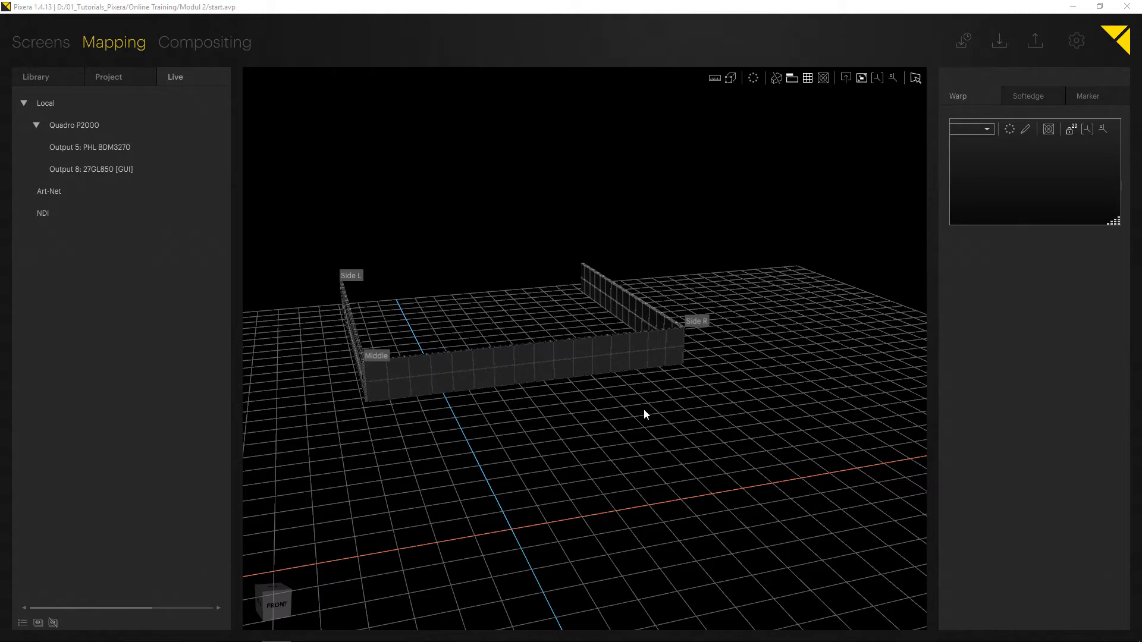
Switch between the Mapping and Screens workspaces to view the three named walls.
middle_click_drag(559, 403, 592, 392)
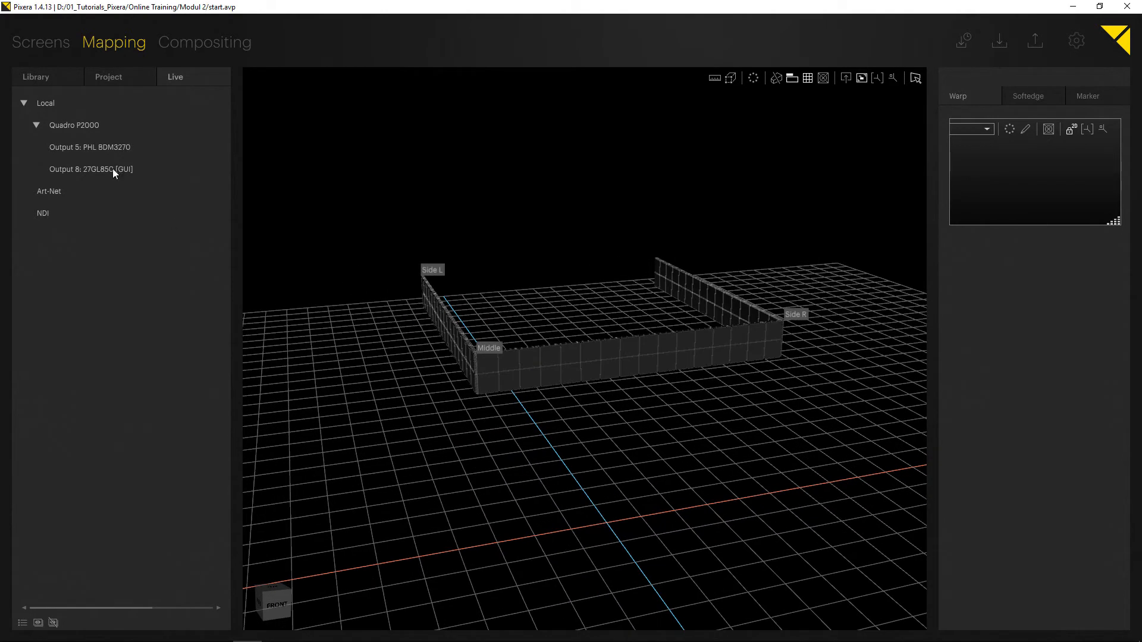
left_click(26, 41)
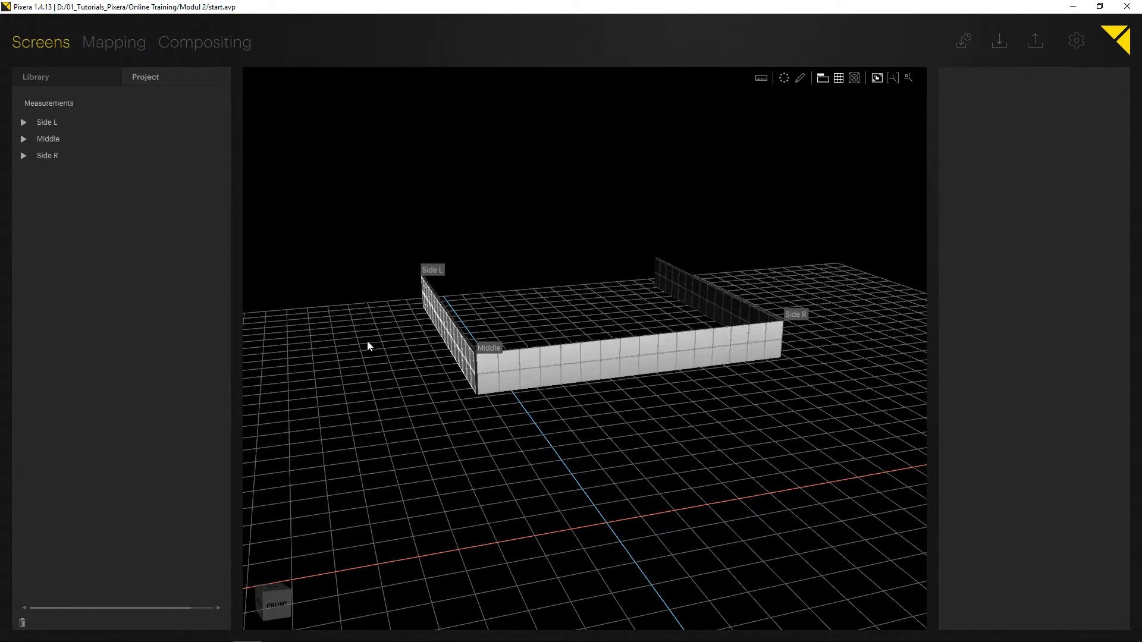
right_click_drag(366, 341, 546, 349)
left_click(561, 356)
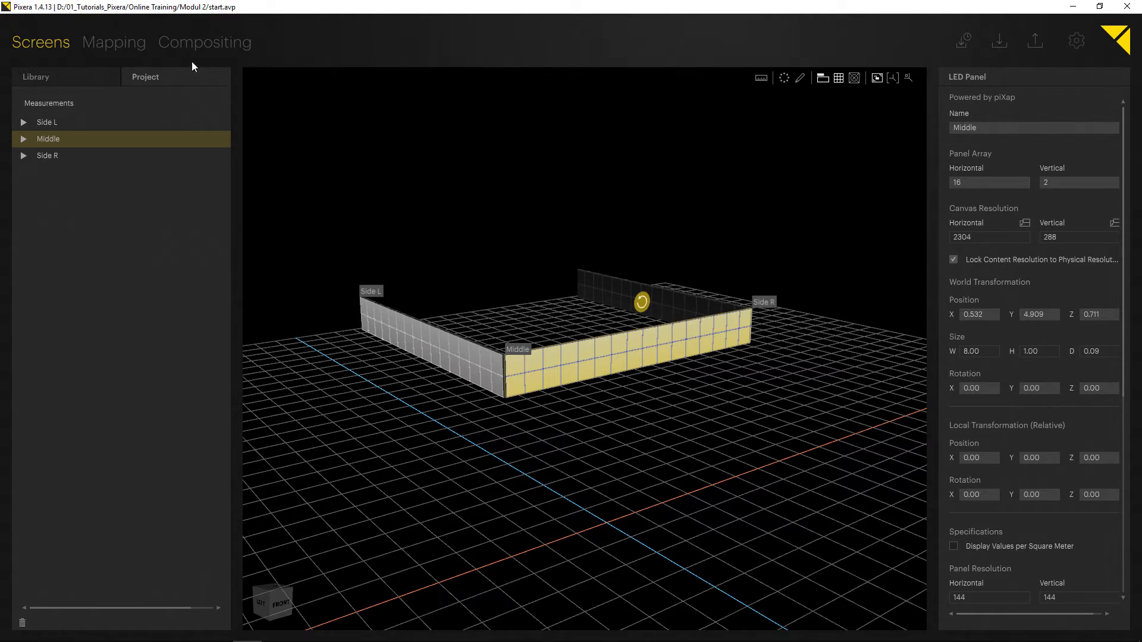
left_click(119, 43)
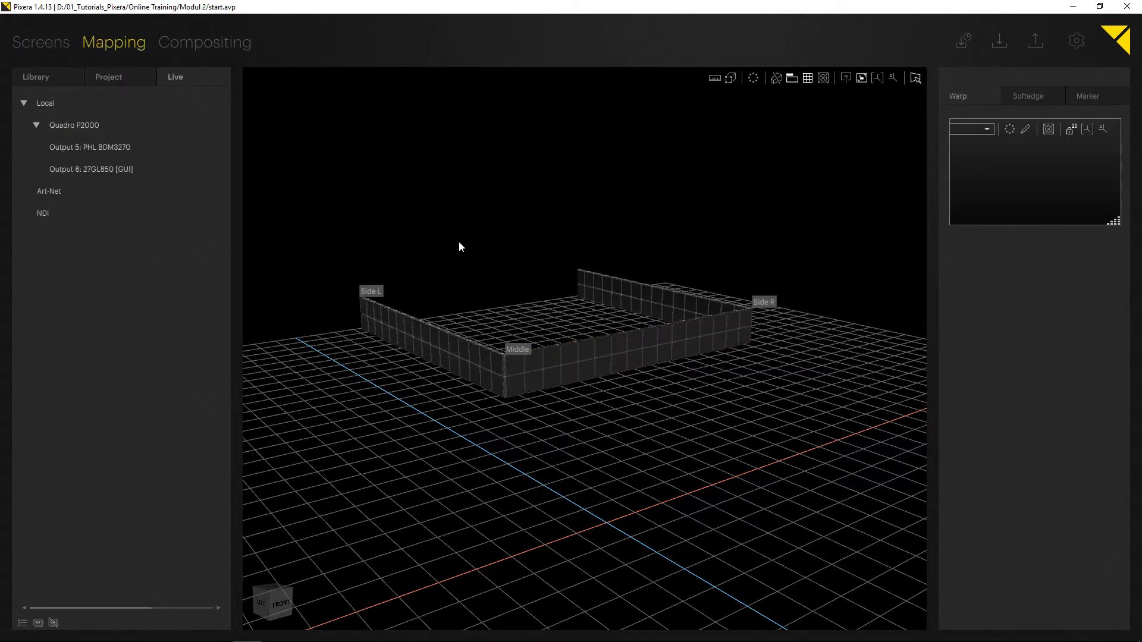
middle_click_drag(484, 243, 534, 230)
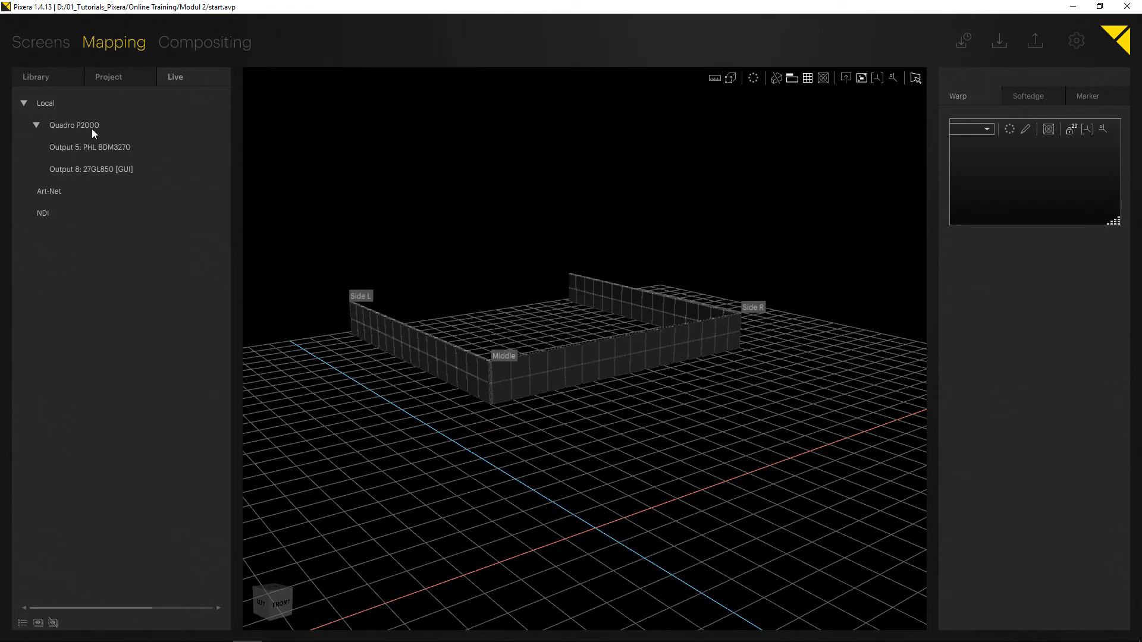
left_click(38, 77)
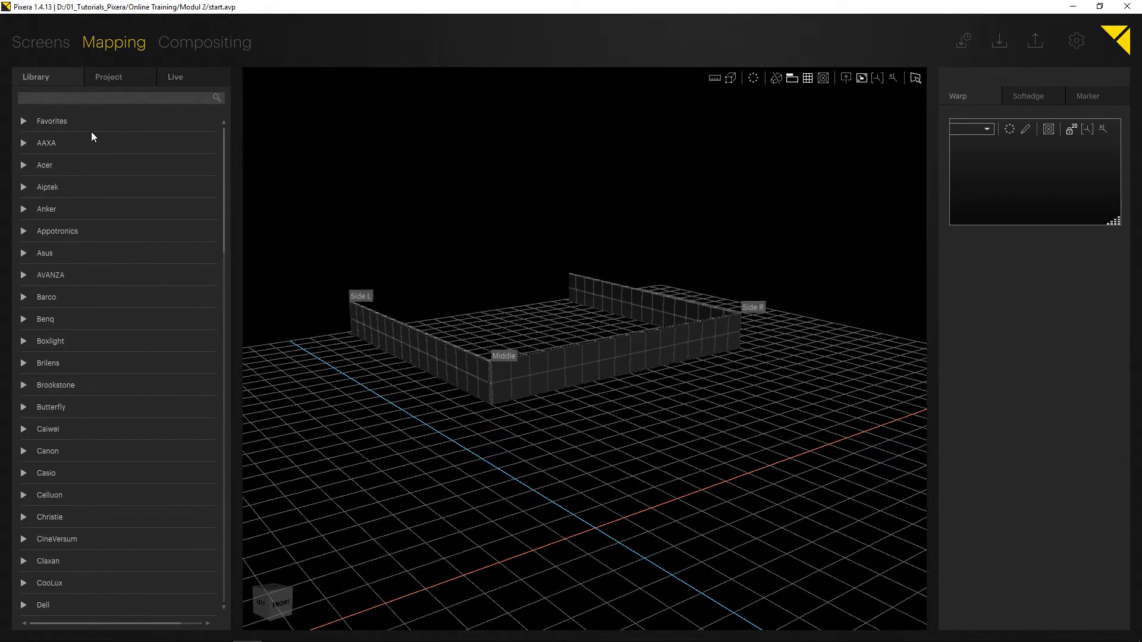
left_click(189, 78)
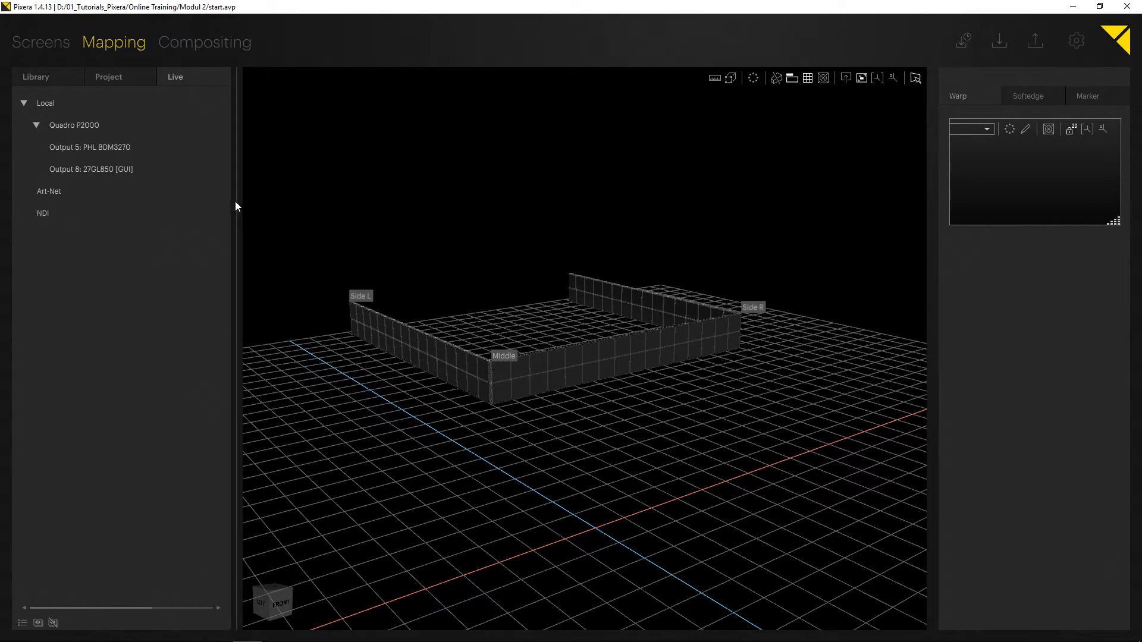
Examine the local service's settings, its default storage drive, and the Quadro P2000 graphics device in the Live list.
left_click(24, 104)
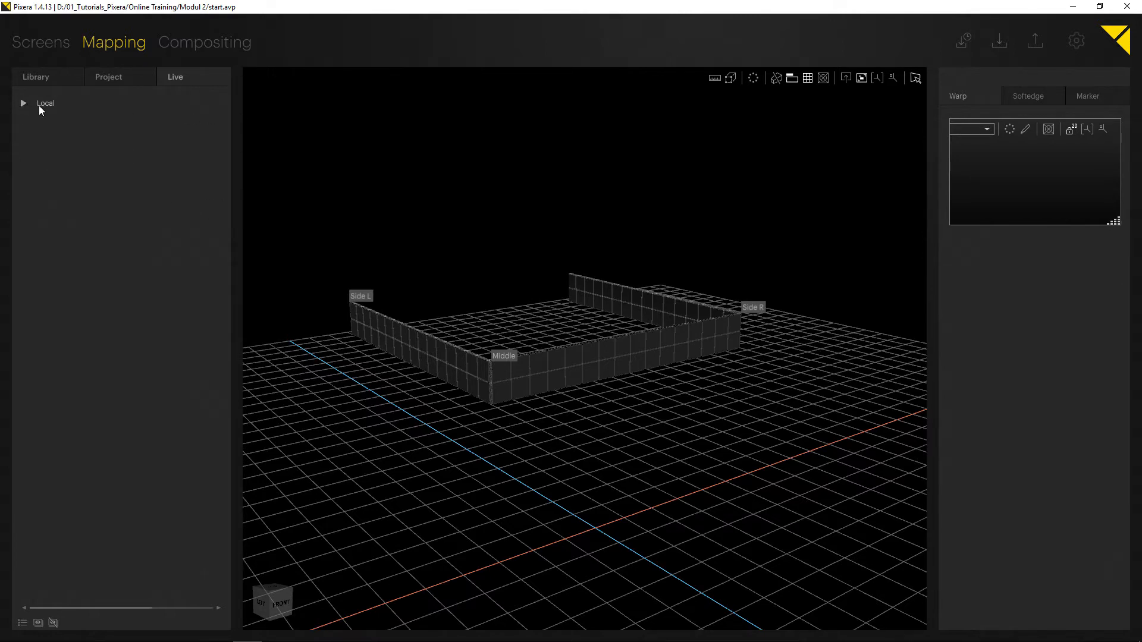
left_click(71, 105)
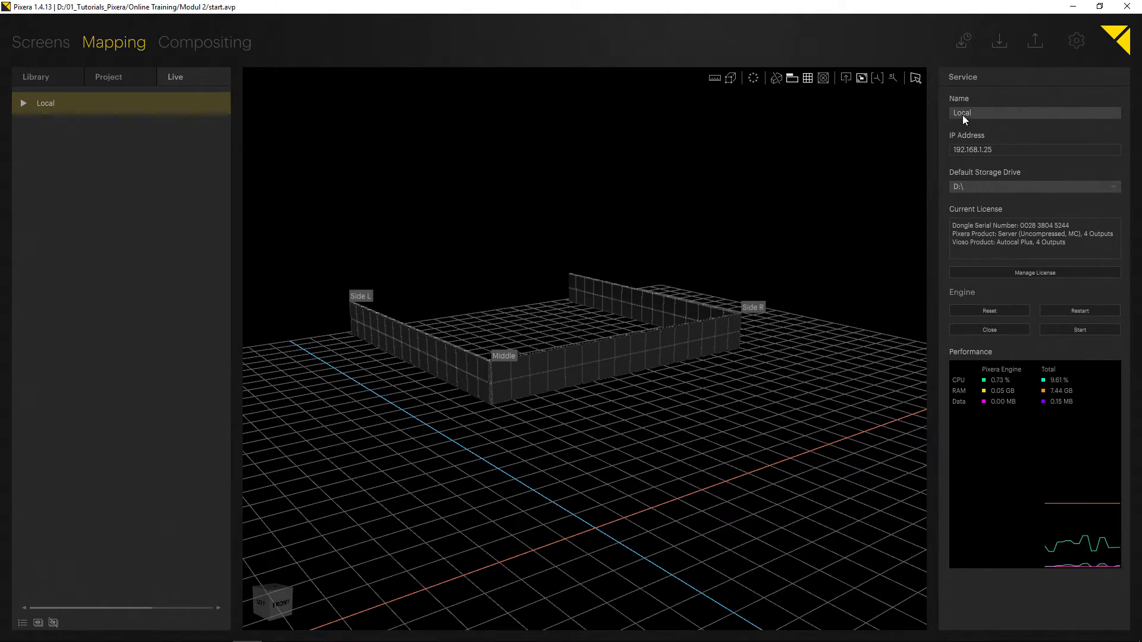
left_click(994, 113)
left_click(997, 150)
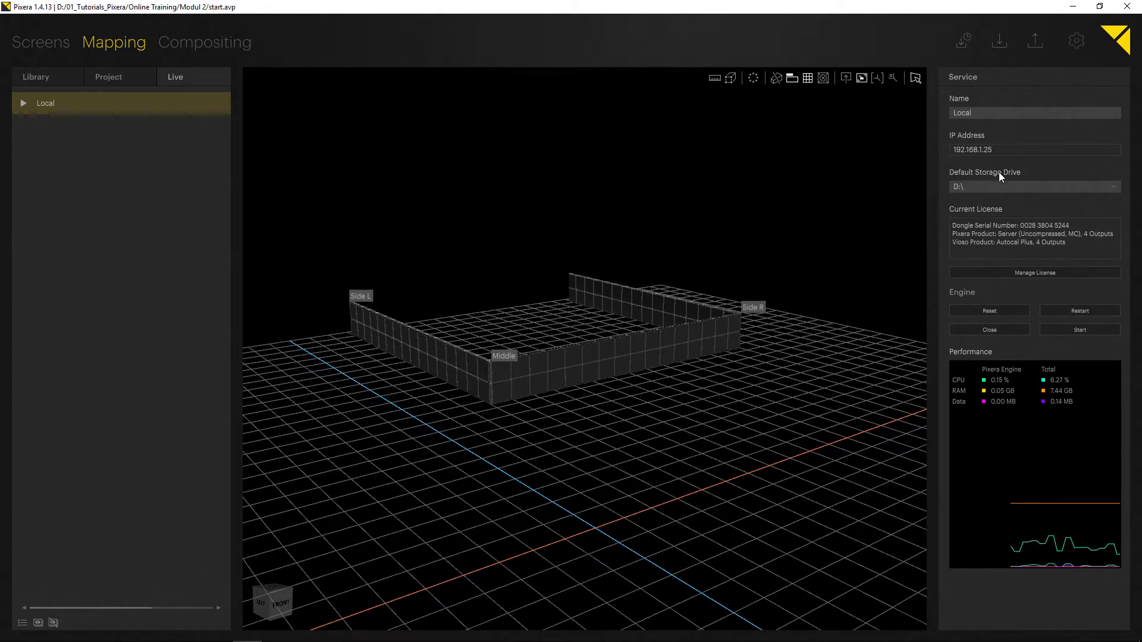
left_click(1050, 187)
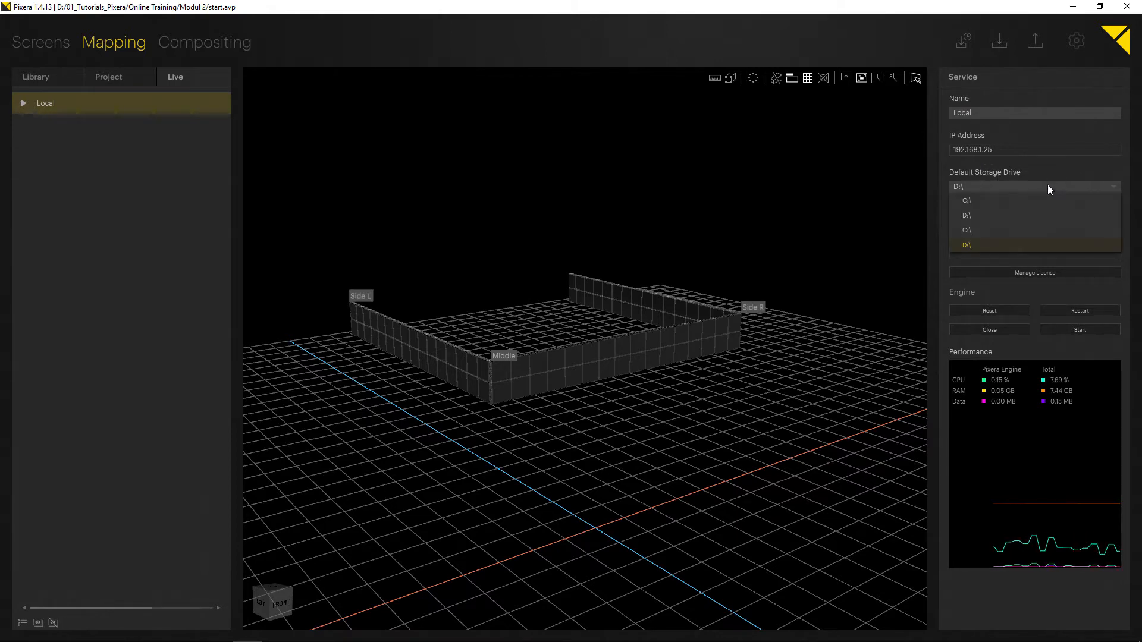
left_click(1048, 188)
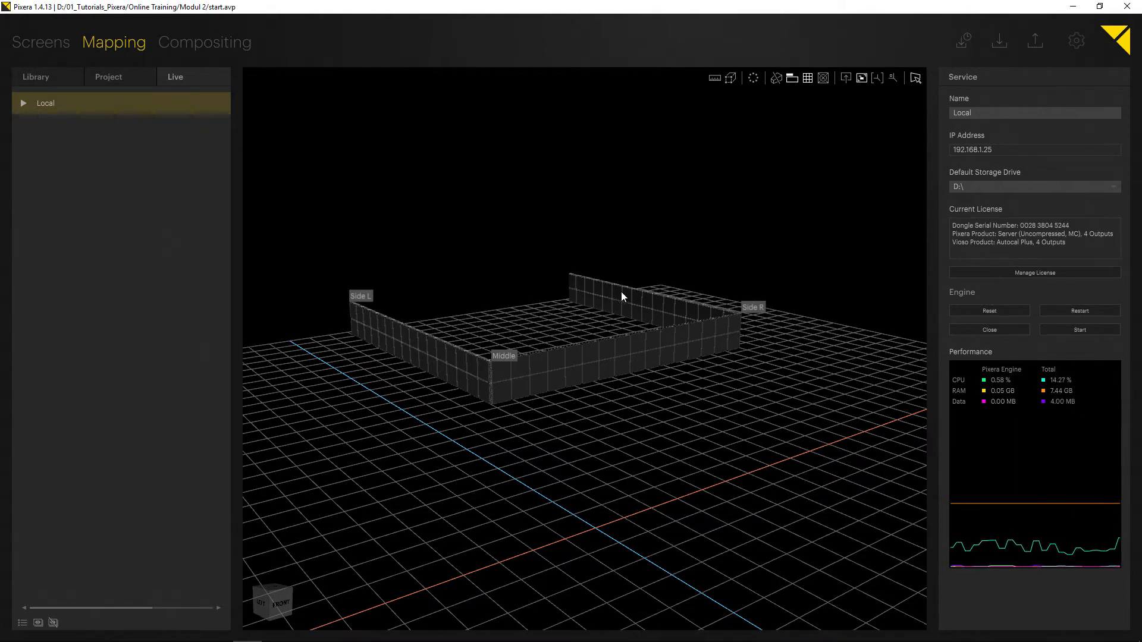
left_click(24, 103)
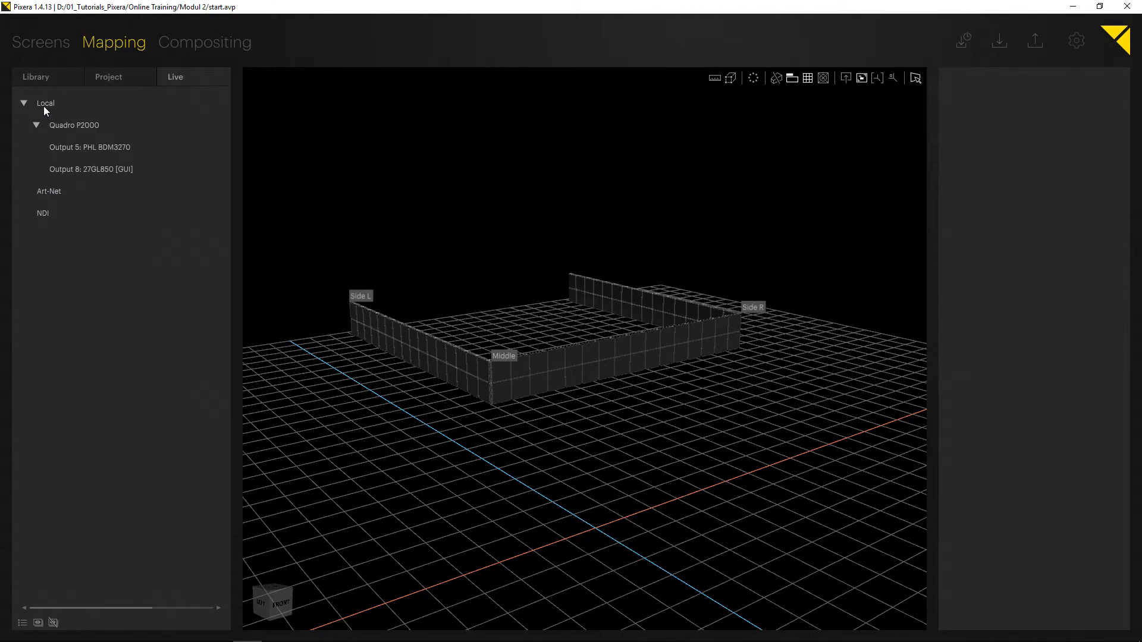
left_click(80, 123)
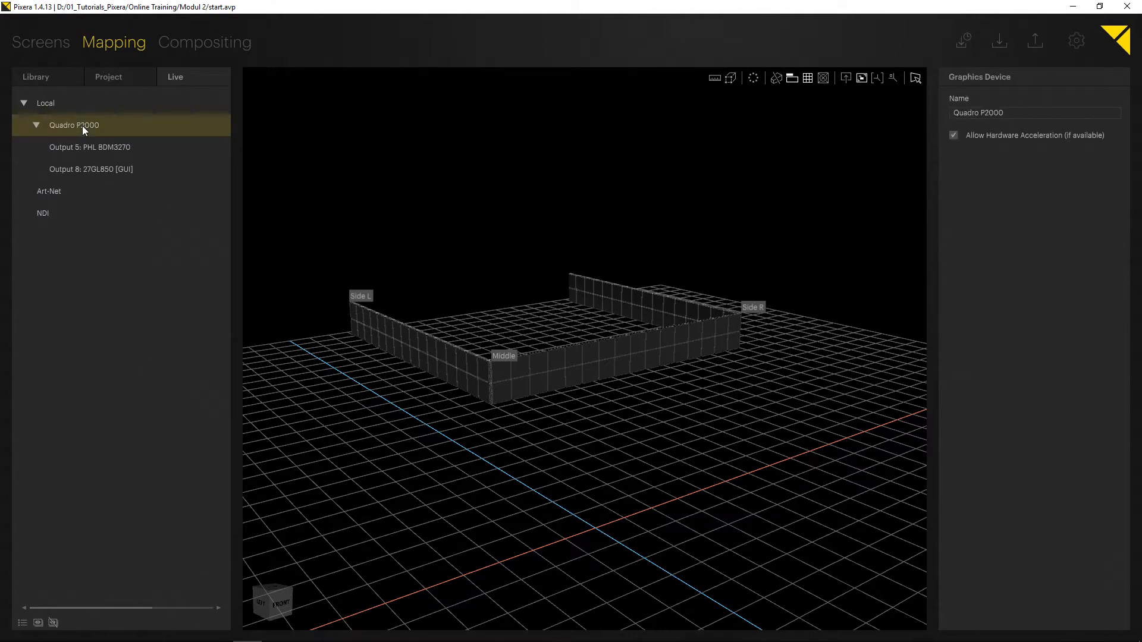
Compare the settings of Output 5 and Output 8 under the Quadro P2000 graphics device.
left_click(81, 148)
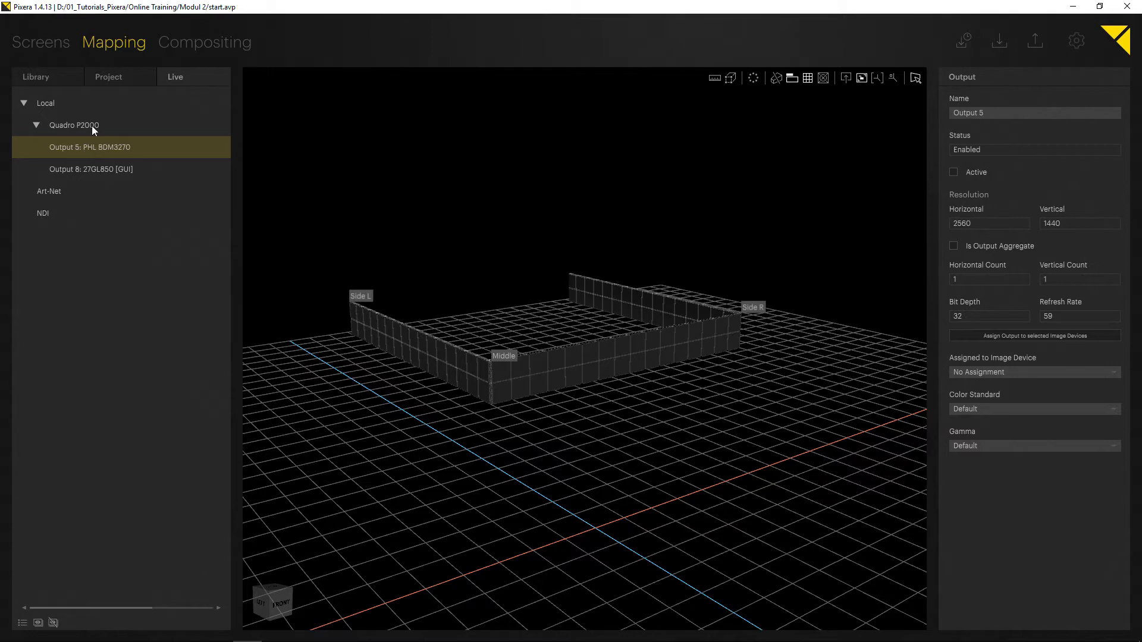
left_click(83, 125)
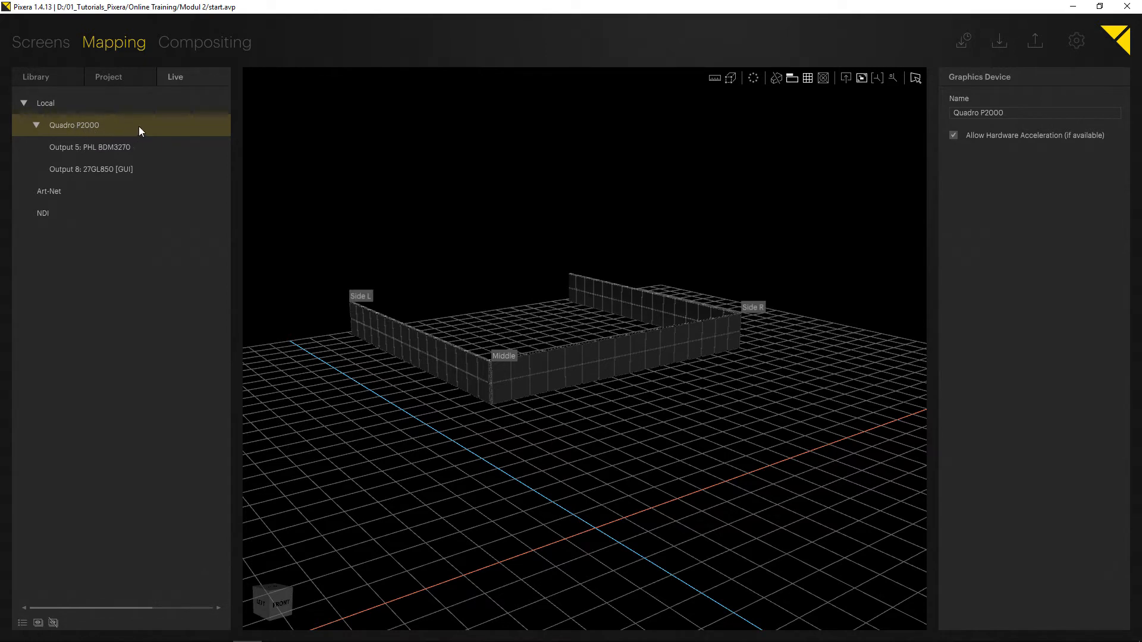
left_click(108, 148)
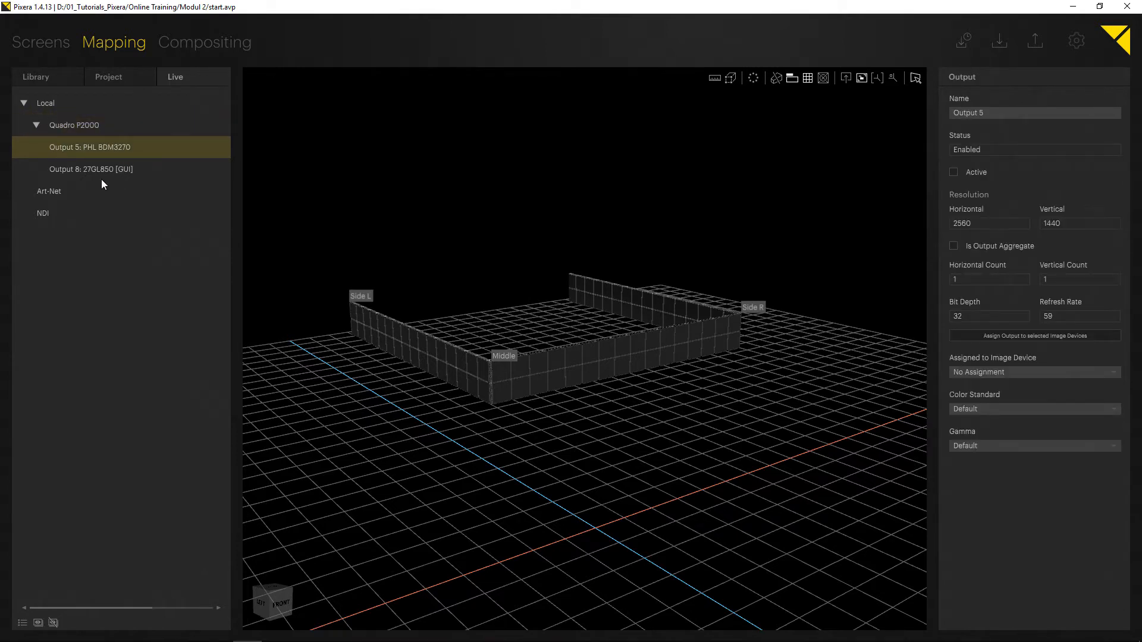
left_click(103, 171)
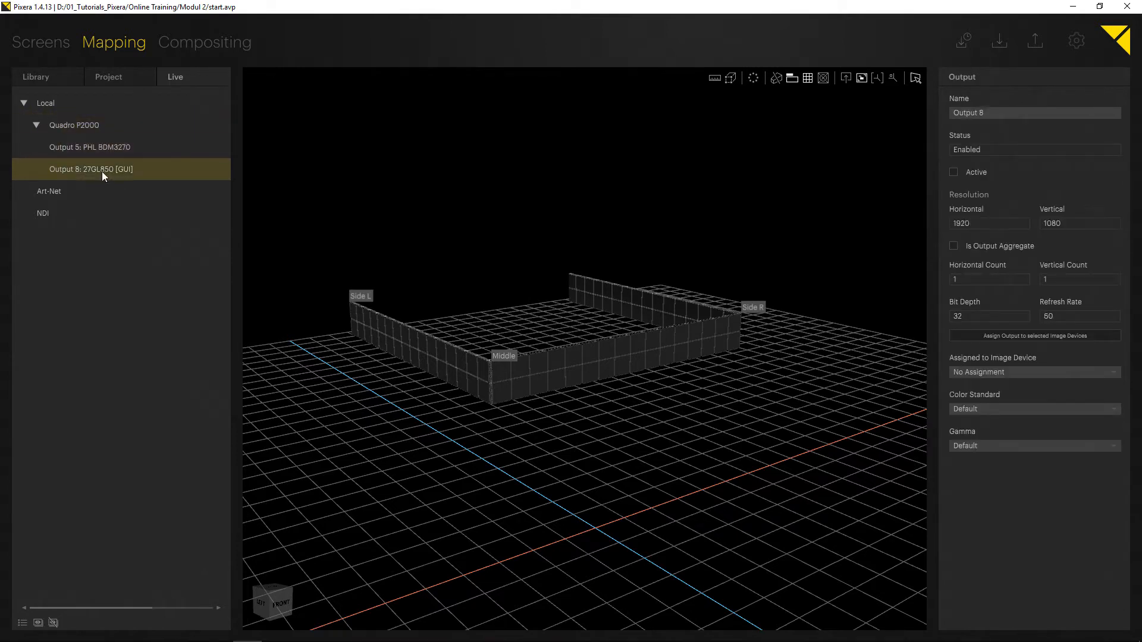
left_click(139, 147)
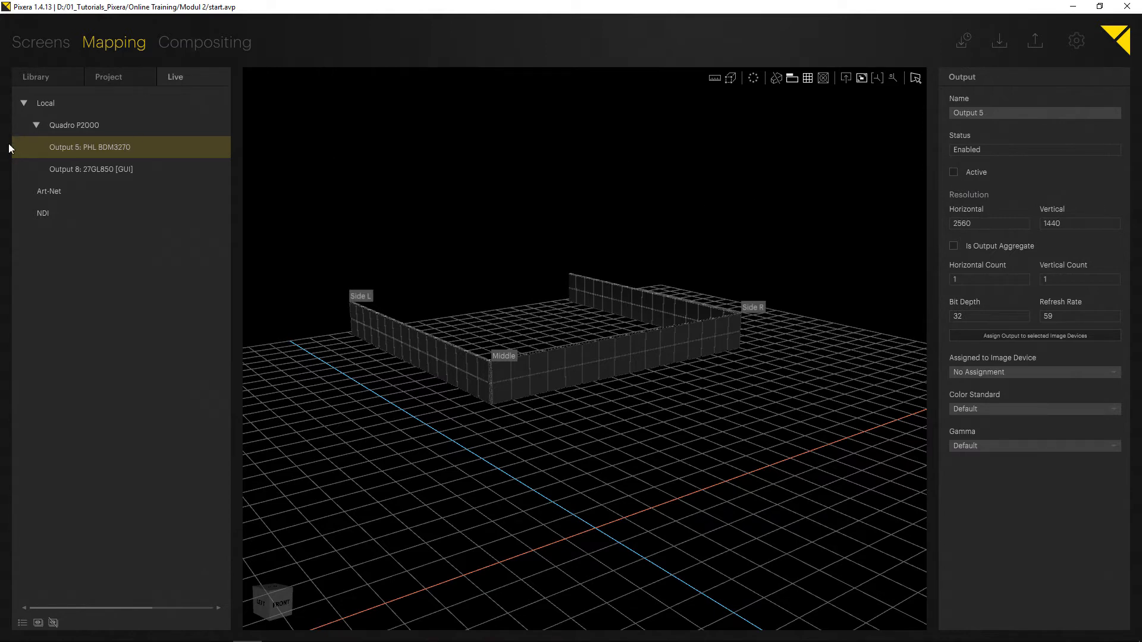
left_click(102, 171)
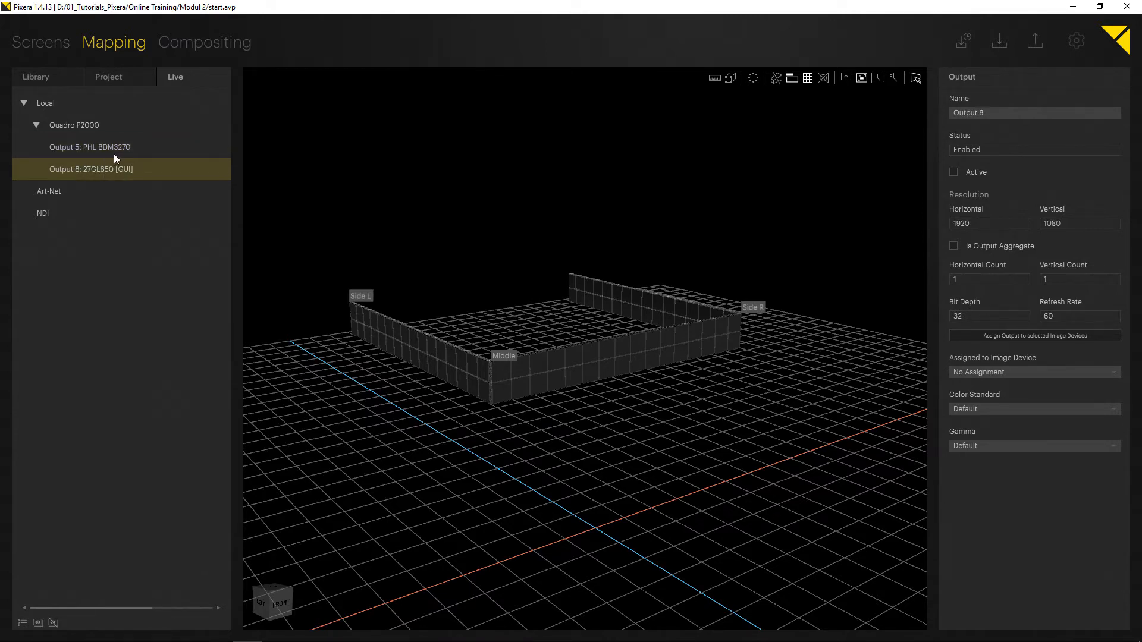
left_click(114, 152)
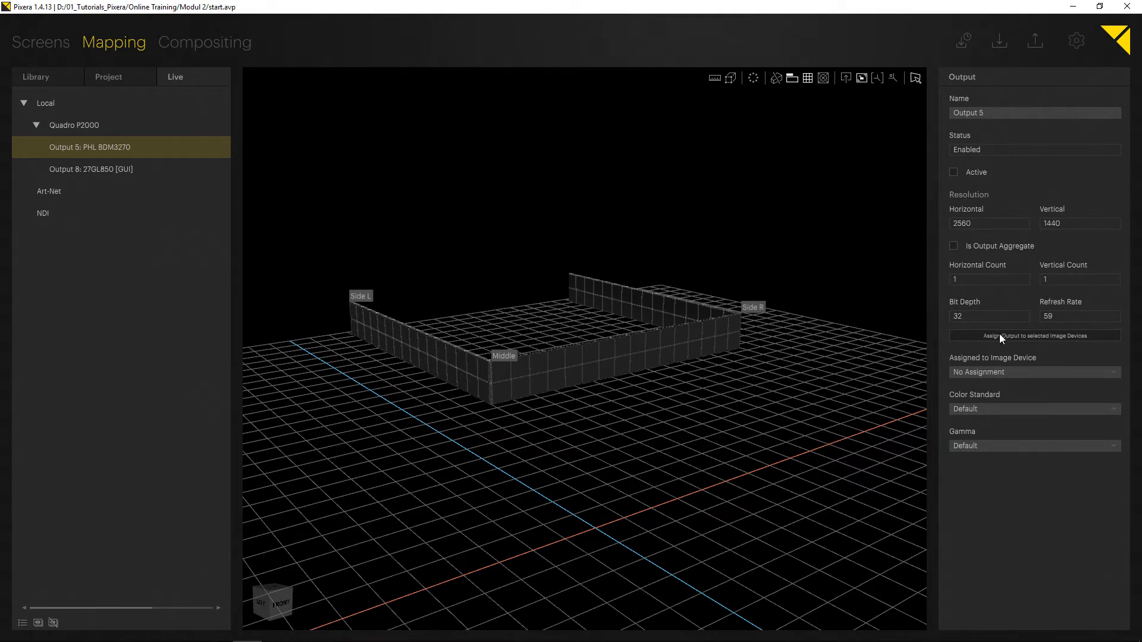
Examine the image device assignment, color standard and gamma options available for Output 5.
left_click(1039, 372)
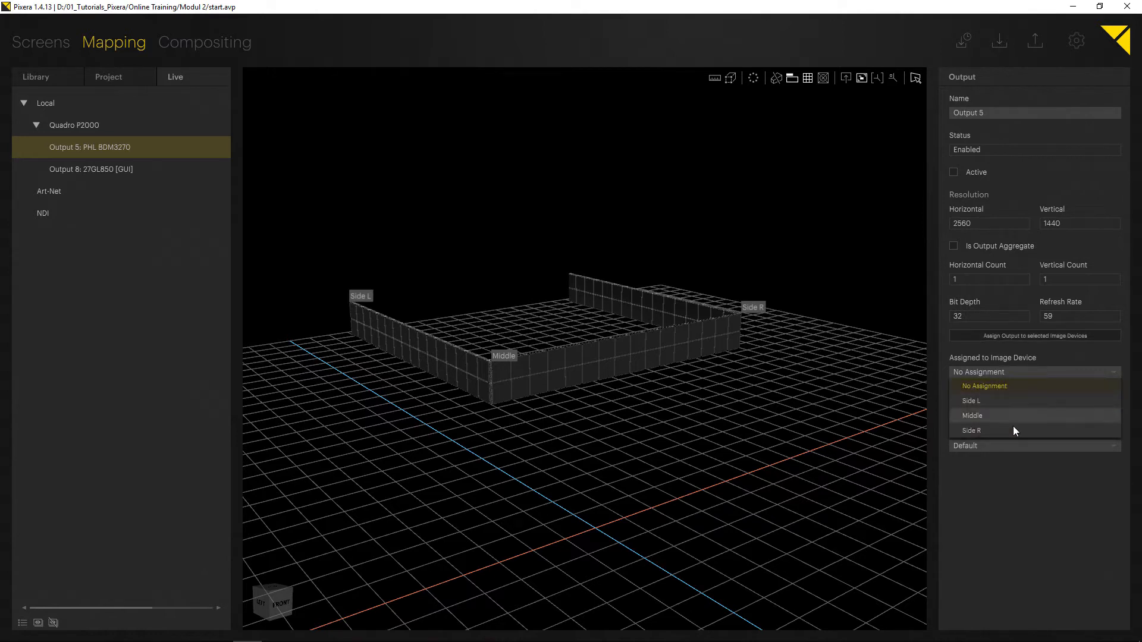
left_click(995, 370)
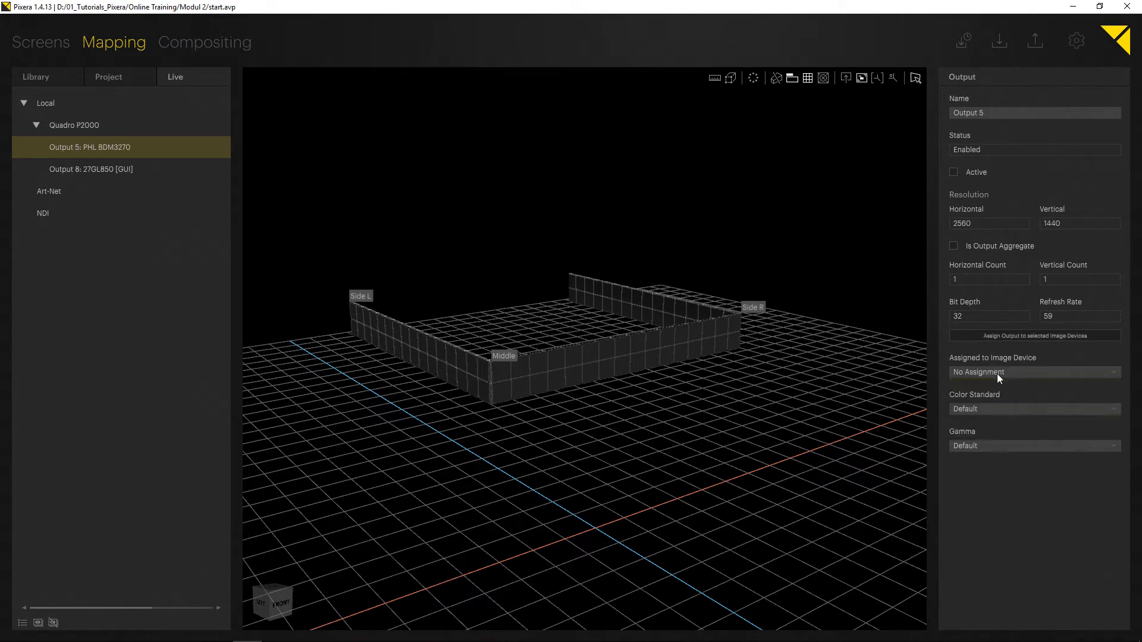
left_click(1004, 411)
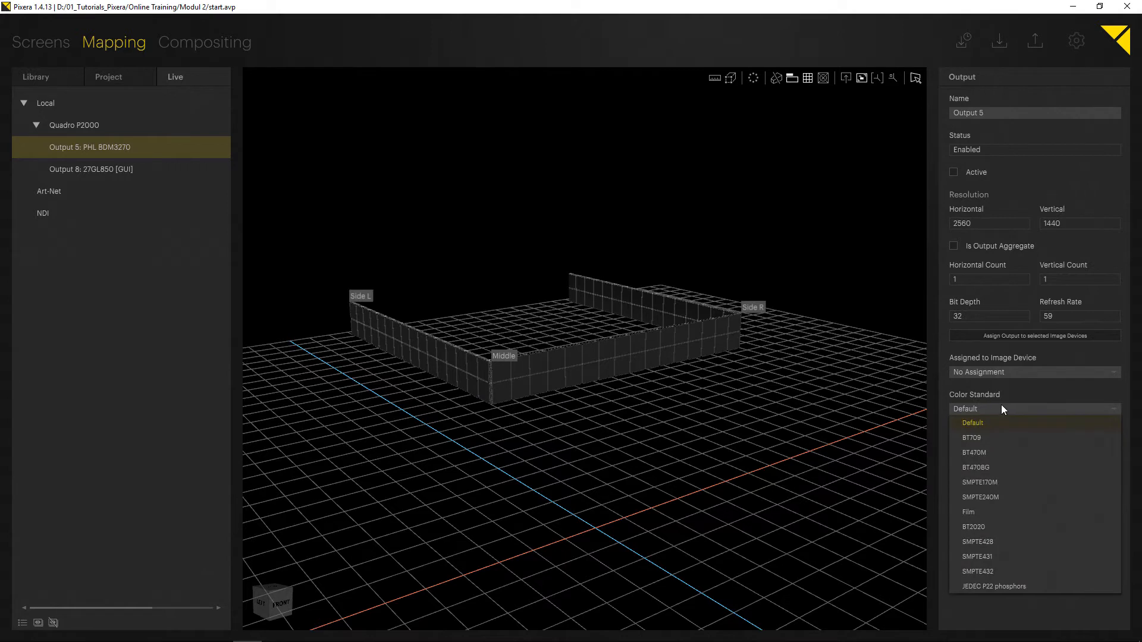
left_click(1001, 409)
left_click(994, 446)
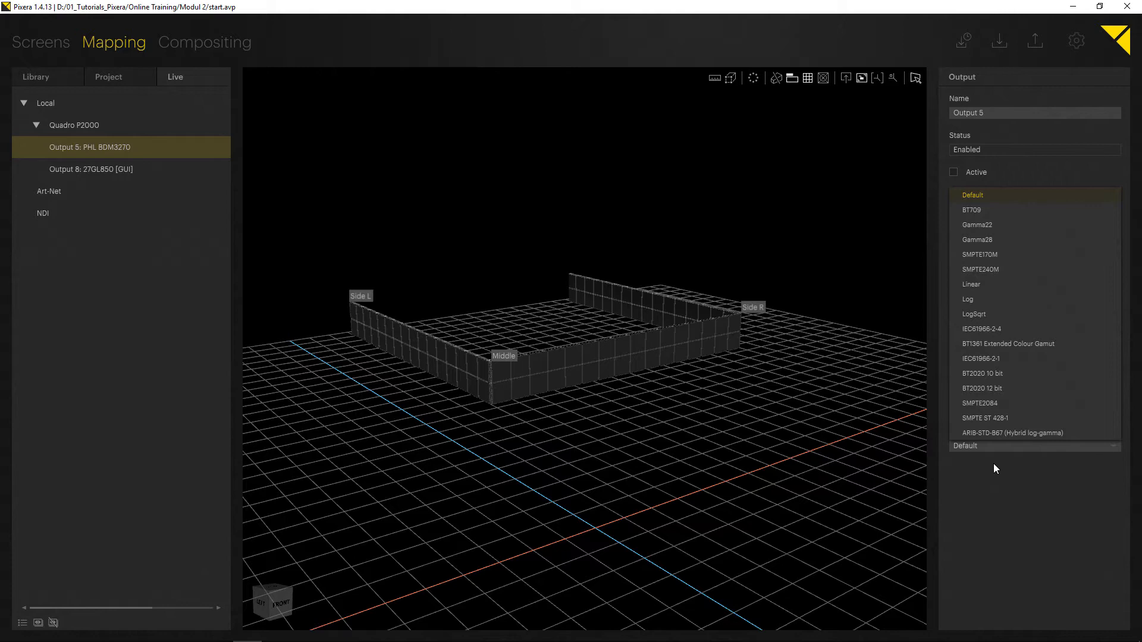
left_click(995, 466)
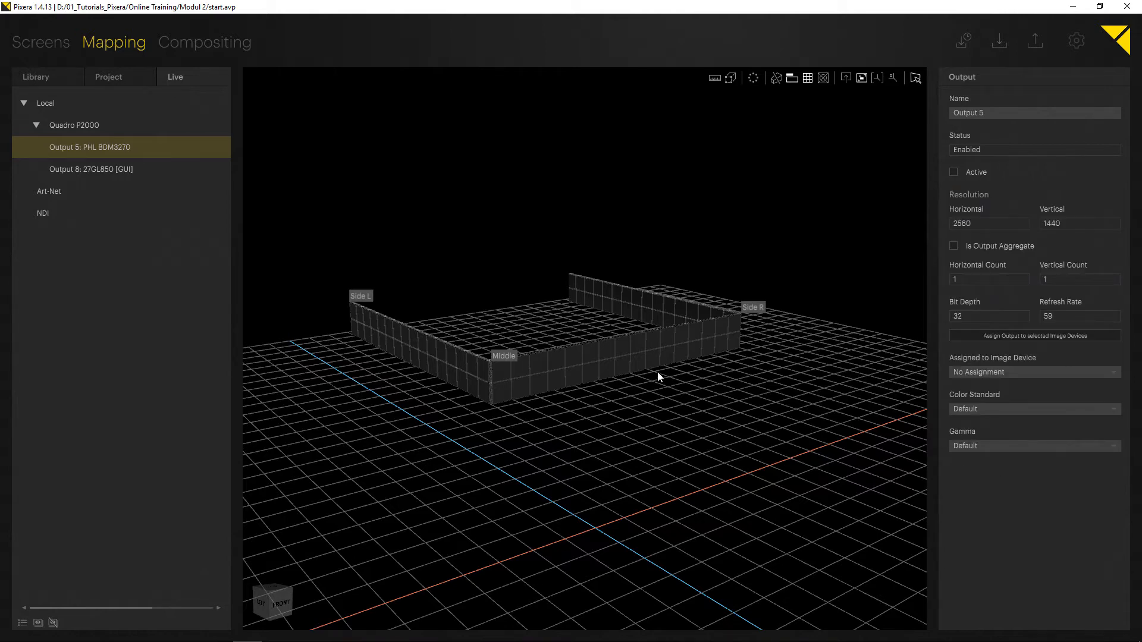
middle_click_drag(636, 312, 616, 301)
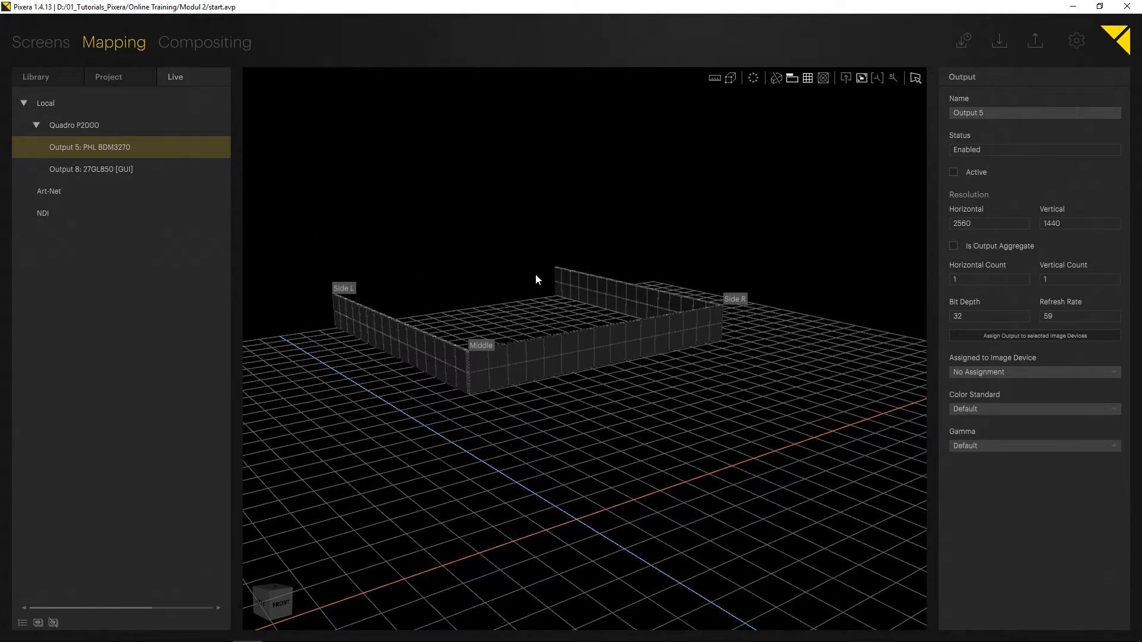
left_click(915, 79)
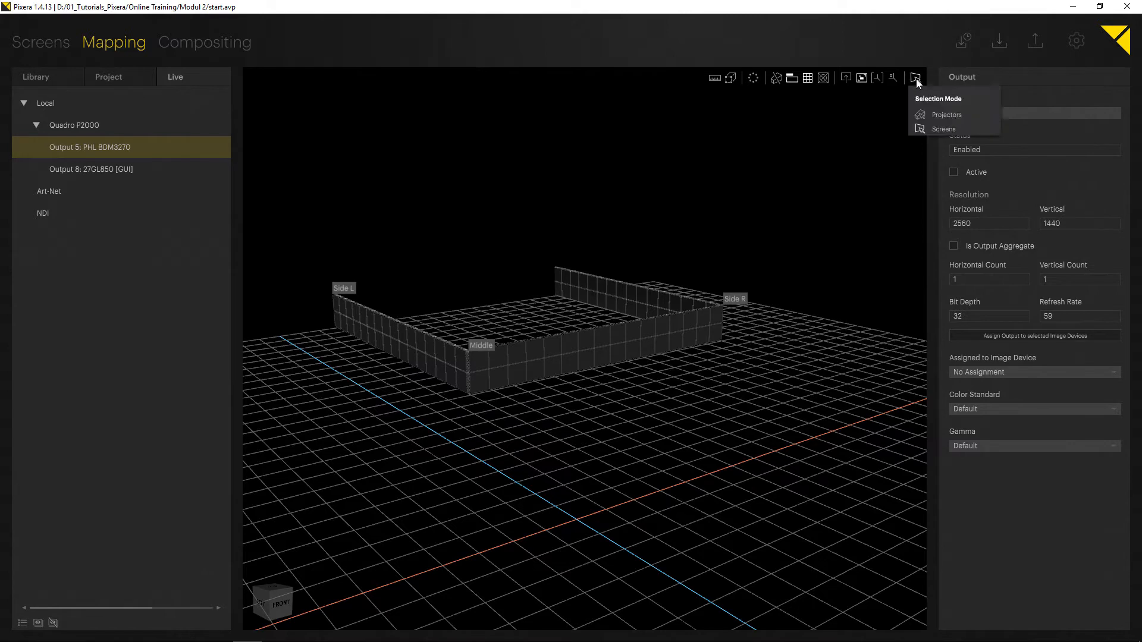
left_click(944, 116)
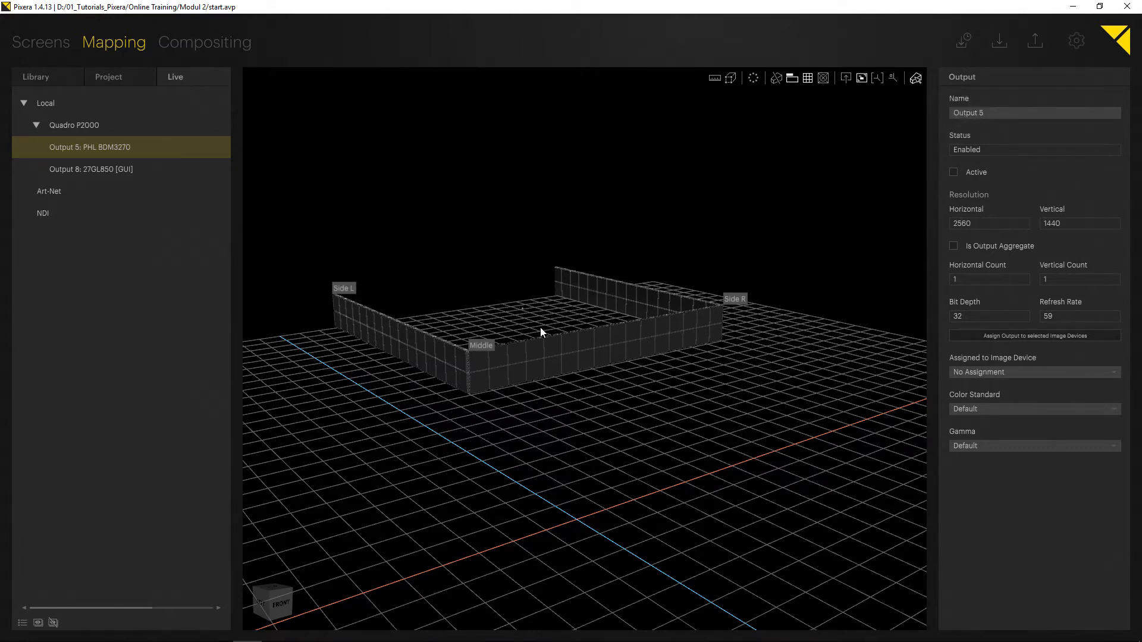
left_click_drag(522, 308, 758, 417)
left_click_drag(779, 407, 630, 357)
left_click(916, 78)
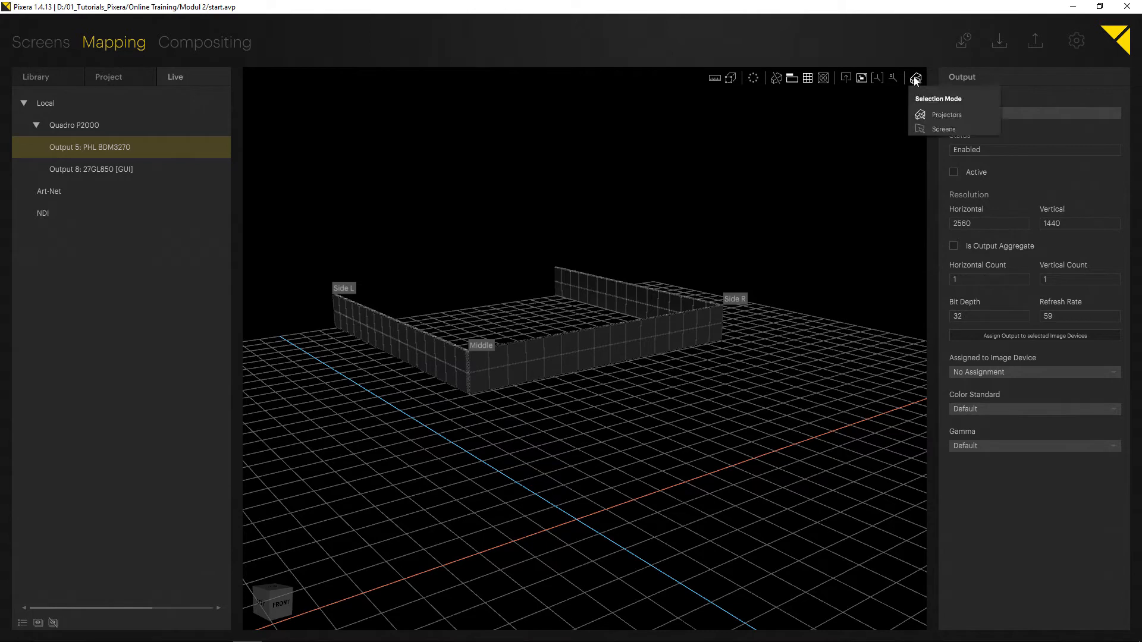
left_click(944, 129)
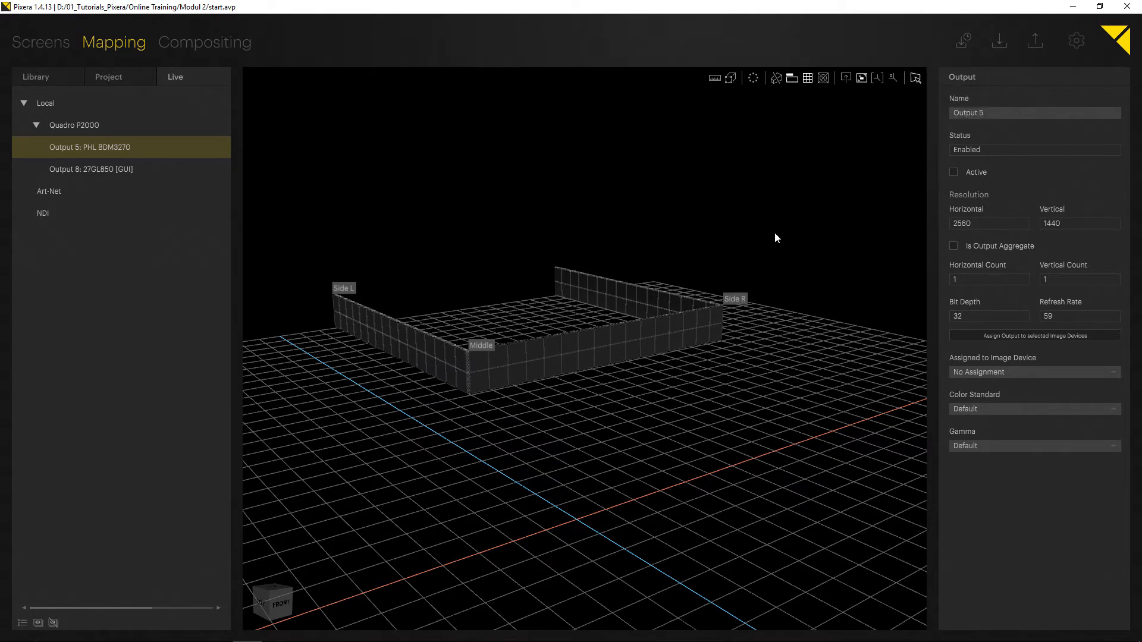
Assign Output 5 to the Middle, Side L and Side R walls.
key("Tab")
left_click(547, 372)
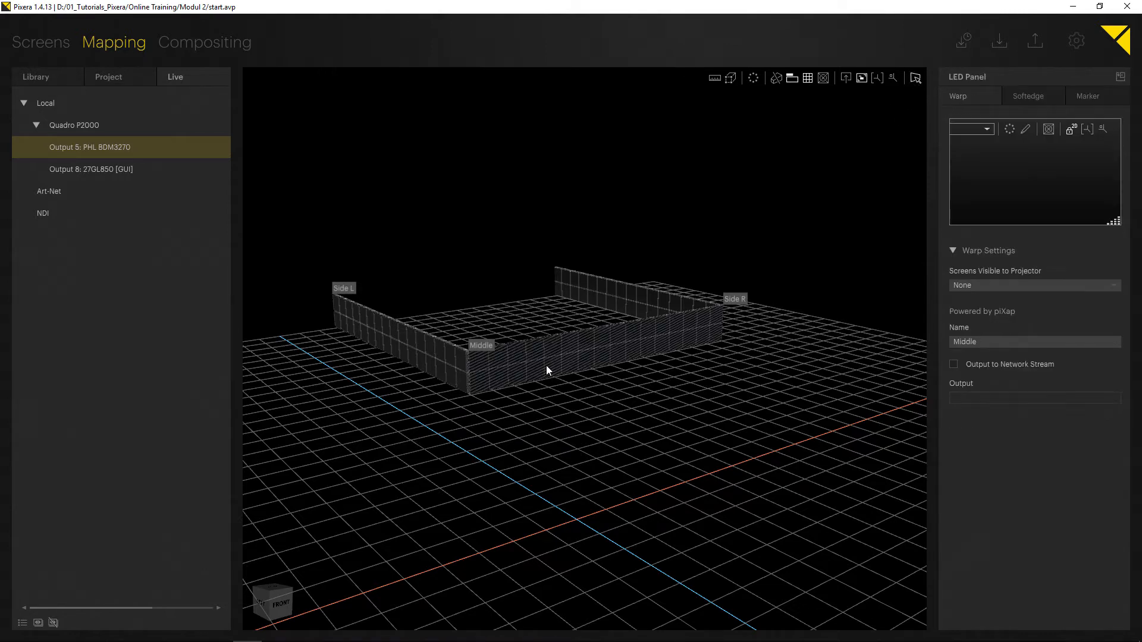
right_click_drag(600, 340, 486, 367)
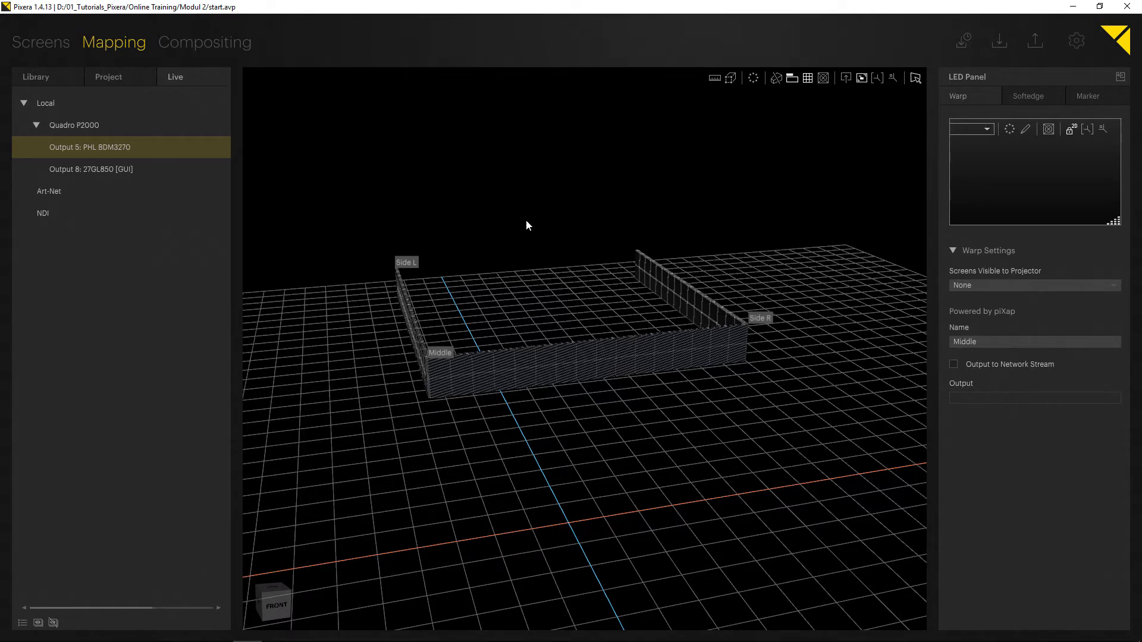
right_click_drag(462, 273, 584, 282)
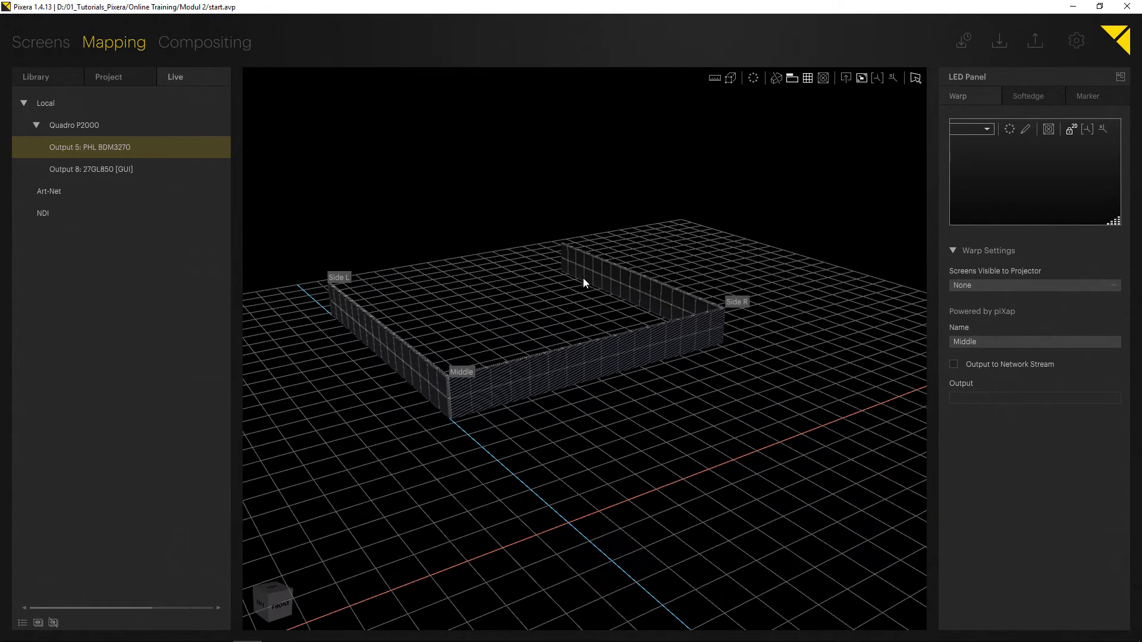
left_click_drag(94, 147, 533, 376)
left_click_drag(128, 148, 391, 345)
left_click_drag(122, 148, 626, 291)
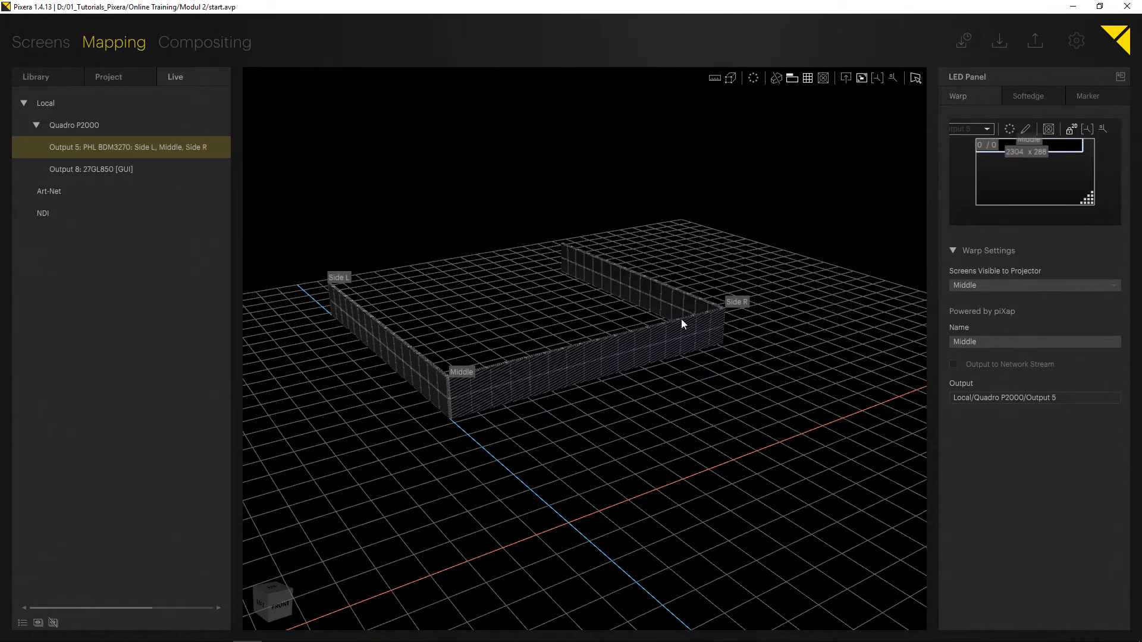
Show the panel test pattern on the walls in a front view.
middle_click_drag(681, 321, 460, 315)
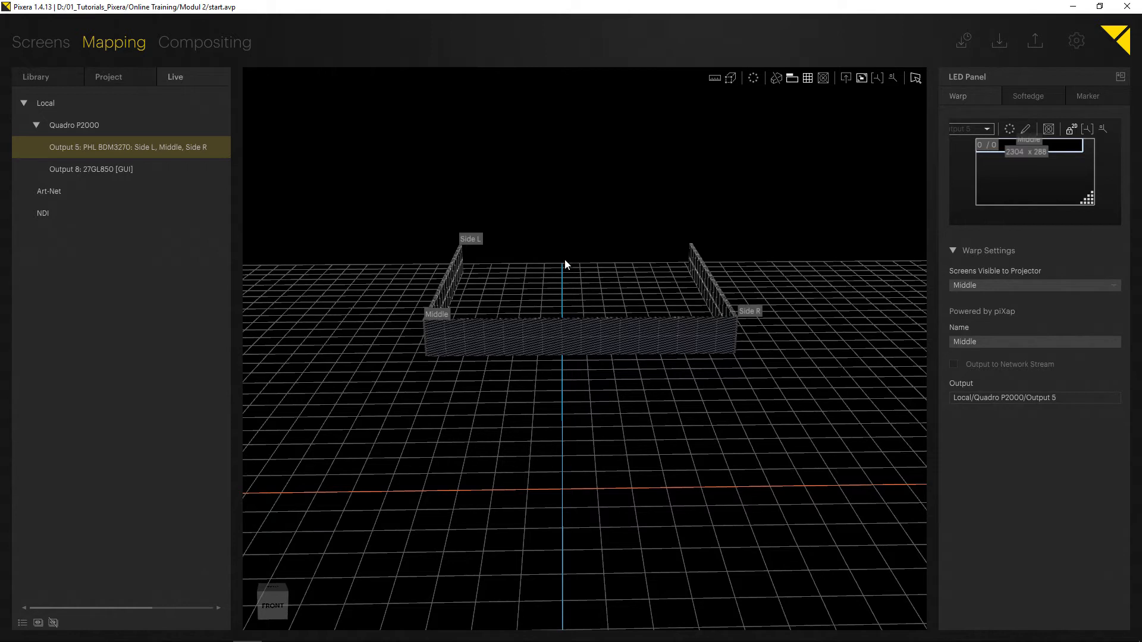
left_click(583, 205)
left_click(527, 342)
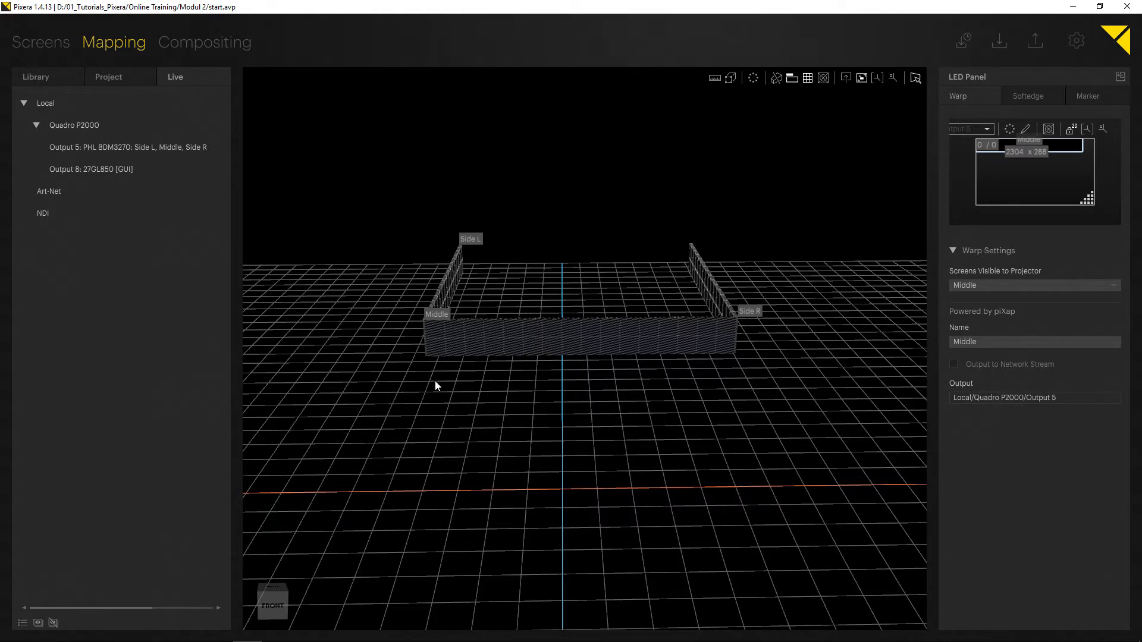
left_click(823, 78)
scroll(543, 311, "up", 10)
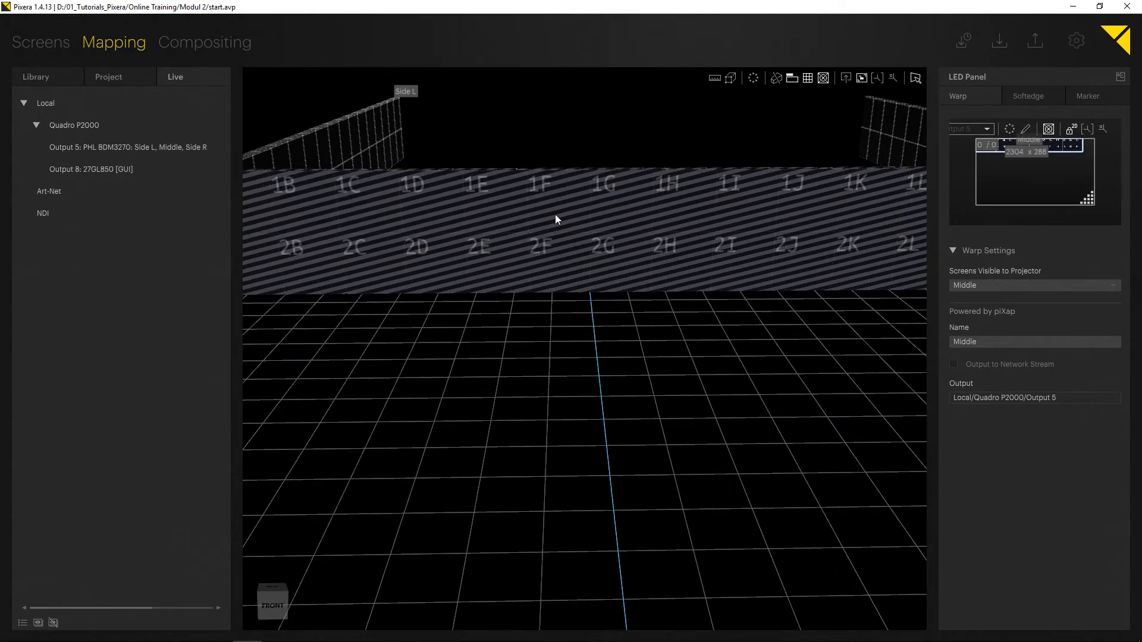
middle_click_drag(540, 257, 509, 281)
right_click_drag(509, 281, 504, 282)
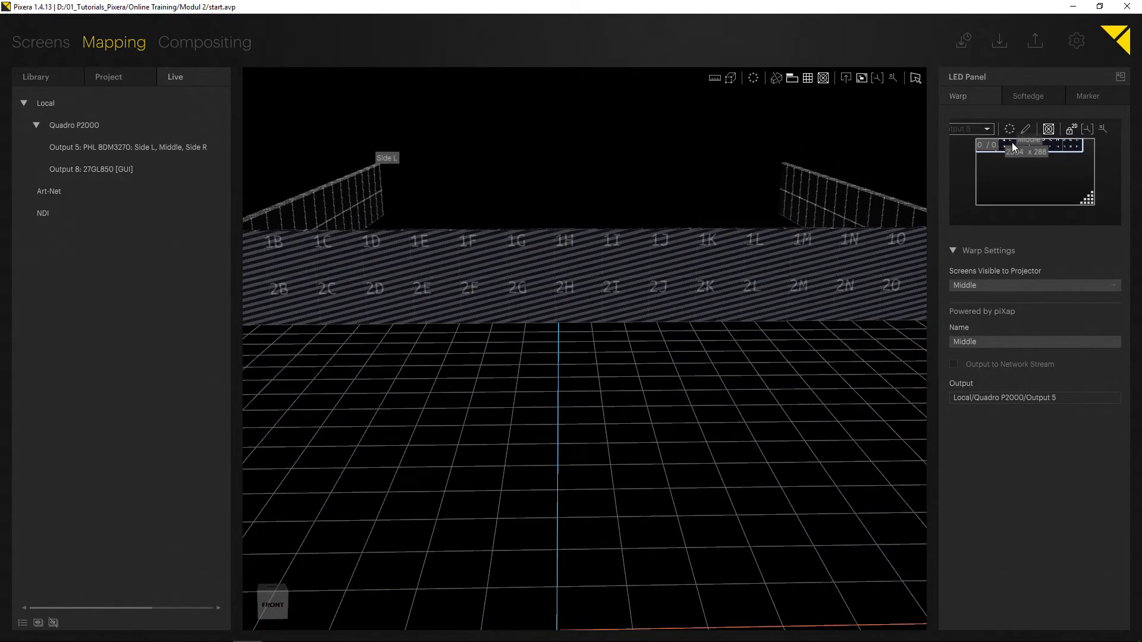
Examine the Middle wall's feed in an enlarged warp preview.
left_click_drag(929, 168, 630, 220)
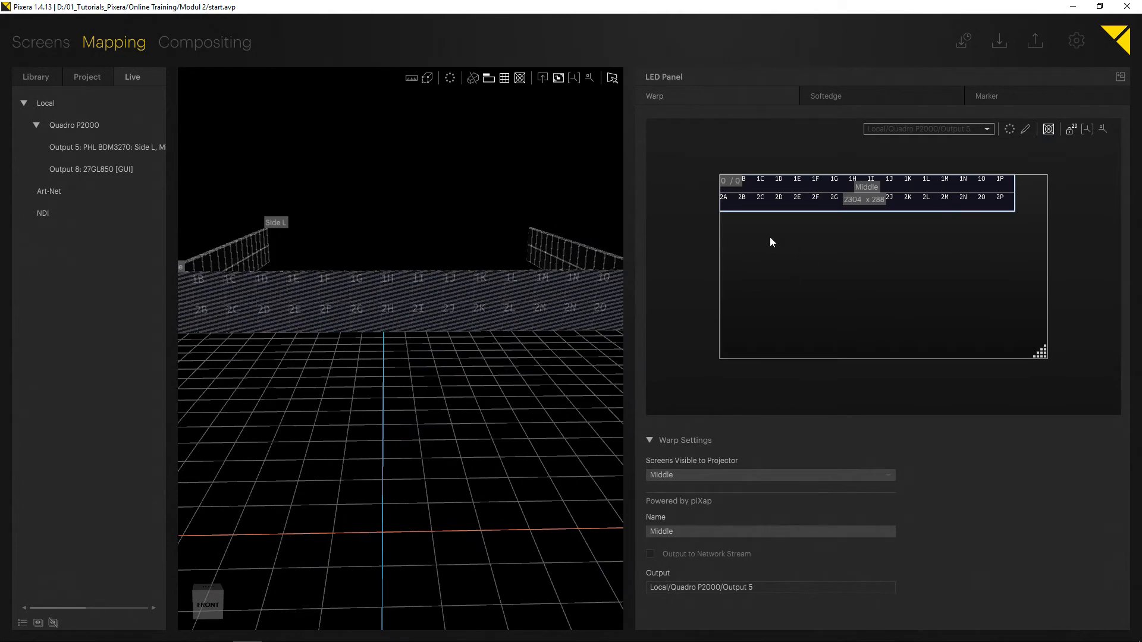
left_click_drag(628, 259, 870, 240)
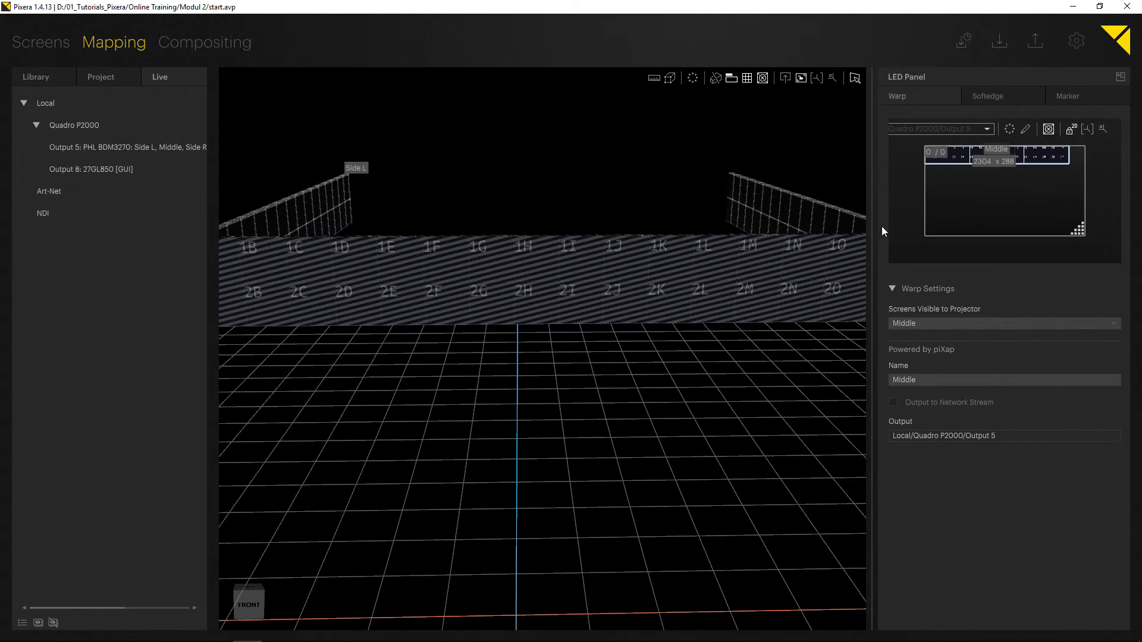
left_click_drag(1083, 235, 1111, 249)
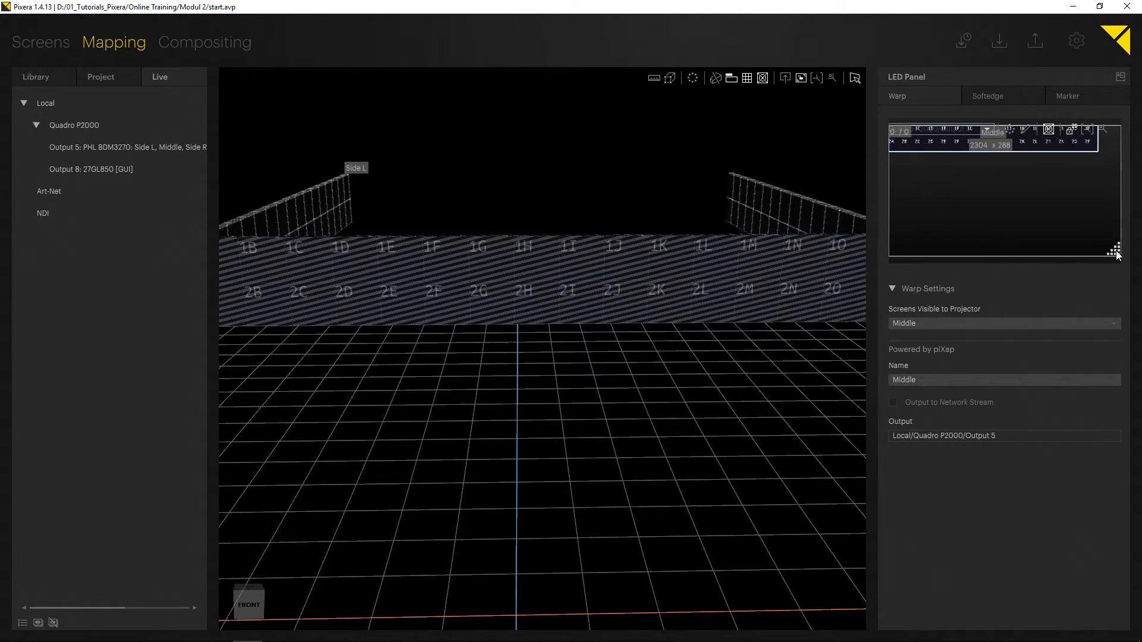
left_click_drag(1116, 252, 1083, 231)
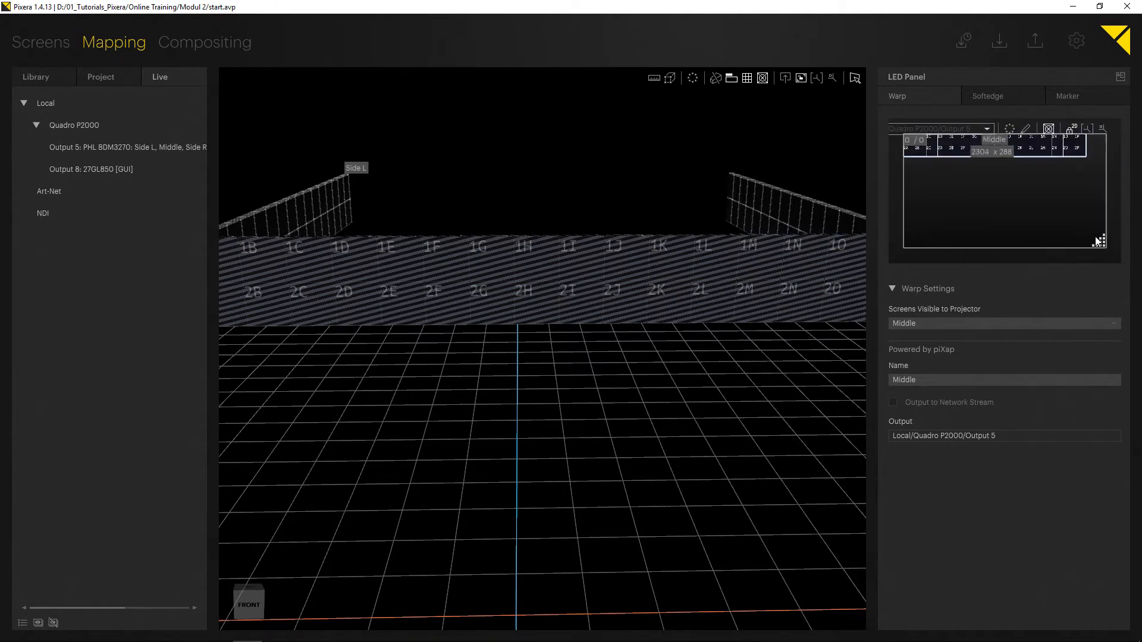
left_click_drag(1083, 236, 1136, 269)
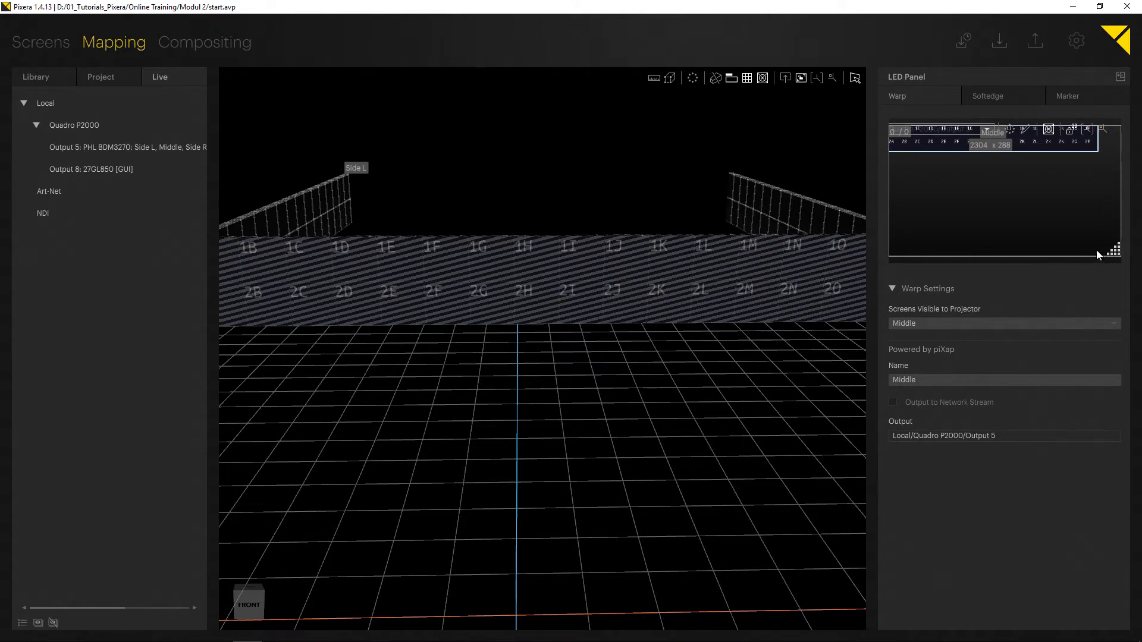
Drag the Middle feed rectangle down in the output canvas and back to the top.
scroll(669, 369, "down", 5)
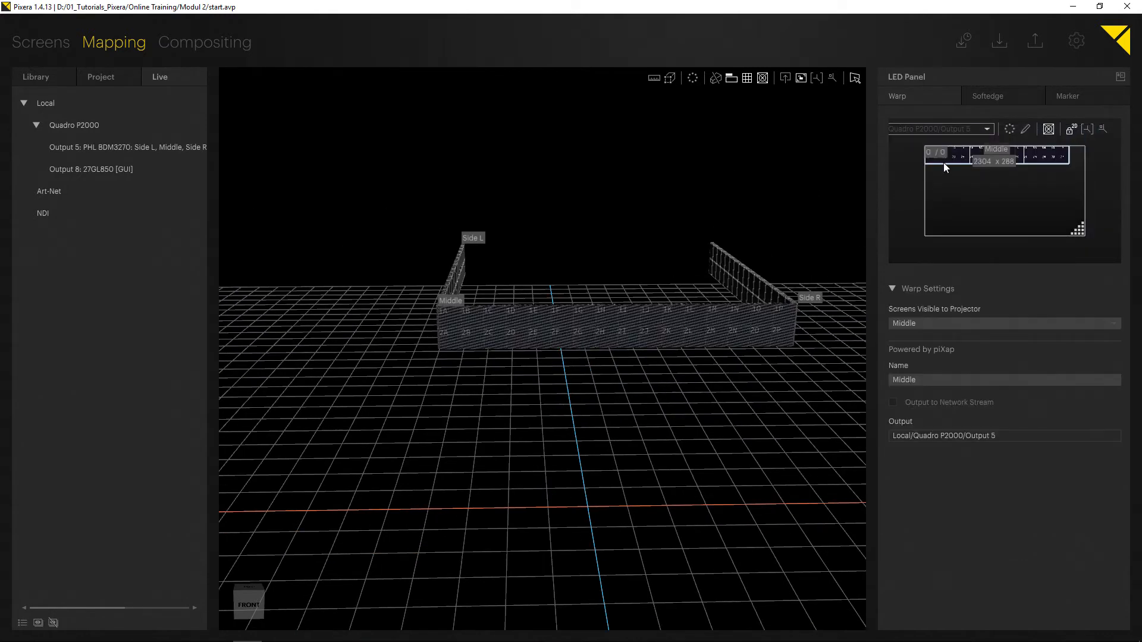
left_click_drag(964, 155, 984, 195)
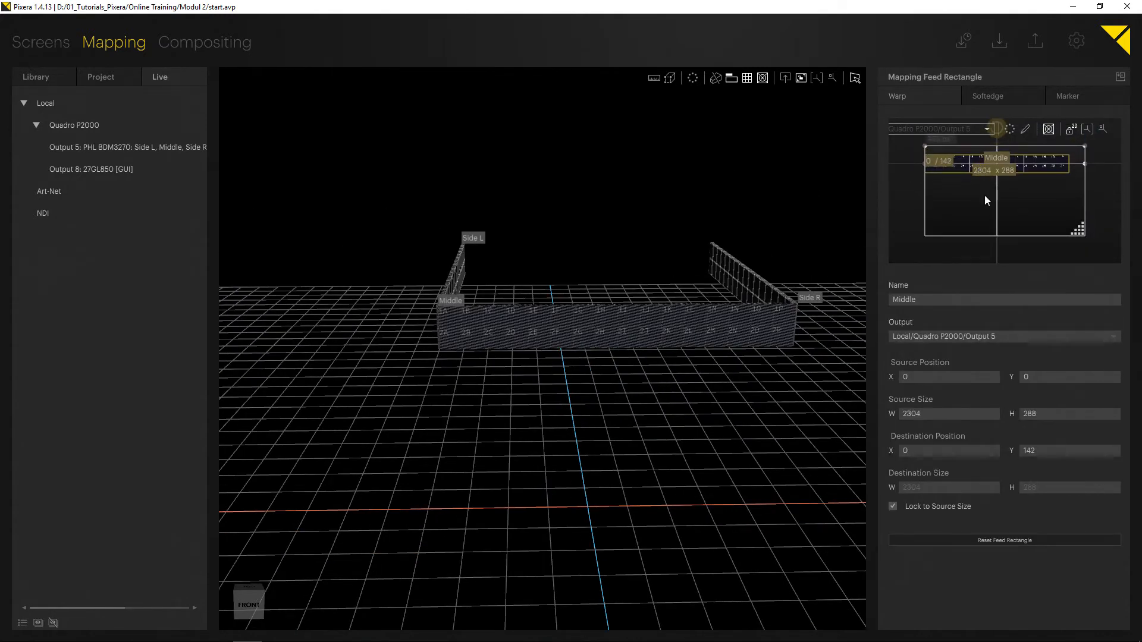
left_click_drag(1038, 161, 932, 153)
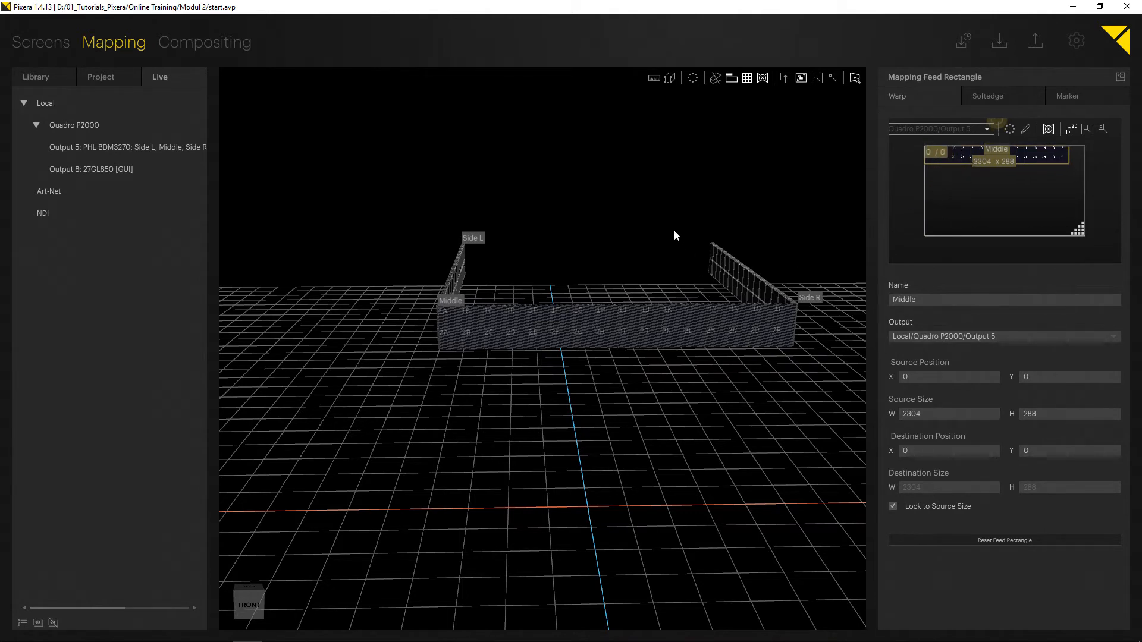
Select the Side L wall and move its feed rectangle below the Middle feed, setting its destination Y to 289.
right_click_drag(397, 293, 440, 333)
left_click(441, 334)
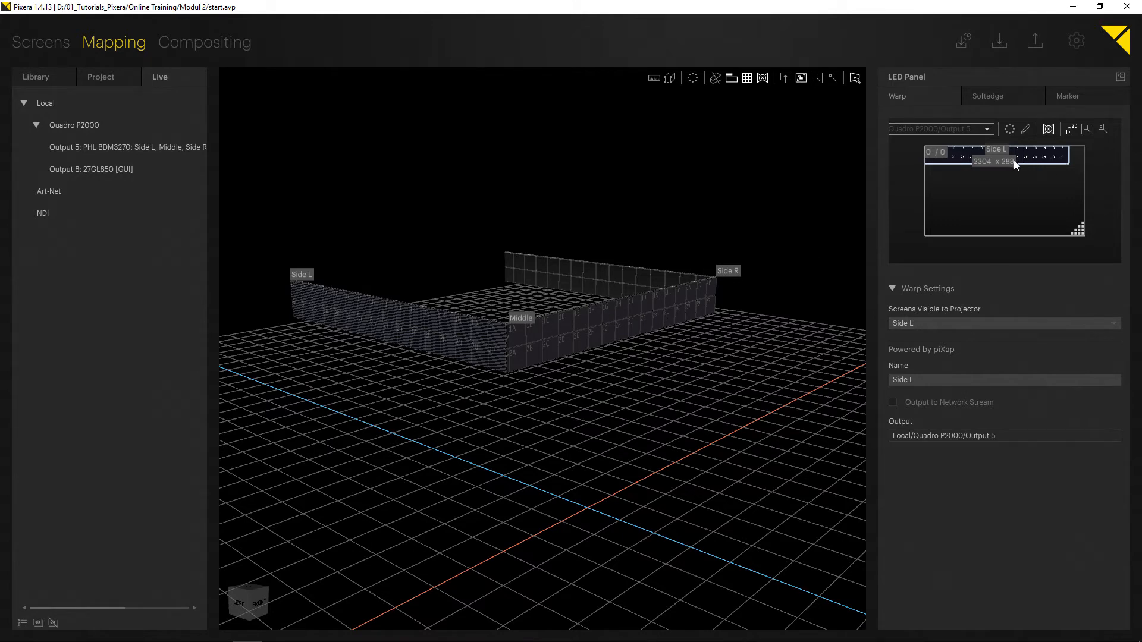
left_click(945, 152)
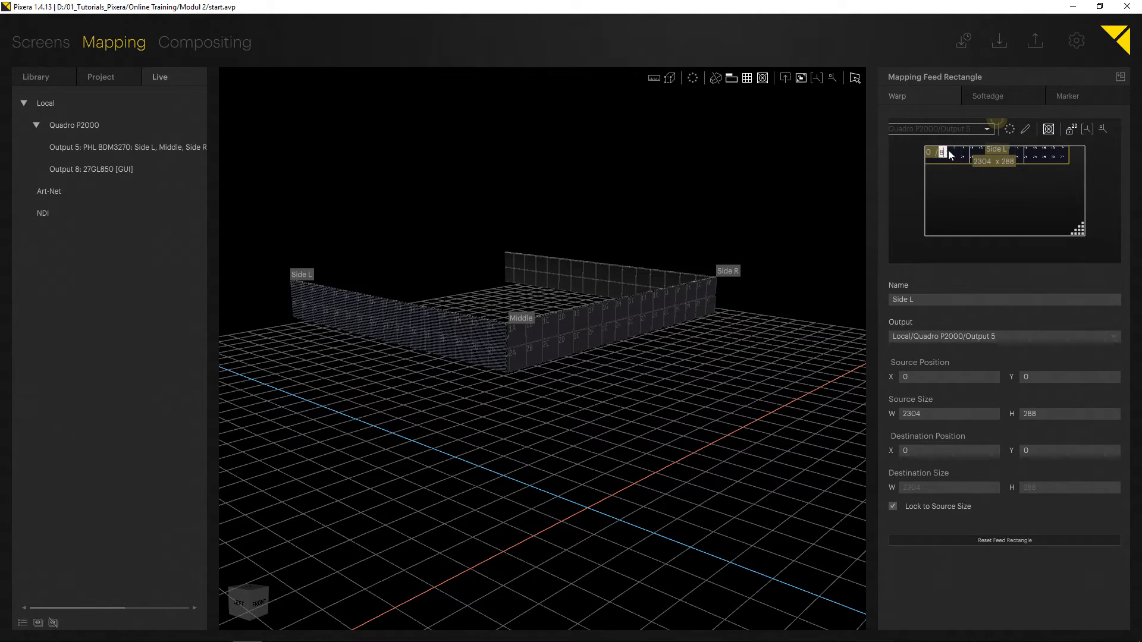
left_click_drag(947, 150, 964, 188)
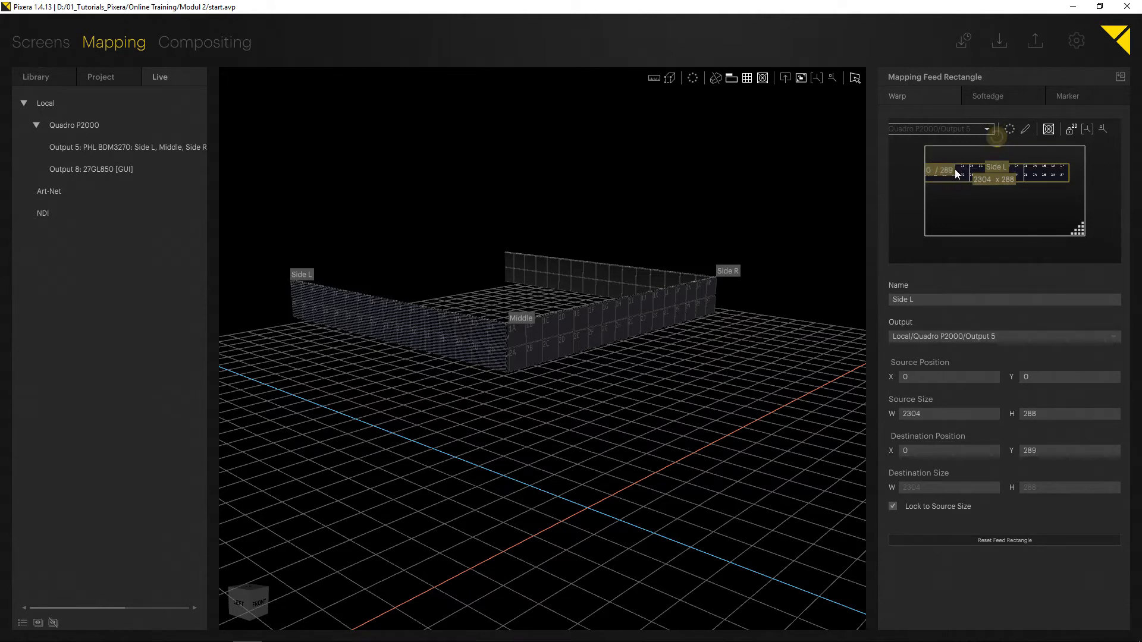
double_click(953, 171)
type("287")
key("Return")
left_click(971, 204)
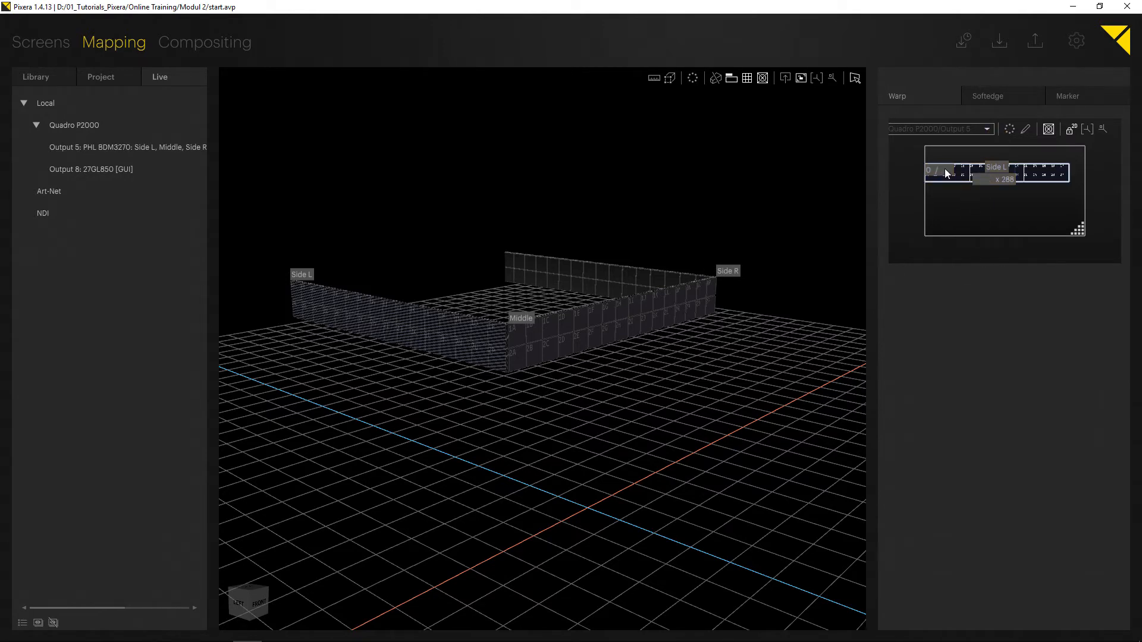
double_click(947, 171)
type("289")
key("Return")
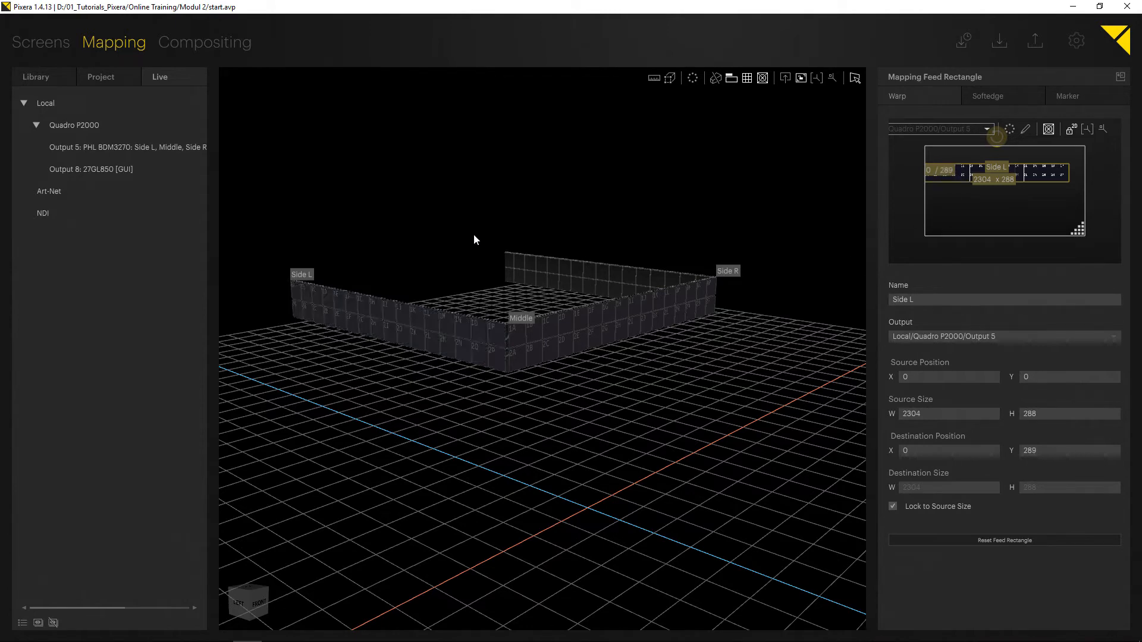
Select the Side R wall and try editing its feed's vertical position in an enlarged warp preview.
right_click_drag(622, 310, 278, 303)
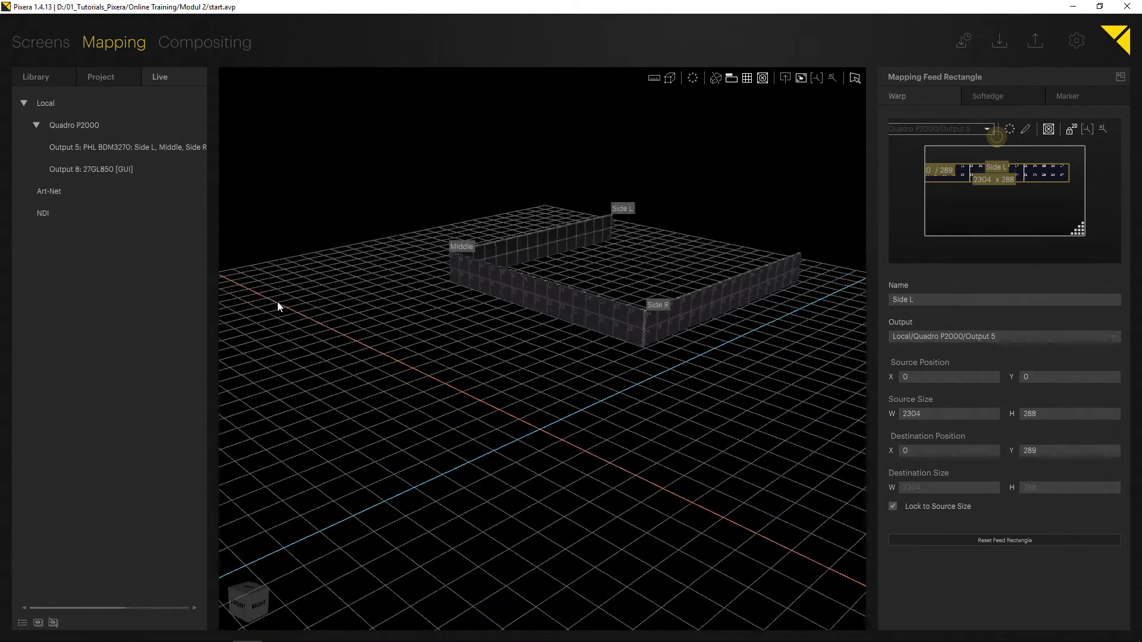
left_click(723, 297)
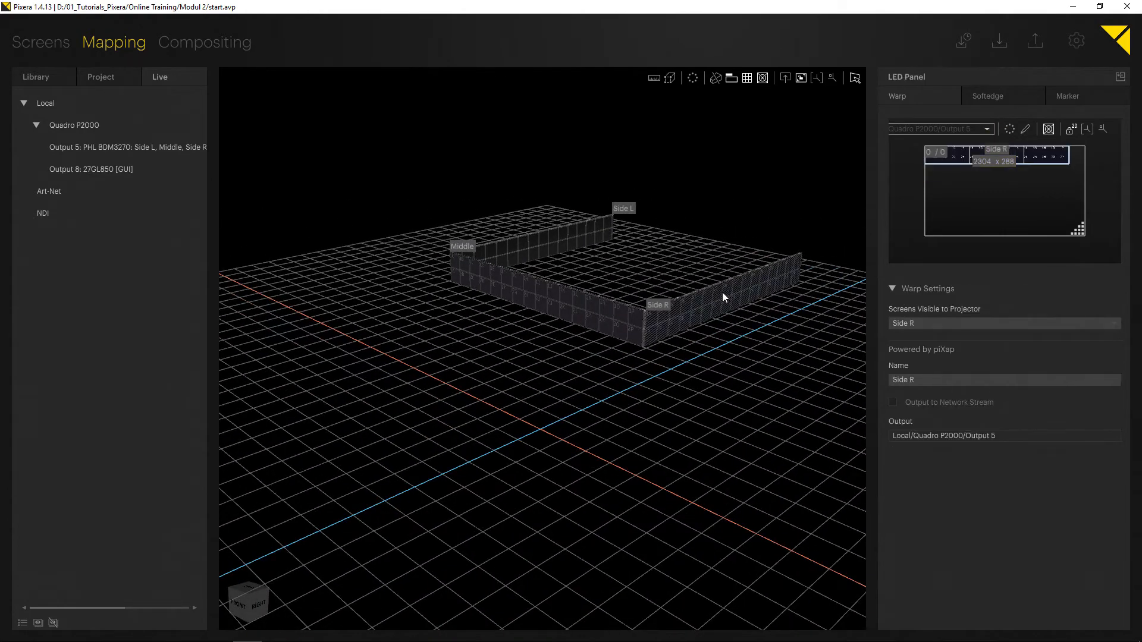
left_click(944, 154)
type("8")
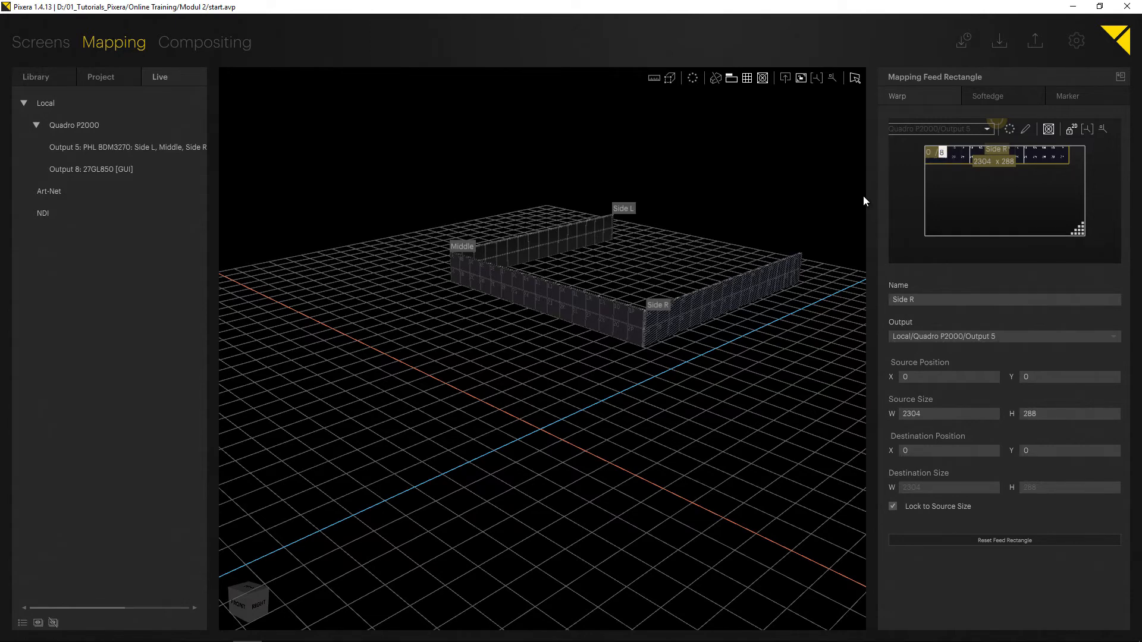
left_click_drag(872, 200, 538, 233)
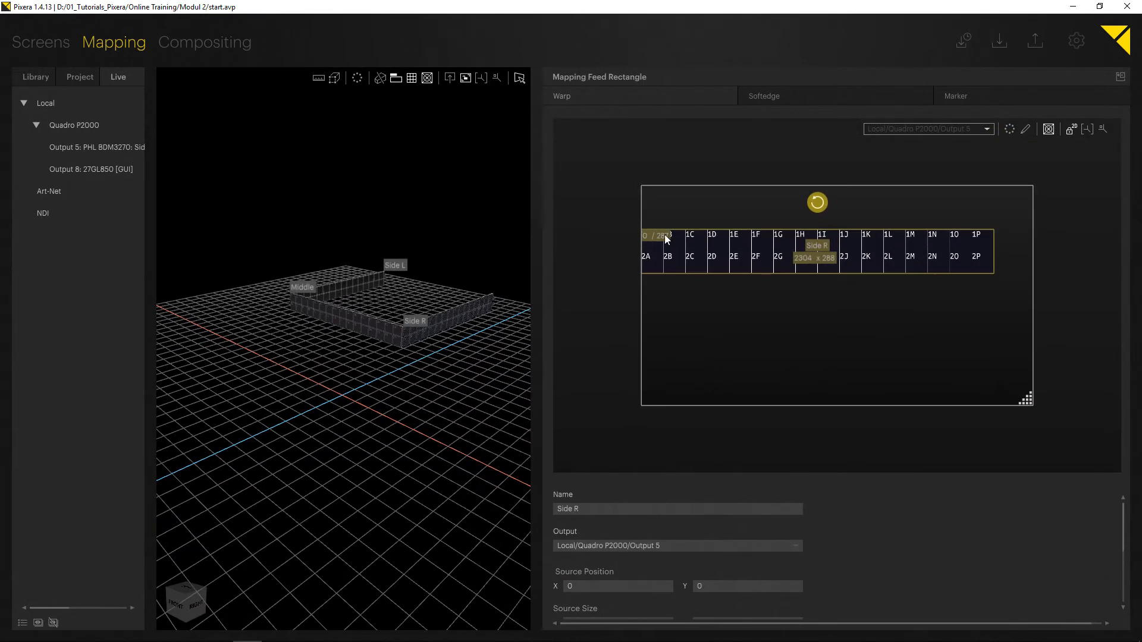
double_click(666, 237)
left_click_drag(537, 244, 819, 238)
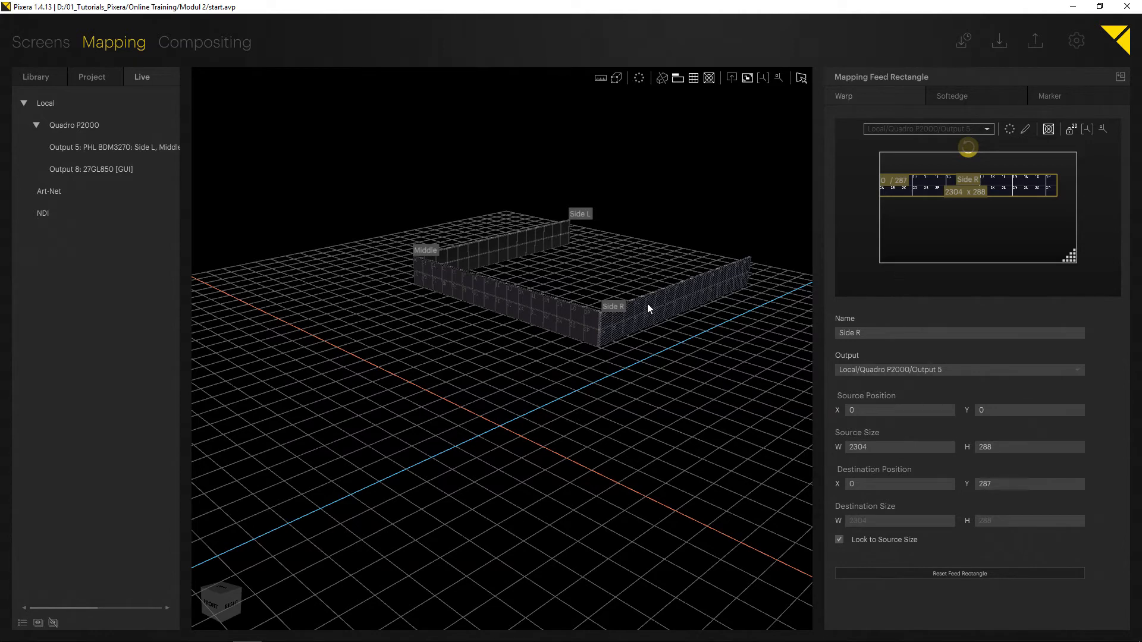
Set the Side R feed's destination Y position to 288*2 so it sits below Side L.
left_click(660, 311)
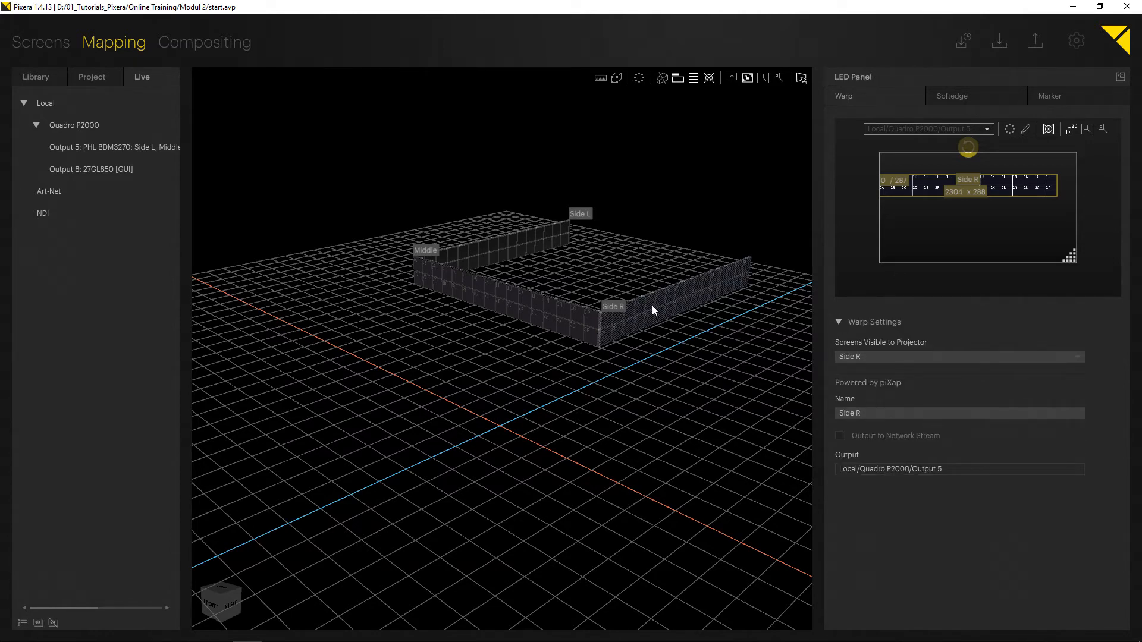
left_click(671, 330)
left_click(658, 314)
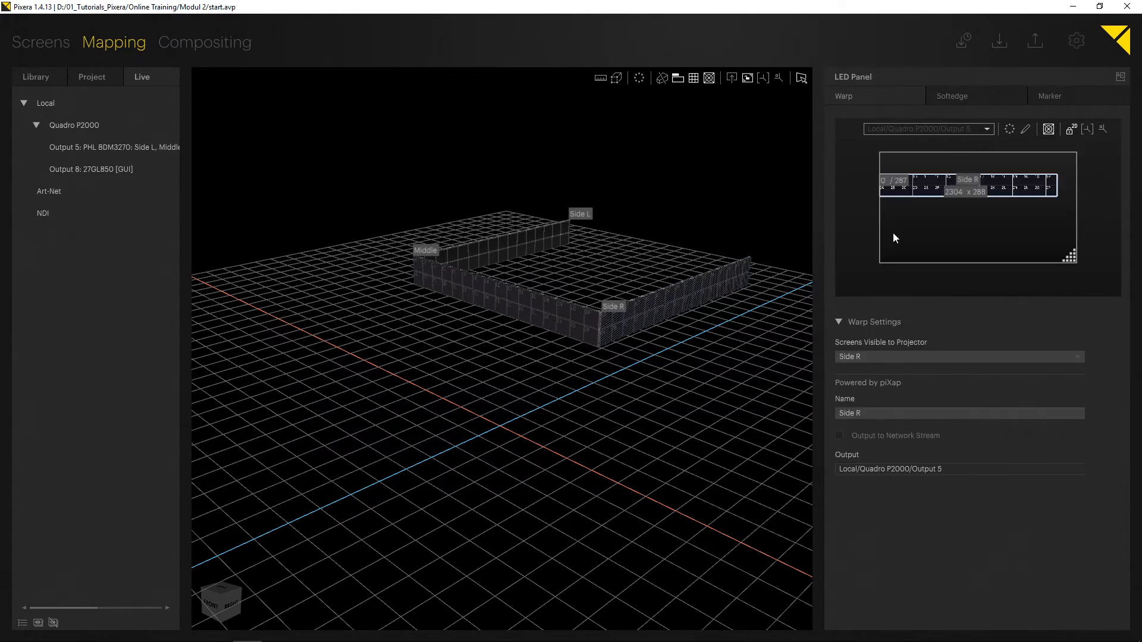
left_click(916, 200)
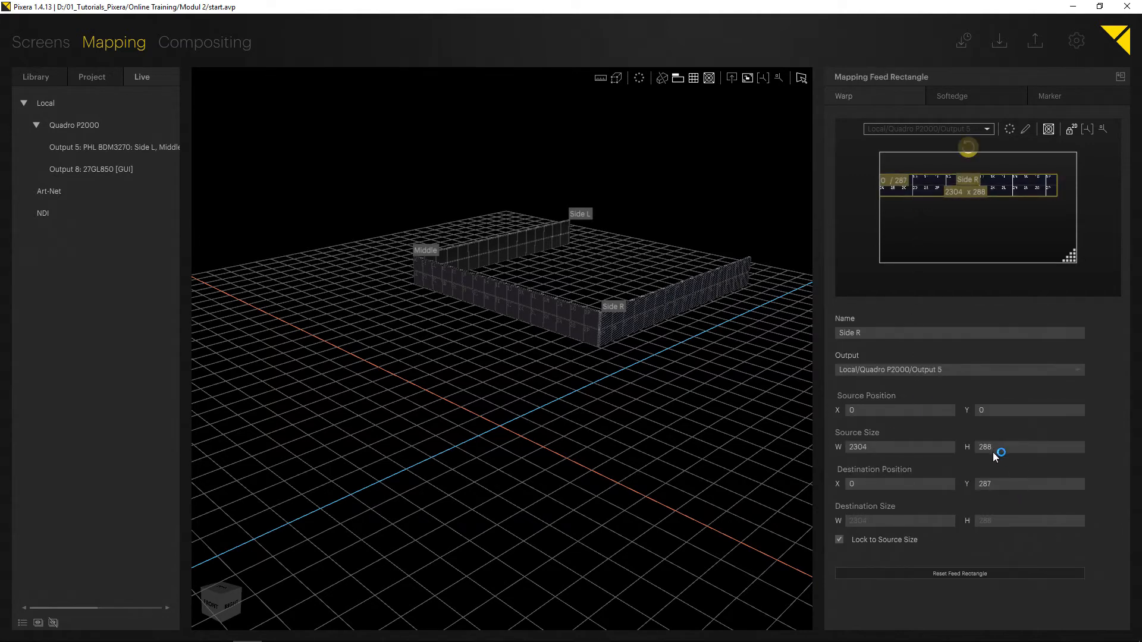
left_click(999, 484)
type("2")
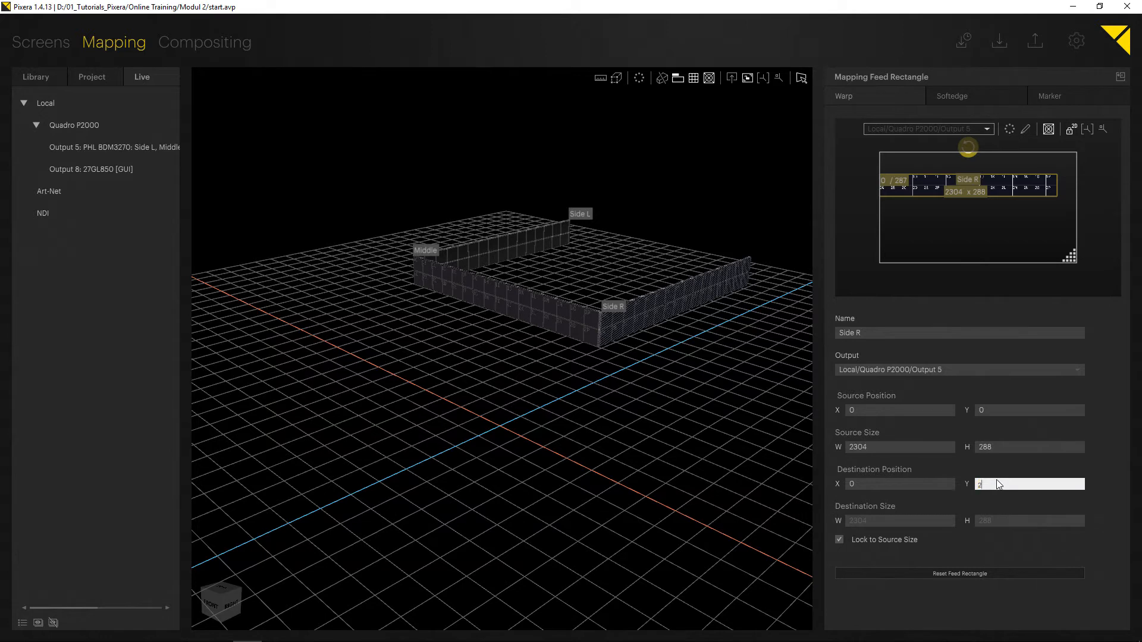
type("88*2")
key("Return")
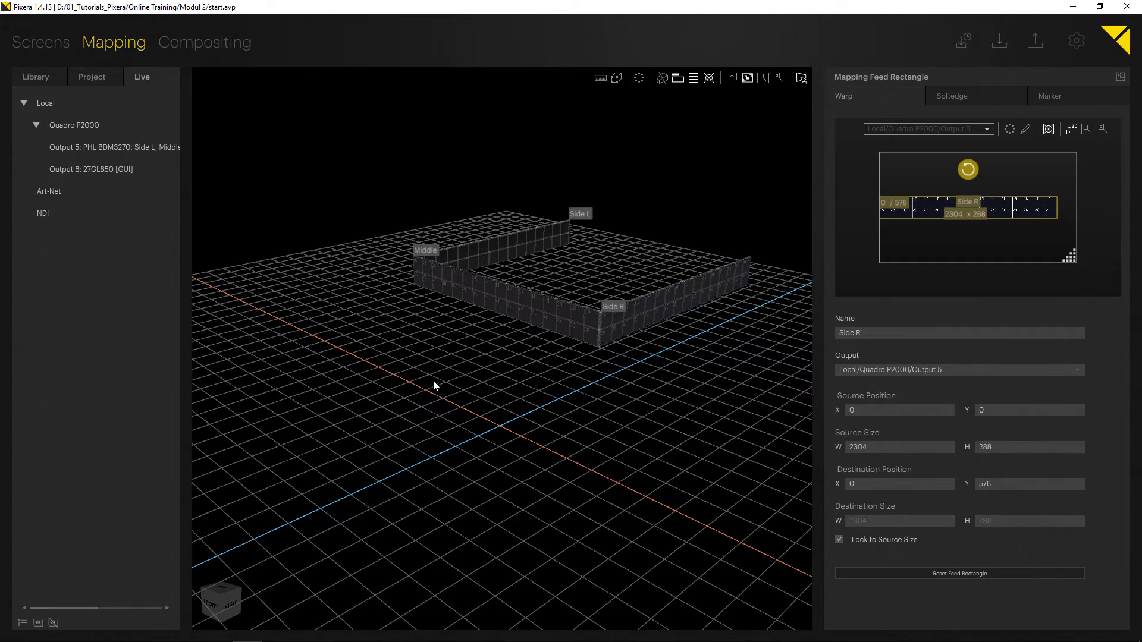
Select each wall in turn in a front view to check where its feed sits in the output preview.
middle_click_drag(433, 381, 556, 353)
left_click(561, 348)
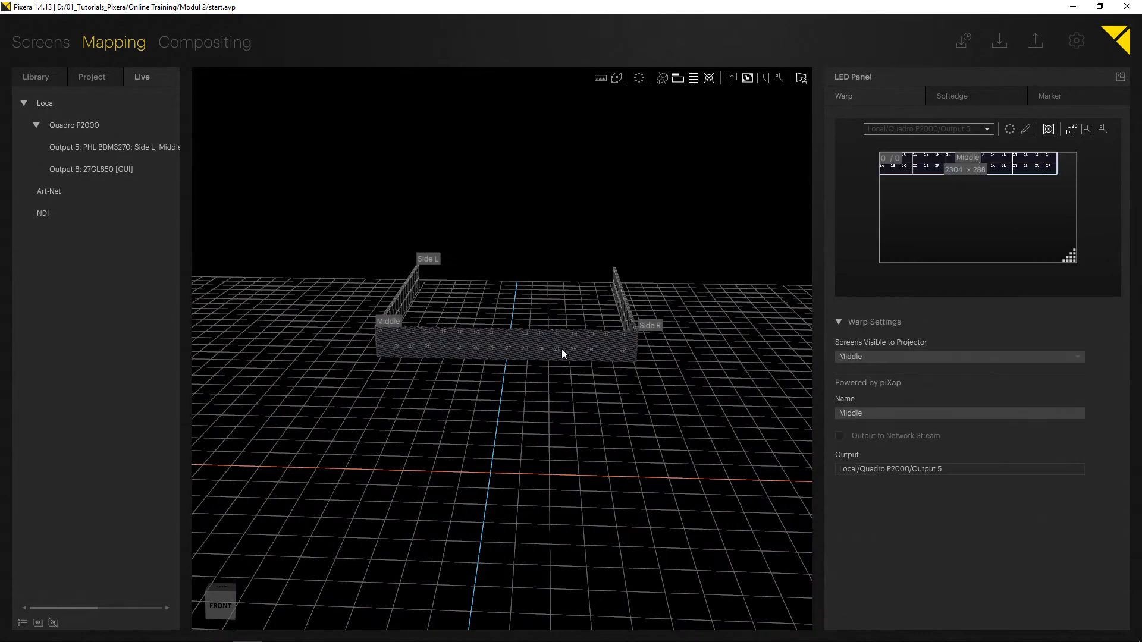
left_click(402, 305)
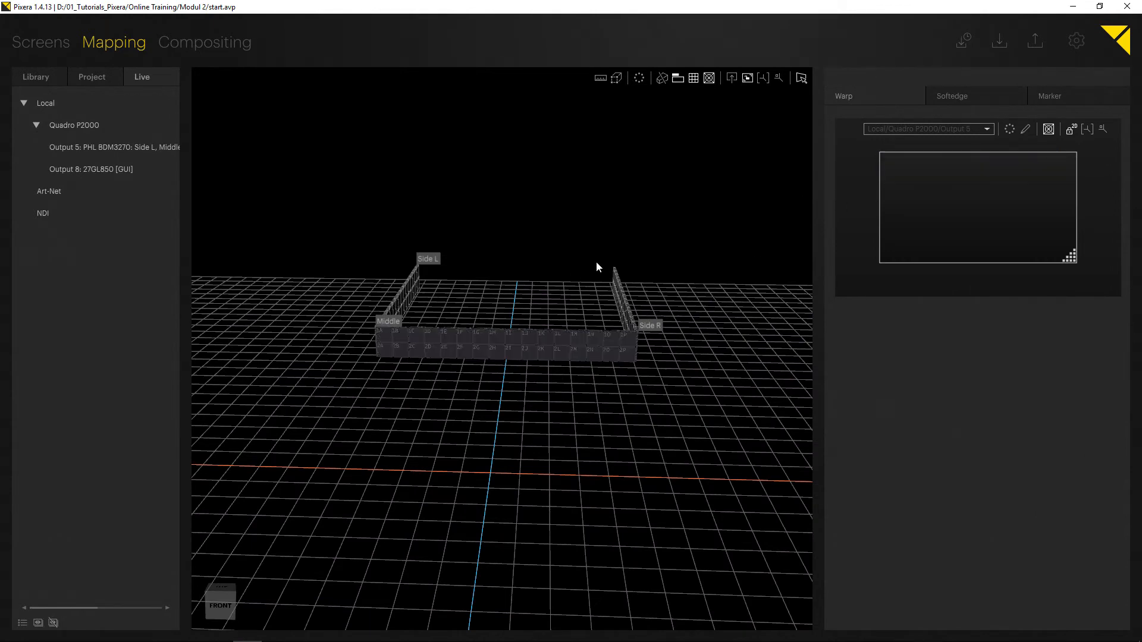
left_click(403, 303)
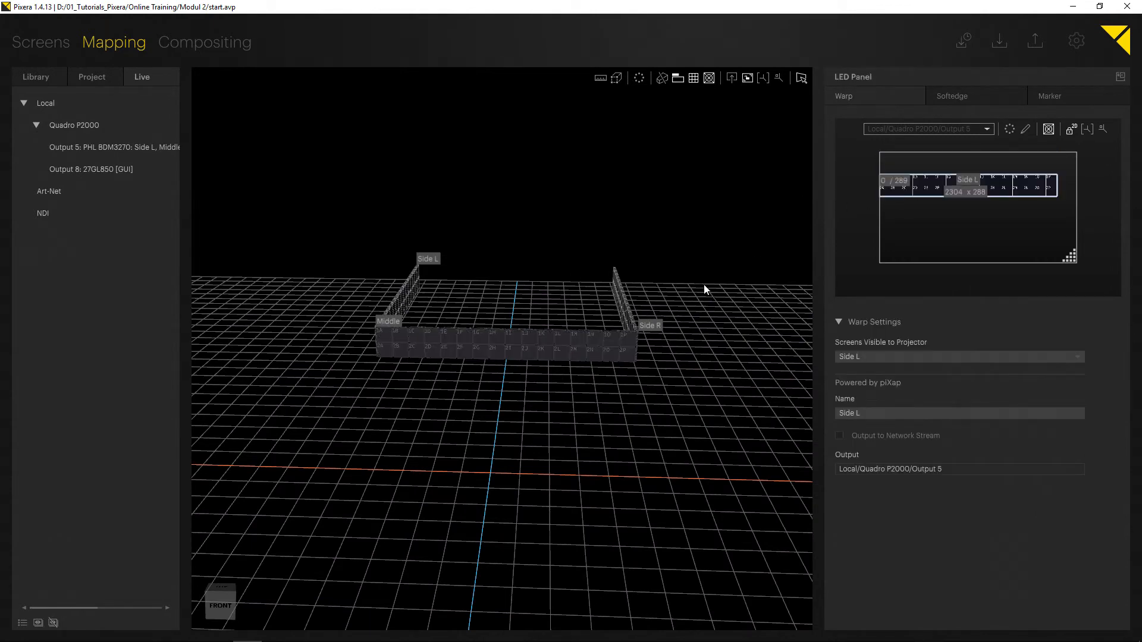
left_click(623, 305)
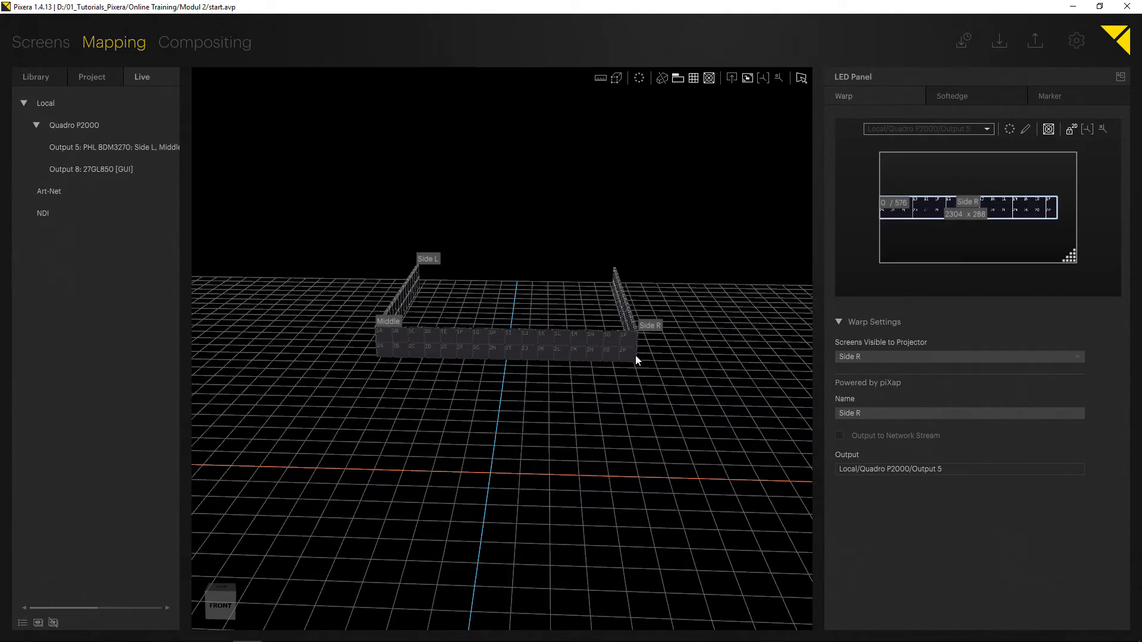
left_click(506, 350)
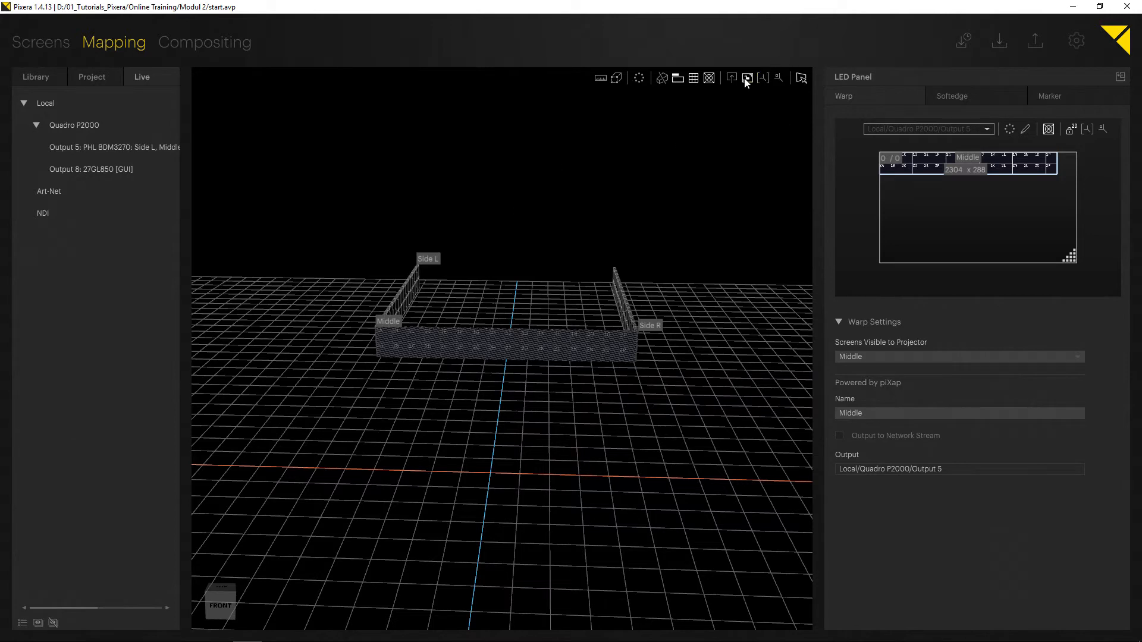
left_click(621, 283)
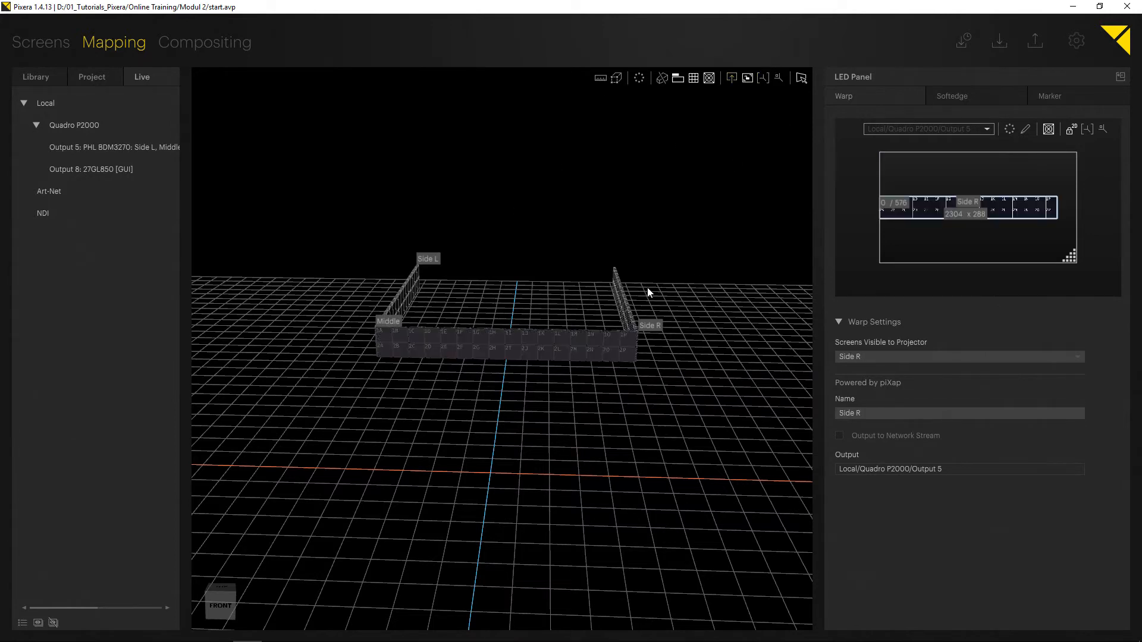
middle_click_drag(648, 287, 624, 312)
Open the Side R feed rectangle in the output mapping view and select it.
left_click(731, 78)
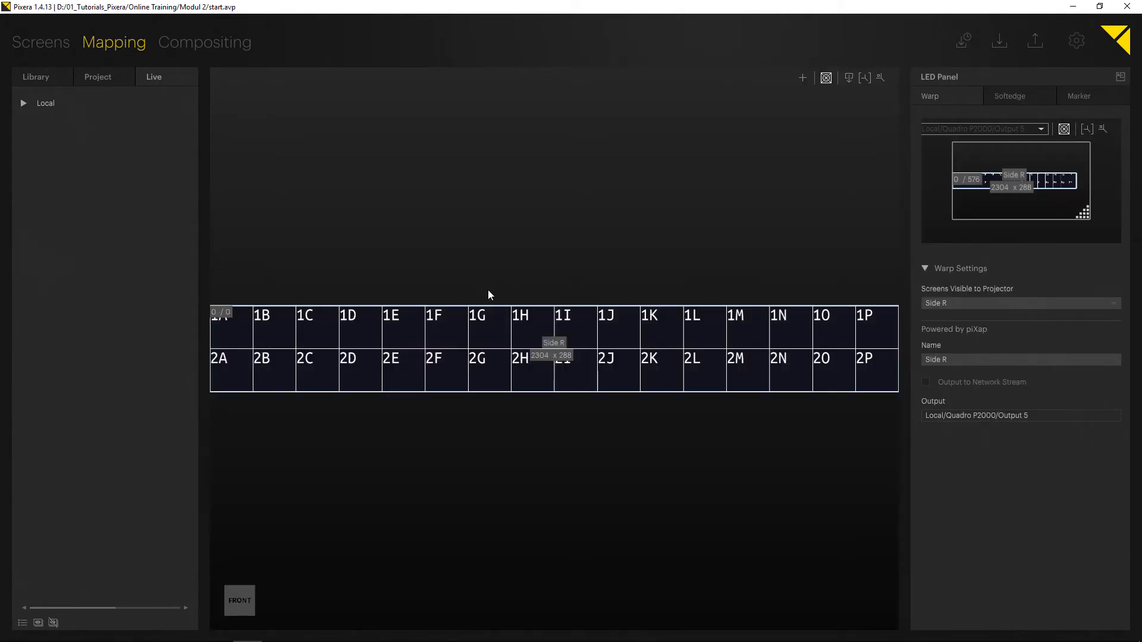
left_click(417, 364)
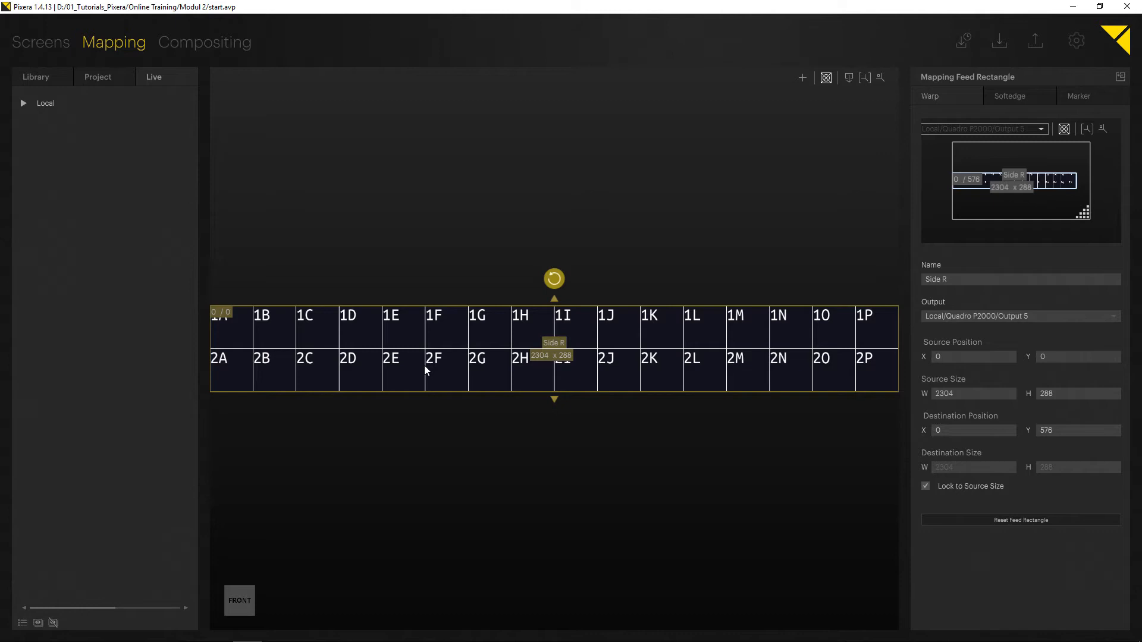
left_click(392, 166)
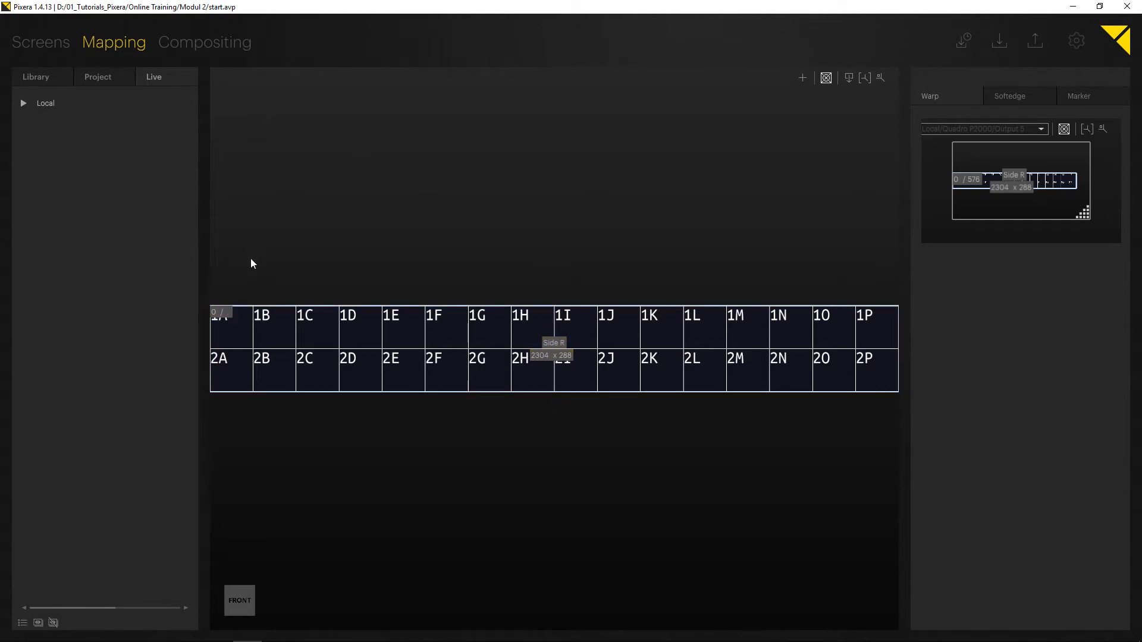
left_click(467, 346)
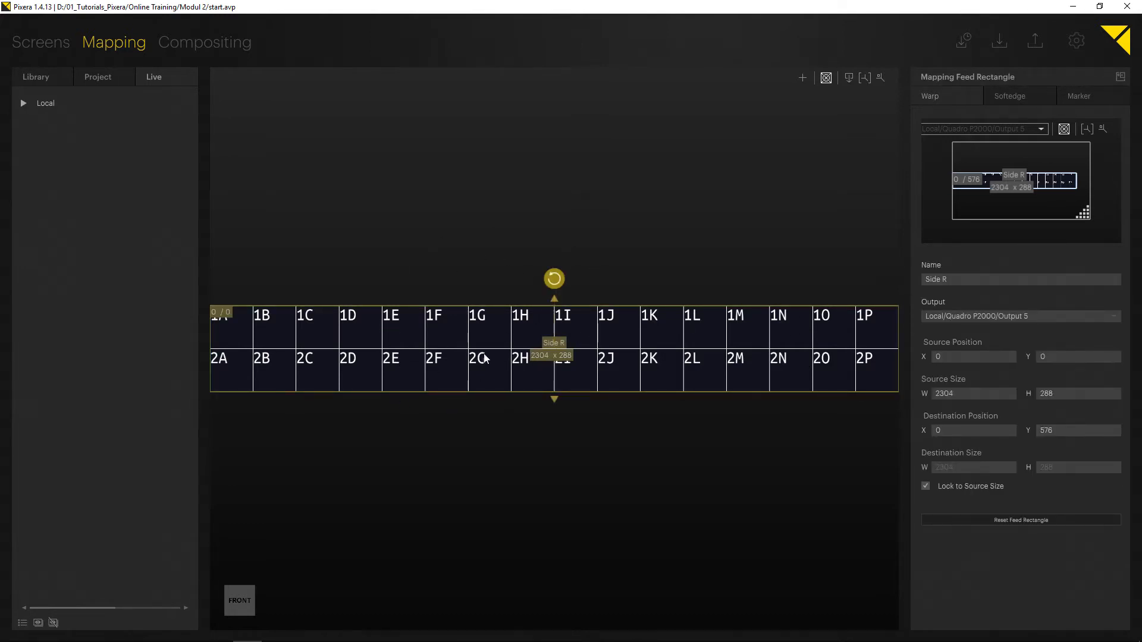
scroll(529, 364, "down", 1)
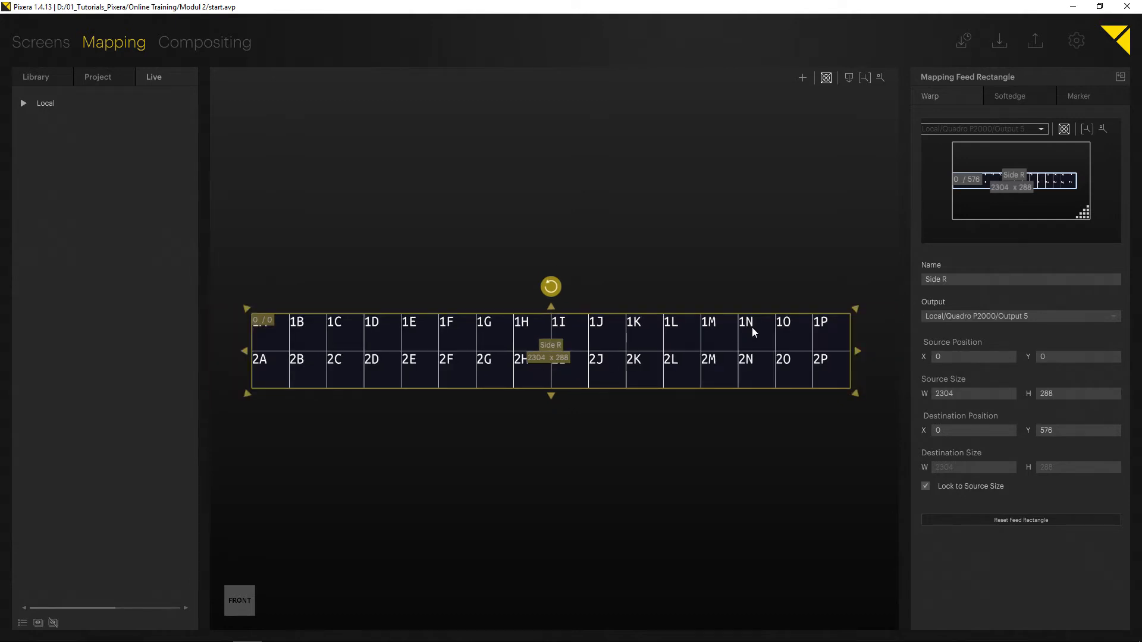
left_click_drag(855, 352, 637, 356)
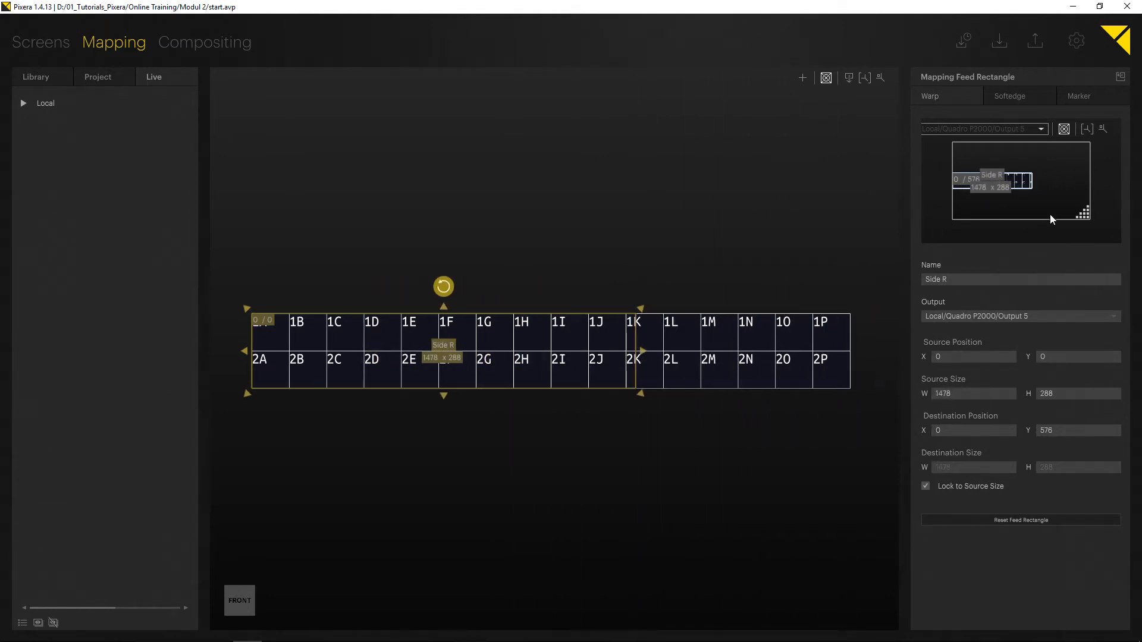
left_click_drag(1086, 221, 1117, 234)
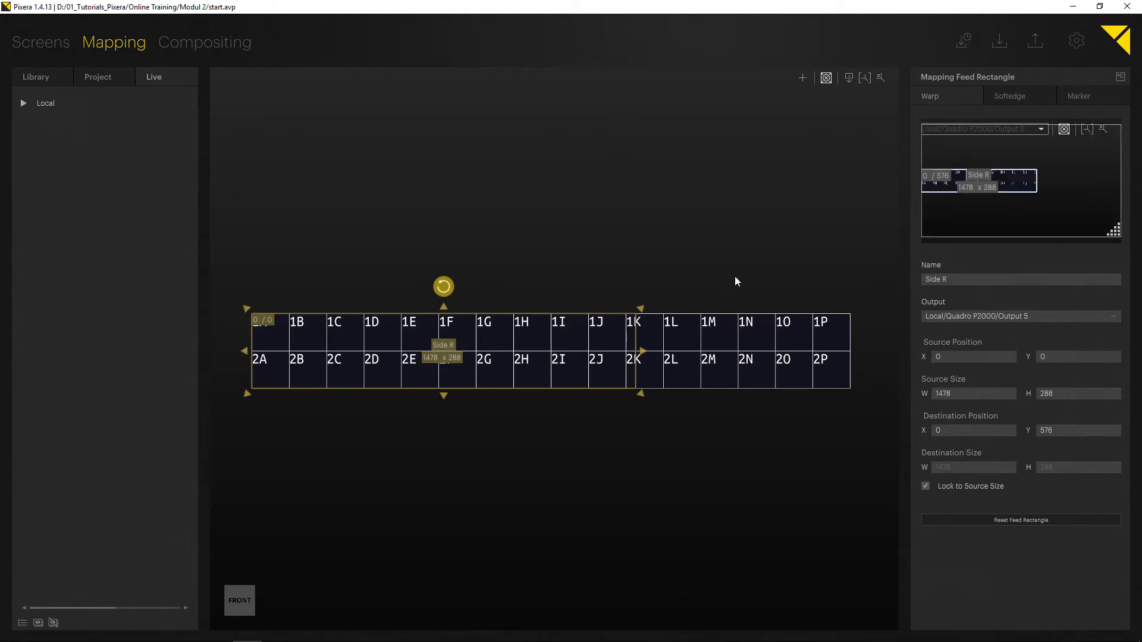
left_click_drag(643, 351, 853, 351)
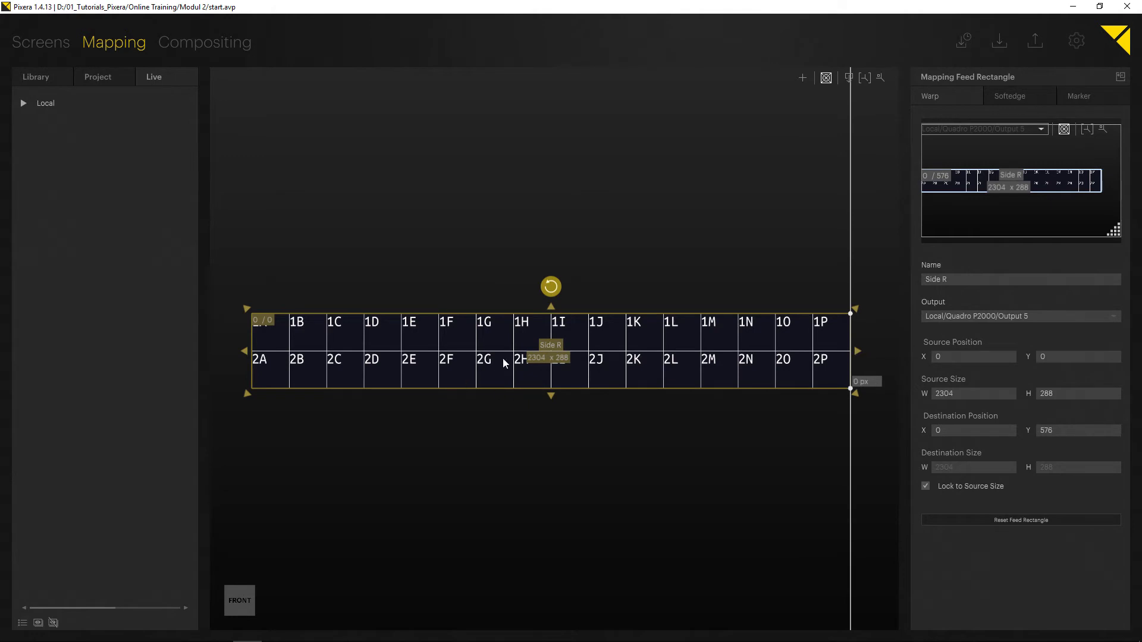
Set the Side R feed's source width to 576.
left_click(543, 358)
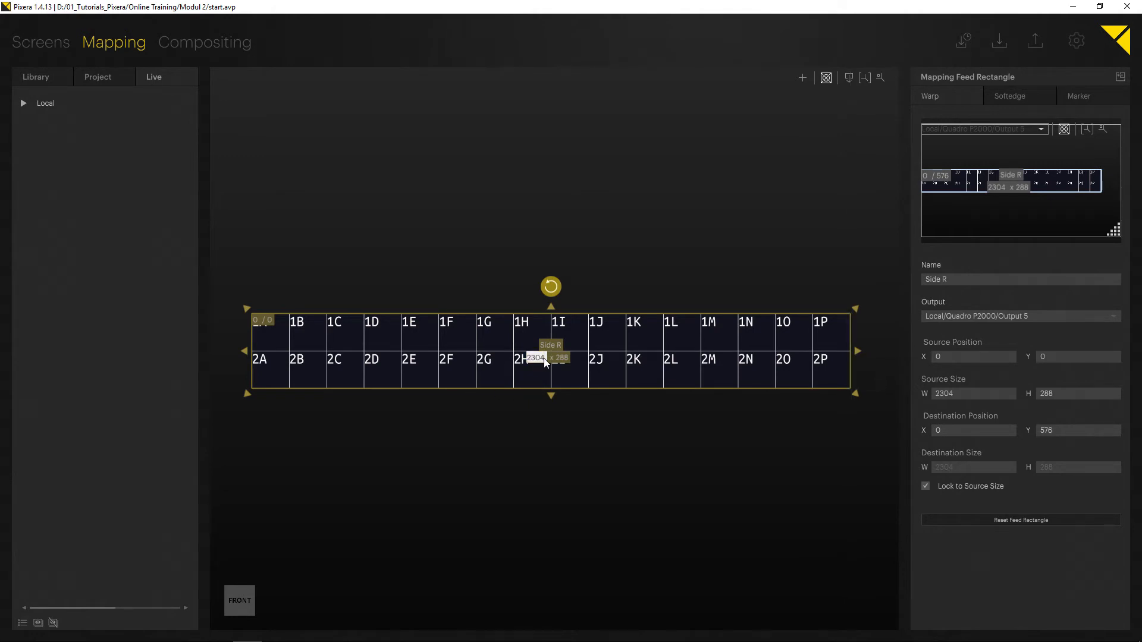
type("576")
key("Return")
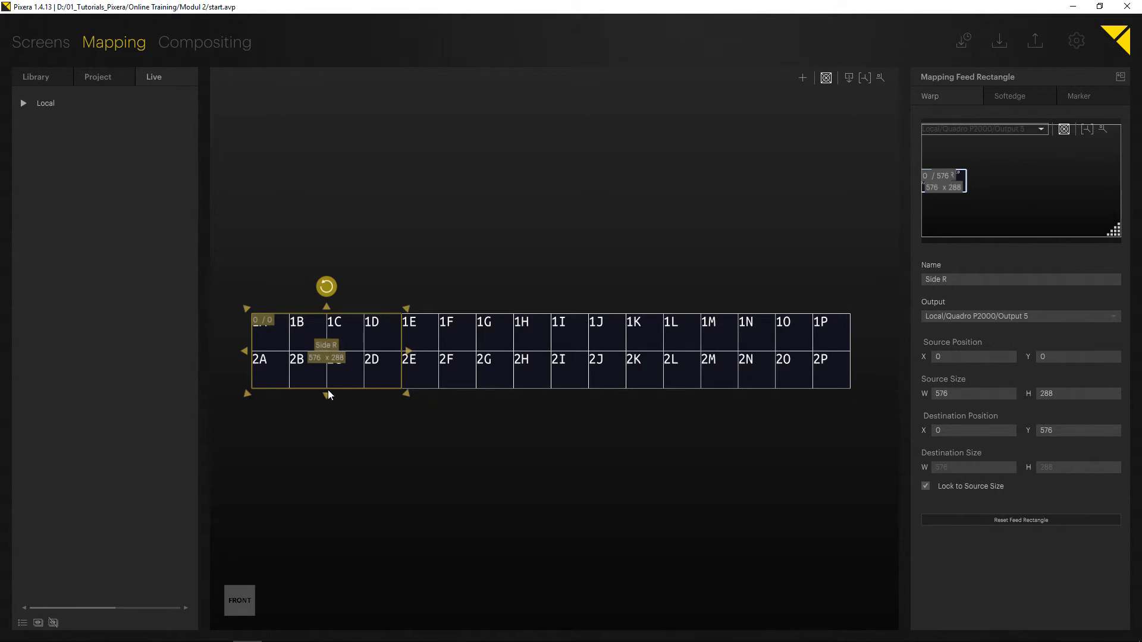
left_click(597, 238)
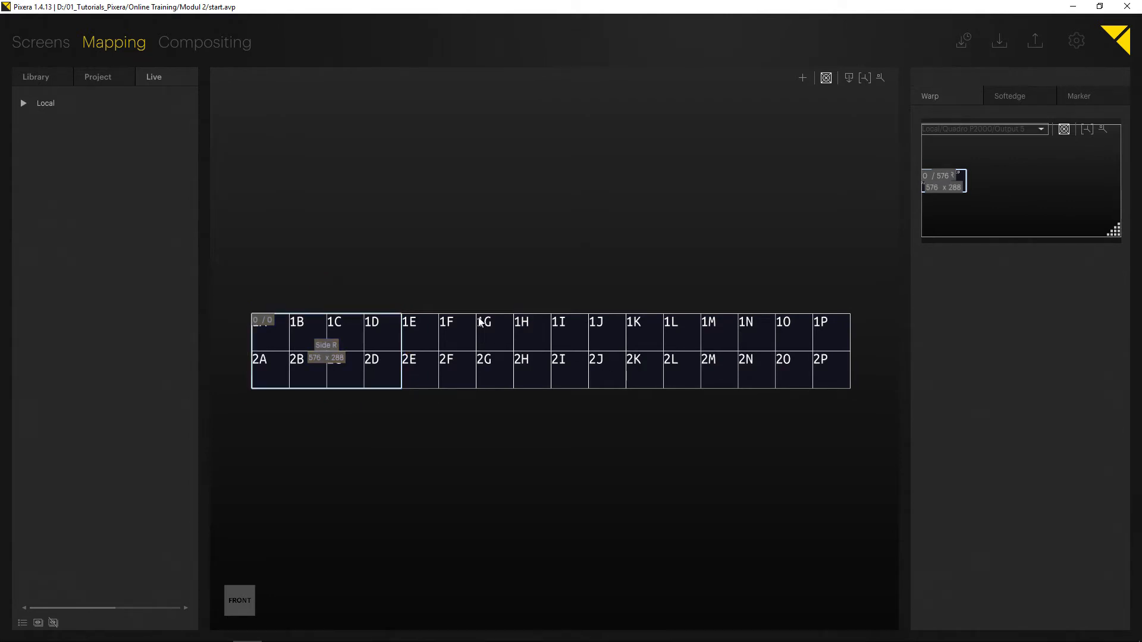
left_click(388, 384)
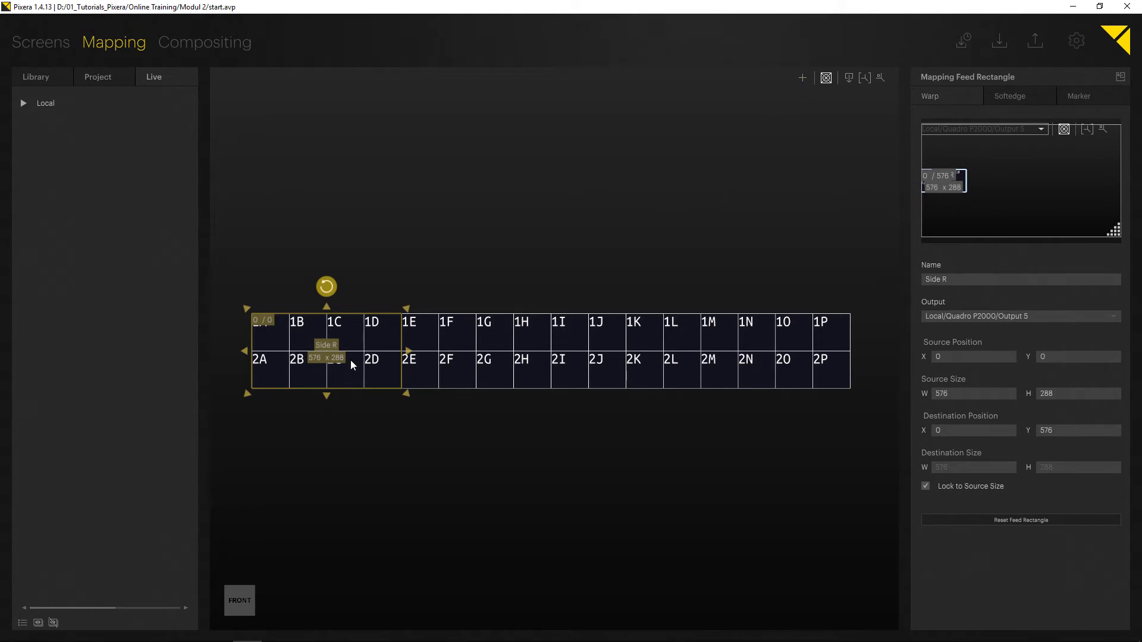
Expand the Side R screen in the project tree and select its Output 5 mapping.
left_click(105, 77)
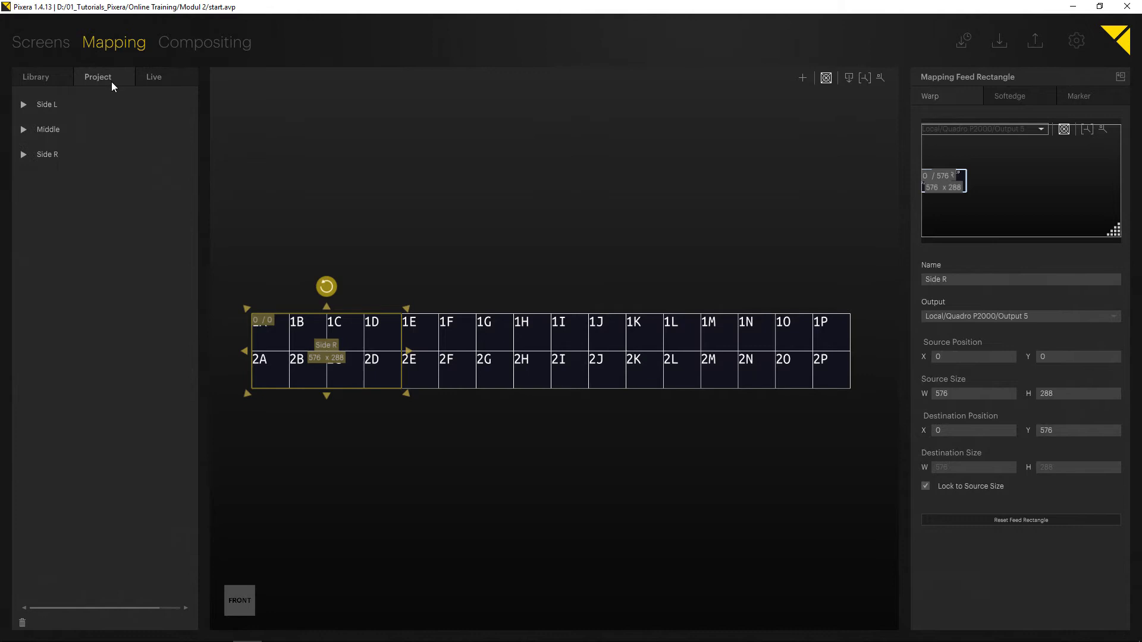
left_click(24, 155)
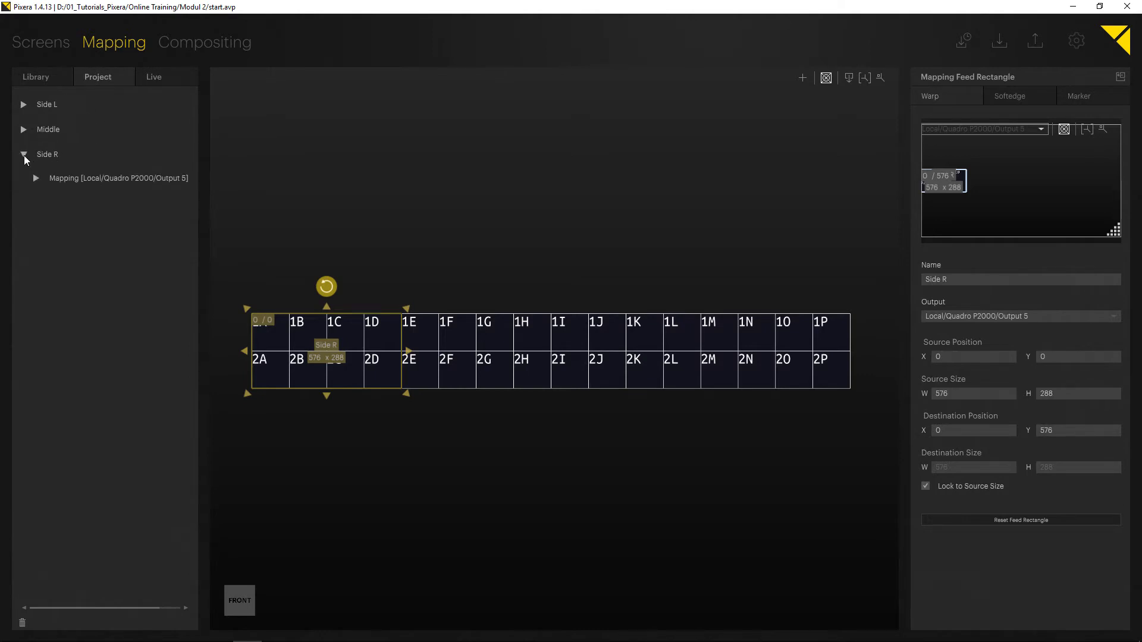
left_click(36, 178)
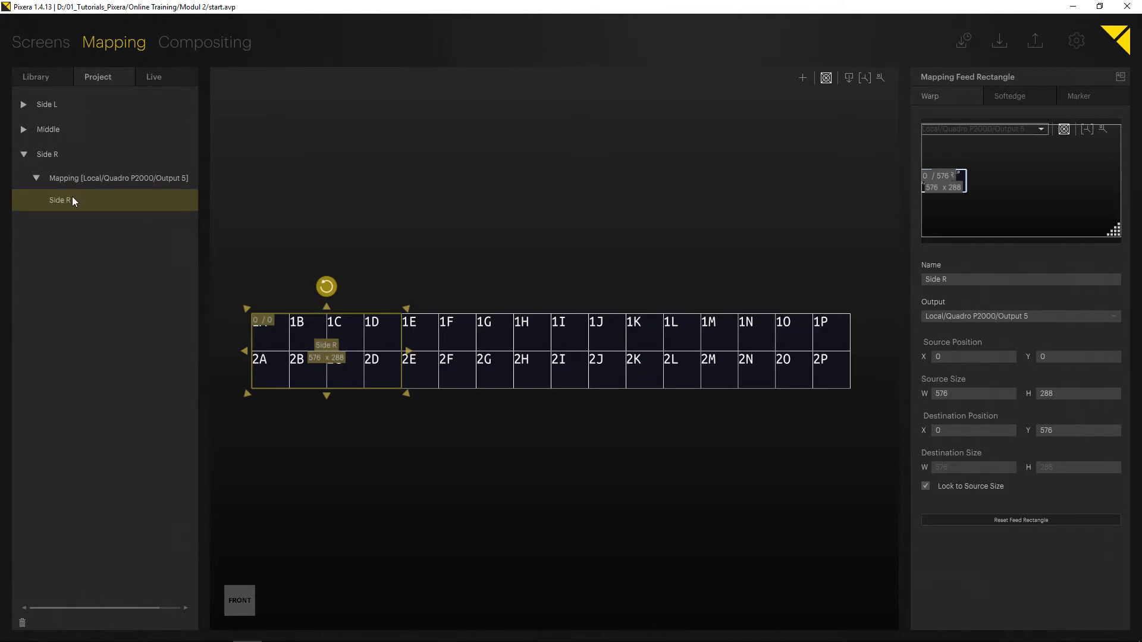
Rename the Side R feed rectangle to Feed 1.
double_click(73, 197)
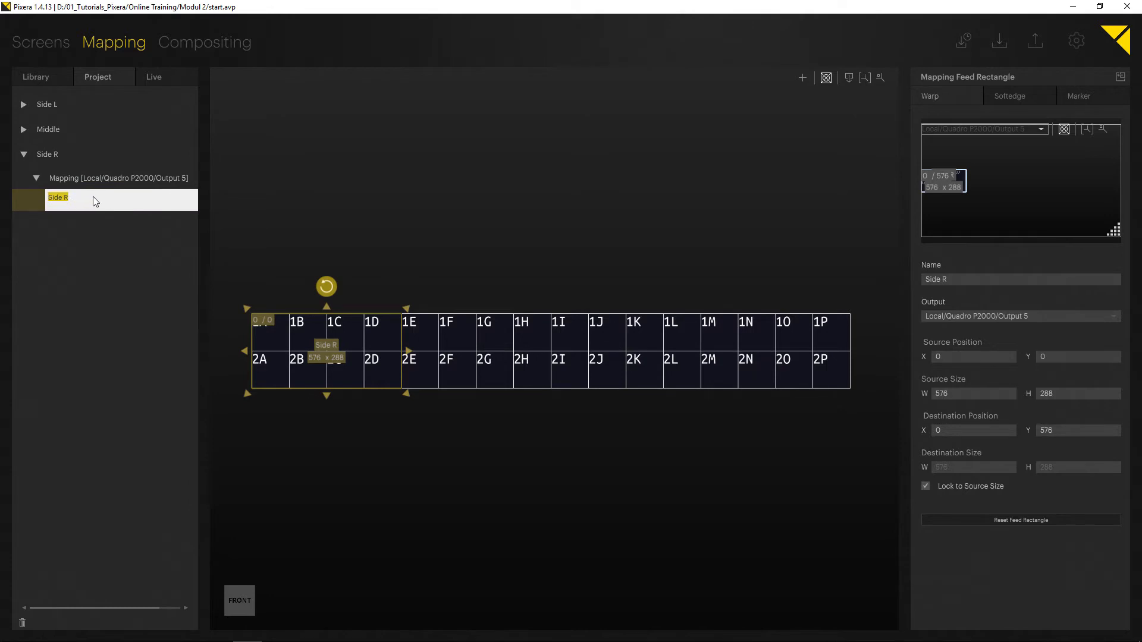
type("Feed 1")
key("Return")
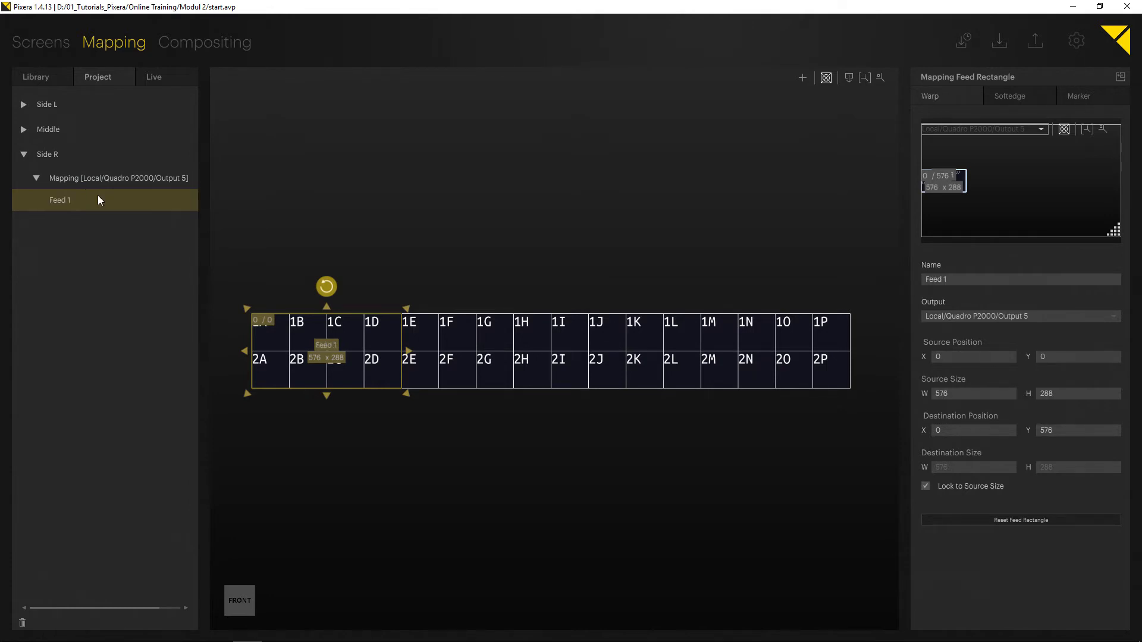
Add a second feed rectangle to the Side R mapping and set its width to 576.
left_click(491, 241)
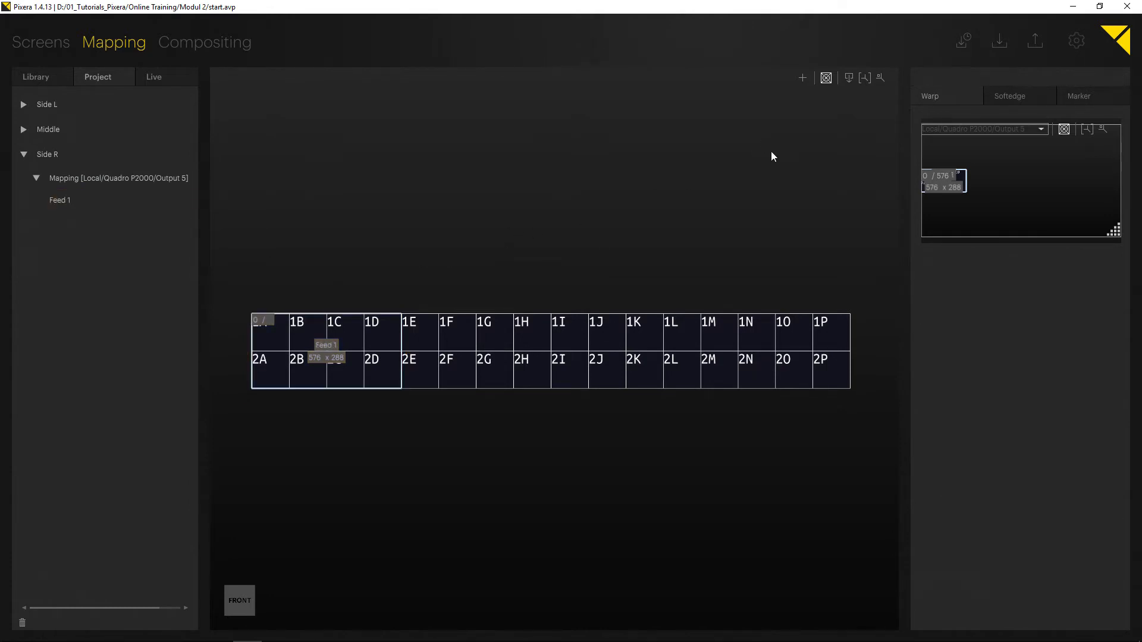
left_click(802, 80)
left_click(643, 353)
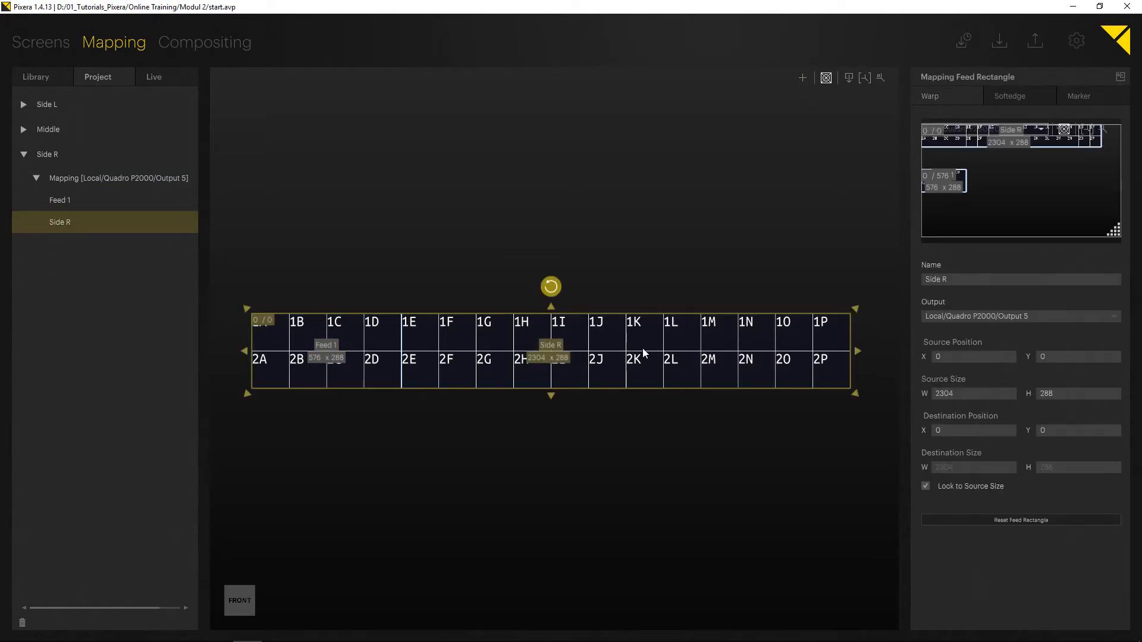
left_click(545, 359)
type("4")
key("Return")
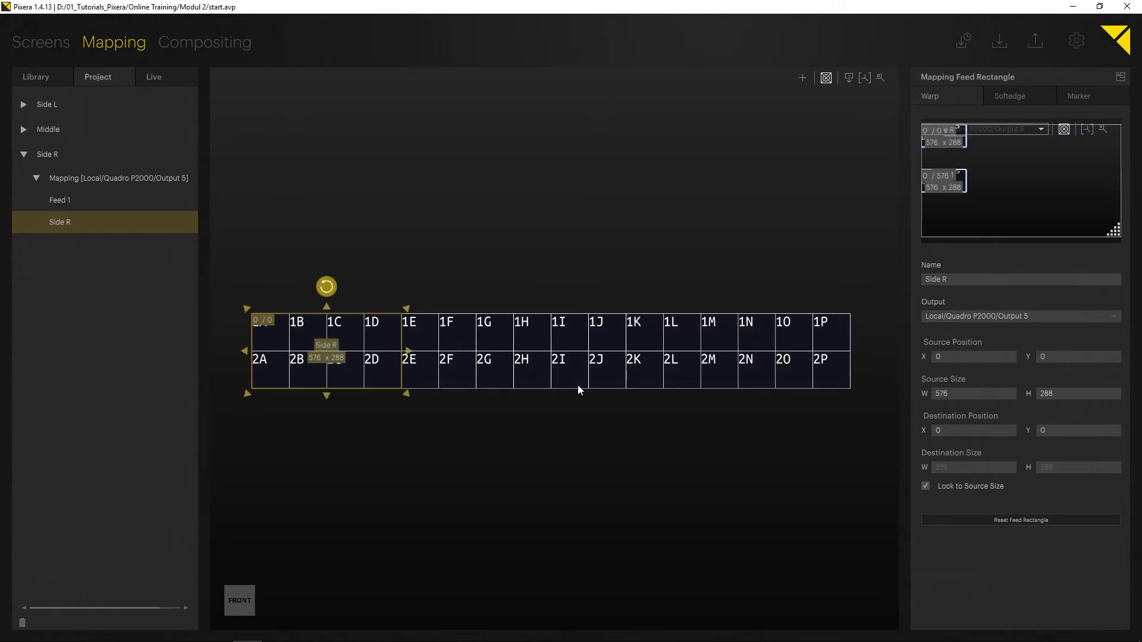
Move the new feed rectangle beside Feed 1 at source X 576 and rename it Feed 2.
left_click_drag(322, 373, 426, 358)
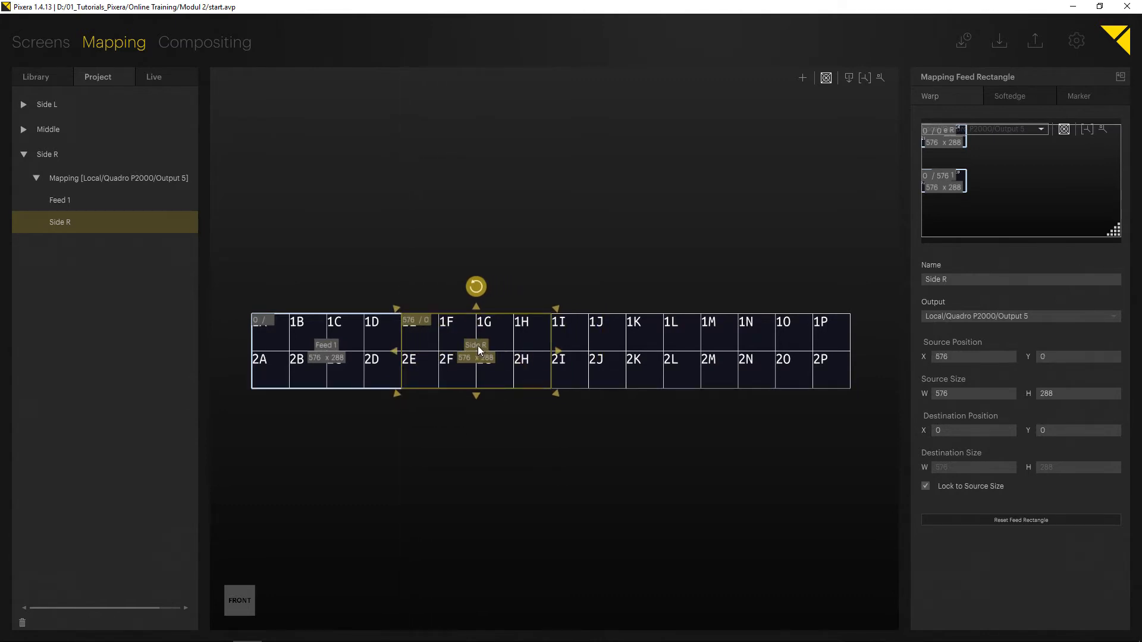
left_click(498, 284)
left_click(476, 351)
left_click(941, 279)
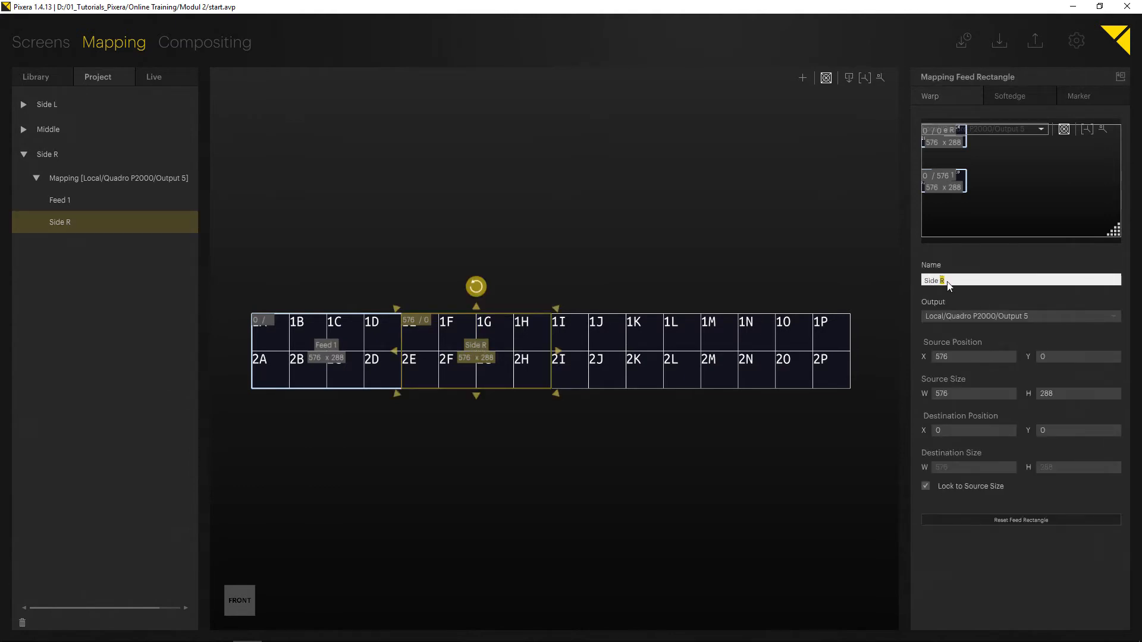
type("Feed 2")
key("Return")
left_click(747, 251)
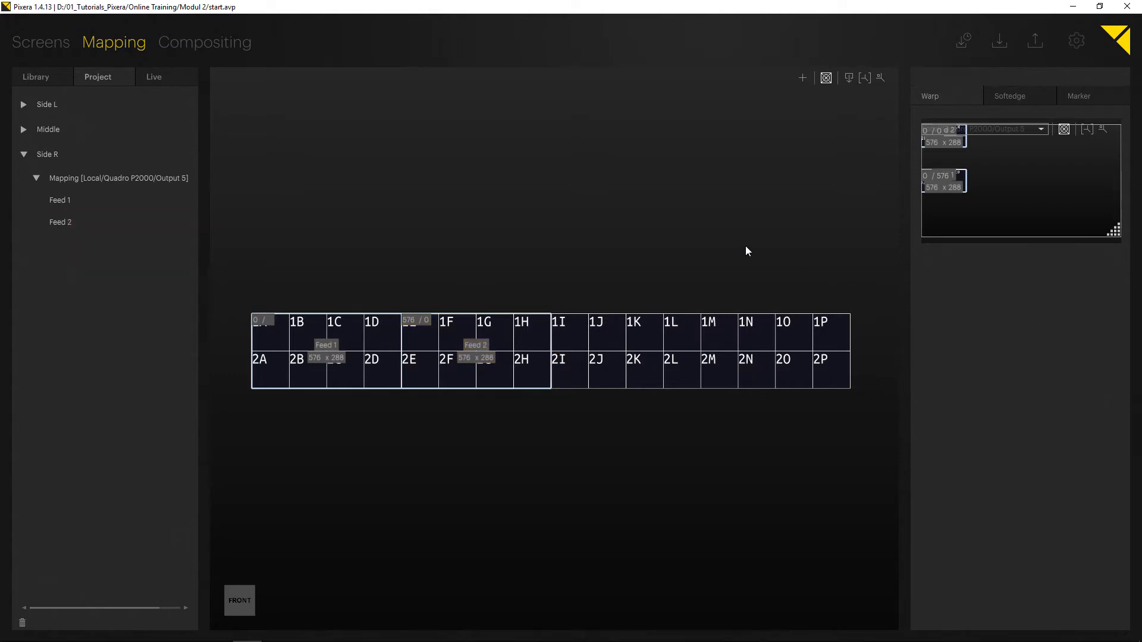
Add a third feed rectangle, place it after Feed 2 at source X 1152, and set its width to 576.
left_click(802, 82)
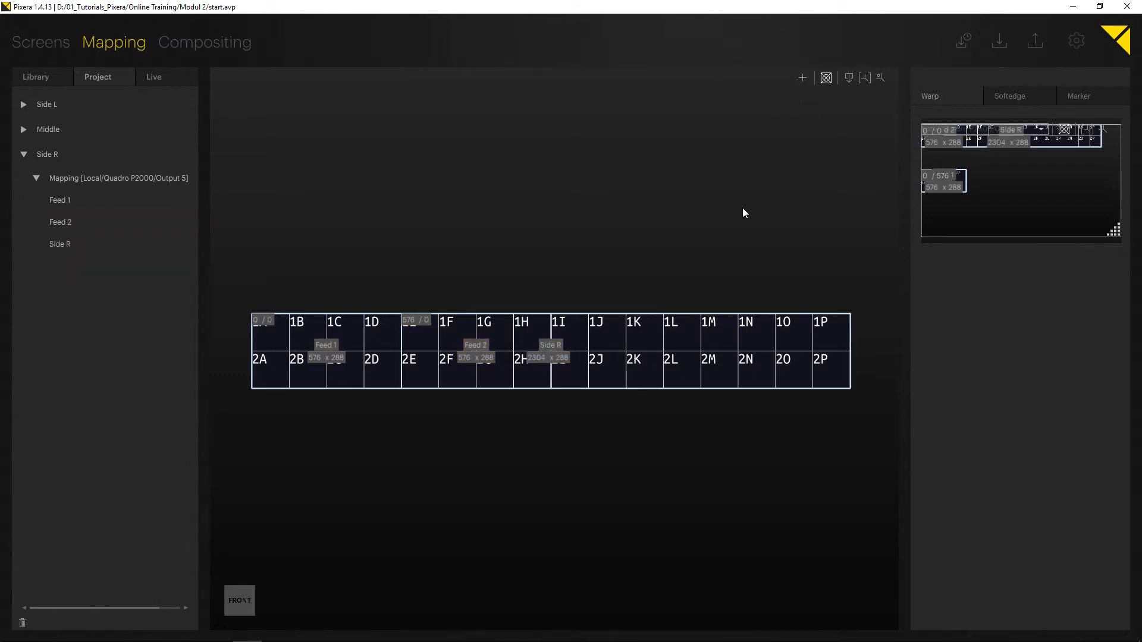
left_click(677, 360)
left_click_drag(678, 373, 755, 369)
scroll(708, 370, "down", 2)
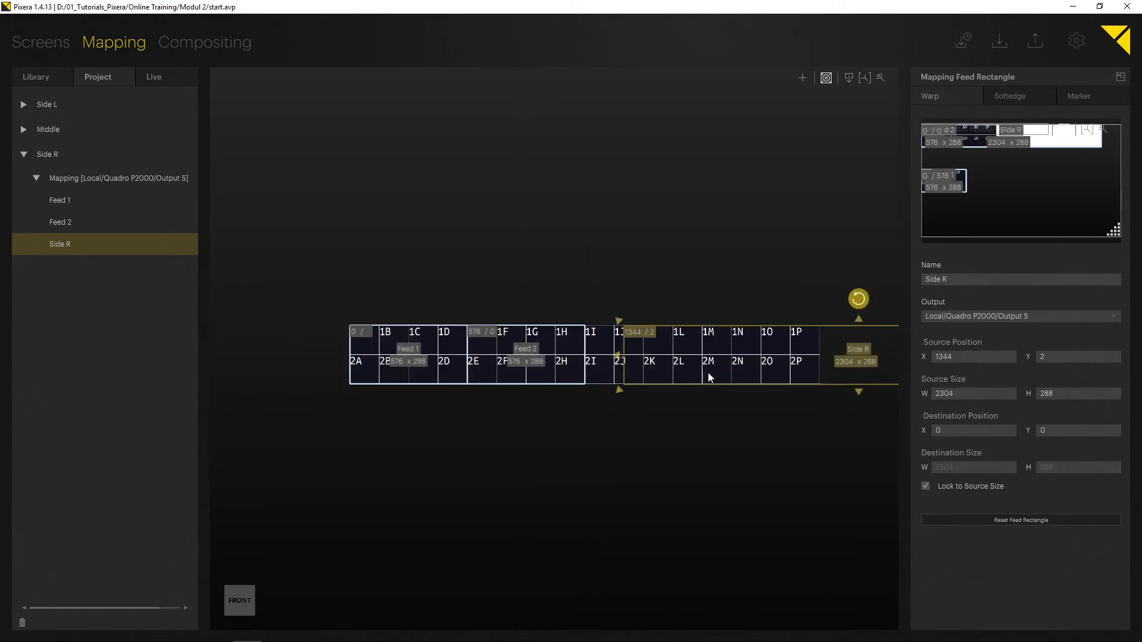
middle_click_drag(712, 380, 644, 386)
left_click_drag(559, 381, 521, 378)
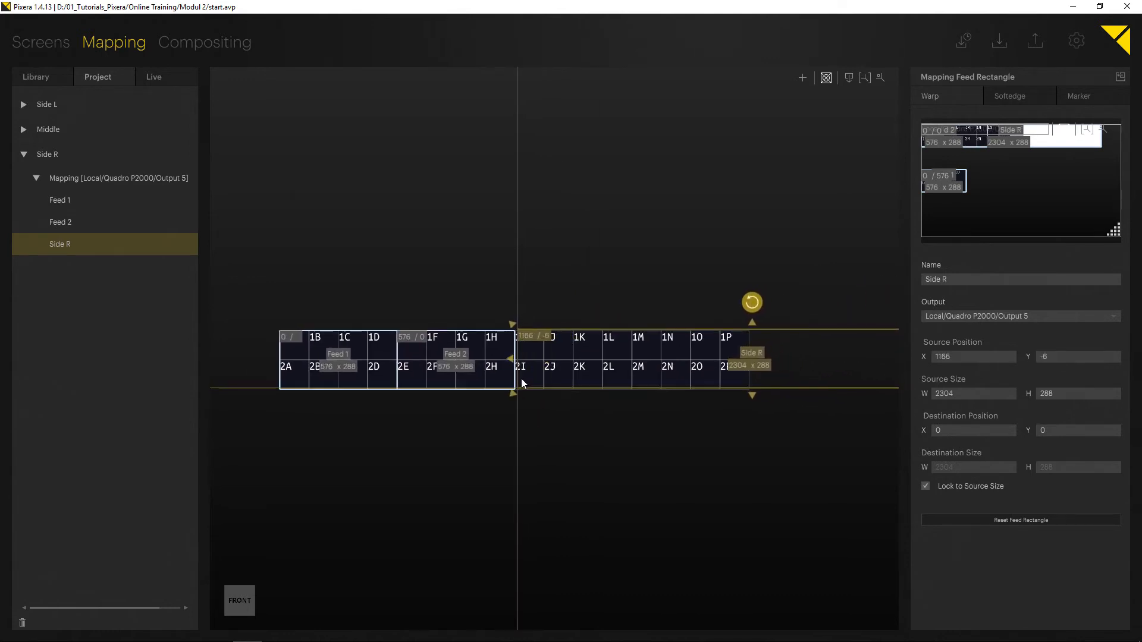
left_click(741, 368)
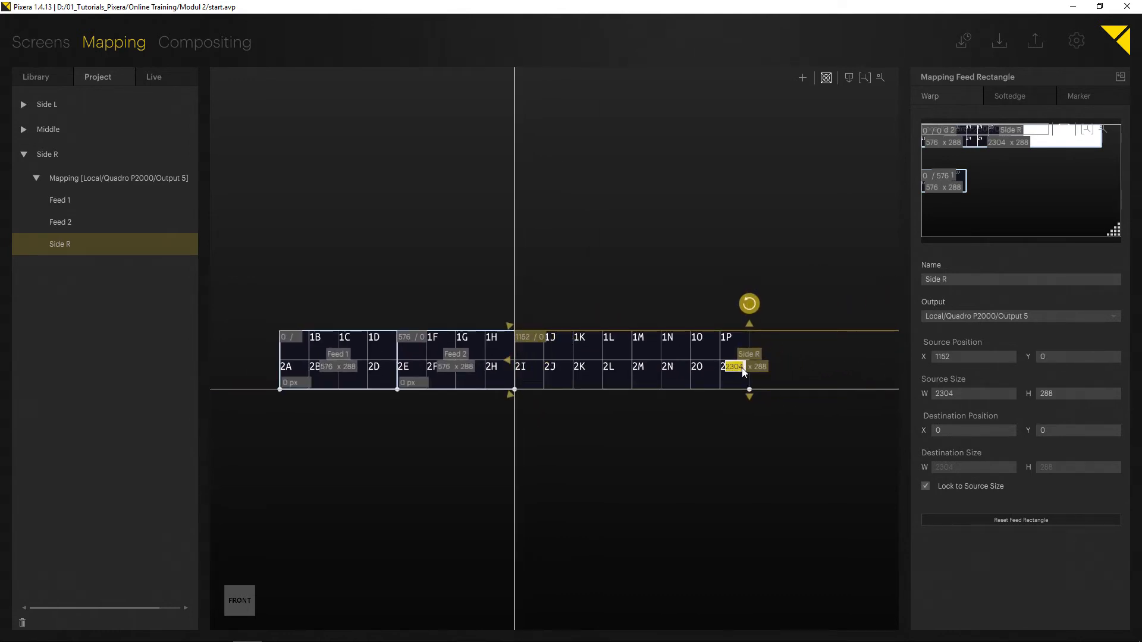
type("576")
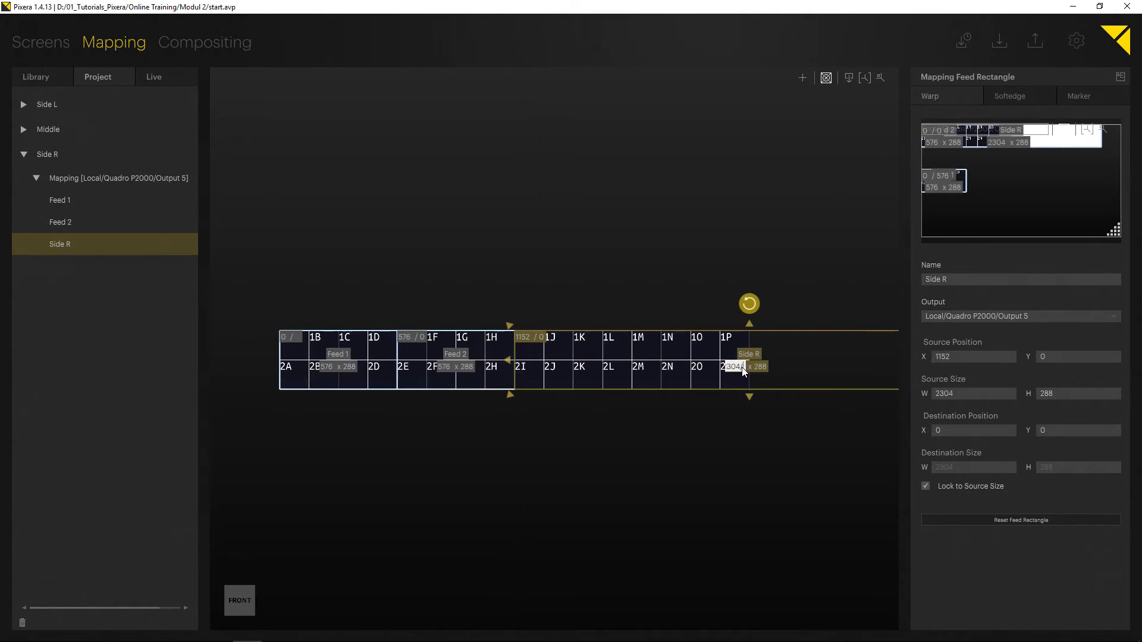
key("Return")
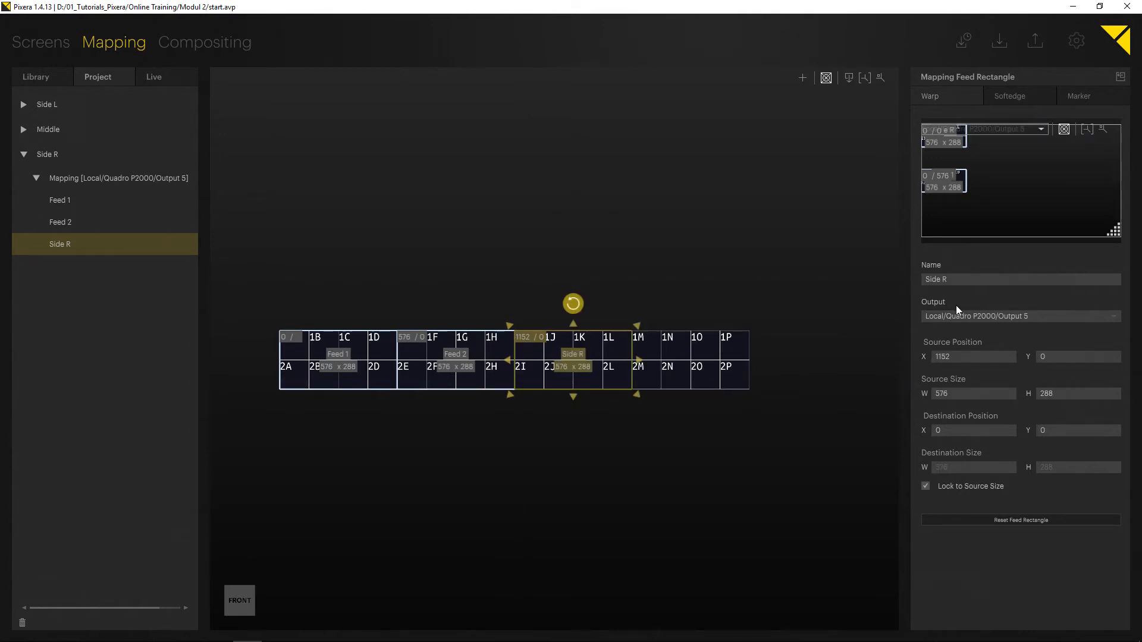
Rename the third feed rectangle to Feed 3.
left_click(958, 284)
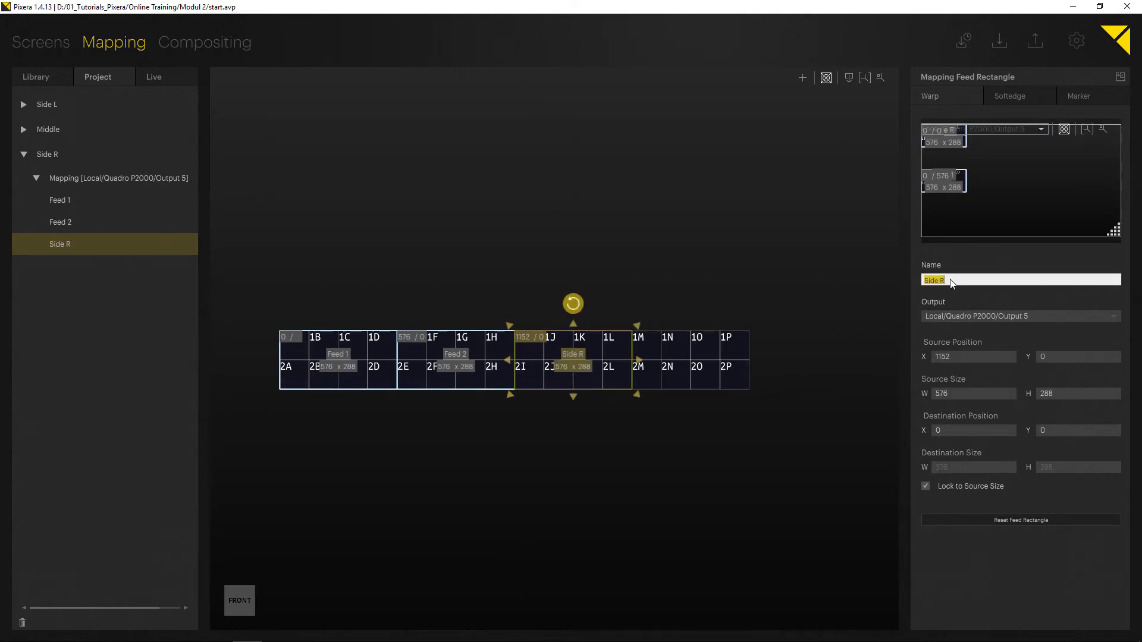
type("Feed 32")
key("BackSpace")
key("Return")
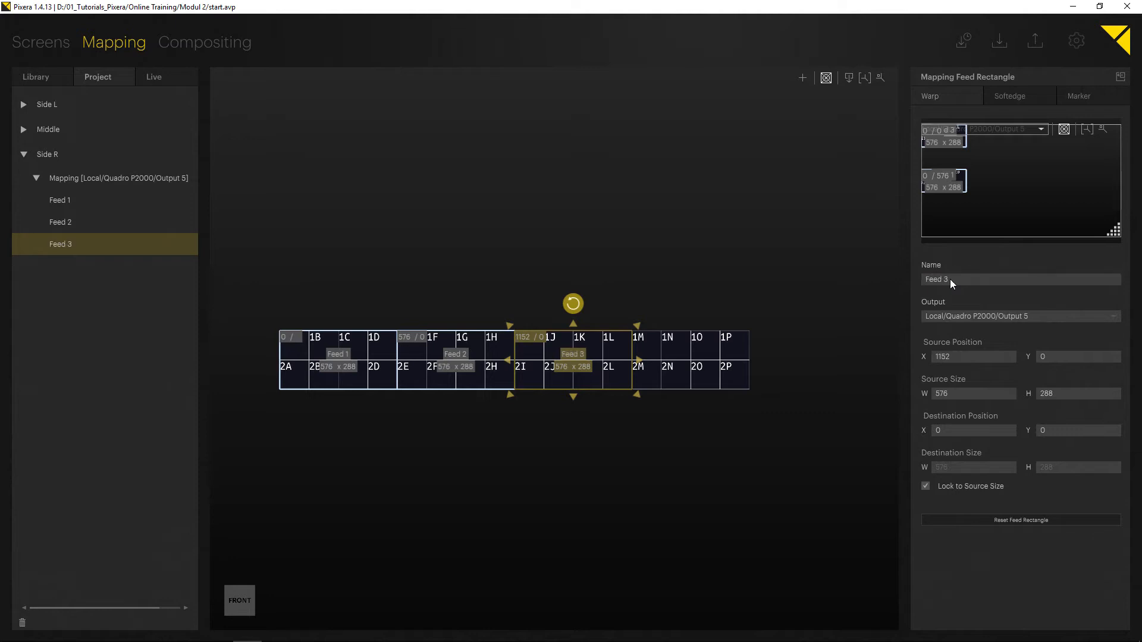
left_click(759, 380)
Add a fourth feed rectangle at source X 1728 and set its width to 2304/4.
left_click(802, 78)
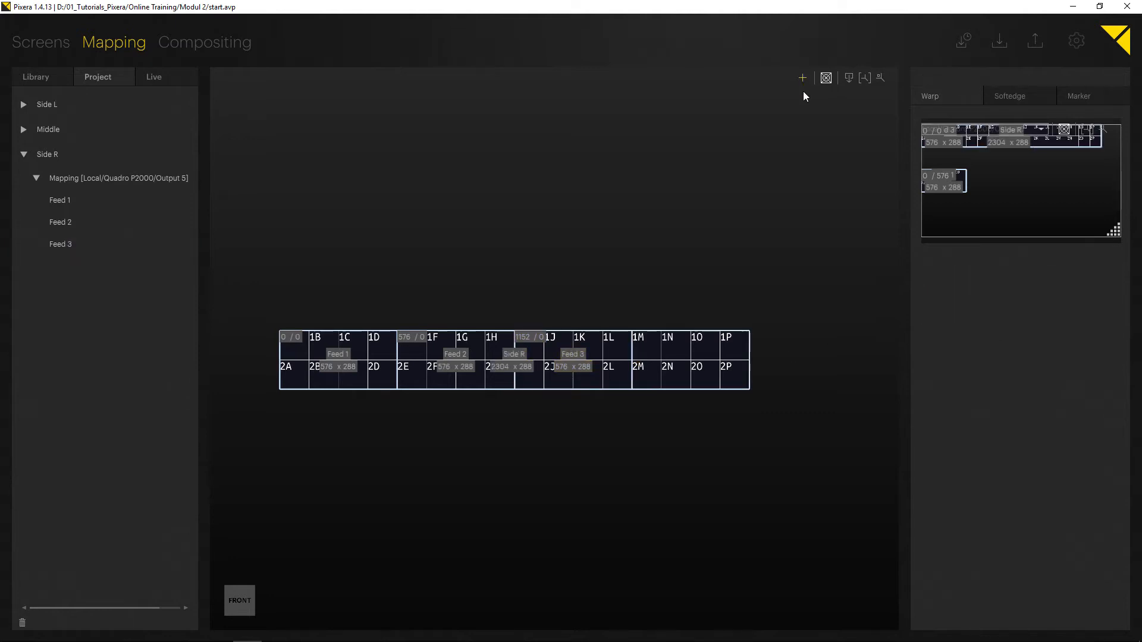
left_click(684, 355)
left_click_drag(819, 367, 641, 386)
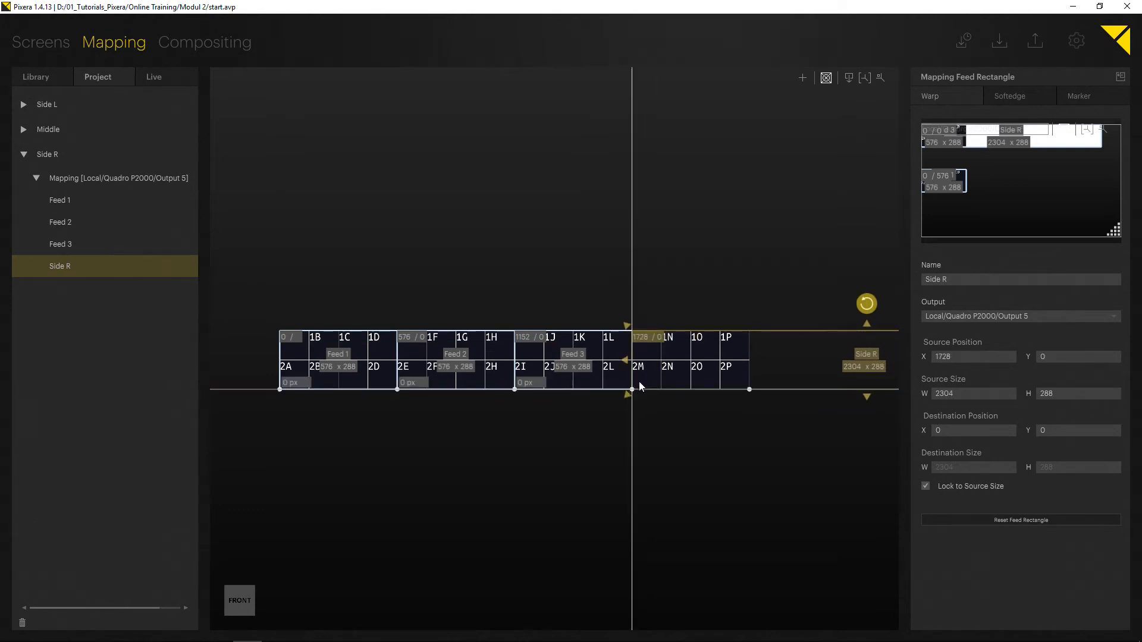
double_click(860, 366)
type("/4")
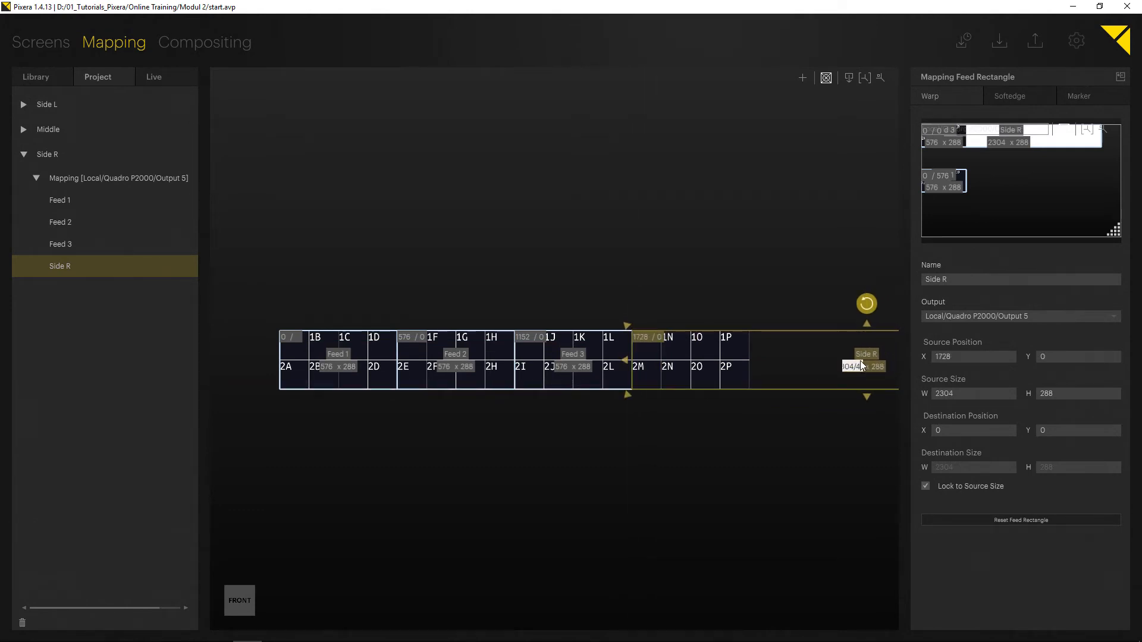
key("Return")
Rename the fourth feed rectangle to Feed 4.
left_click(1006, 278)
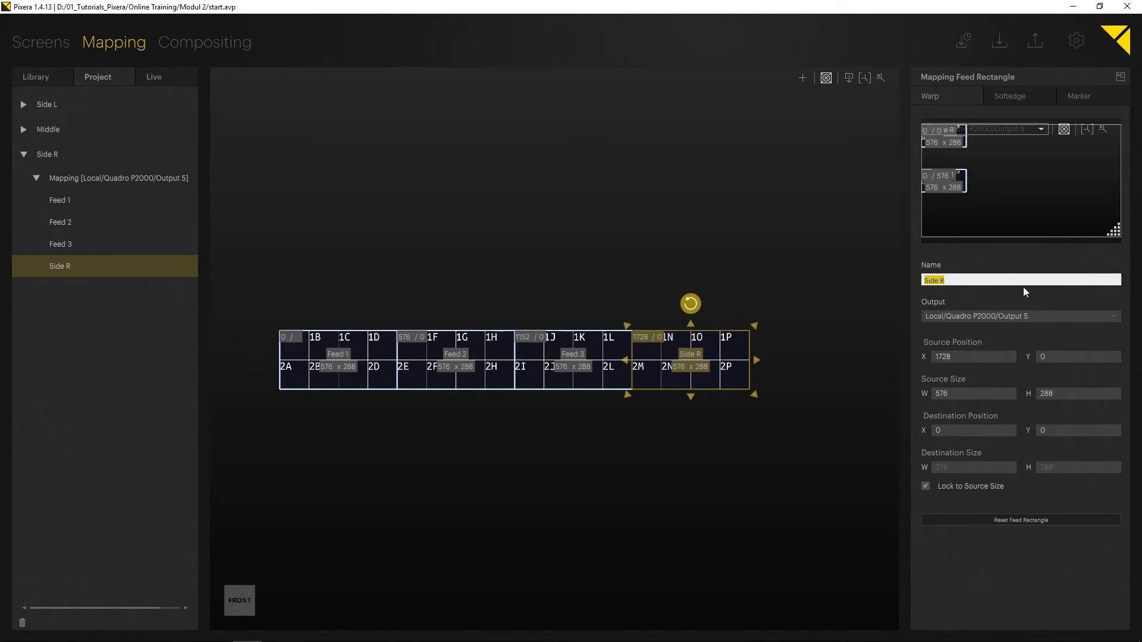
type("Feed 4")
key("Return")
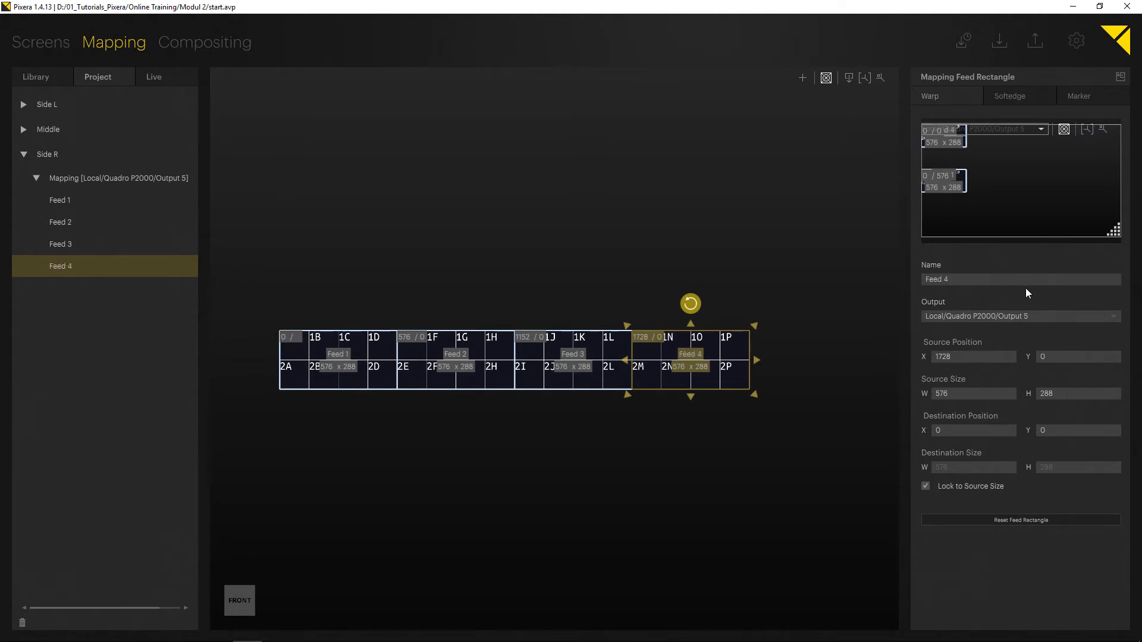
left_click(732, 450)
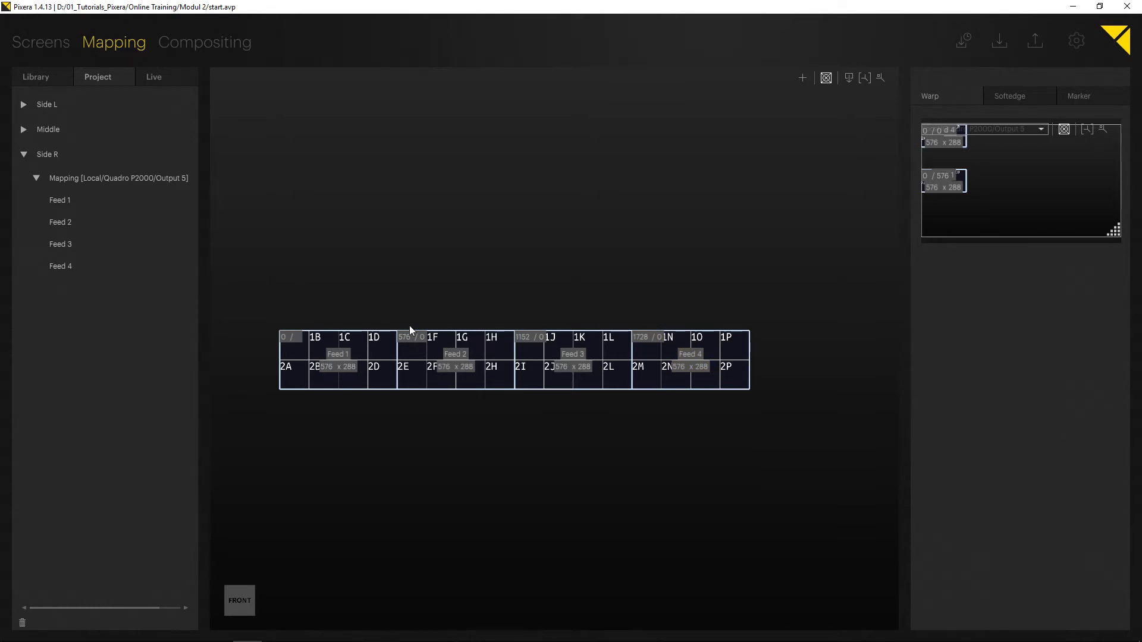
scroll(408, 326, "up", 2)
Select Feed 2, move it in the Output 5 preview, and open the output mapping in the main view.
left_click(84, 222)
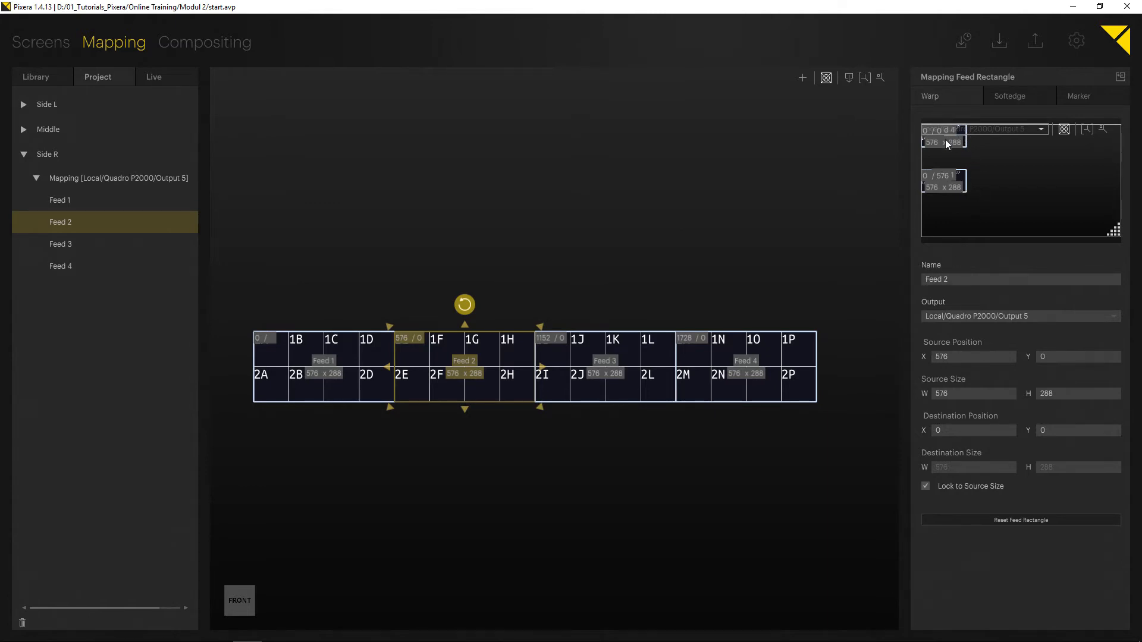
left_click_drag(948, 141, 1038, 177)
left_click(1036, 201)
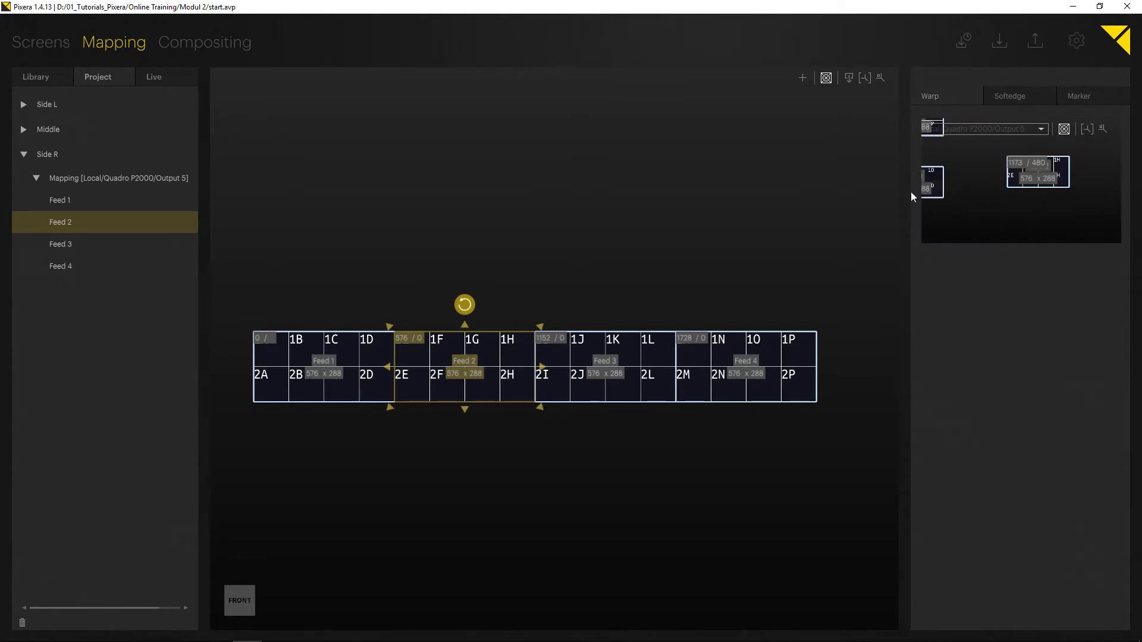
left_click_drag(904, 194, 880, 220)
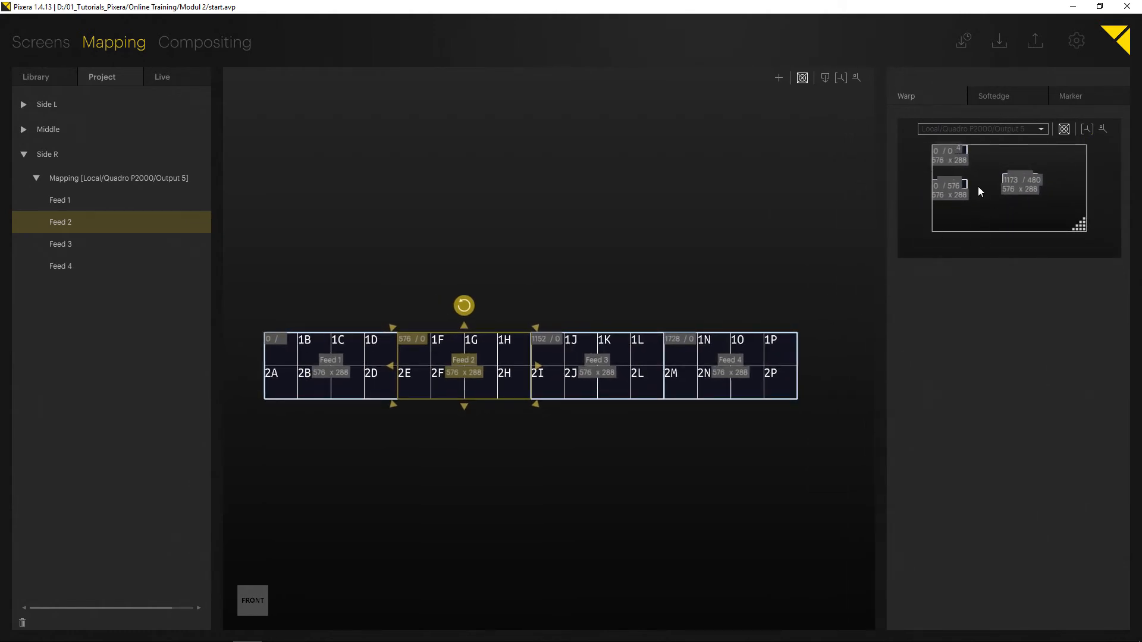
left_click(826, 80)
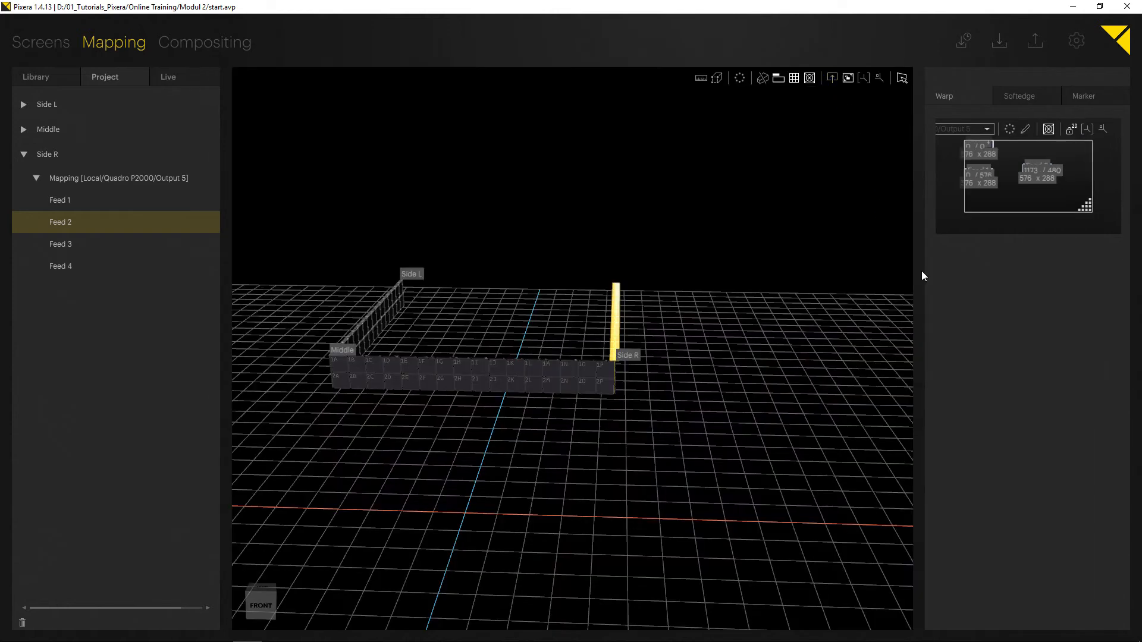
left_click(1033, 164)
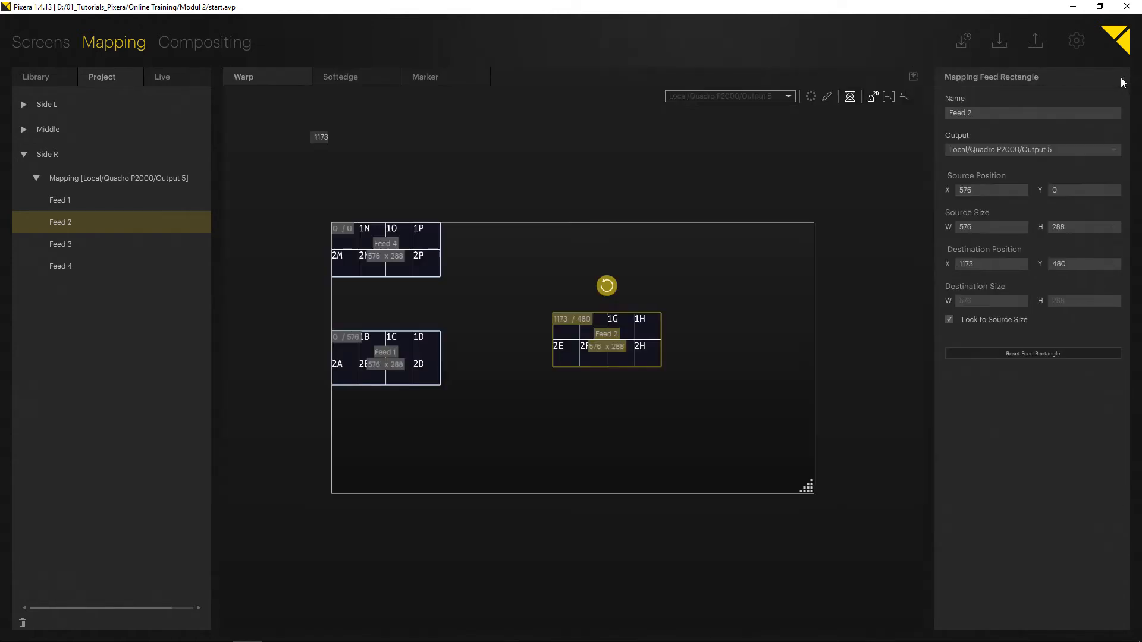
left_click(1122, 77)
Arrange the feeds on Output 5 in a 2×2 block: Feed 1 at 0/576, Feed 4 at 576/576, Feed 2 at 0/864, Feed 3 at 576/864.
left_click_drag(568, 346, 580, 343)
left_click_drag(383, 274, 483, 408)
left_click_drag(624, 325, 719, 310)
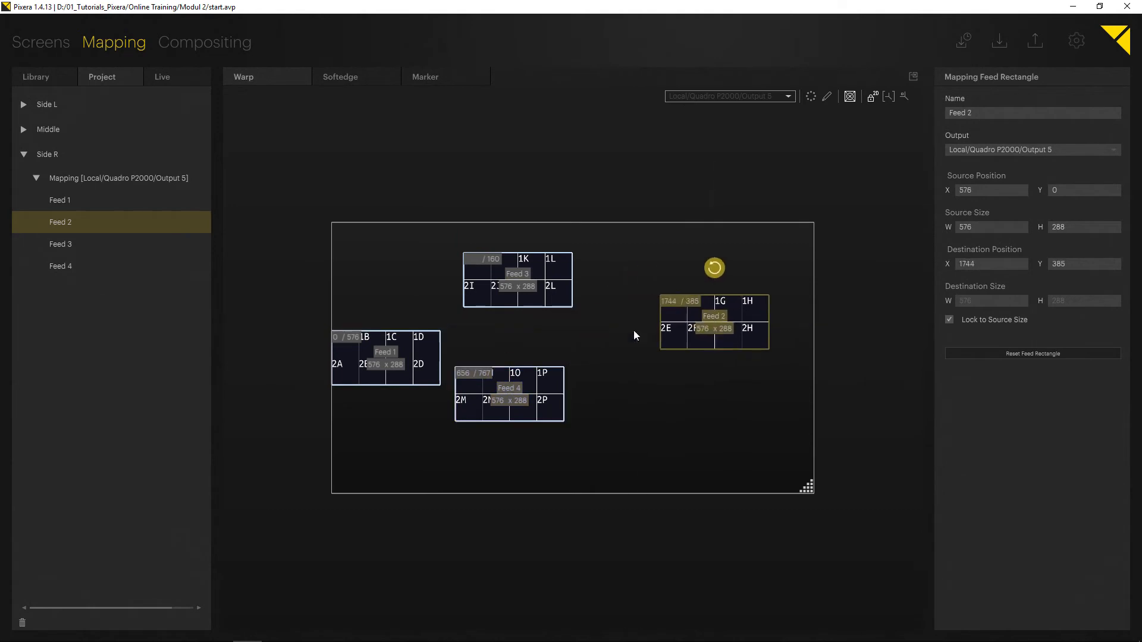
left_click_drag(517, 383, 600, 345)
left_click_drag(491, 303, 529, 294)
left_click_drag(574, 356, 538, 345)
left_click_drag(685, 335, 337, 422)
left_click_drag(510, 357, 450, 351)
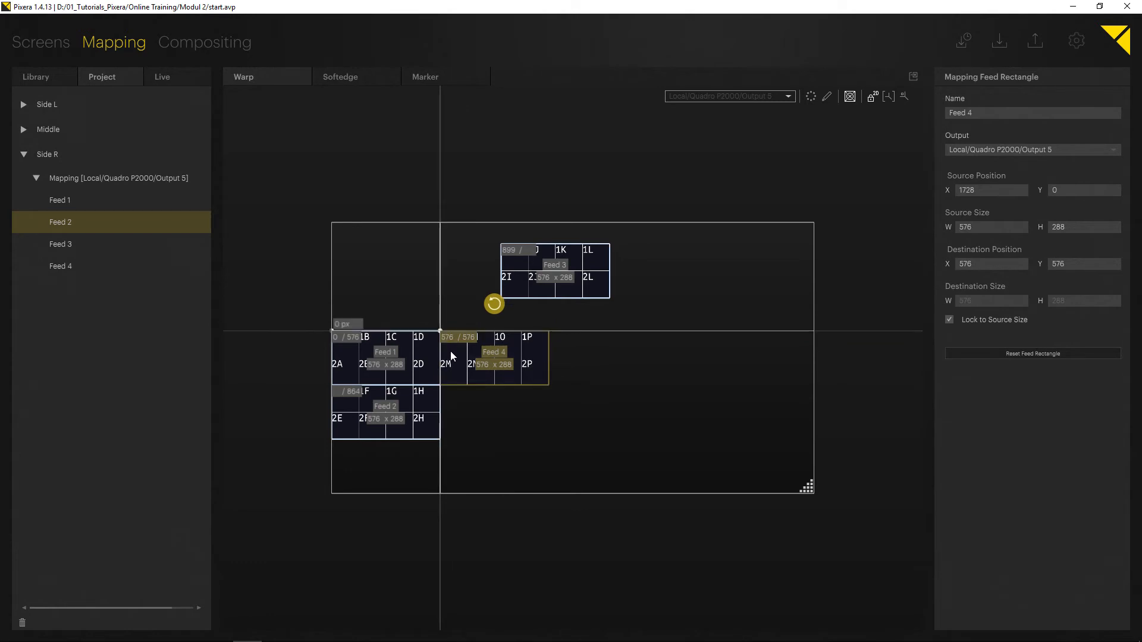
left_click_drag(536, 272, 394, 415)
left_click(649, 342)
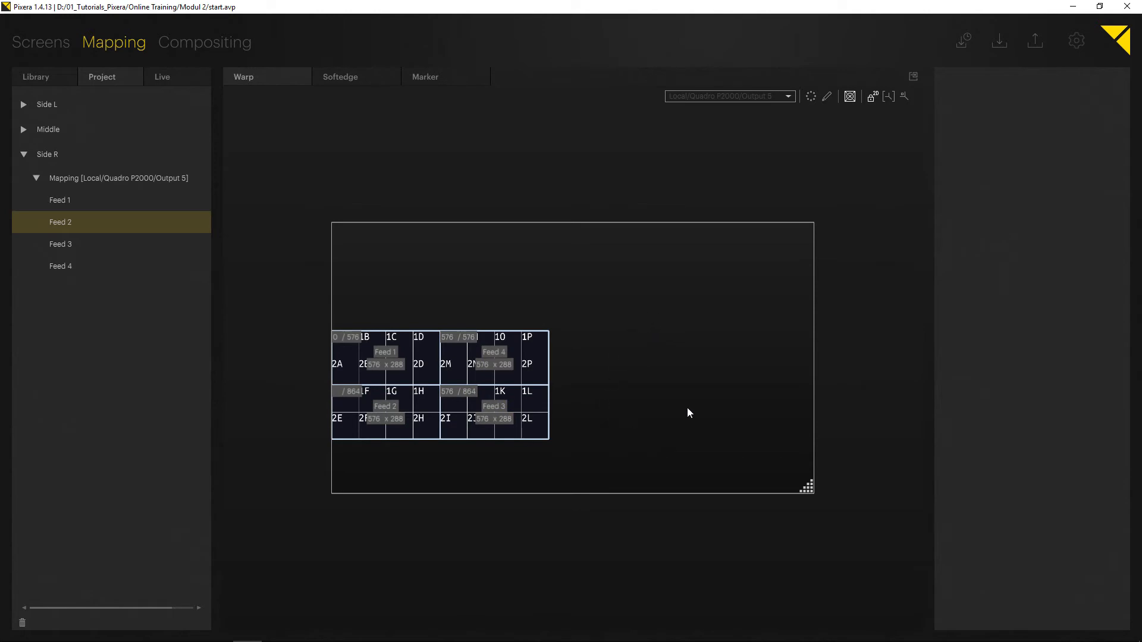
Return to the 3D view, select the Side R wall in a front view, and check its four feeds.
left_click(913, 76)
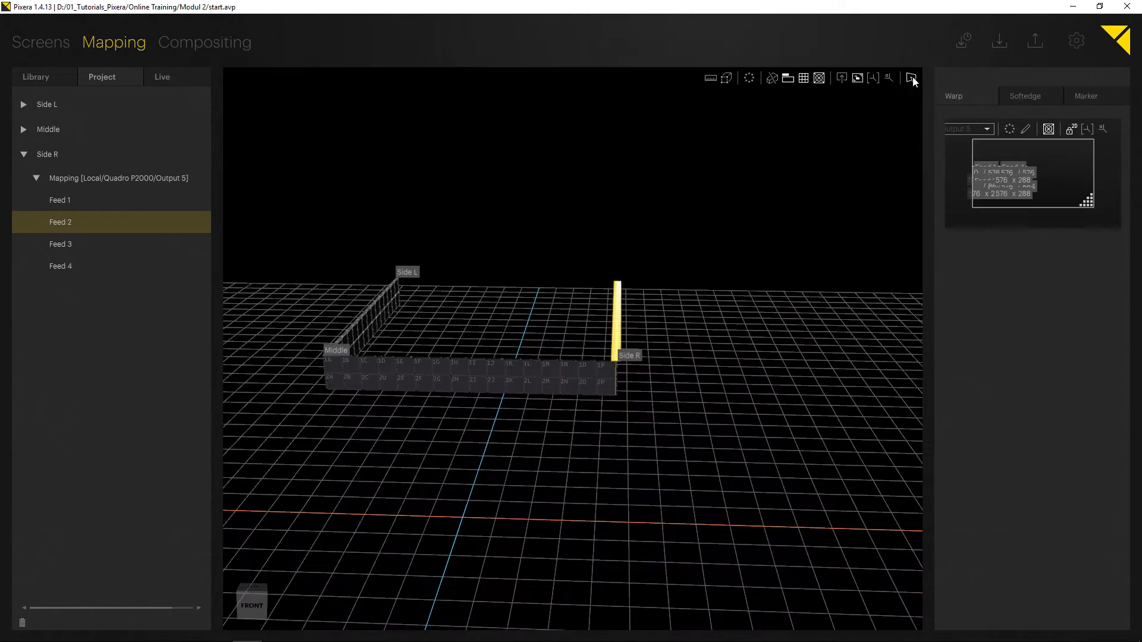
middle_click_drag(725, 344, 209, 368)
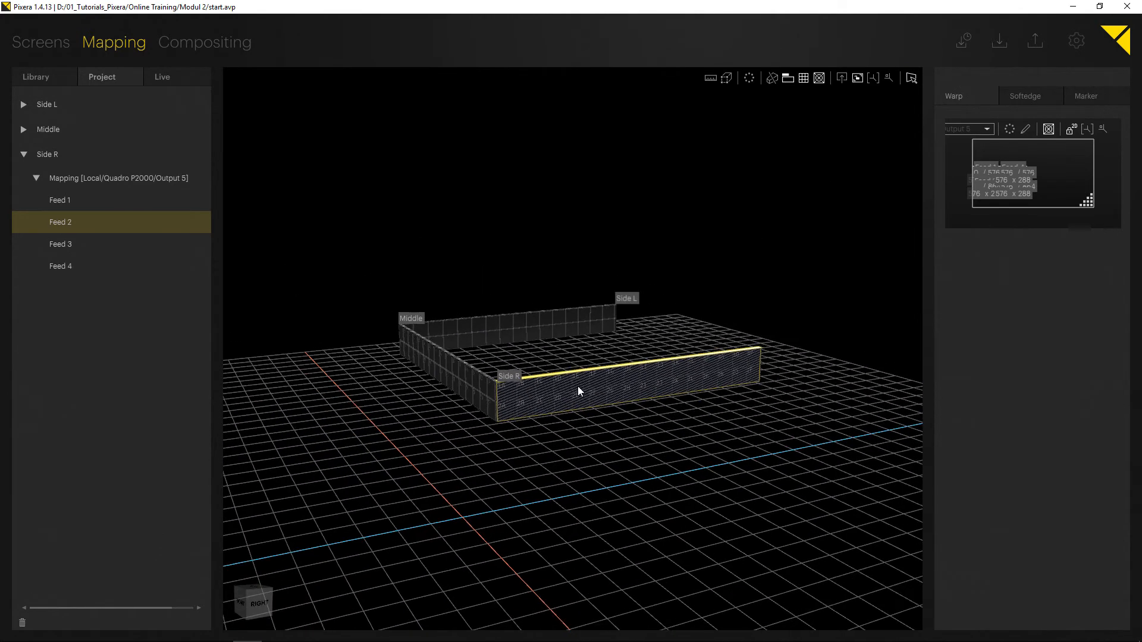
left_click(651, 394)
left_click(819, 79)
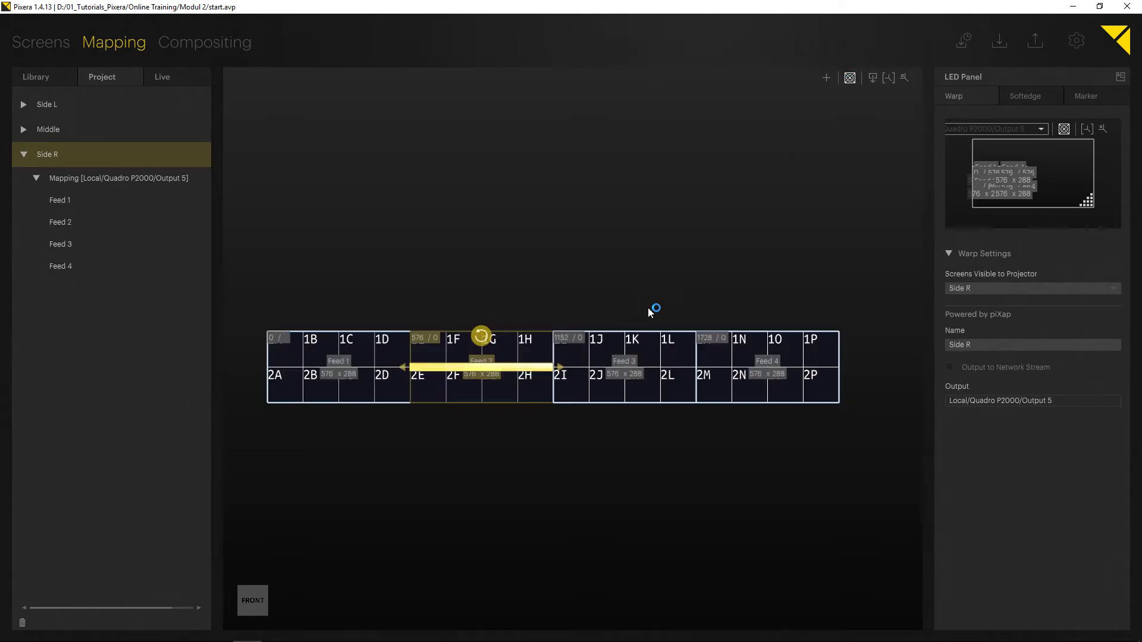
left_click(321, 262)
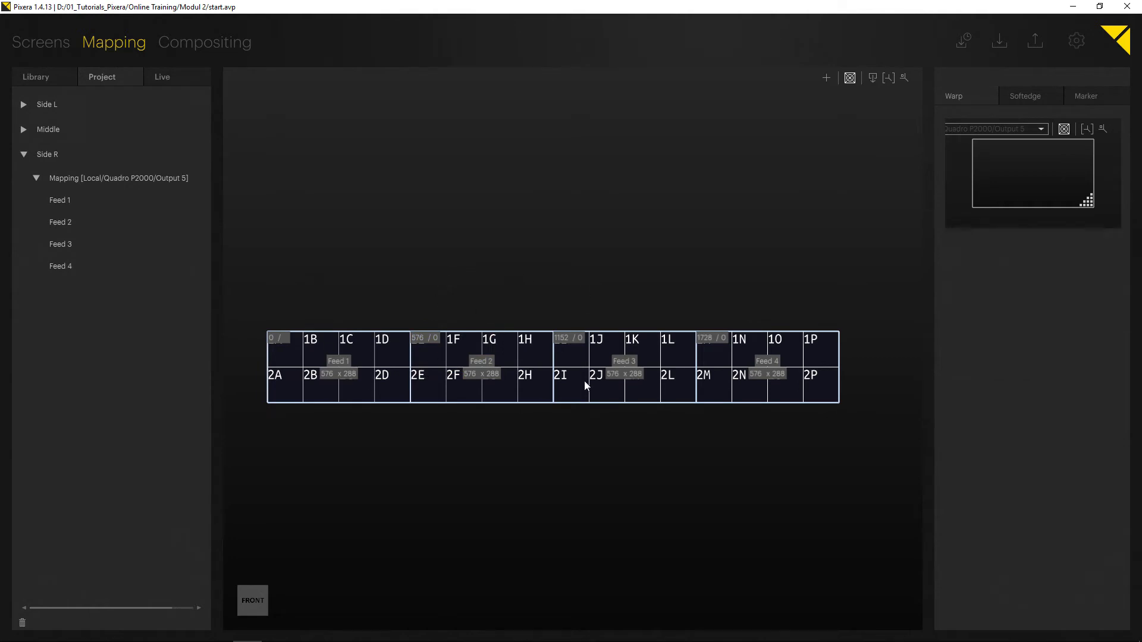
left_click(783, 348)
left_click_drag(928, 209, 906, 220)
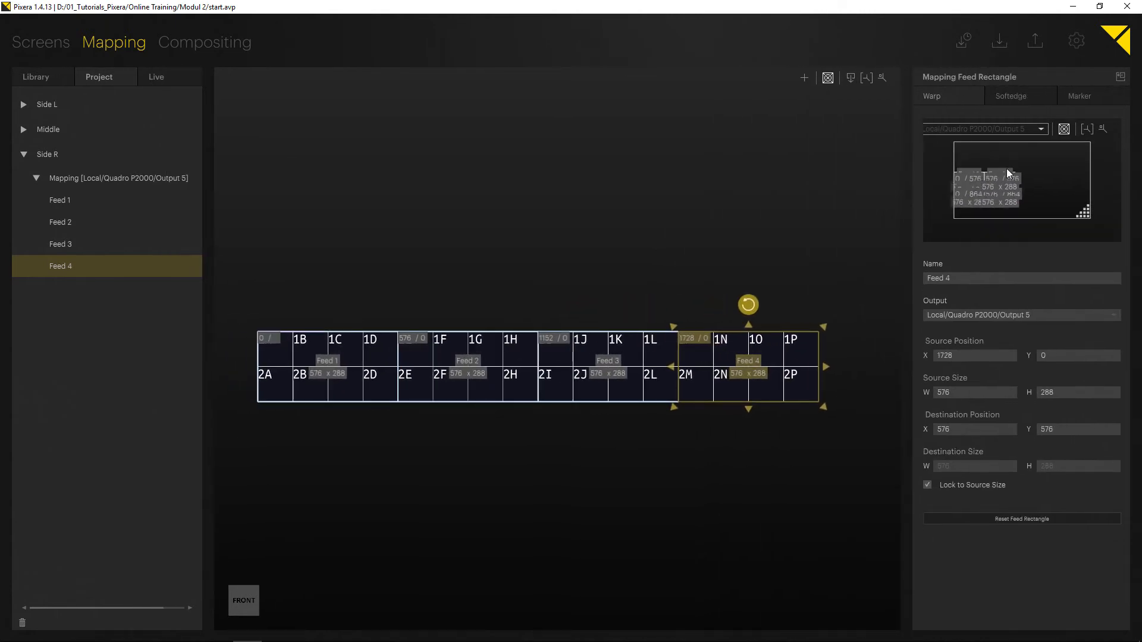
Expand the Output 5 feed mapping into the main view to examine the 2×2 feed layout.
left_click(1121, 78)
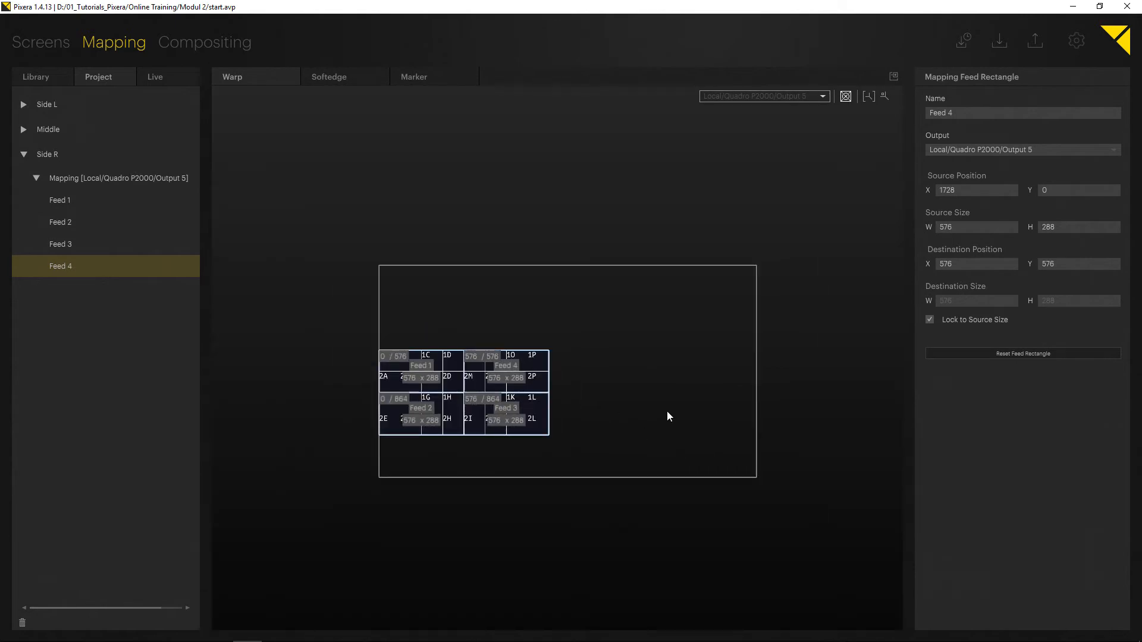
middle_click_drag(667, 412, 538, 410)
middle_click_drag(321, 316, 446, 310)
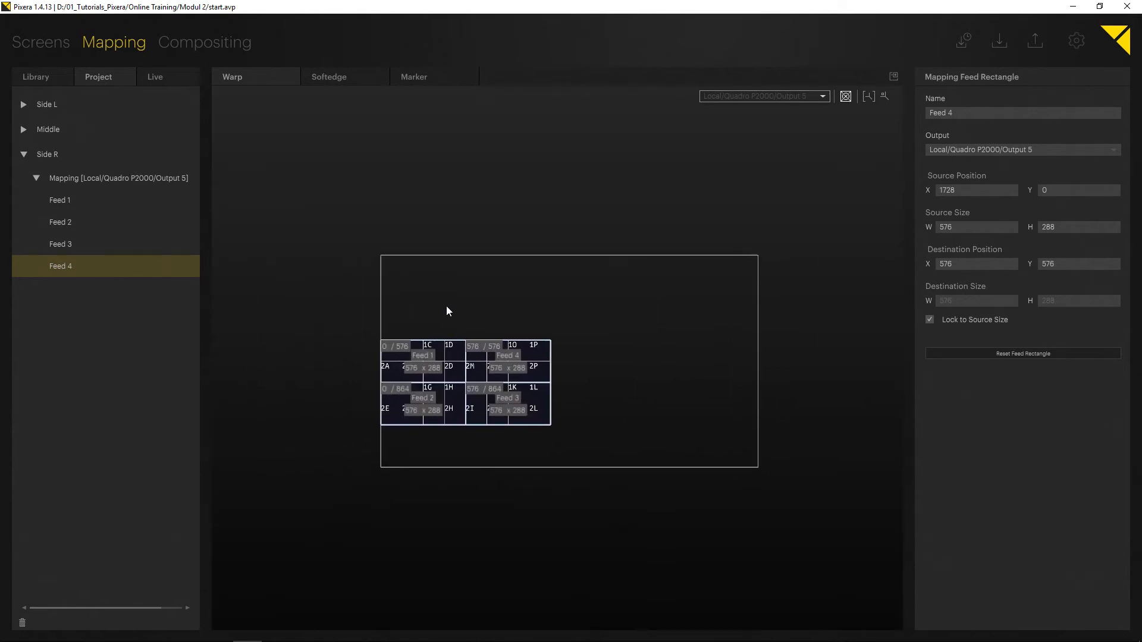
scroll(469, 277, "up", 6)
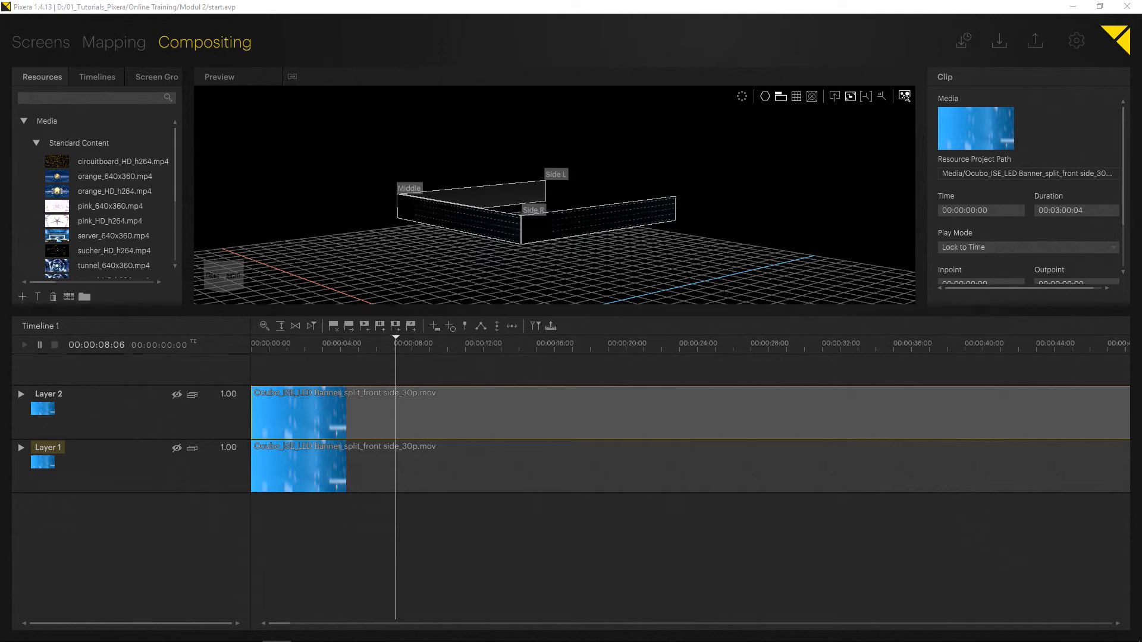
Orbit the 3D preview and scrub the timeline to examine the content playing on the U-shaped stage.
middle_click_drag(441, 201, 534, 222)
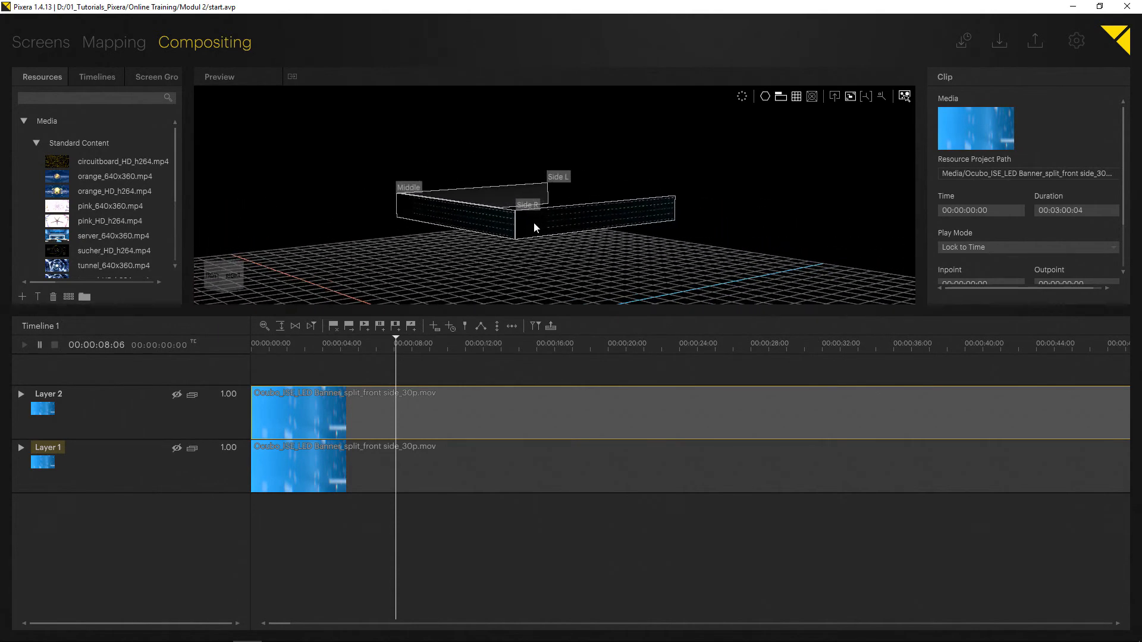
left_click_drag(398, 346, 425, 345)
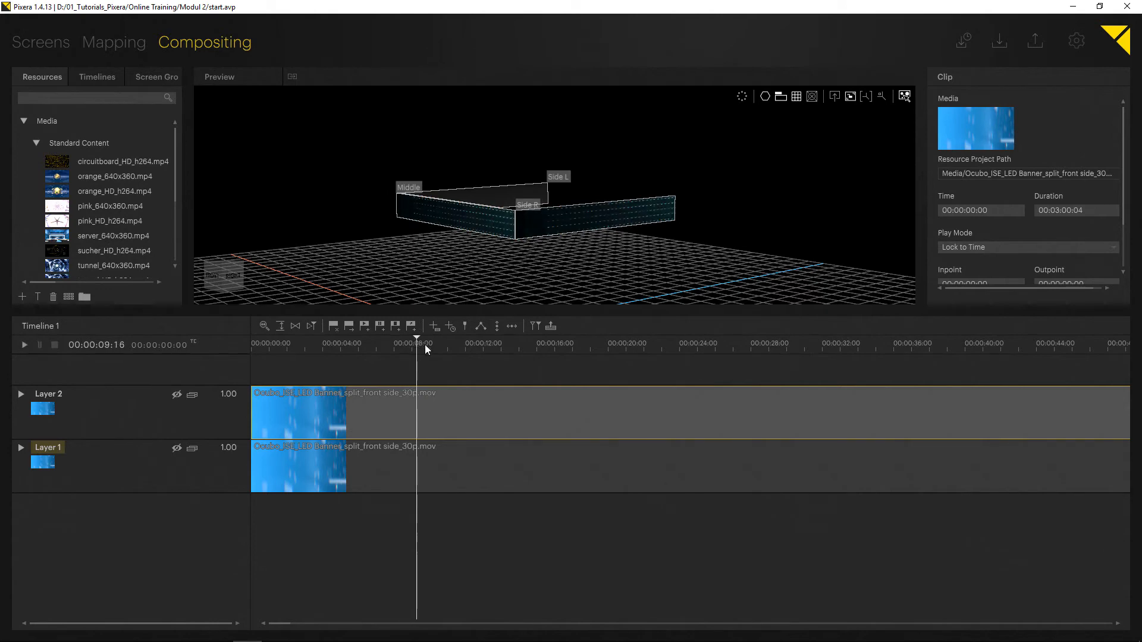
middle_click_drag(491, 255, 550, 249)
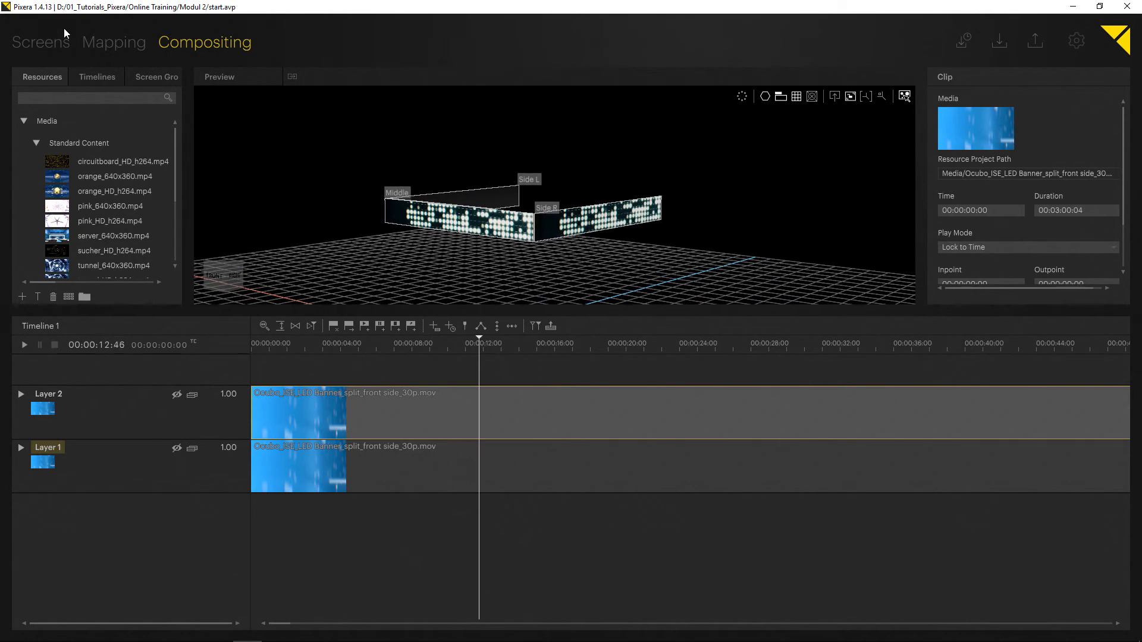
Select the Side L, Middle and Side R walls in turn to examine each one's mapping on Output 5.
left_click(104, 48)
left_click(43, 105)
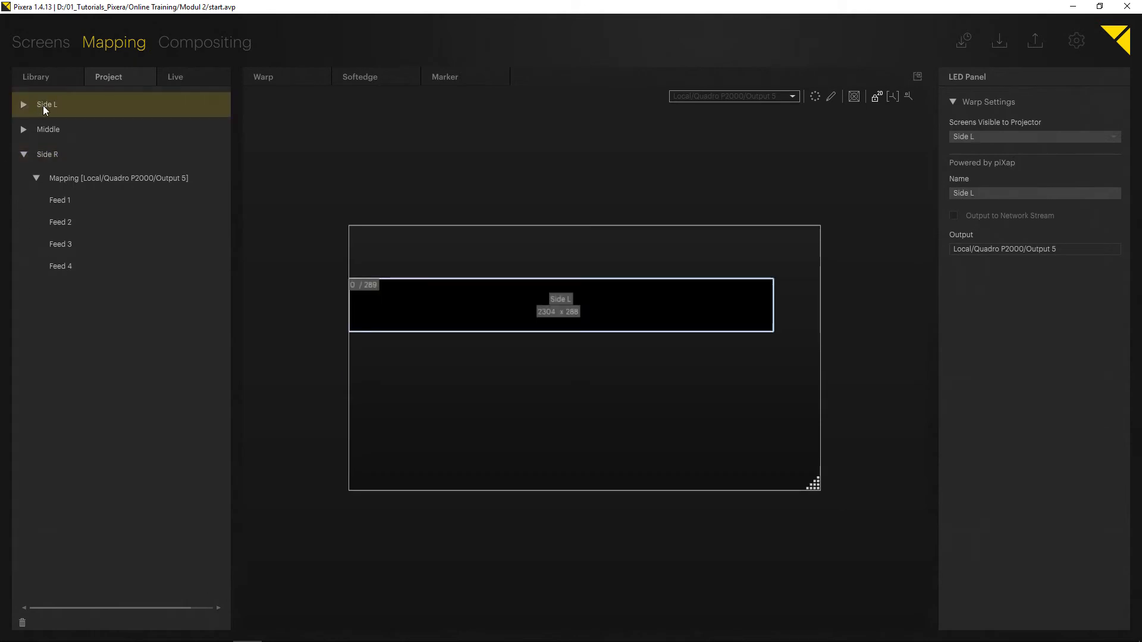
left_click(64, 131)
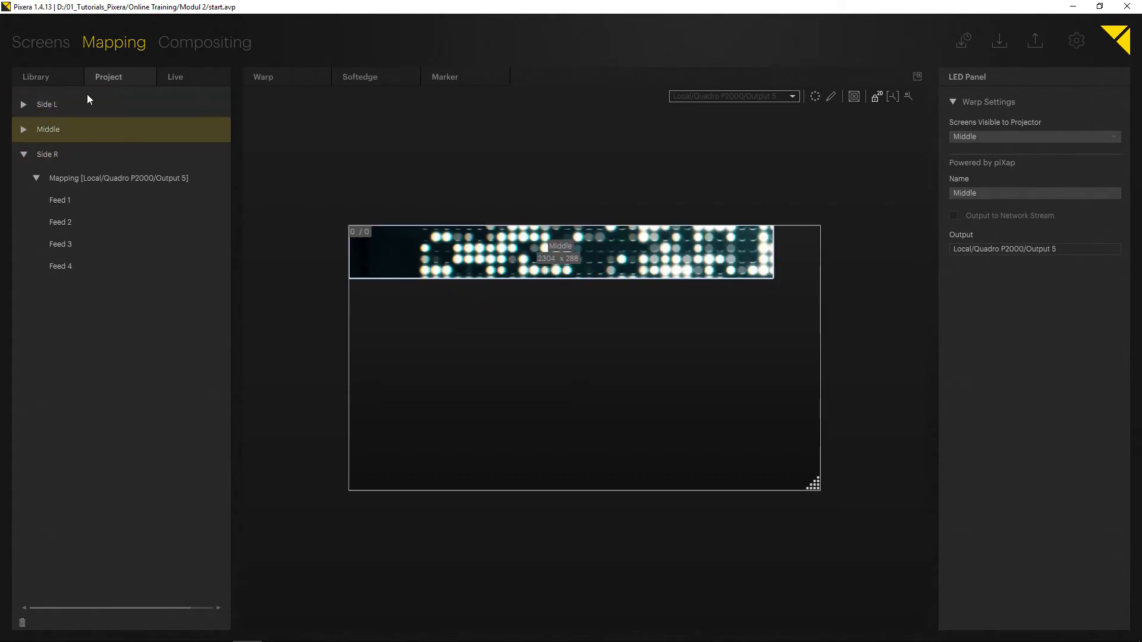
left_click(919, 77)
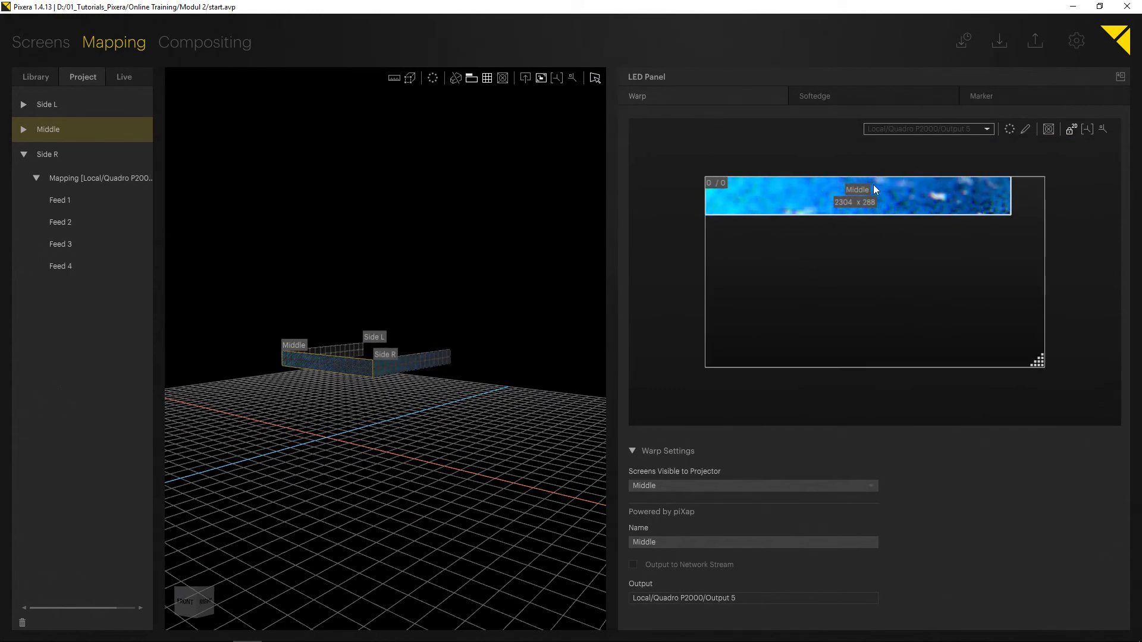
left_click(36, 178)
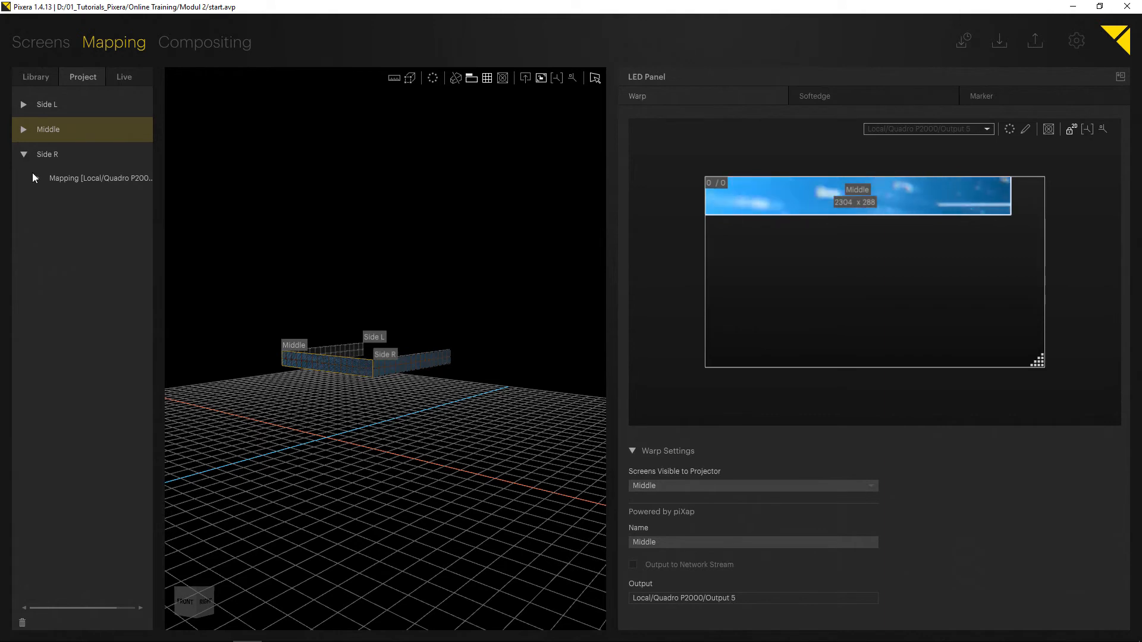
left_click(24, 154)
left_click(34, 155)
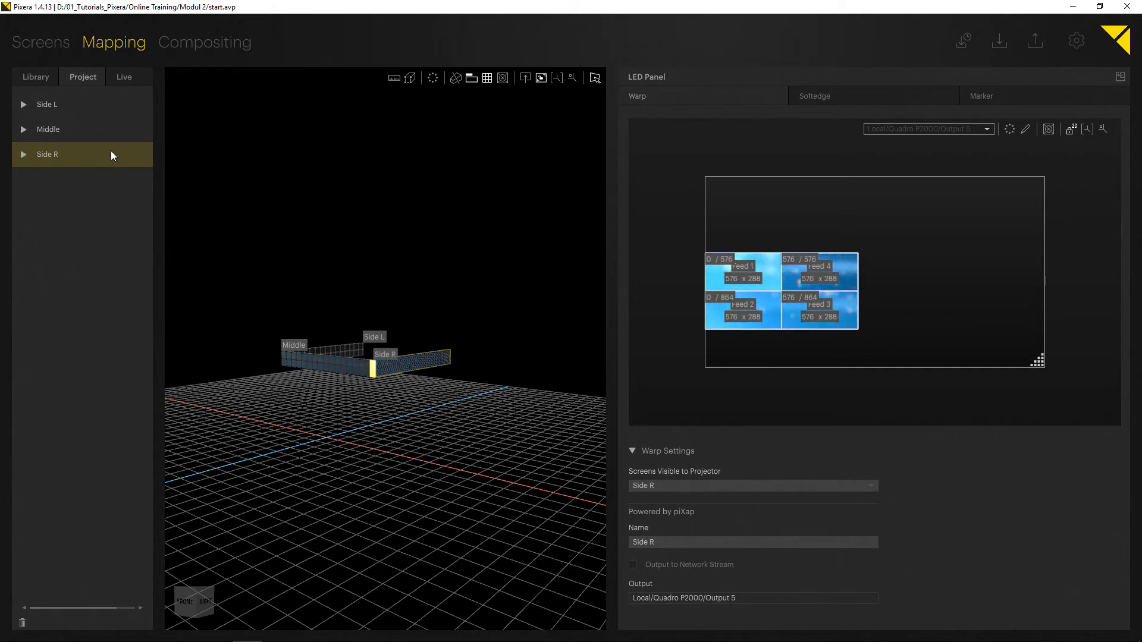
left_click(114, 130)
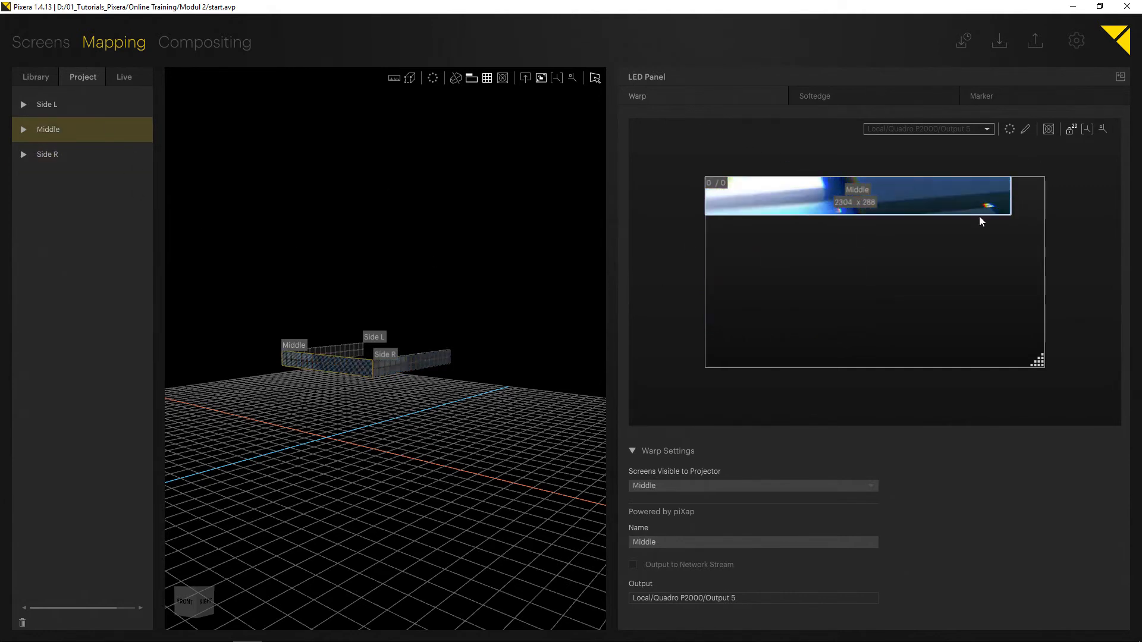
Select each of the five screens Top L, Top R, Wide, Bottom L and Bottom R to examine their properties.
left_click(216, 43)
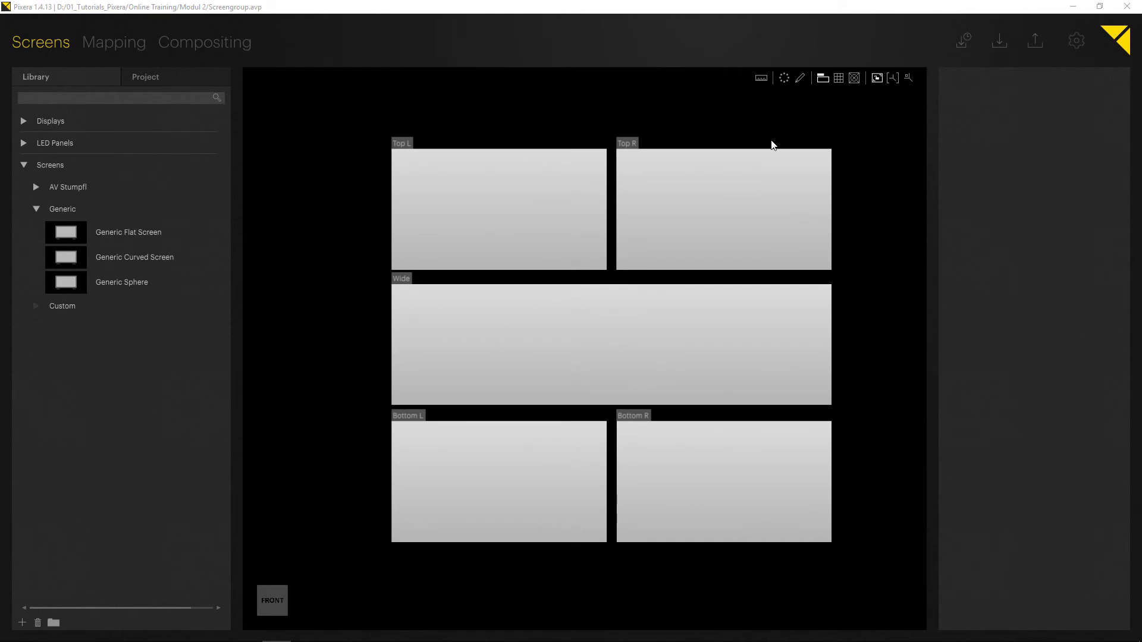
scroll(656, 195, "down", 2)
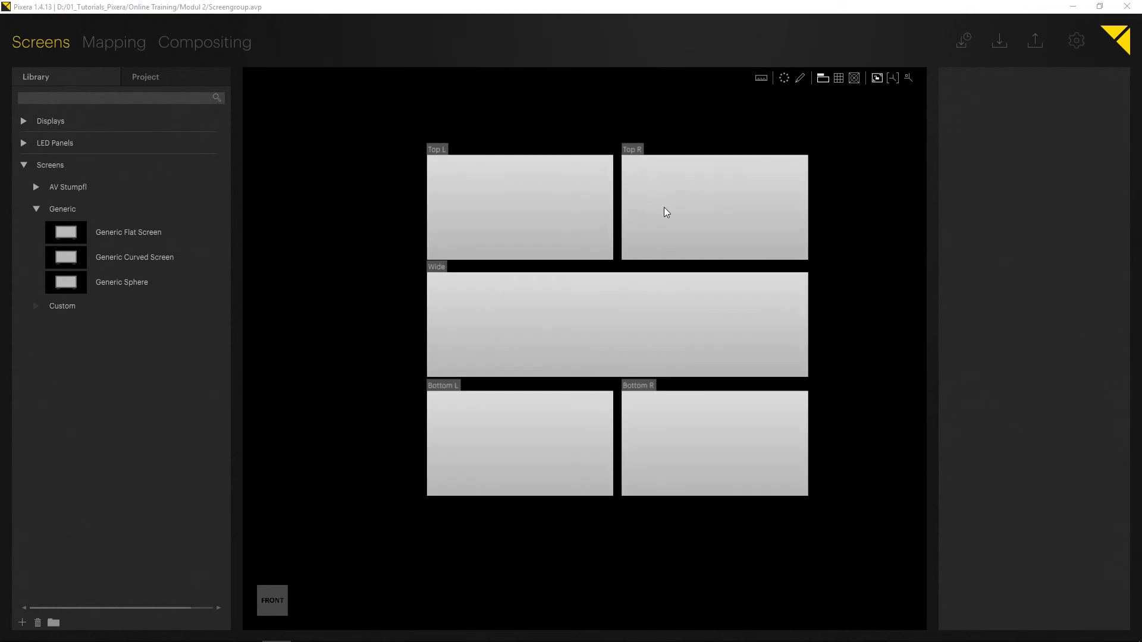
middle_click_drag(747, 211, 716, 208)
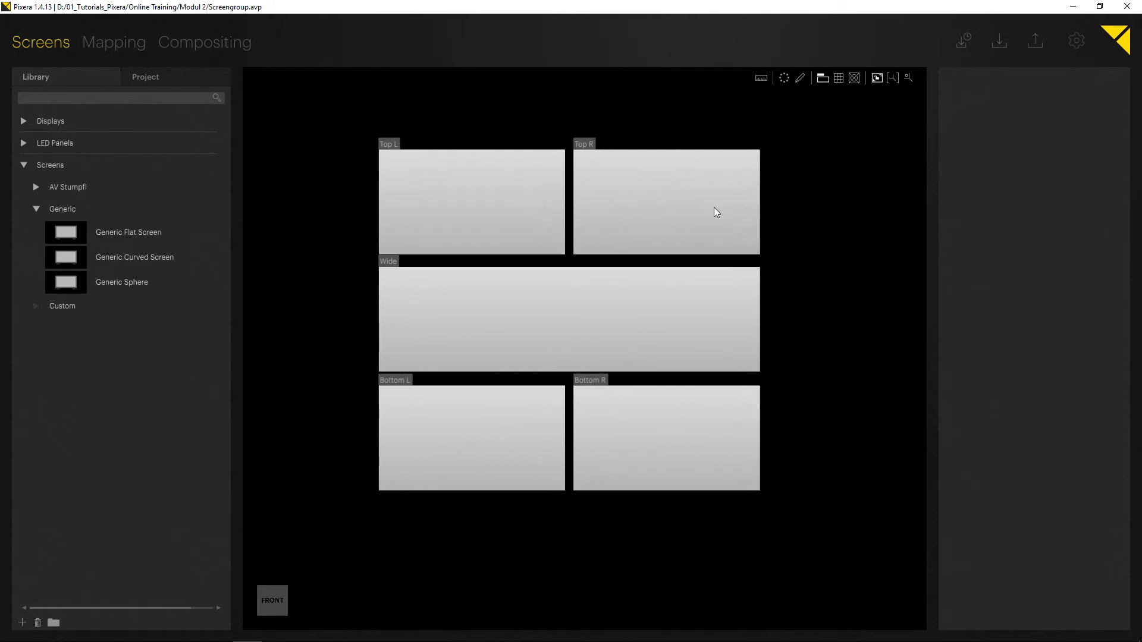
left_click(516, 199)
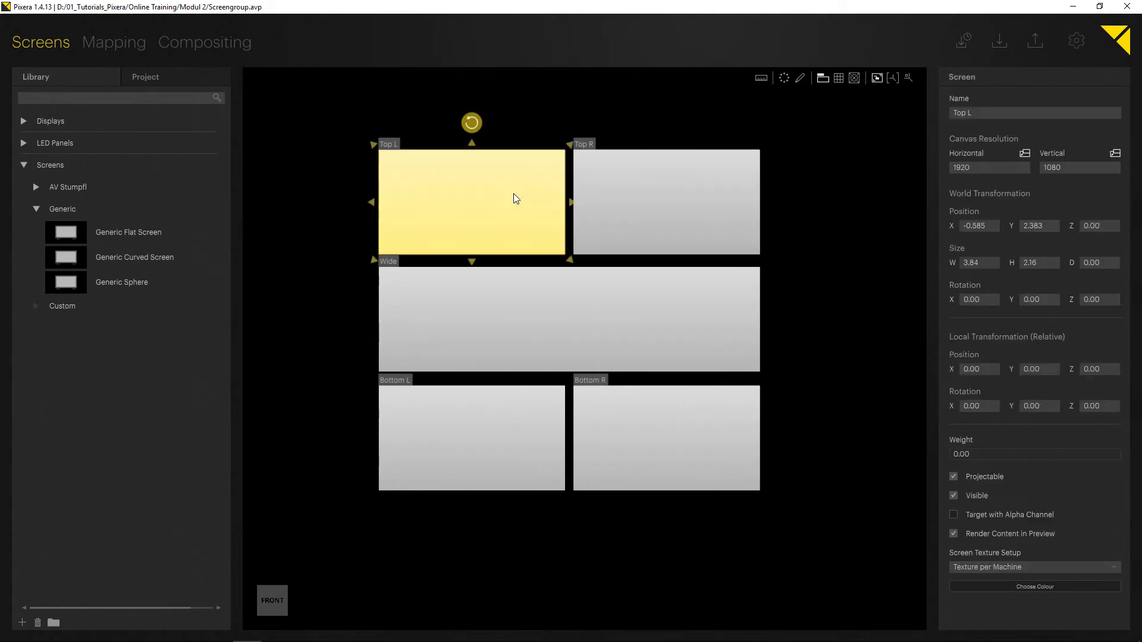
left_click(692, 196)
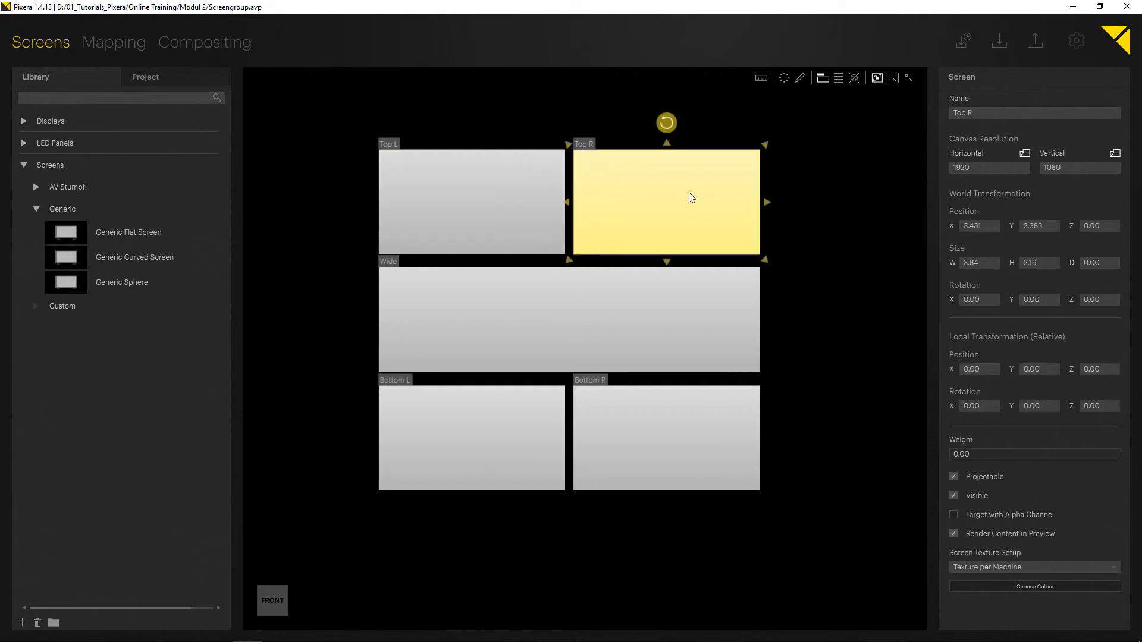
left_click(491, 436)
left_click(637, 446)
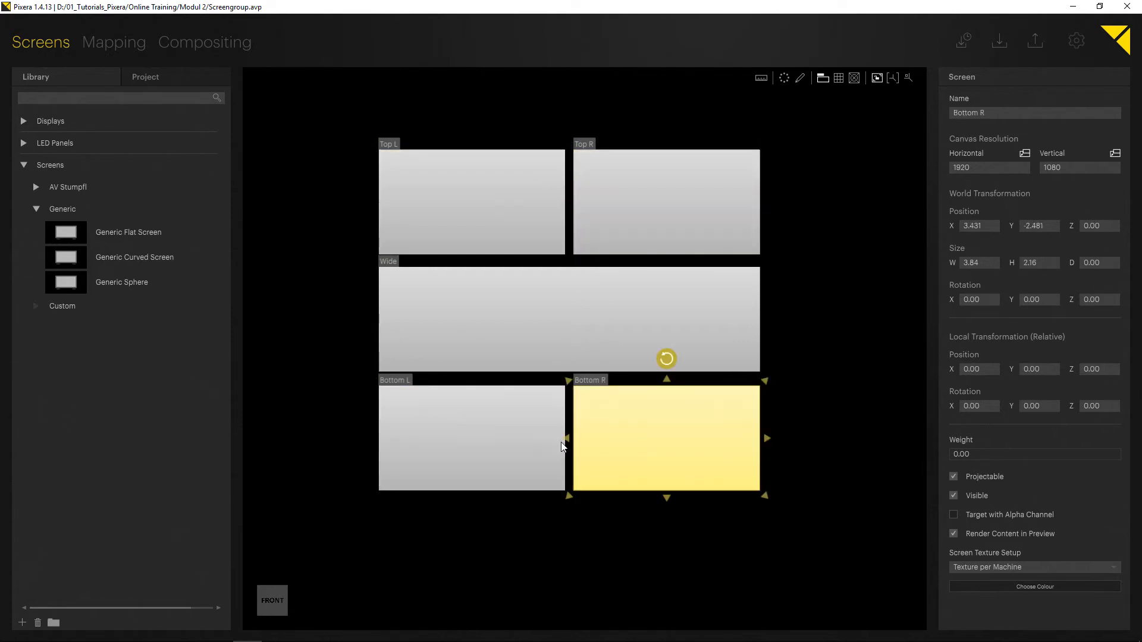
left_click(507, 330)
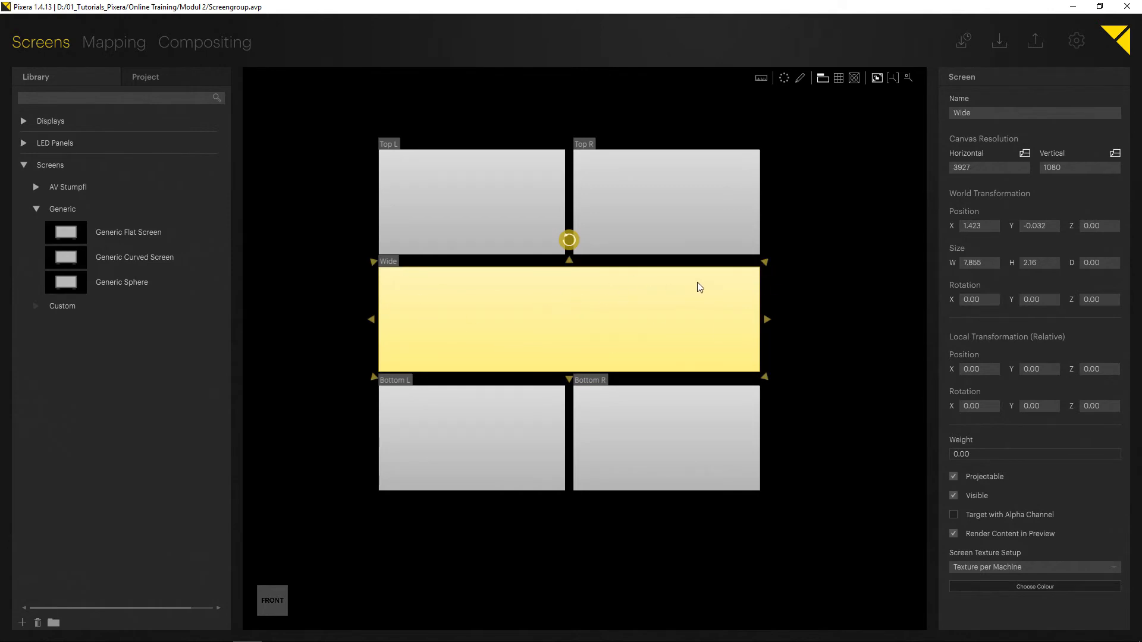
left_click(789, 275)
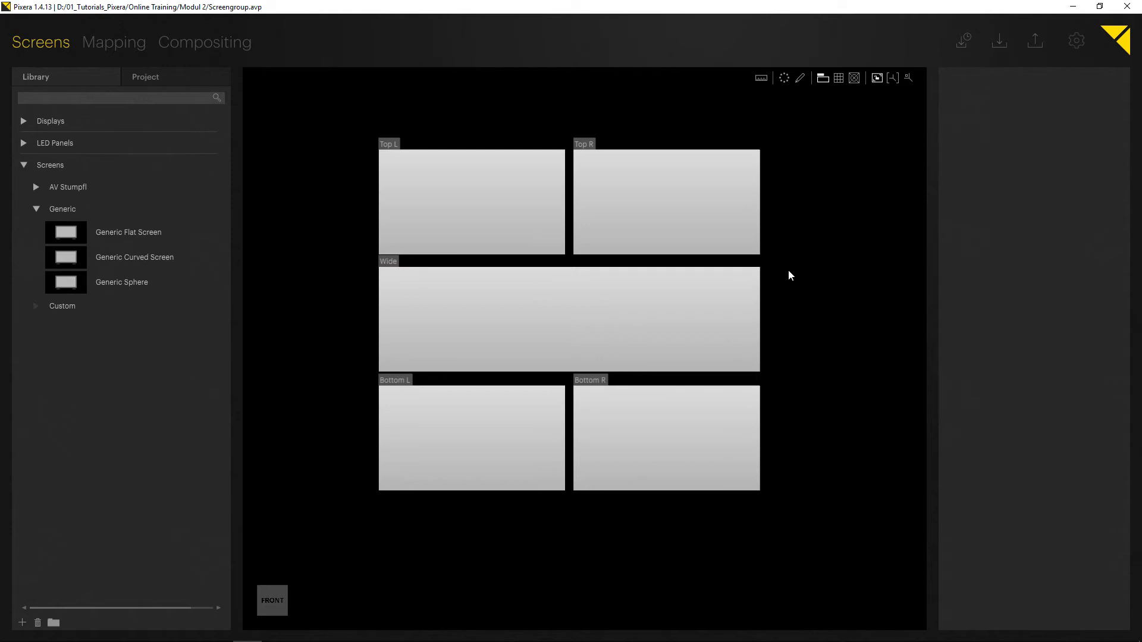
Select the Top L, Top R, Bottom L and Bottom R screens together and colour them teal.
left_click(524, 231)
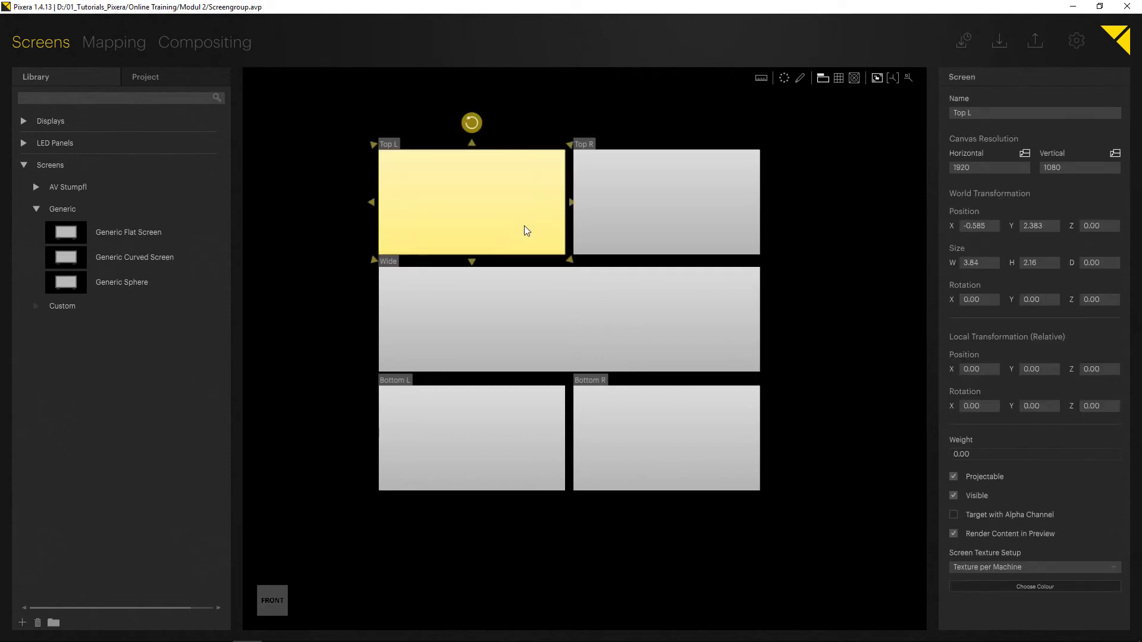
left_click(630, 217, "ctrl")
left_click(511, 431, "ctrl")
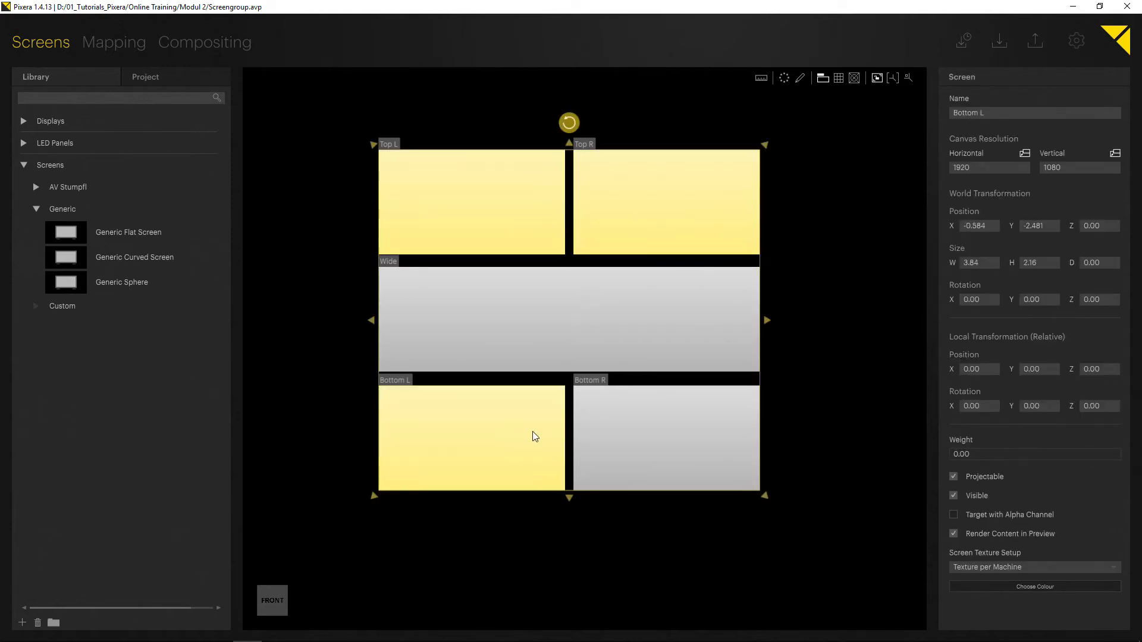
left_click(601, 434, "ctrl")
left_click(1023, 589)
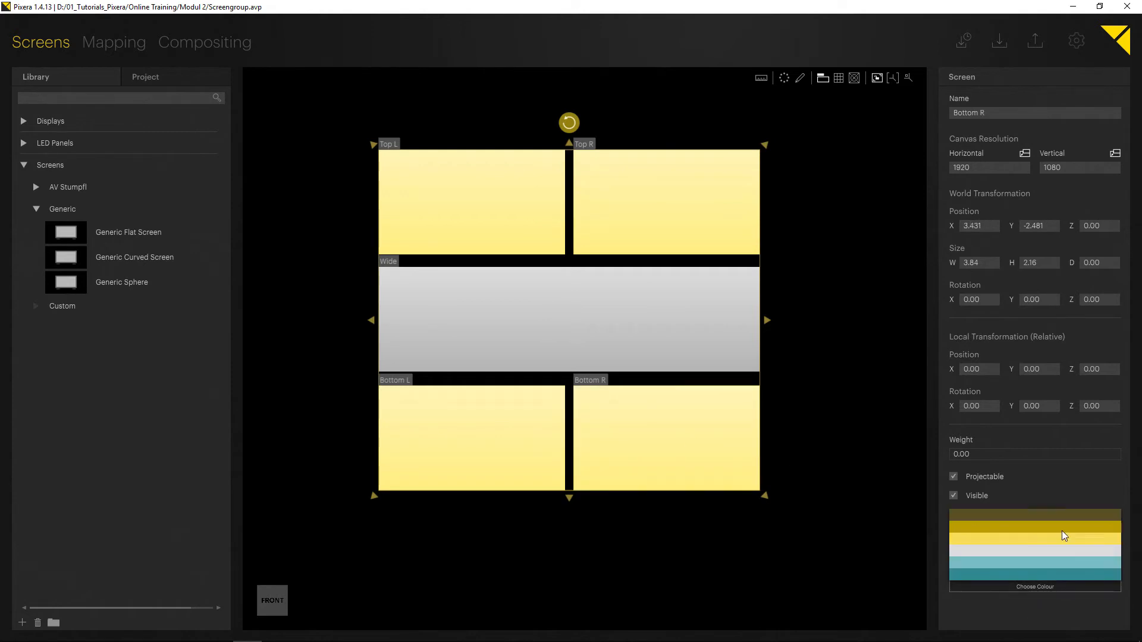
left_click(1009, 560)
left_click(842, 571)
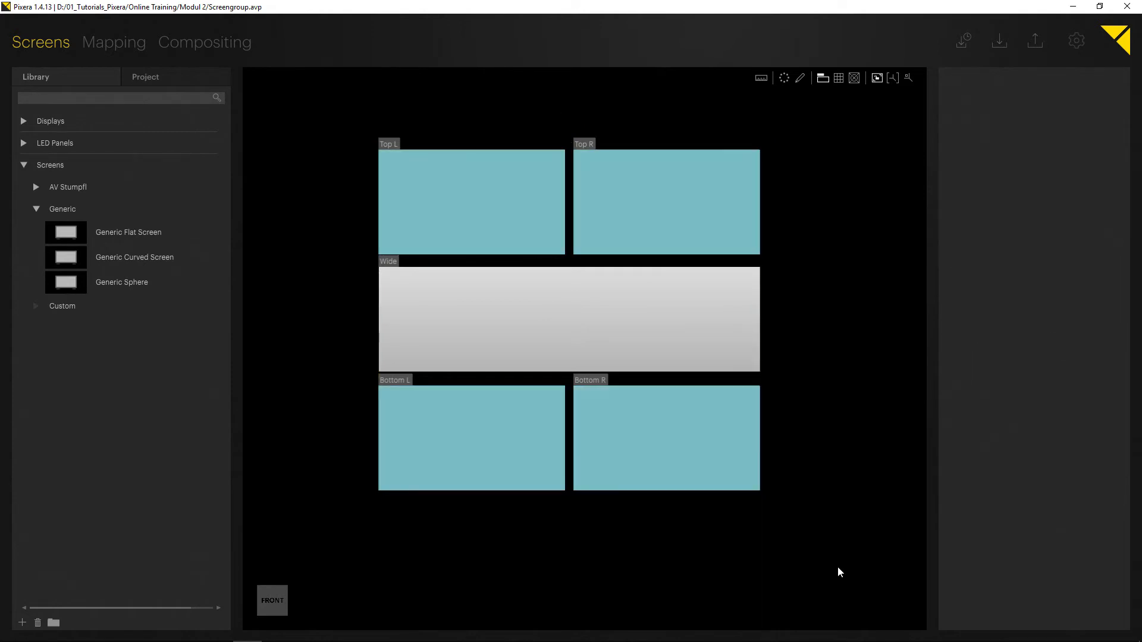
Colour the Wide screen yellow.
left_click(596, 355)
left_click(1007, 586)
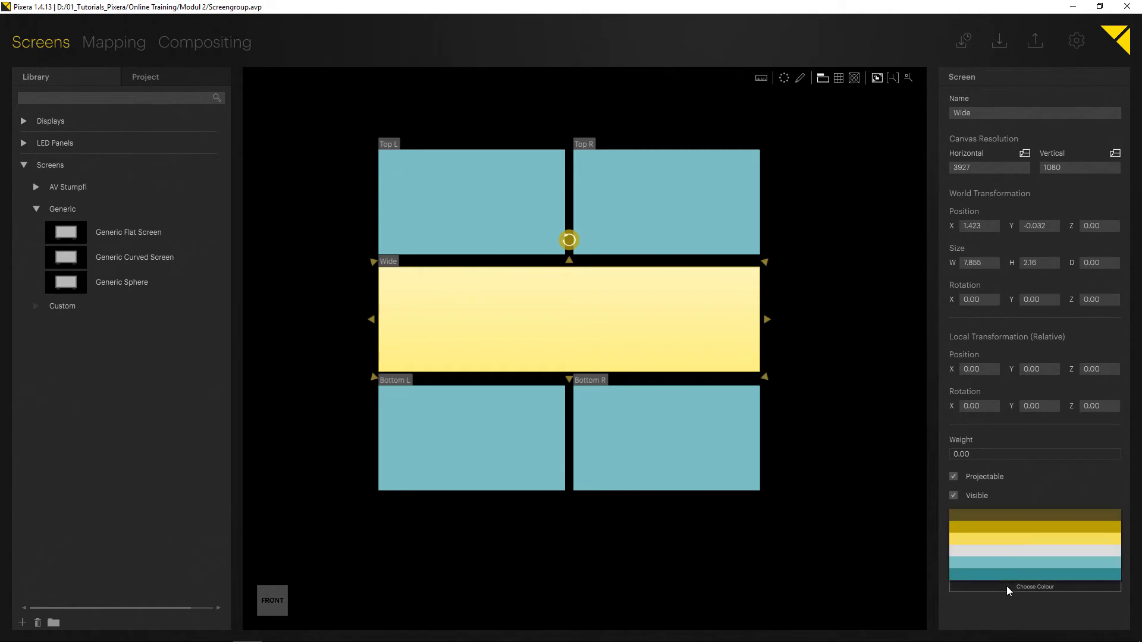
left_click(982, 539)
left_click(910, 423)
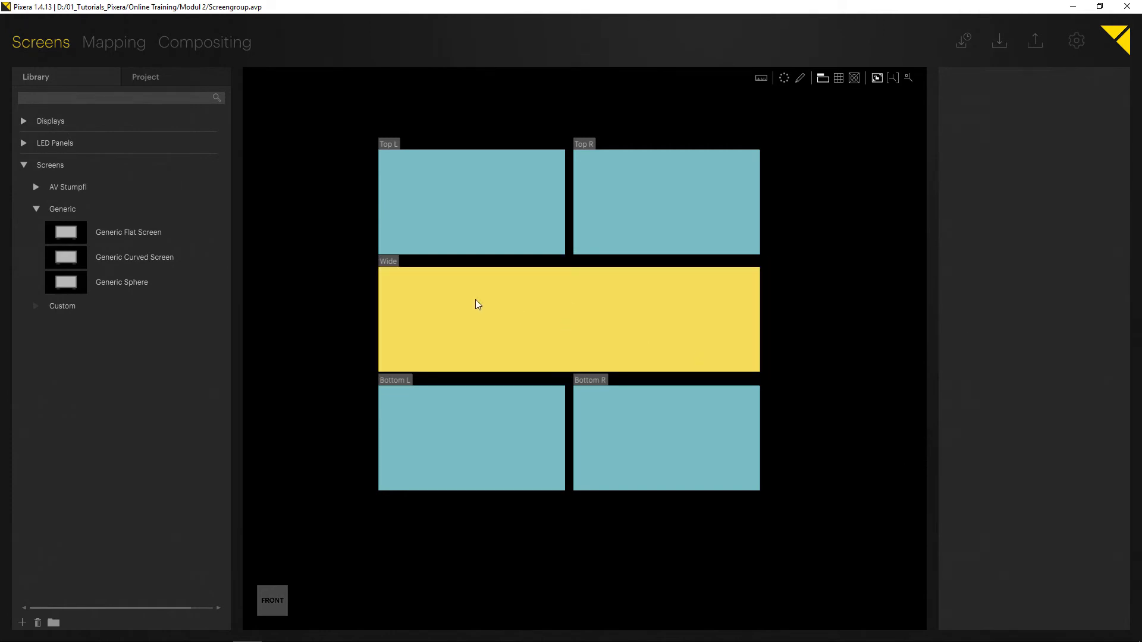
Open Compositing, enlarge the preview, and examine the Screen Group in the screen groups list.
left_click(231, 45)
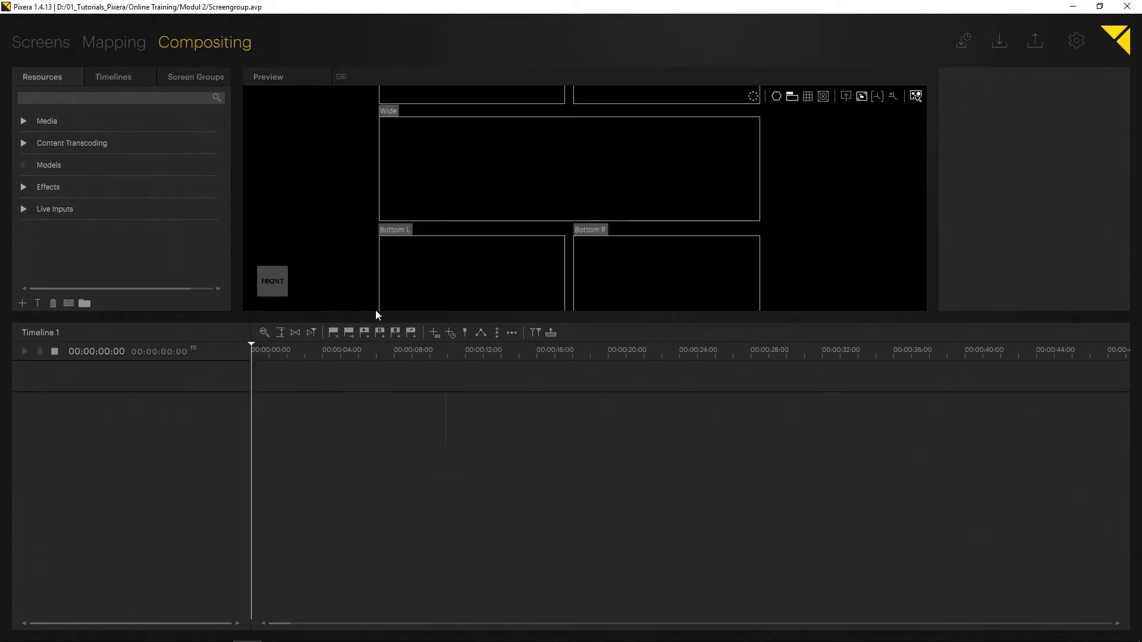
left_click_drag(377, 316, 392, 471)
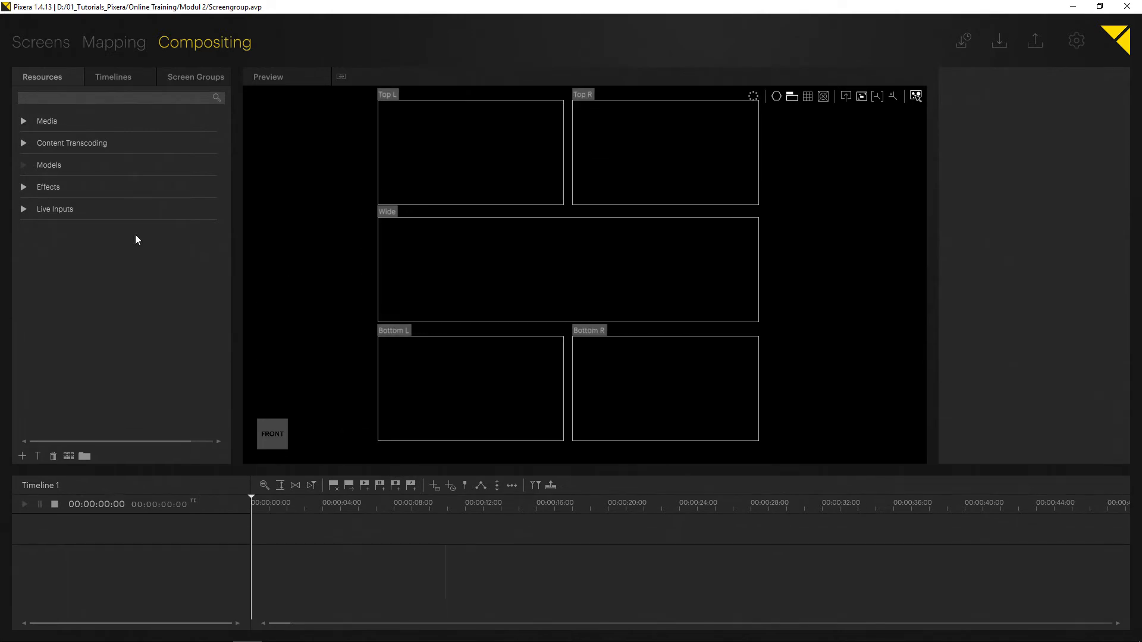
scroll(348, 273, "down", 4)
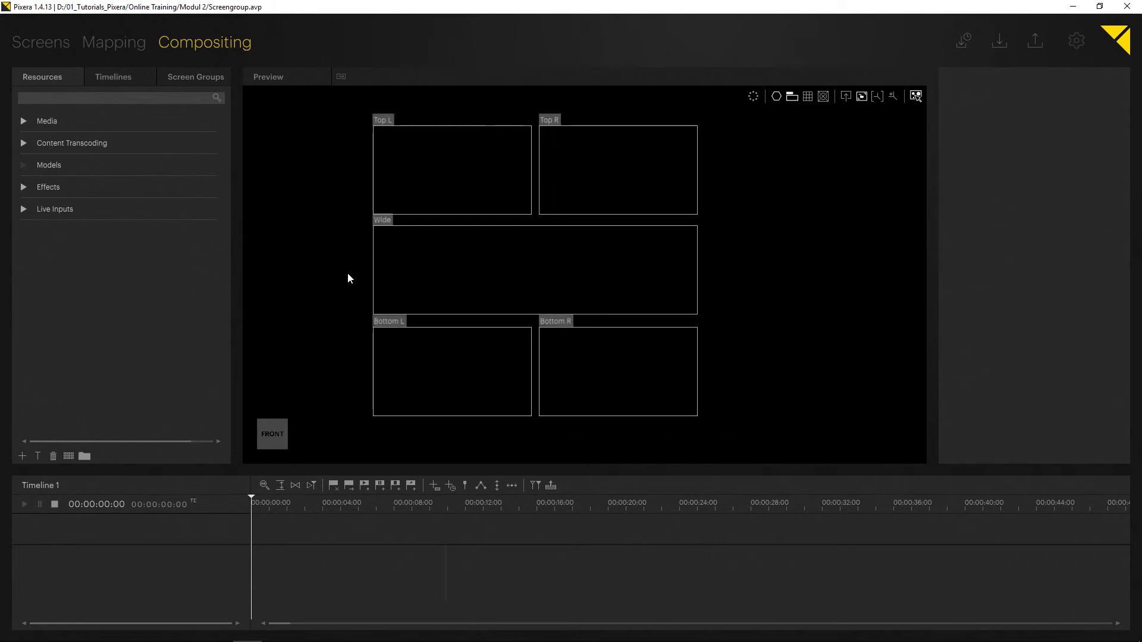
left_click_drag(385, 474, 378, 348)
middle_click_drag(356, 257, 406, 255)
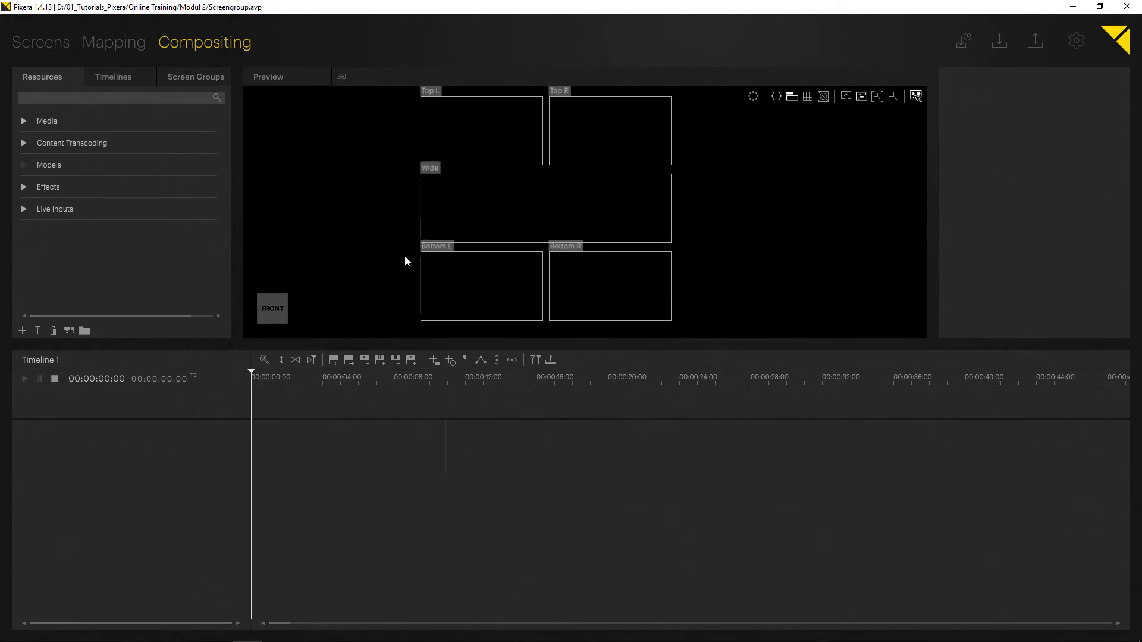
left_click(183, 74)
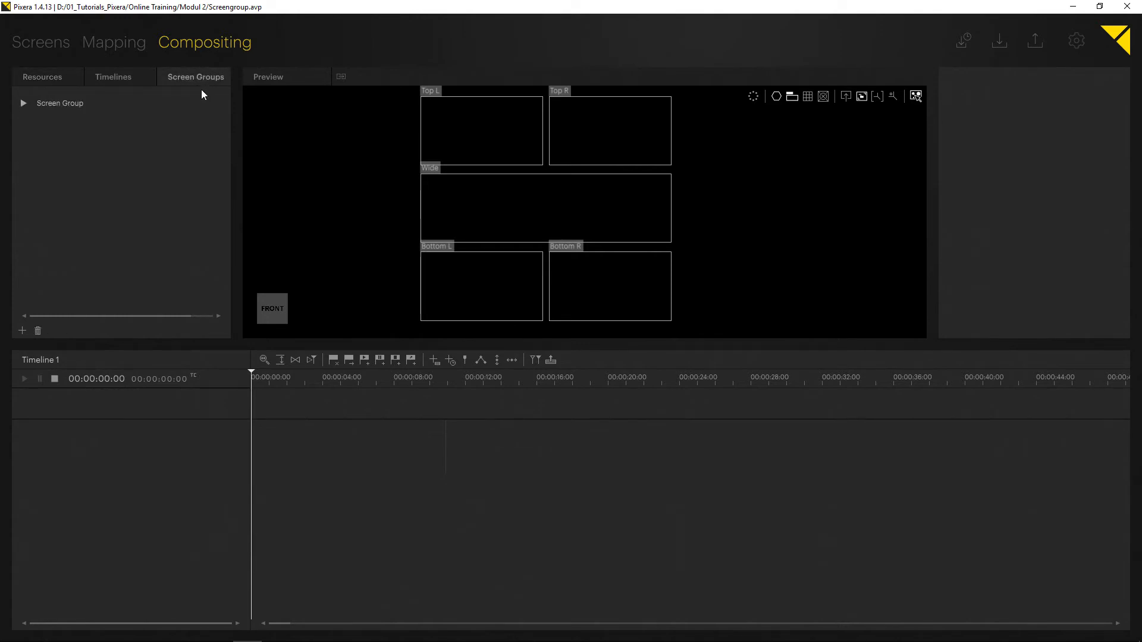
left_click(24, 104)
left_click(22, 103)
left_click(41, 83)
Add server_640x360.mp4 from Standard Content as a layer and scale it across all five screens.
left_click(24, 121)
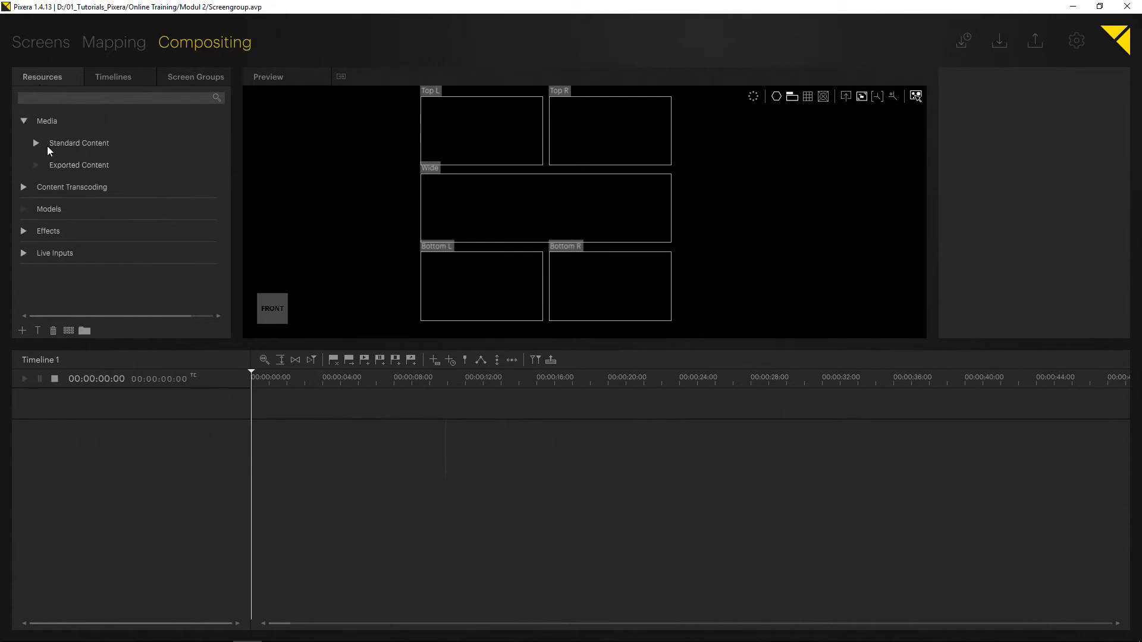
left_click(37, 143)
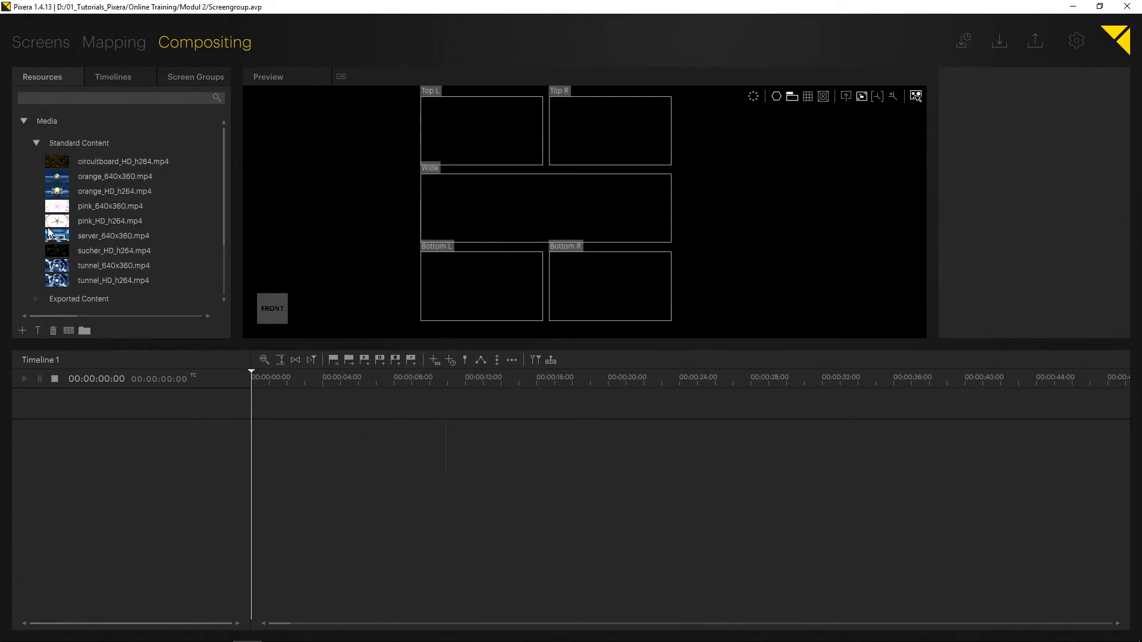
left_click_drag(49, 232, 444, 125)
left_click_drag(550, 183, 829, 421)
left_click_drag(584, 198, 502, 203)
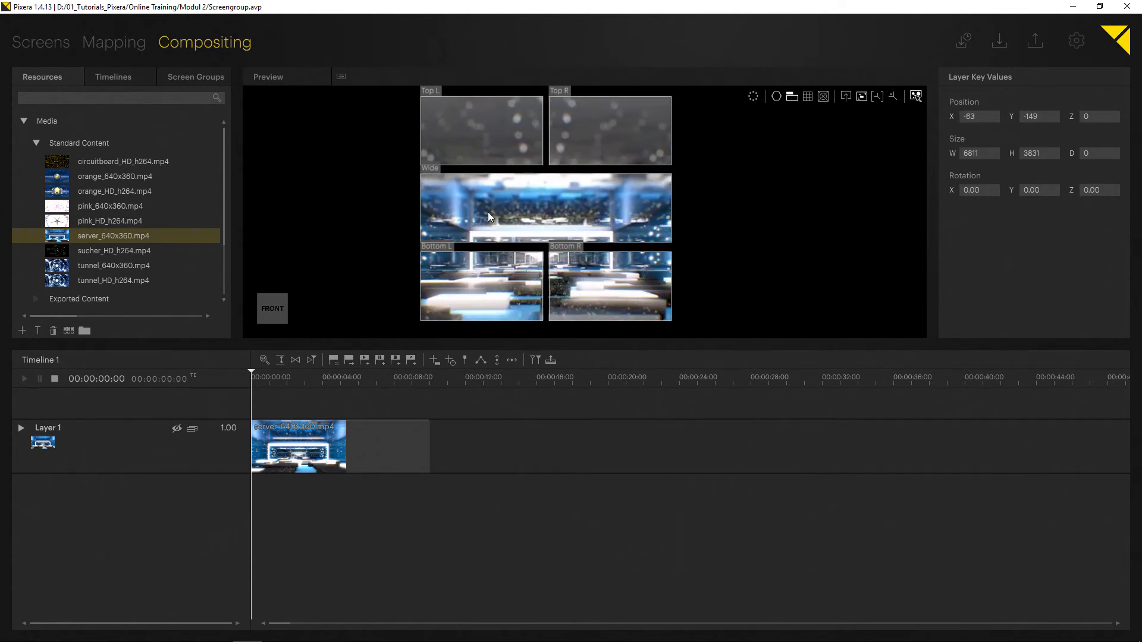
left_click(340, 229)
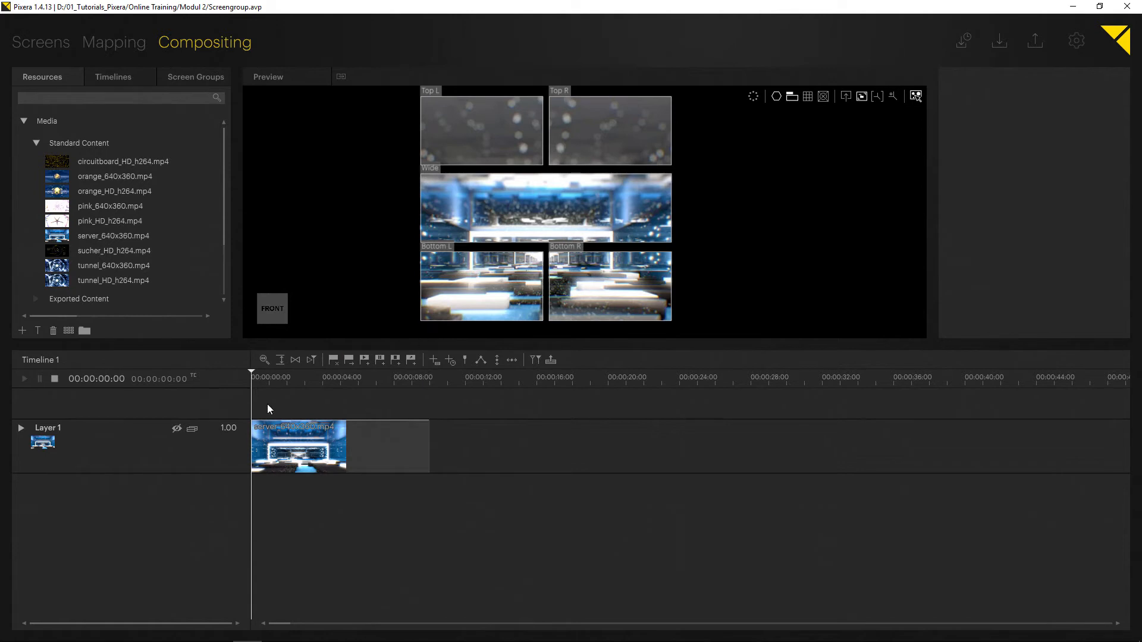
Examine the layer's Screen Presence options and the screen groups list.
left_click(60, 429)
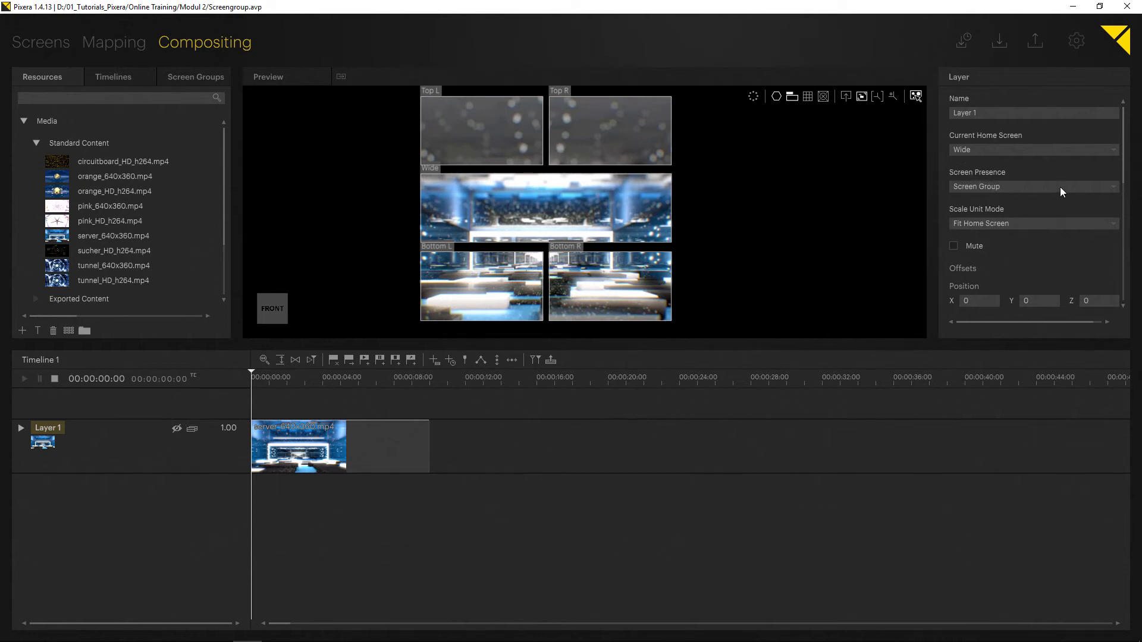
left_click(1044, 186)
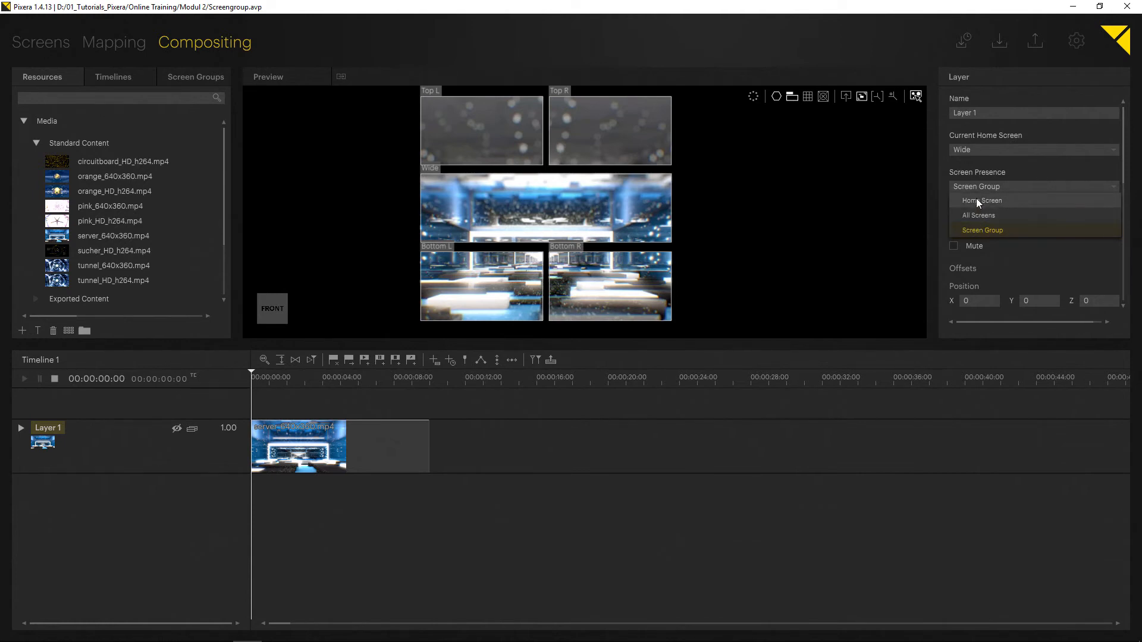
left_click(939, 230)
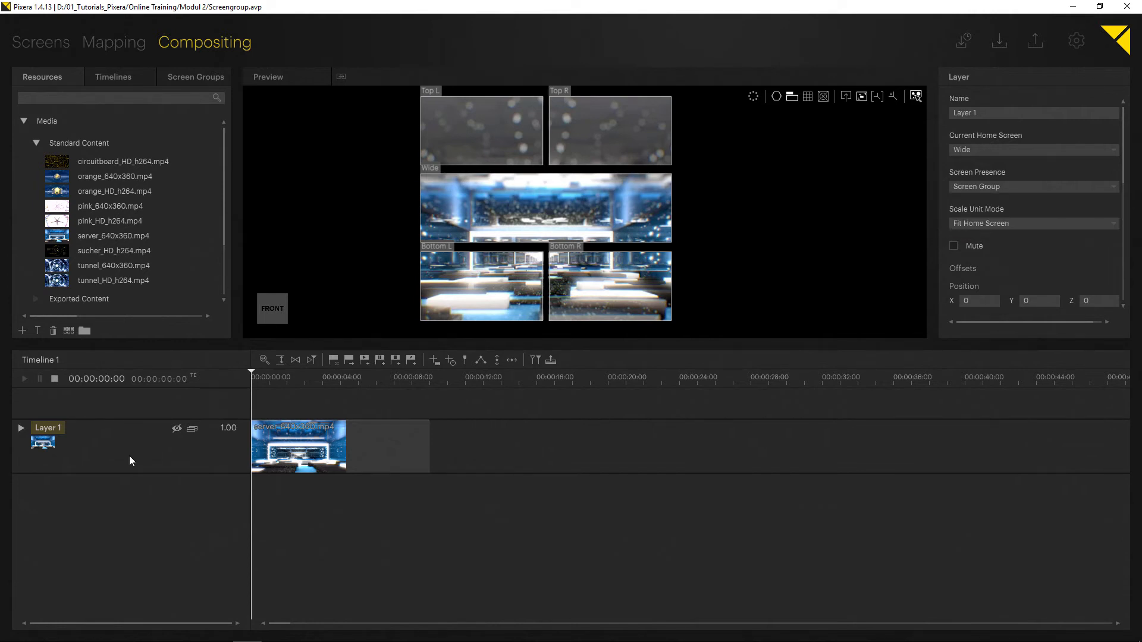
right_click(80, 433)
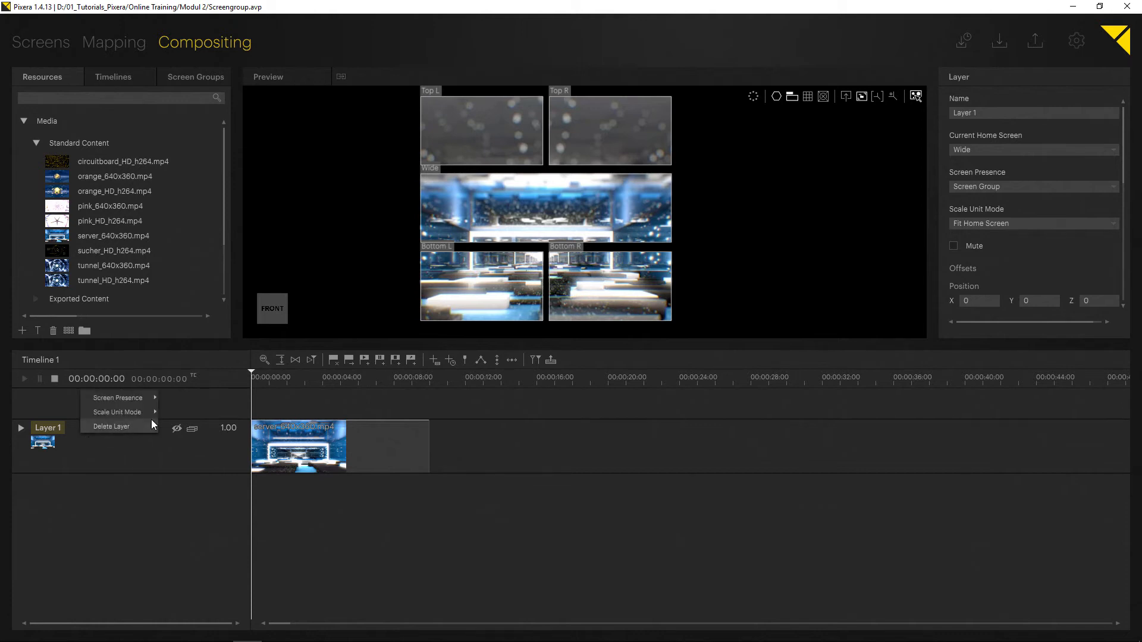
mouse_move(130, 405)
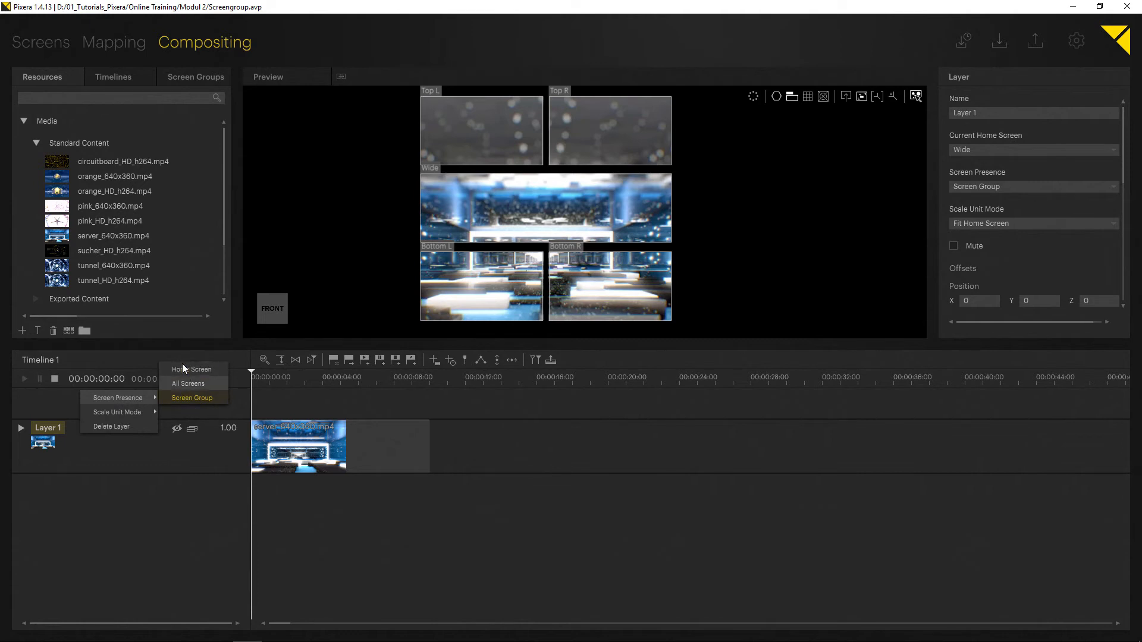
left_click(141, 460)
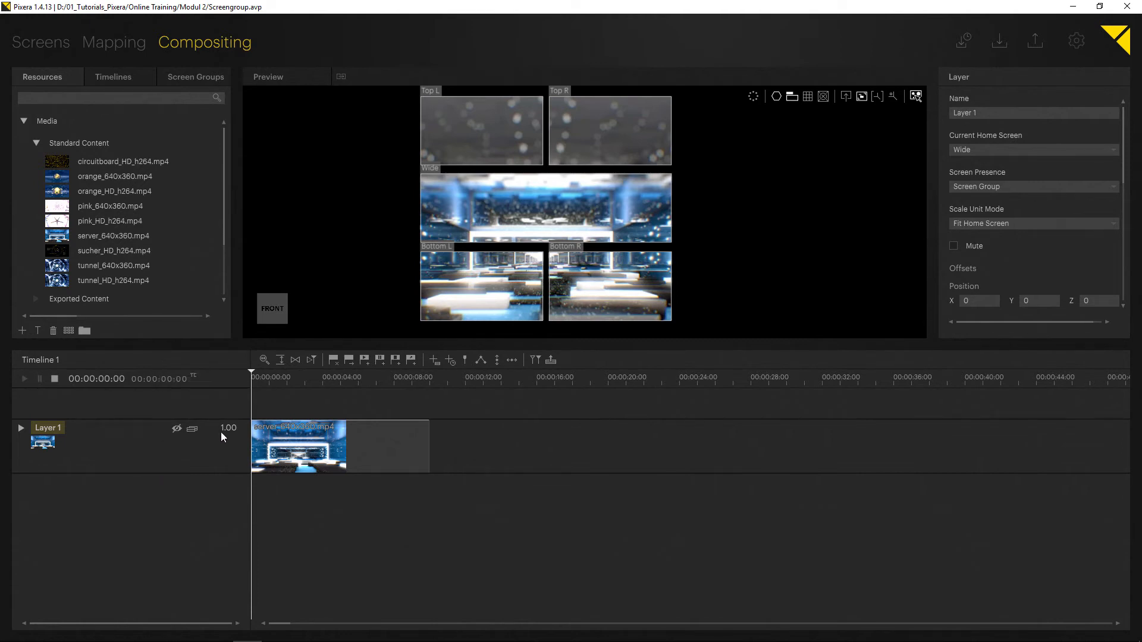
right_click(106, 426)
mouse_move(131, 392)
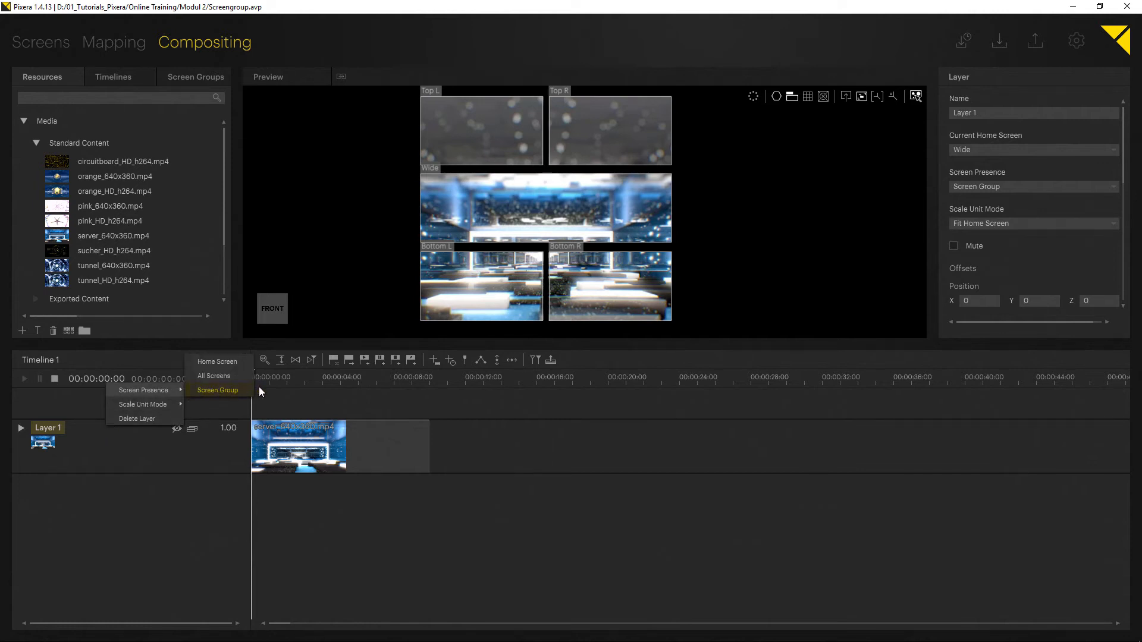
left_click(347, 293)
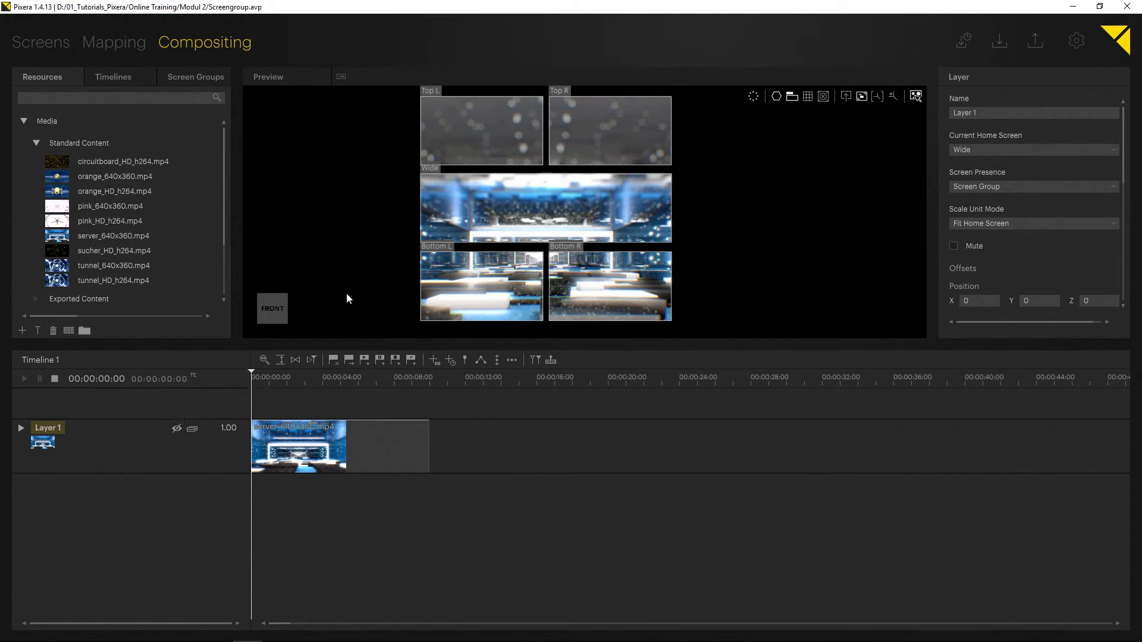
left_click(180, 84)
left_click(23, 104)
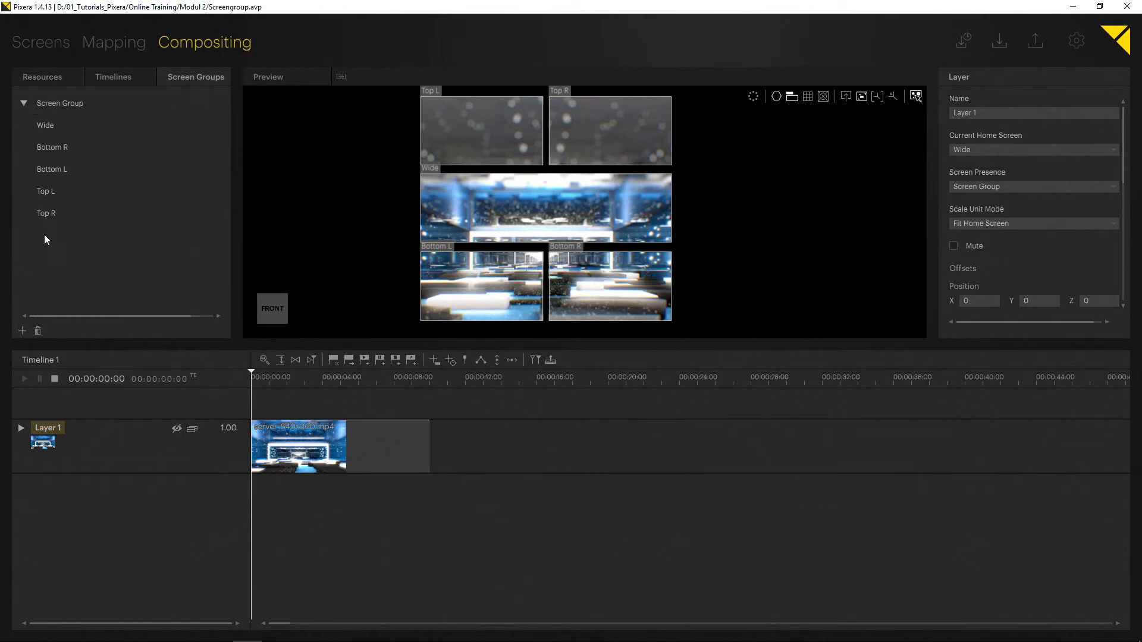
Set the layer's screen presence to All Screens.
right_click(123, 437)
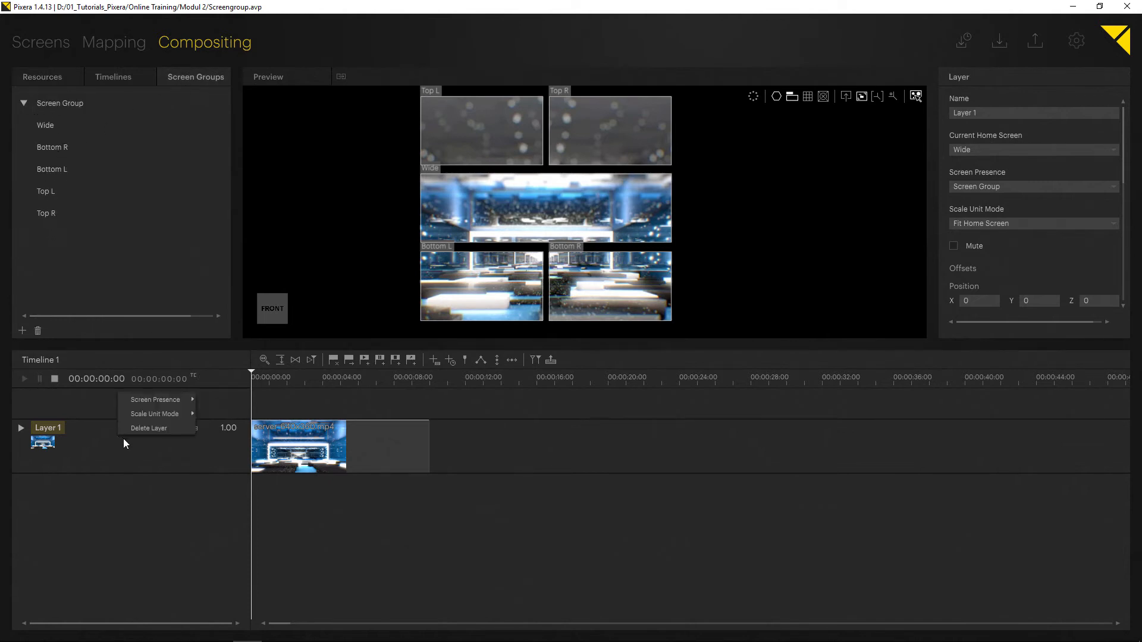
mouse_move(148, 410)
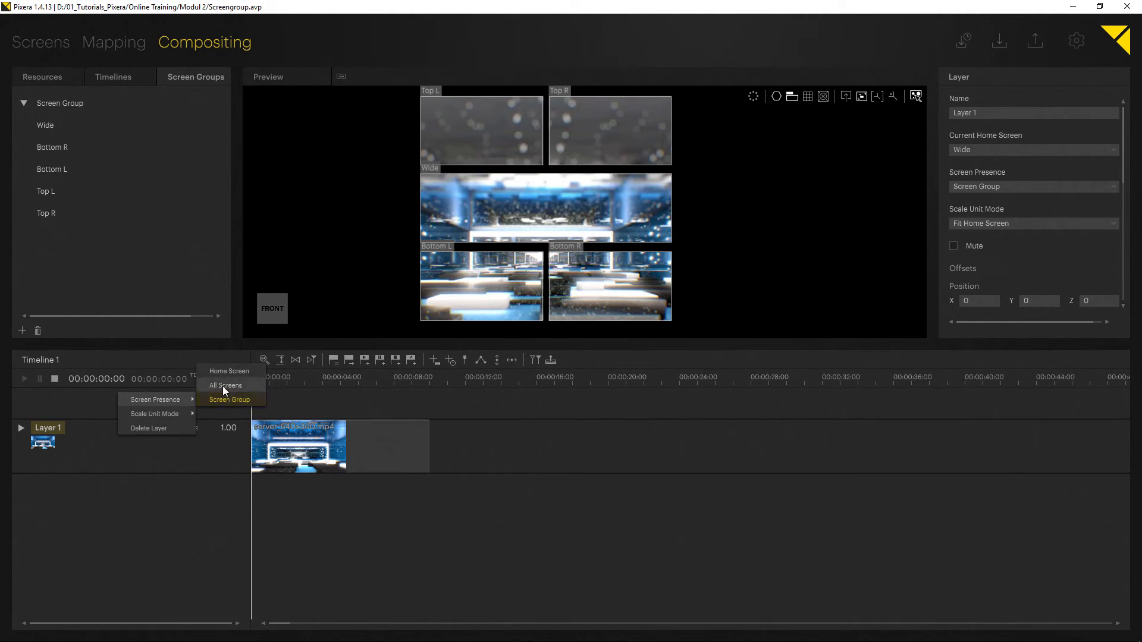
left_click(222, 386)
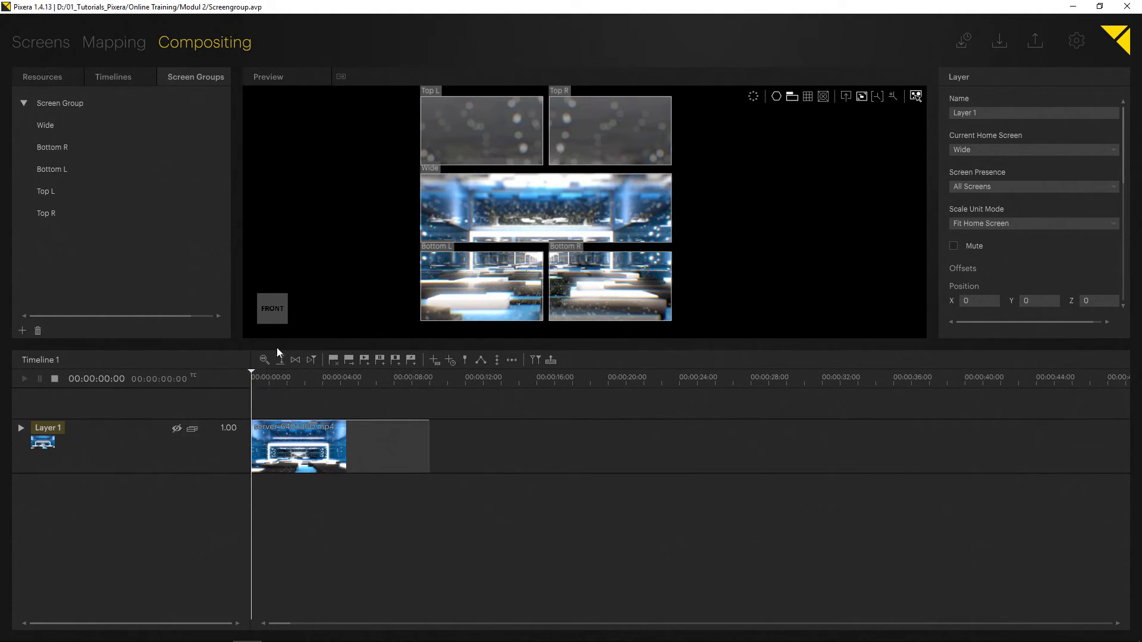
Set the layer's screen presence to Home Screen.
right_click(108, 428)
mouse_move(147, 392)
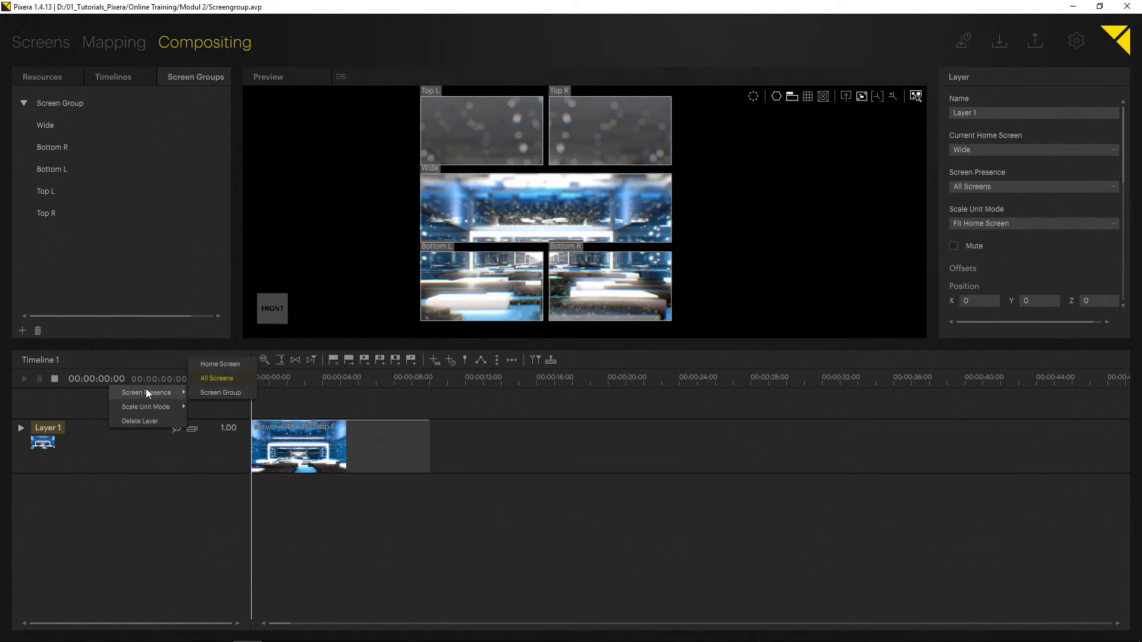
left_click(217, 363)
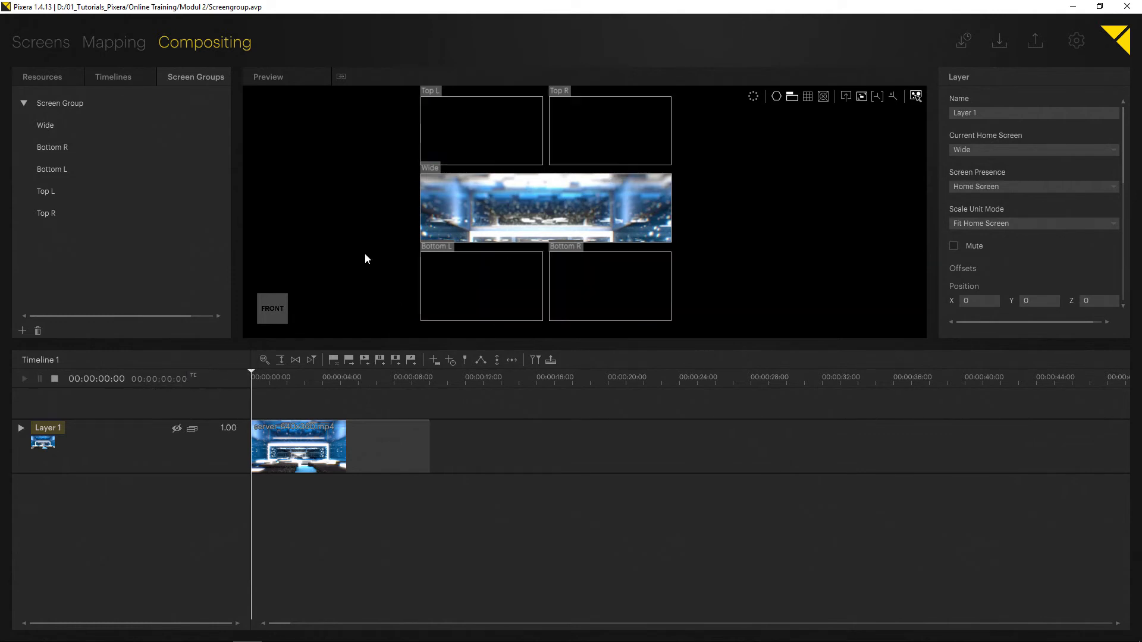
mouse_move(533, 216)
left_mouse_down()
mouse_move(584, 306)
mouse_move(580, 181)
mouse_move(526, 161)
mouse_move(580, 276)
mouse_move(516, 183)
mouse_move(591, 261)
mouse_move(489, 272)
mouse_move(535, 213)
mouse_move(511, 279)
mouse_move(527, 193)
mouse_move(529, 202)
left_mouse_up()
left_click(135, 438)
Switch the layer's current home screen to Bottom R, followed by Bottom L.
left_click(984, 149)
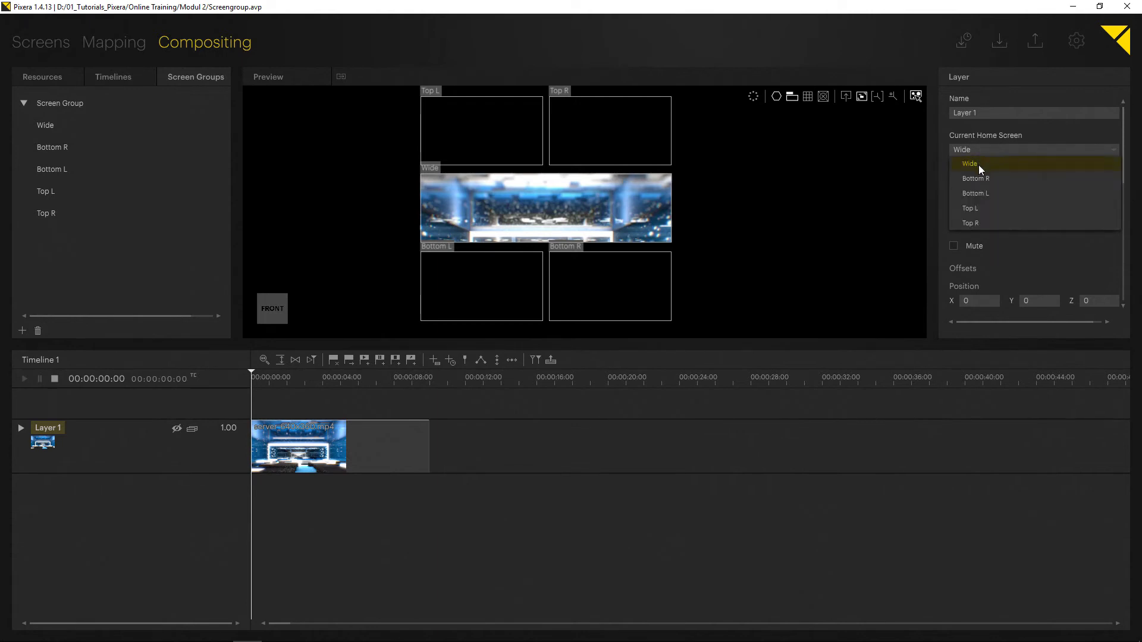
left_click(981, 178)
left_click(974, 148)
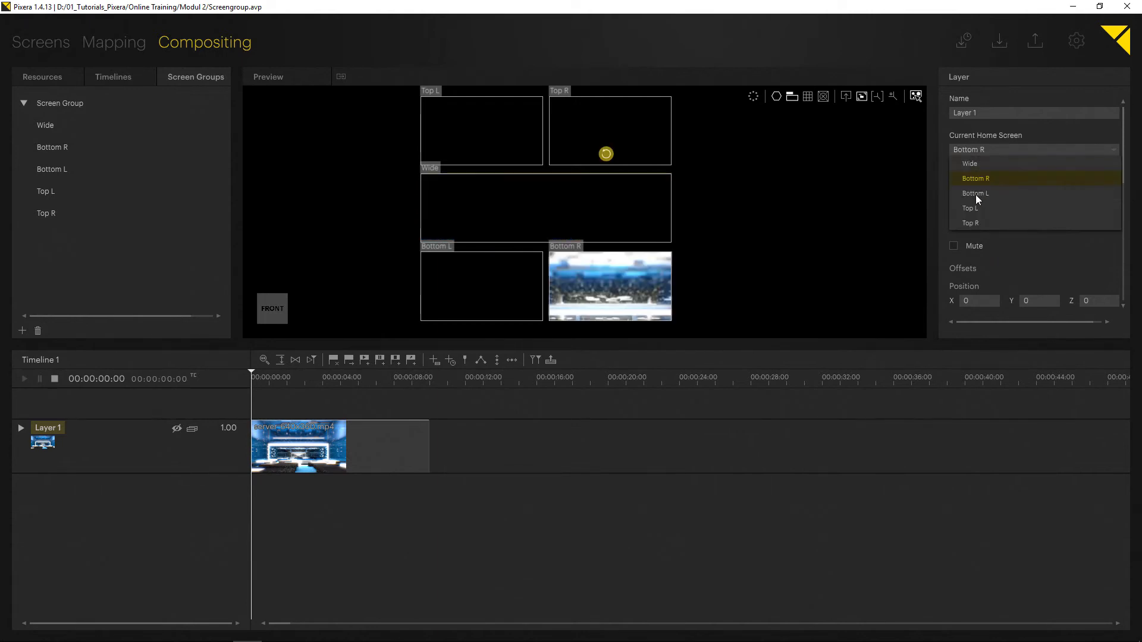
left_click(975, 194)
Set the layer's current home screen to Top L, Top R, and back to Wide.
left_click(973, 151)
left_click(970, 208)
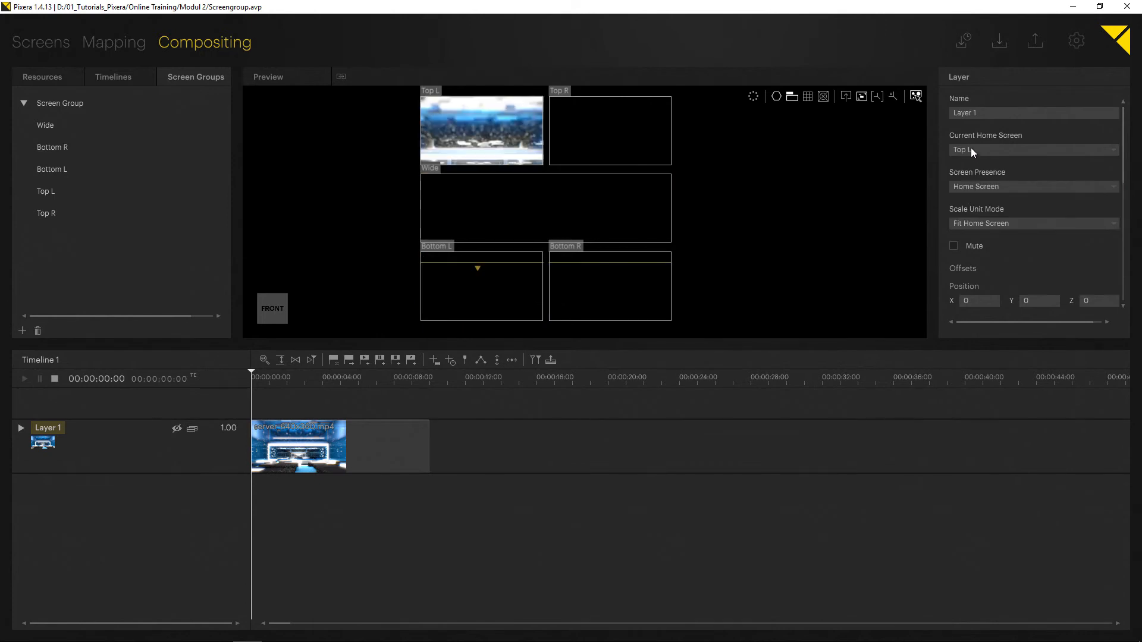
left_click(971, 150)
left_click(970, 223)
left_click(977, 147)
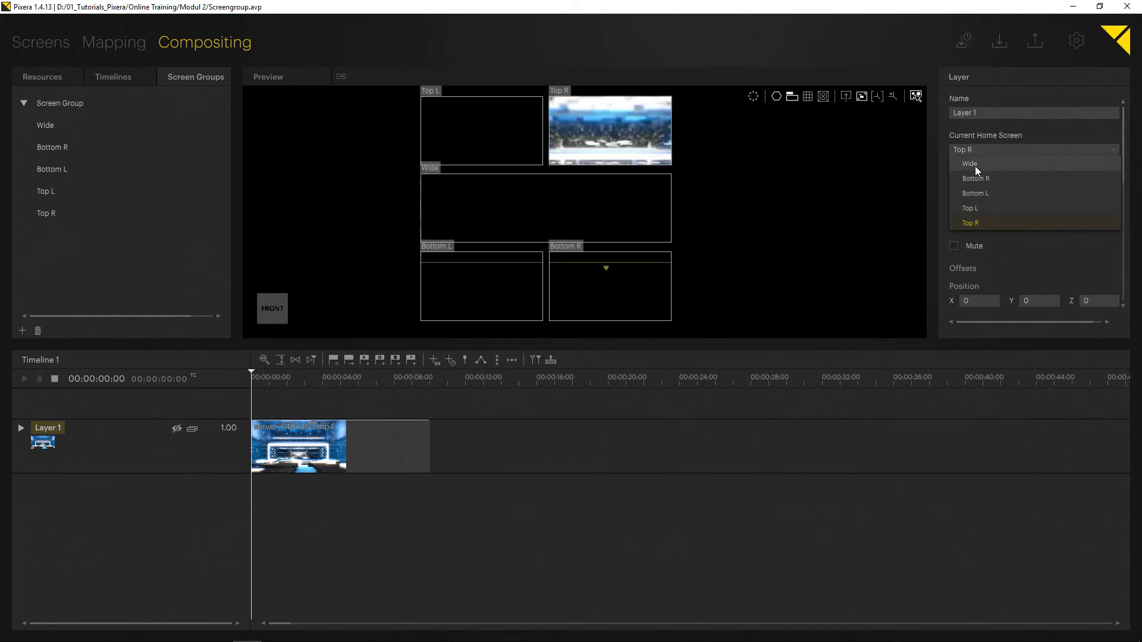
left_click(976, 164)
Assign the layer's home screen by dropping it onto Bottom L, Bottom R, and finally Wide in the preview.
left_click_drag(47, 429, 497, 284)
left_click_drag(76, 438, 613, 291)
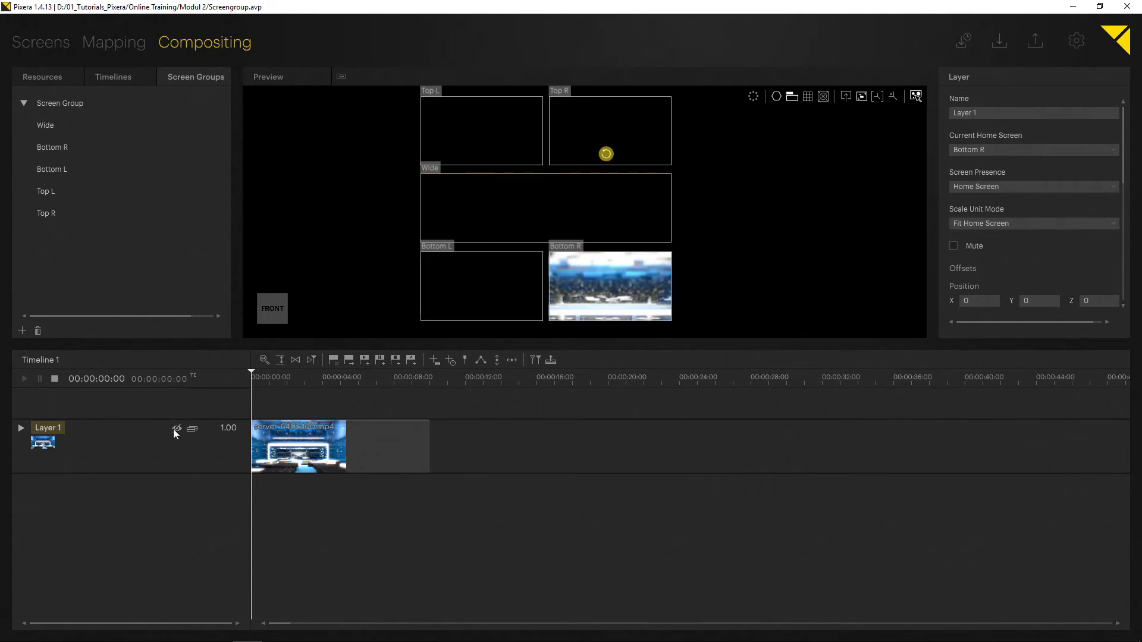
left_click_drag(43, 440, 531, 224)
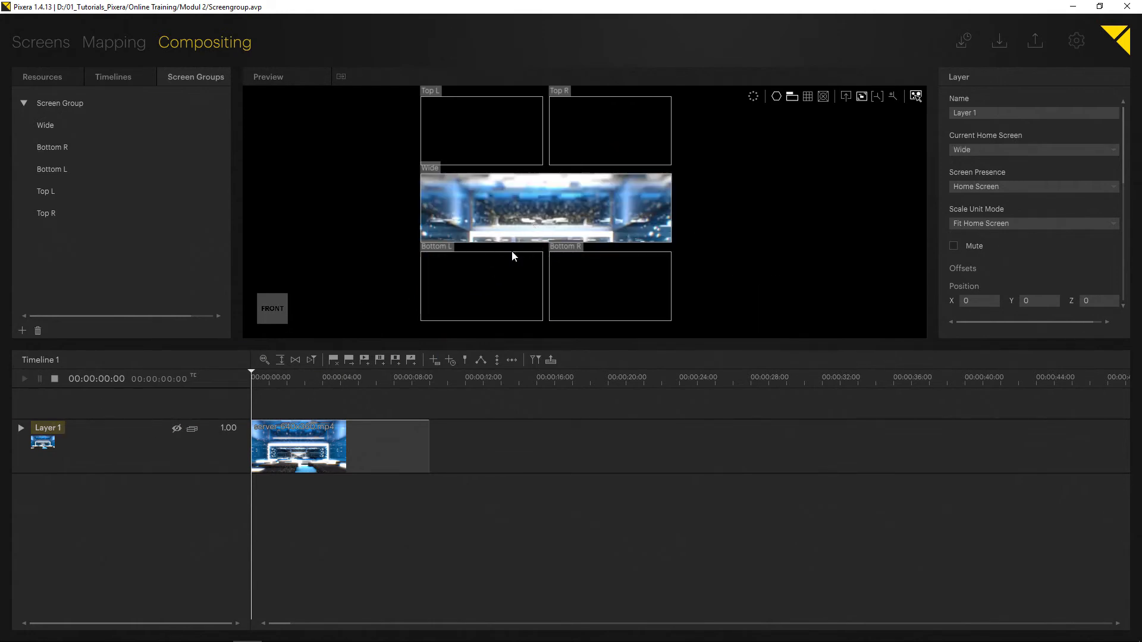
Set the layer's screen presence back to Screen Group.
right_click(78, 434)
mouse_move(101, 412)
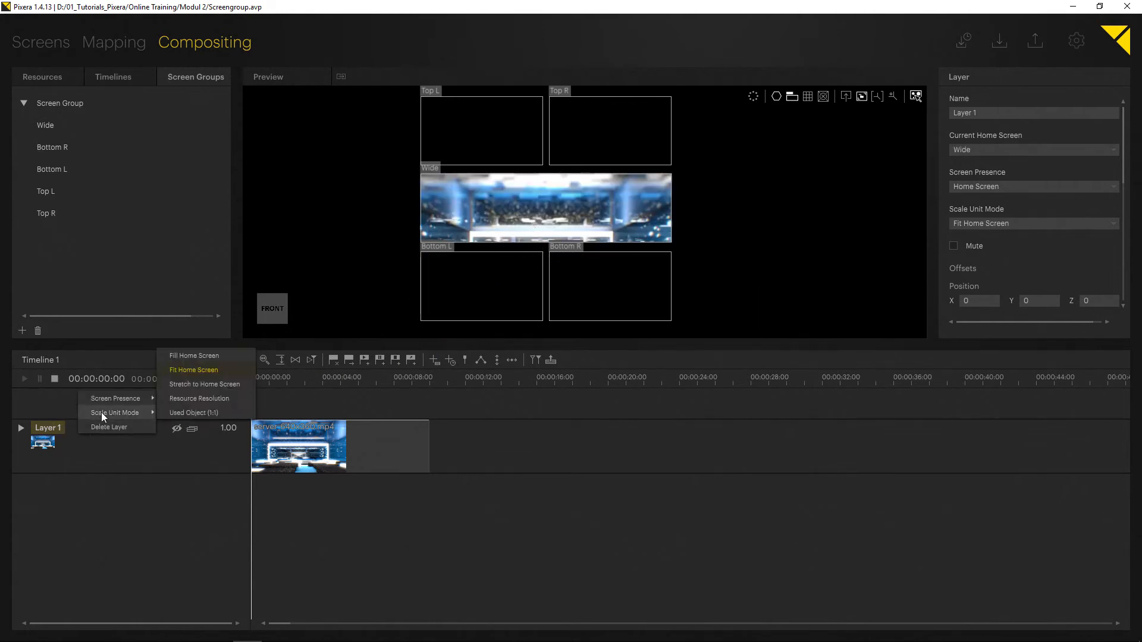
mouse_move(134, 399)
left_click(180, 396)
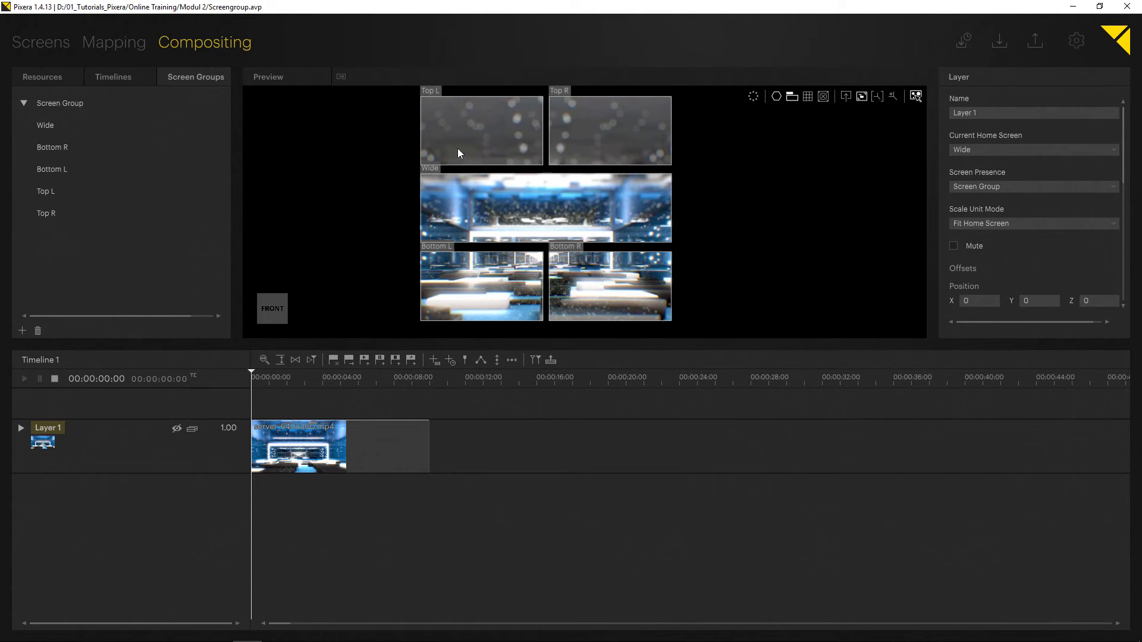
Add a new screen group and rename the original Screen Group to Top.
middle_click_drag(387, 165, 395, 171)
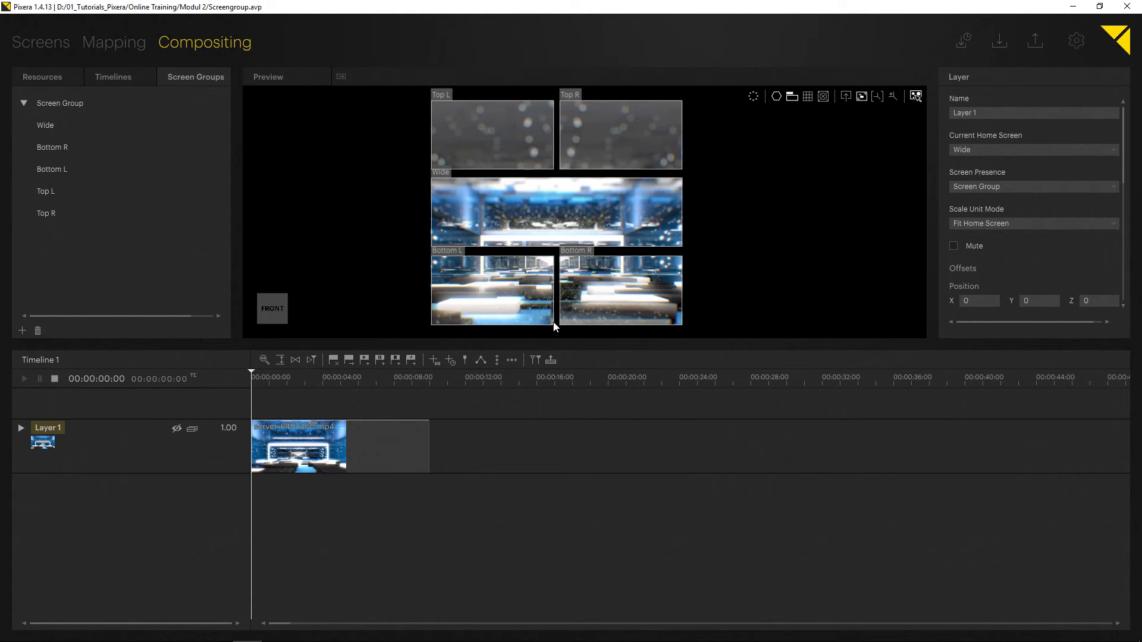
left_click(85, 213)
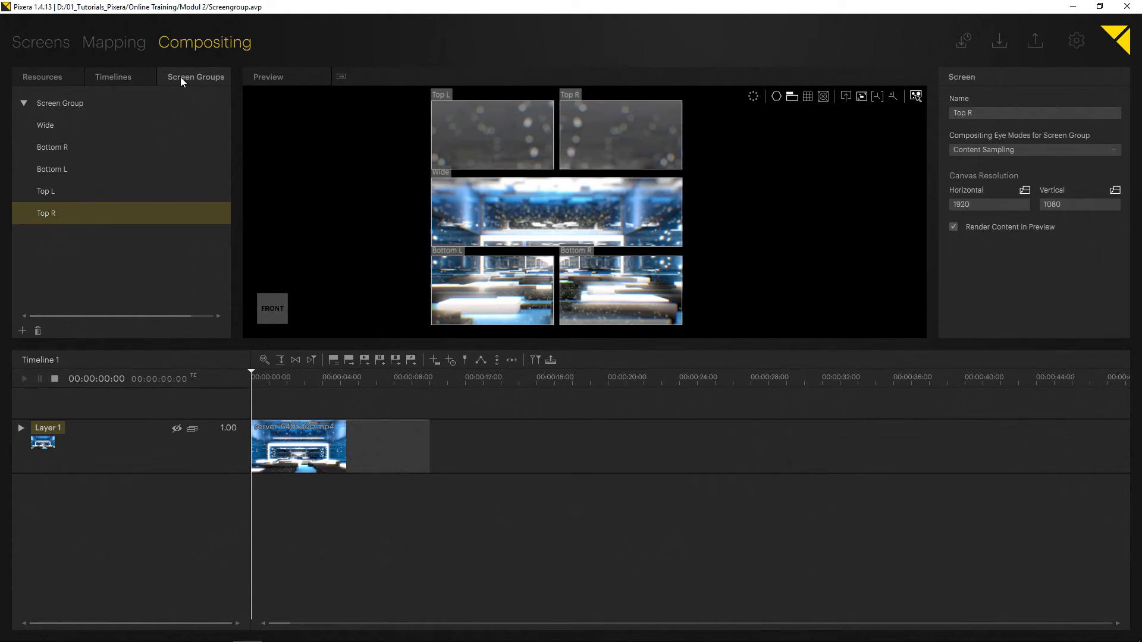
left_click(22, 331)
left_click(53, 235)
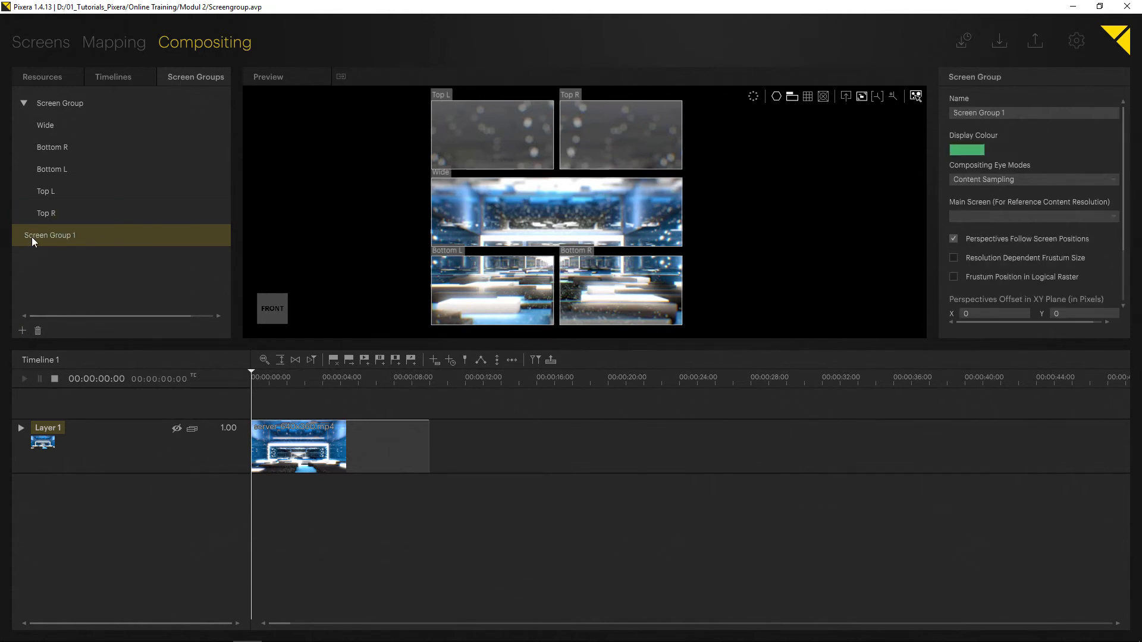
left_click(67, 102)
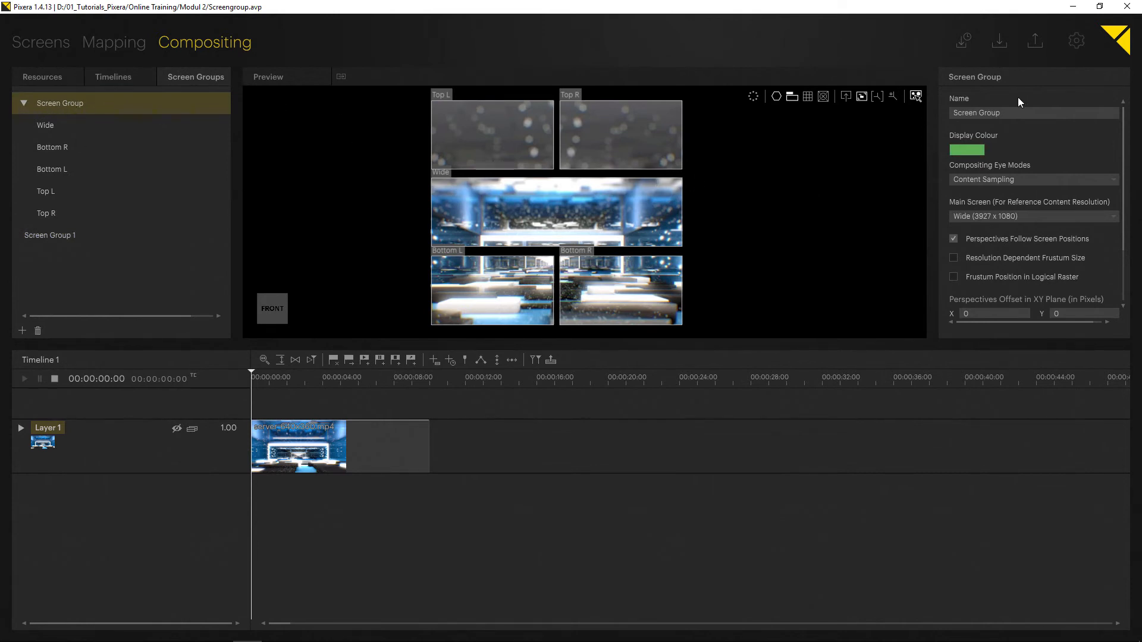
left_click(1013, 114)
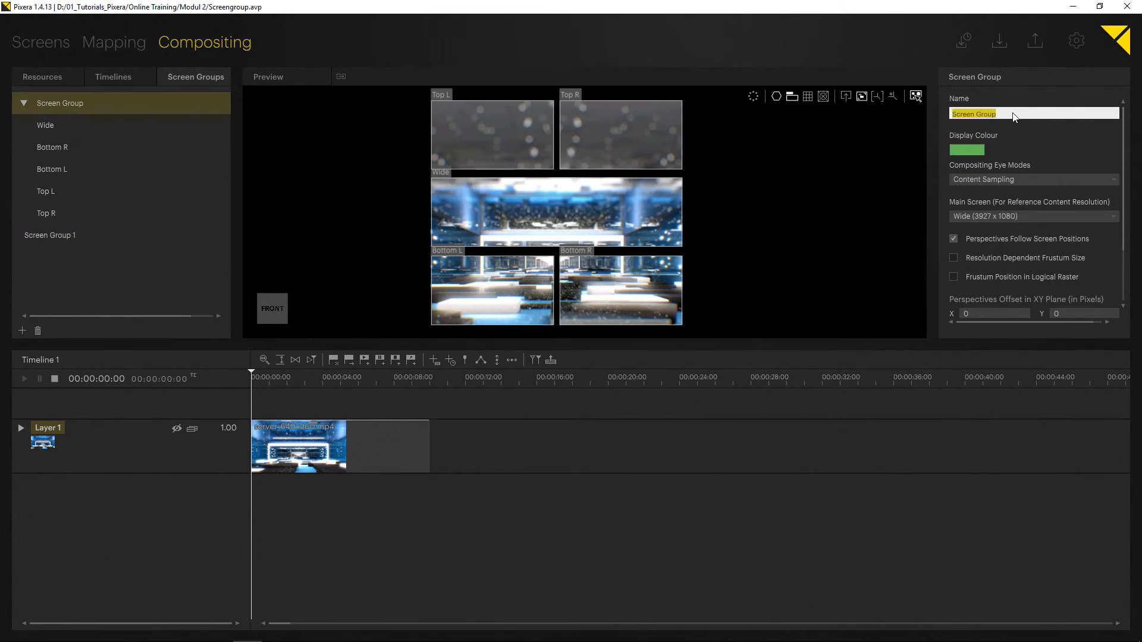
type("Top")
Rename Screen Group 1 to Mid.
left_click(73, 234)
left_click(1026, 111)
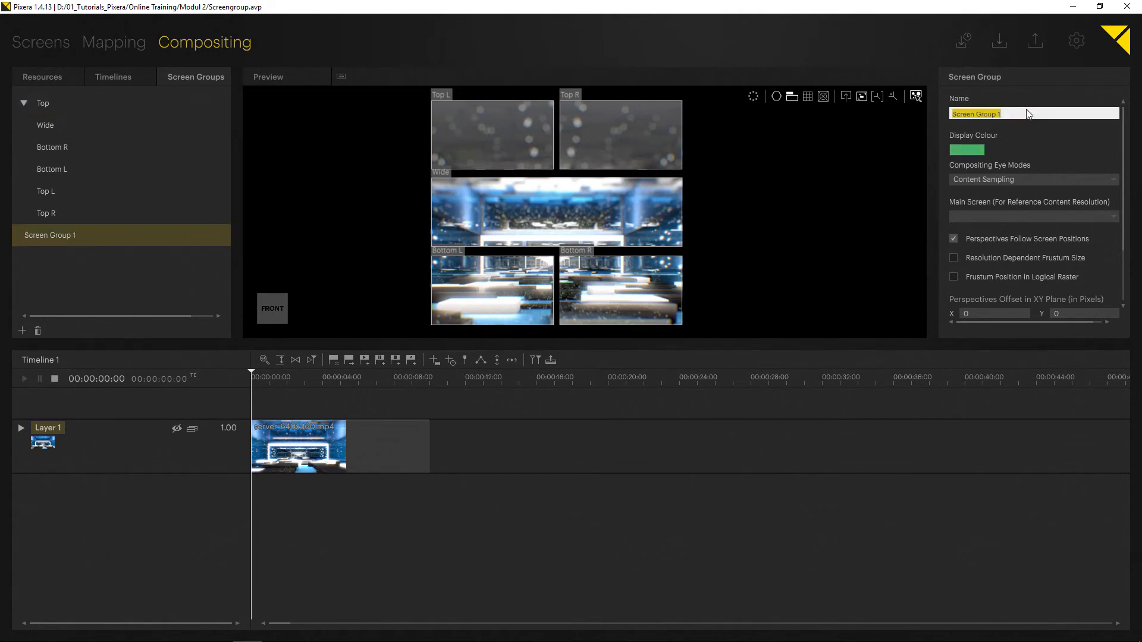
type("Mid")
Add another screen group and name it Bottom.
left_click(53, 300)
left_click(23, 331)
left_click(53, 253)
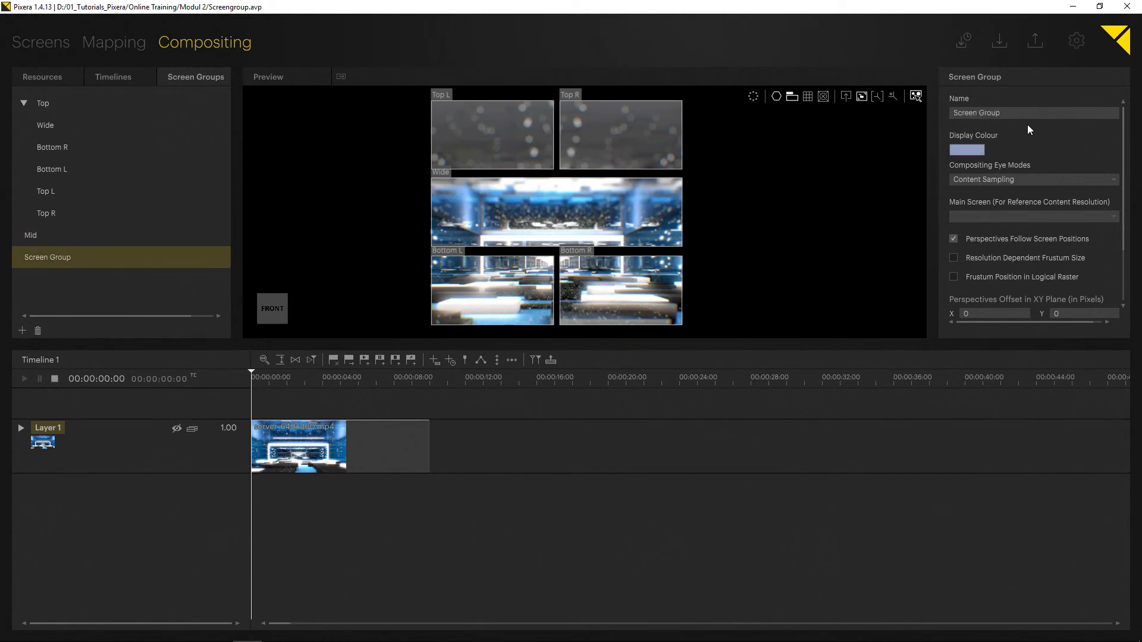
left_click(1027, 113)
type("Bottom")
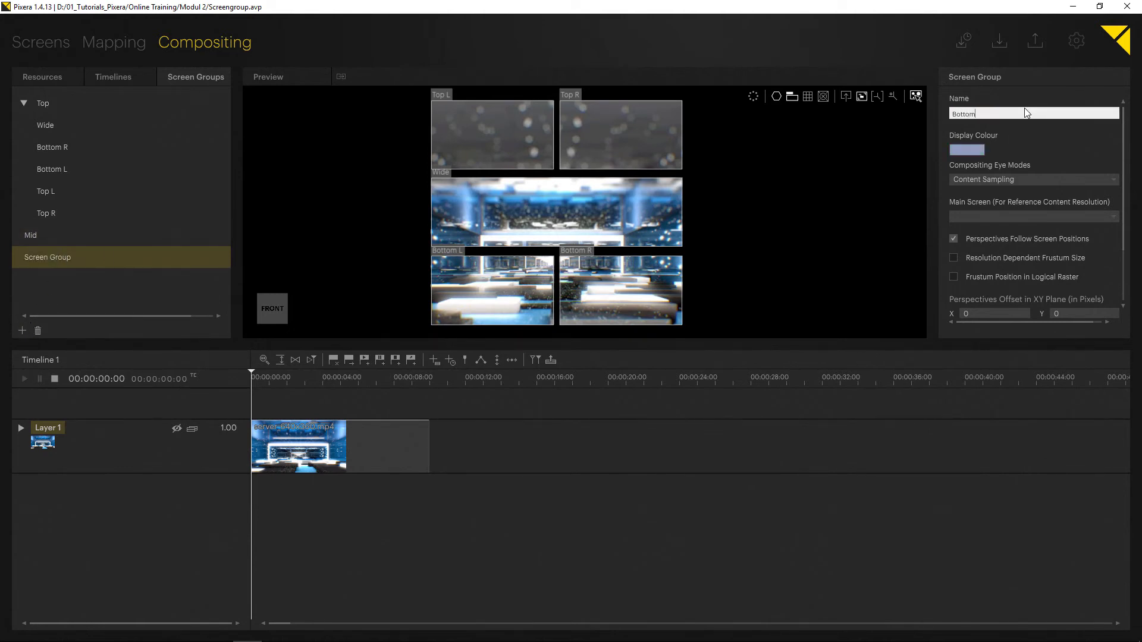
key("Return")
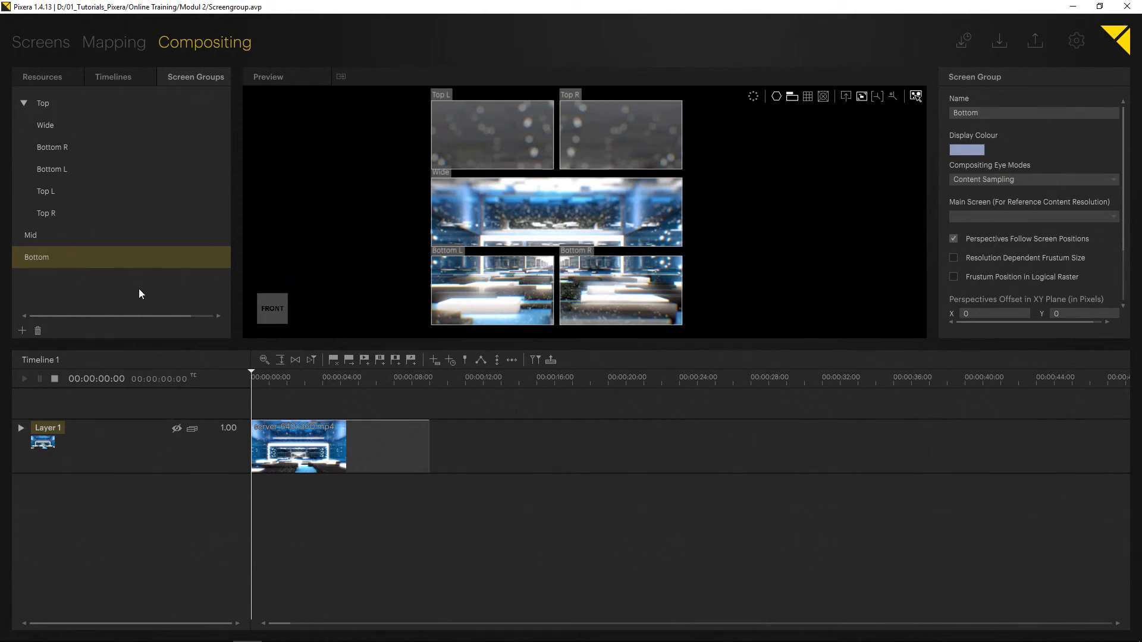
Move Wide into the Mid group and Bottom R and Bottom L into the Bottom group.
left_click_drag(48, 125, 69, 236)
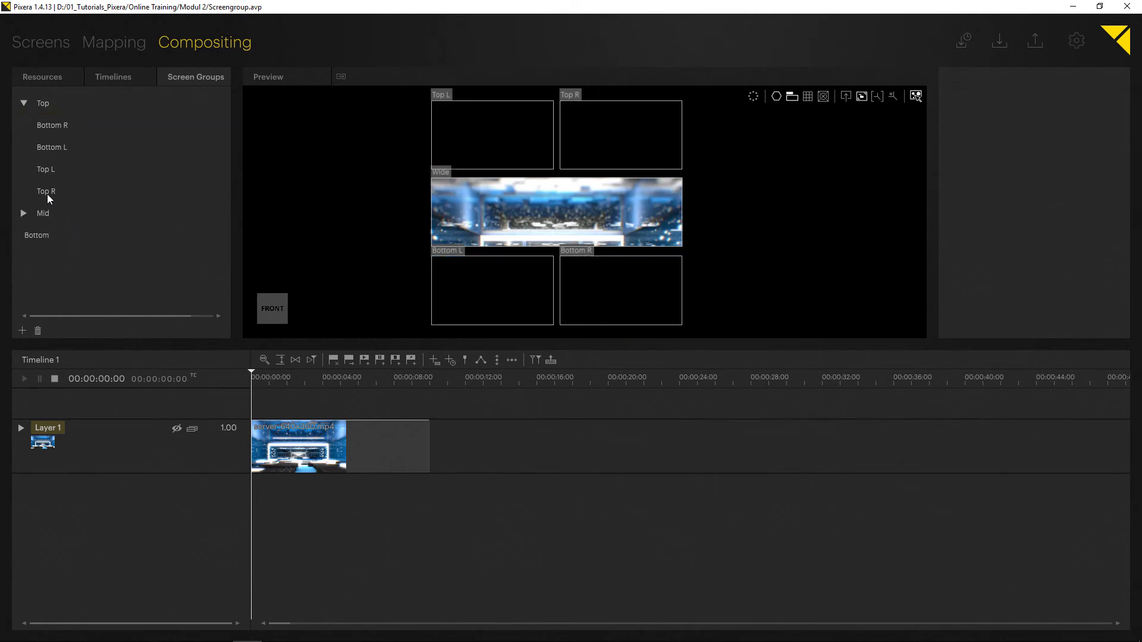
left_click(23, 213)
left_click_drag(62, 130, 54, 254)
left_click_drag(51, 131, 58, 239)
left_click(24, 213)
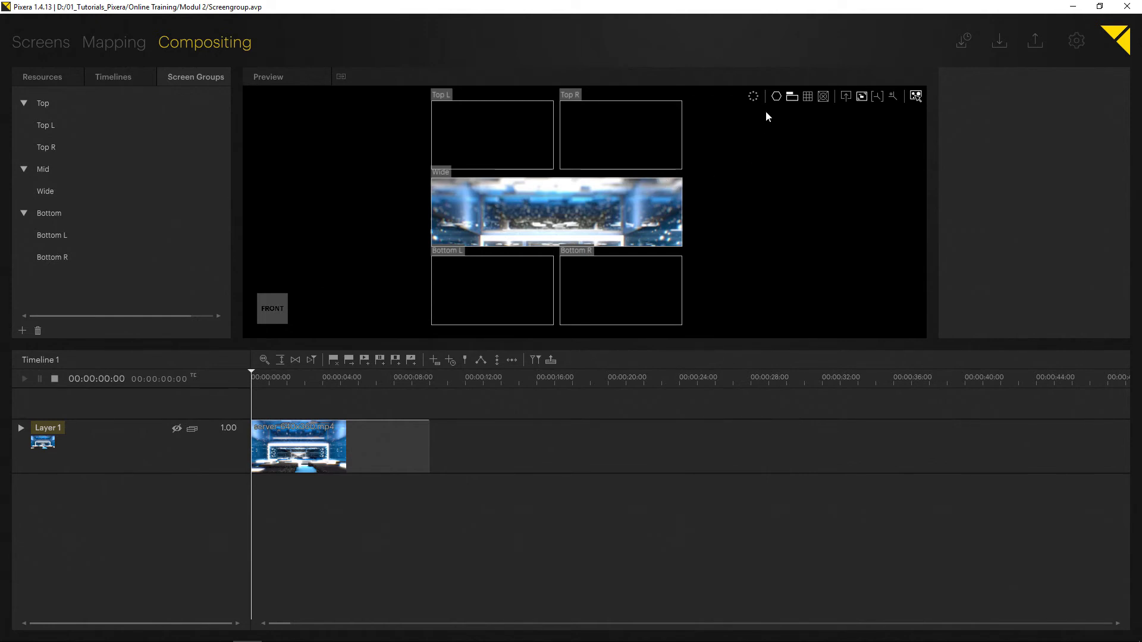
Change the preview's screen display mode, trying None and Outline with Wireframes before settling on Groups.
middle_click_drag(718, 179, 729, 180)
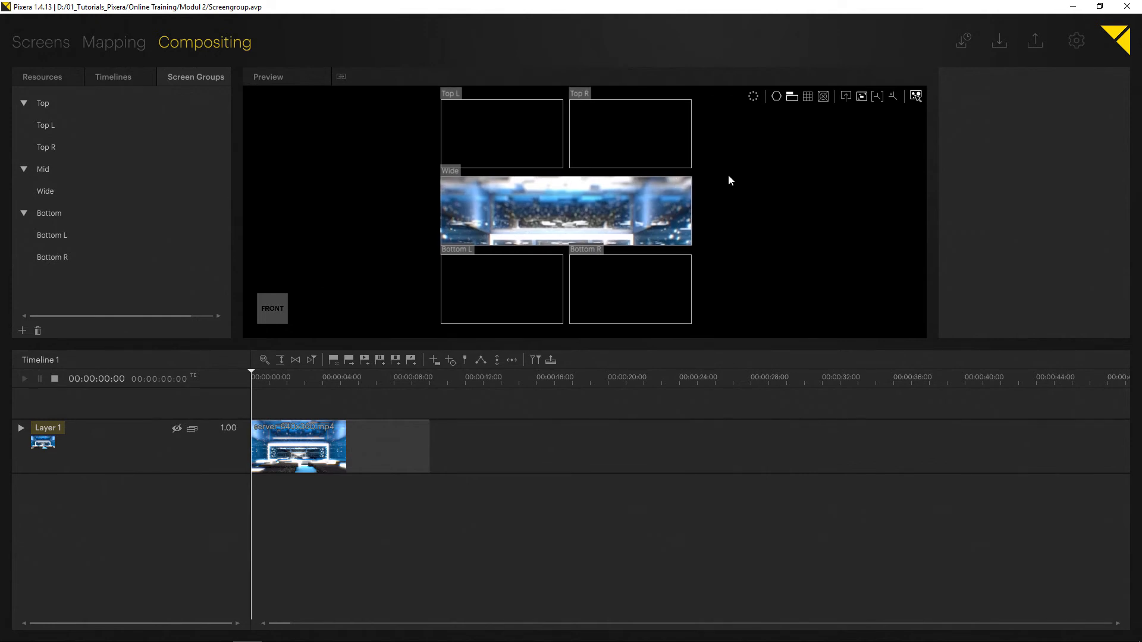
left_click(778, 100)
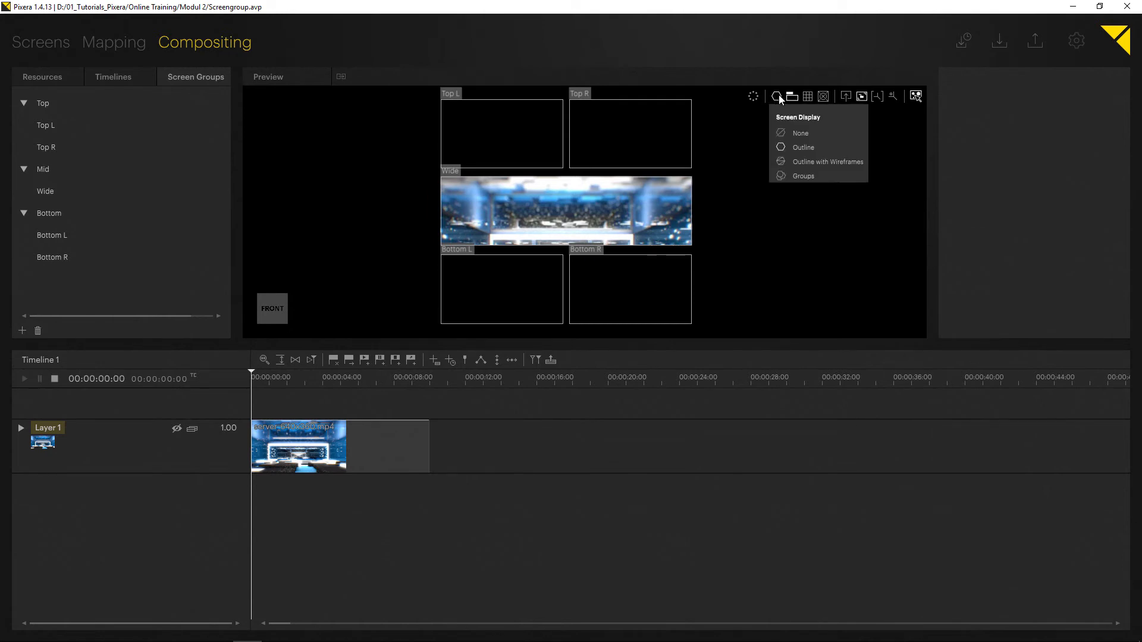
left_click(800, 134)
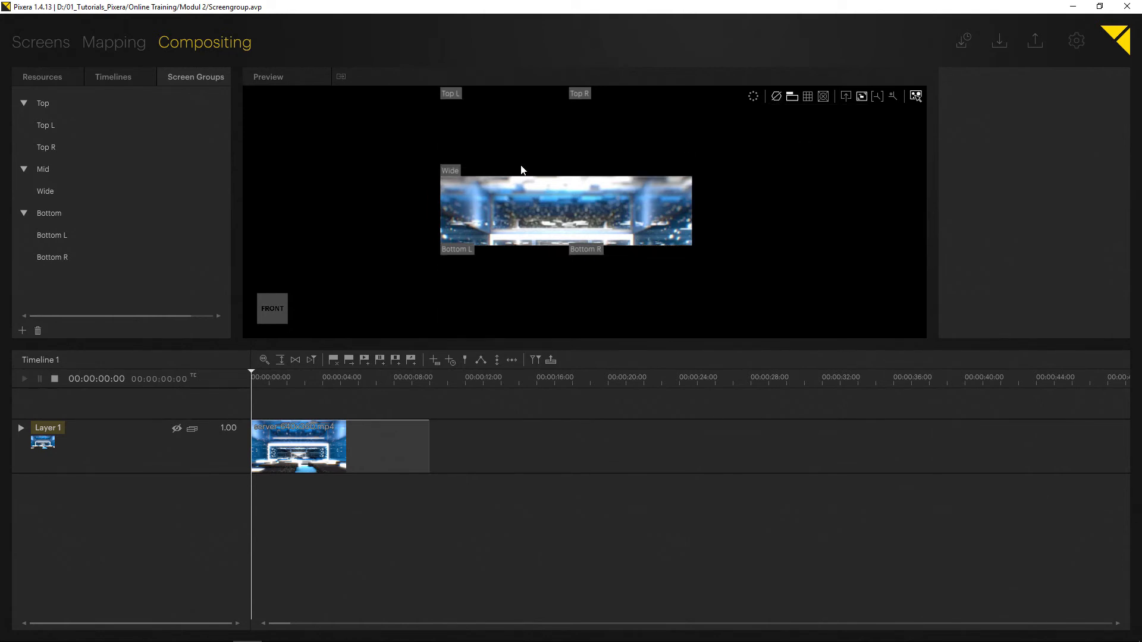
left_click(777, 100)
left_click(806, 161)
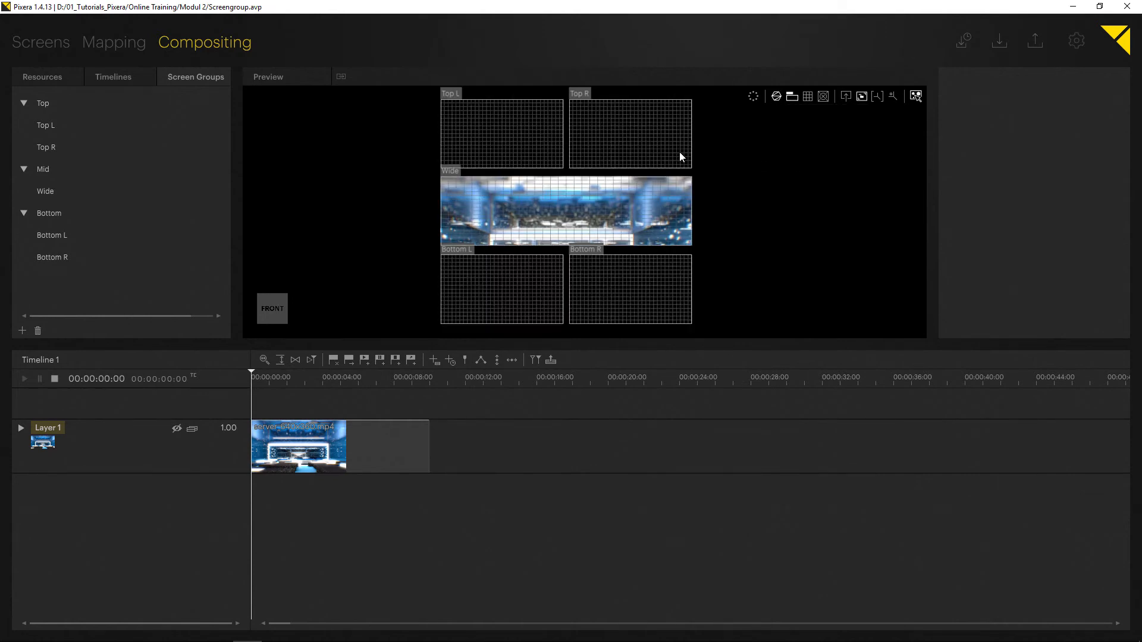
left_click(777, 97)
left_click(790, 176)
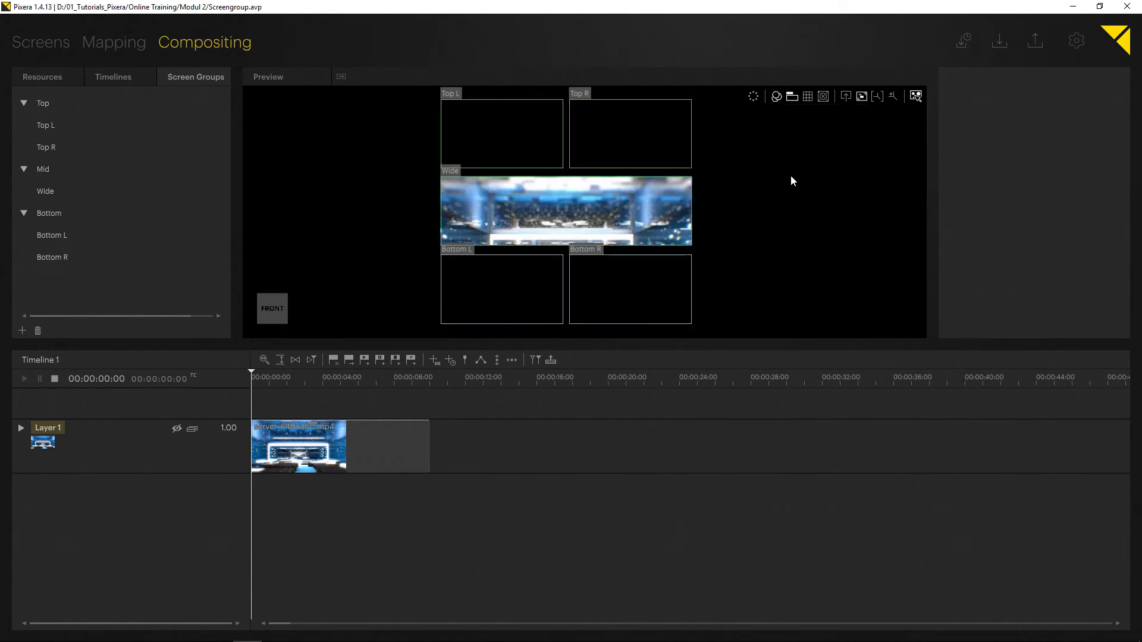
Select the Top screen group and set its display colour to red.
left_click(94, 101)
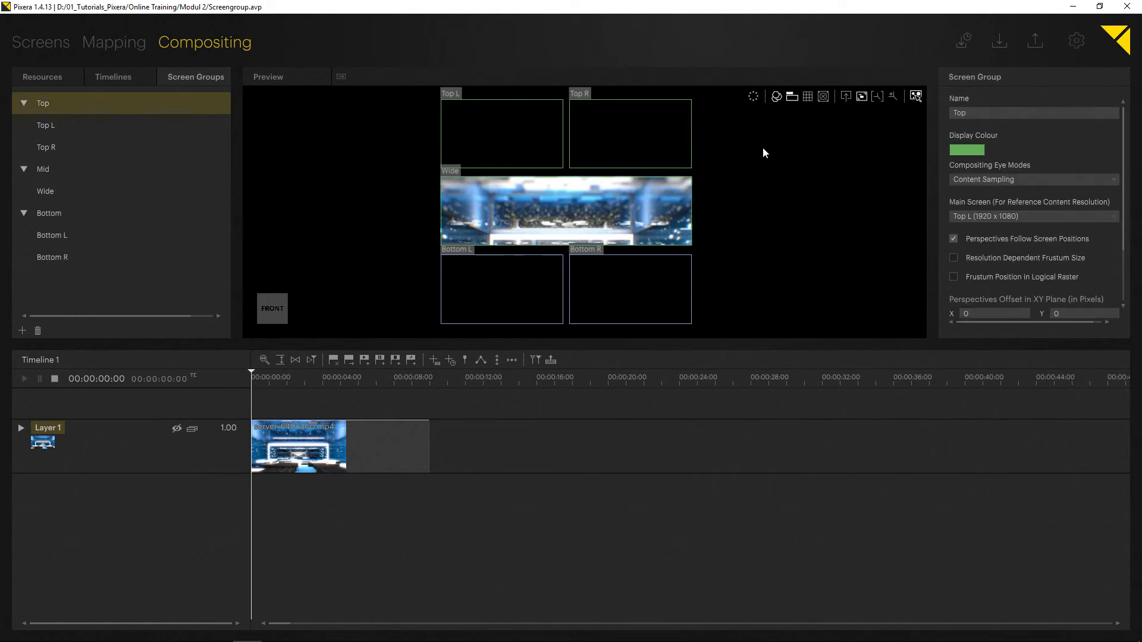
left_click(968, 148)
left_click(979, 187)
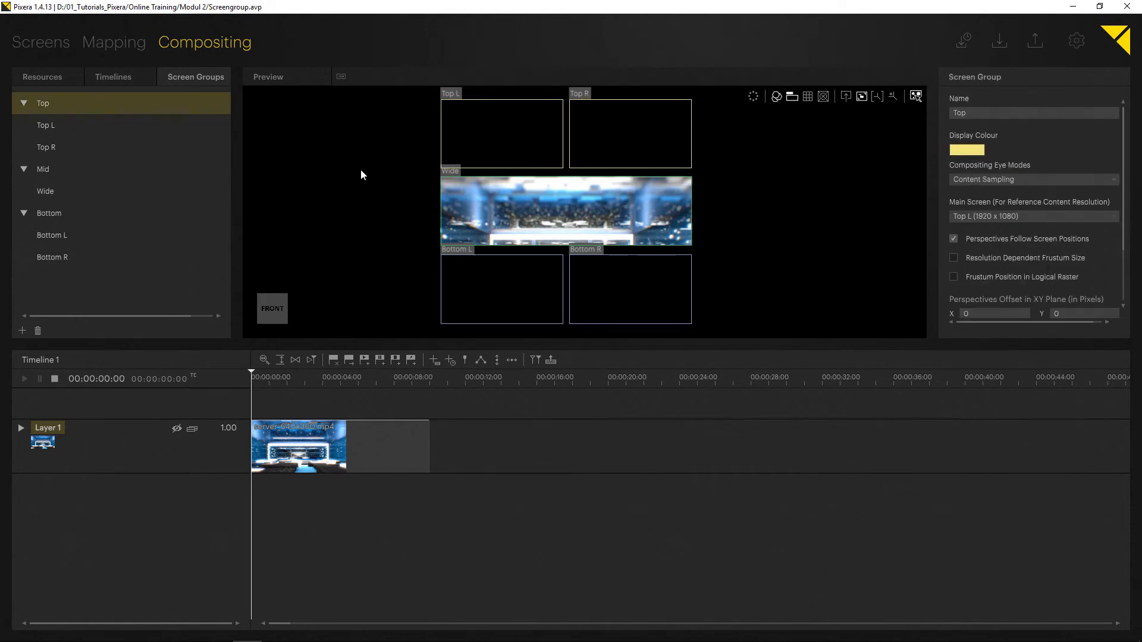
left_click(967, 152)
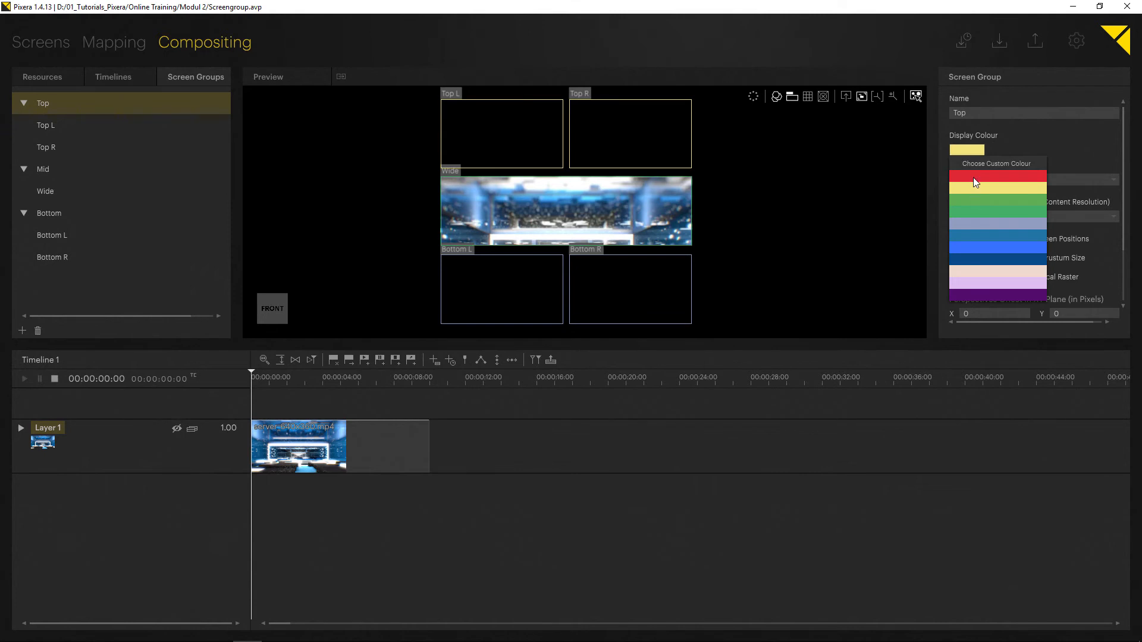
left_click(976, 182)
Select the Mid screen group and change its display colour to a blue tone.
left_click(60, 171)
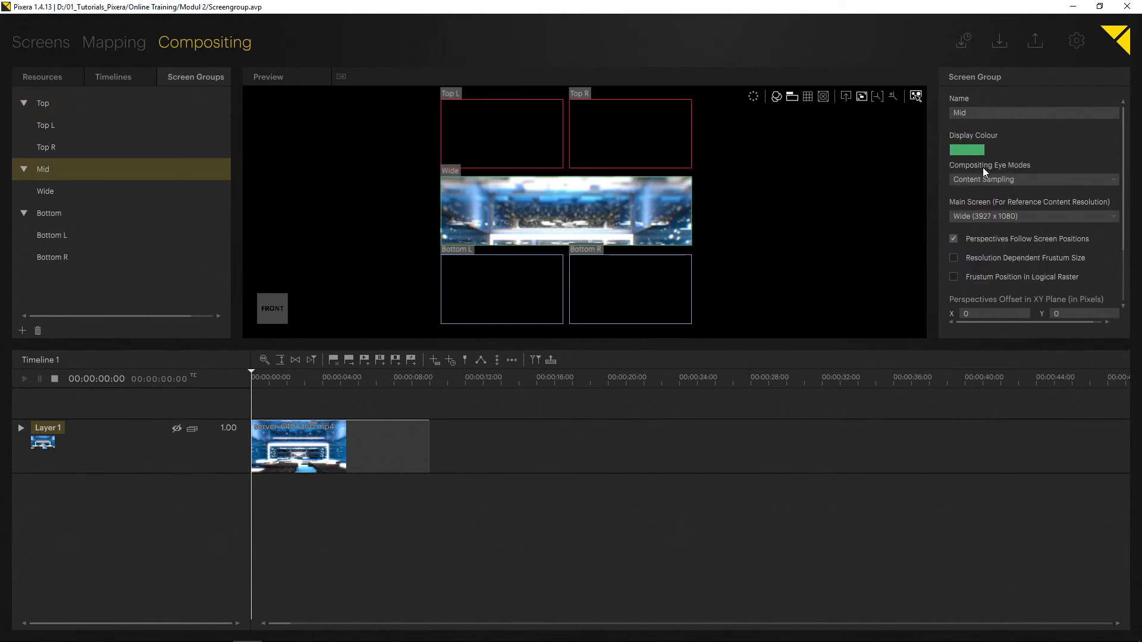
left_click(973, 153)
left_click(973, 225)
Select the Bottom screen group and set its display colour to green.
left_click(83, 215)
left_click(959, 151)
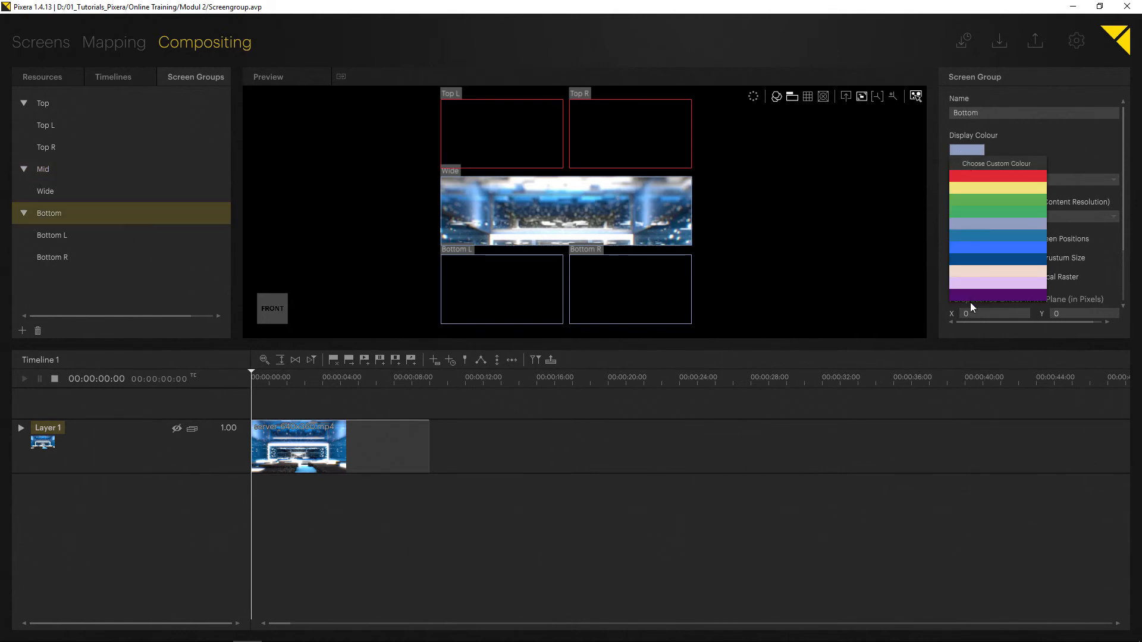
left_click(981, 207)
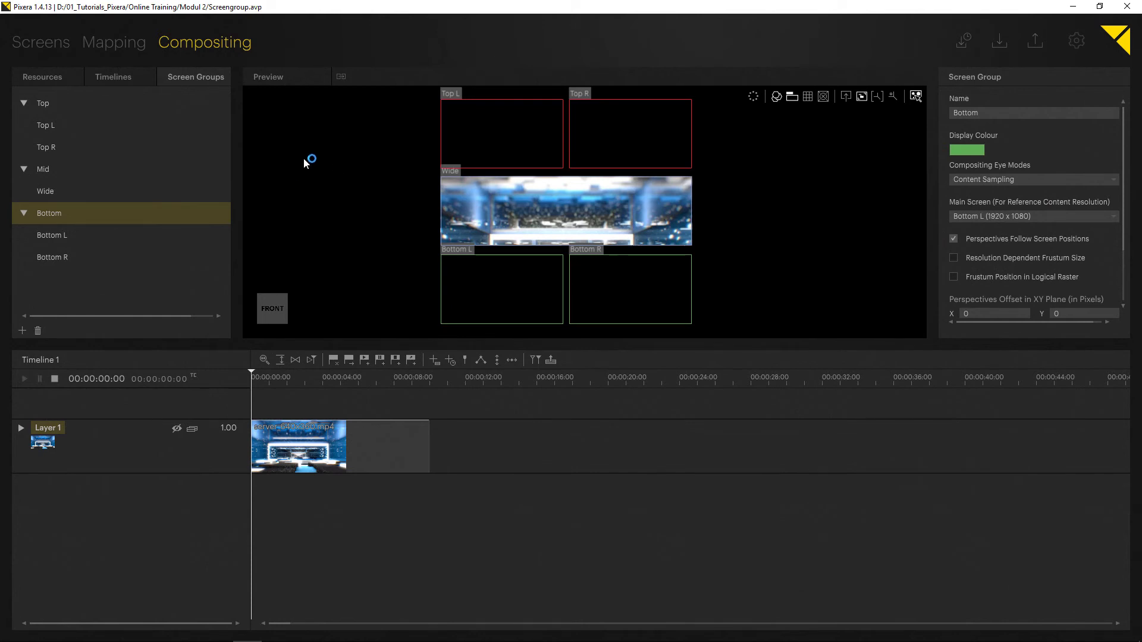
Switch the compositing preview to the perspectives view and display the perspectives coloured by screen group.
left_click(33, 40)
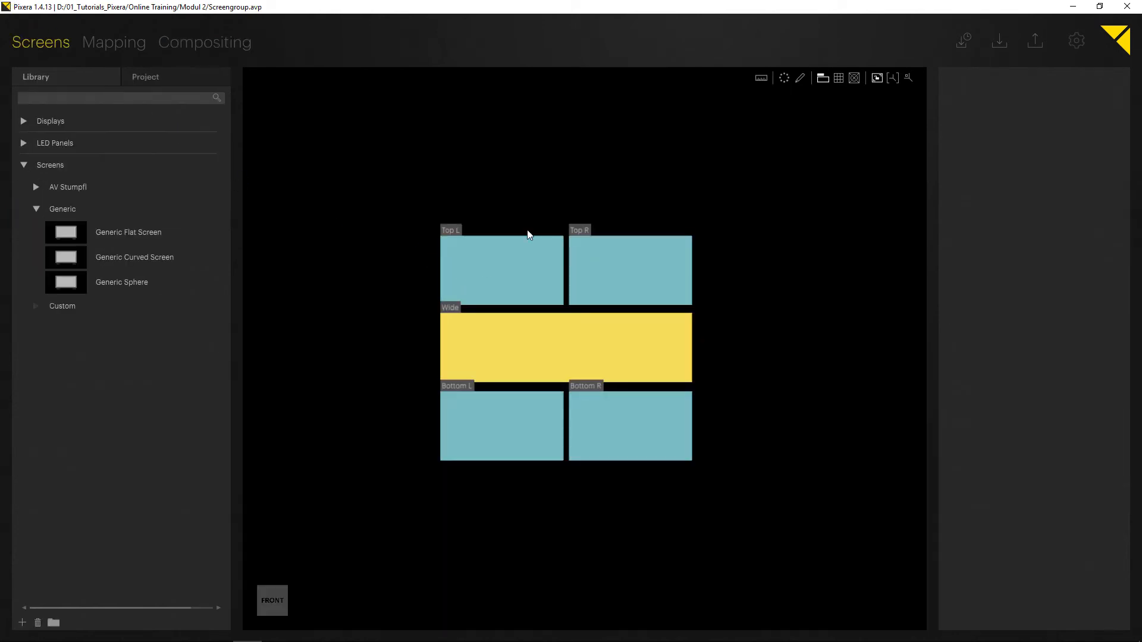
left_click(205, 47)
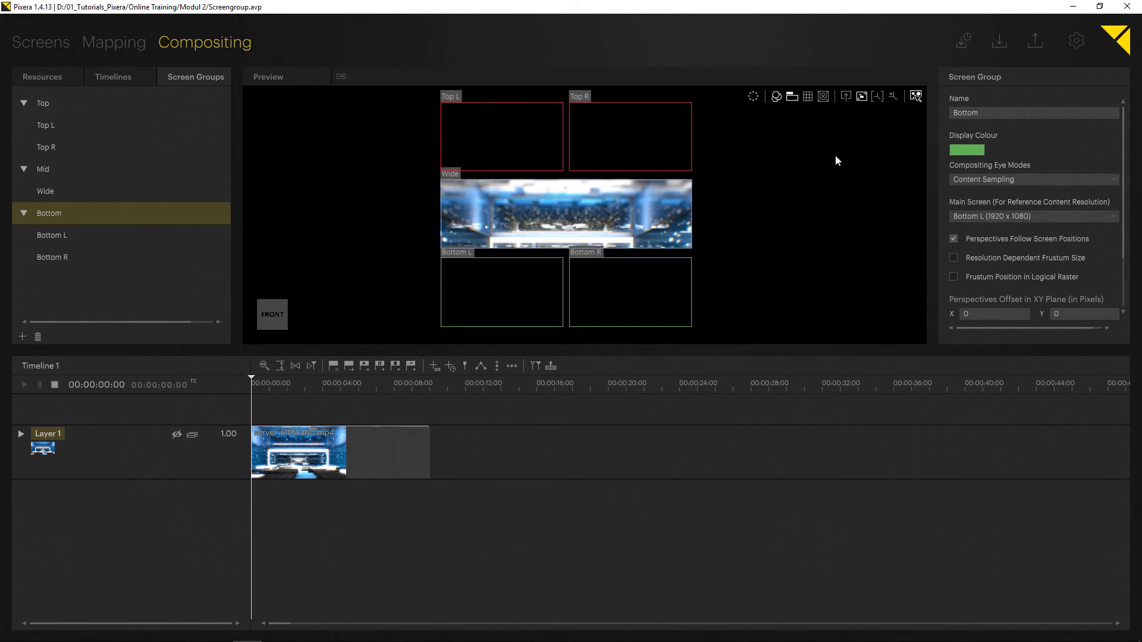
left_click(846, 96)
scroll(476, 248, "down", 5)
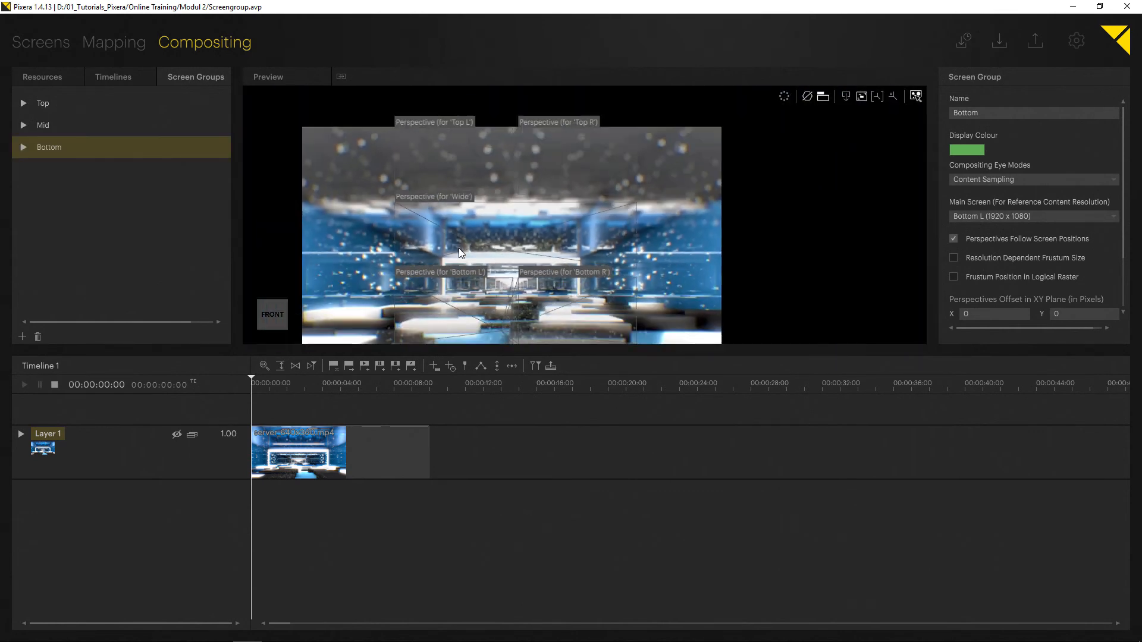
left_click(808, 97)
left_click(834, 158)
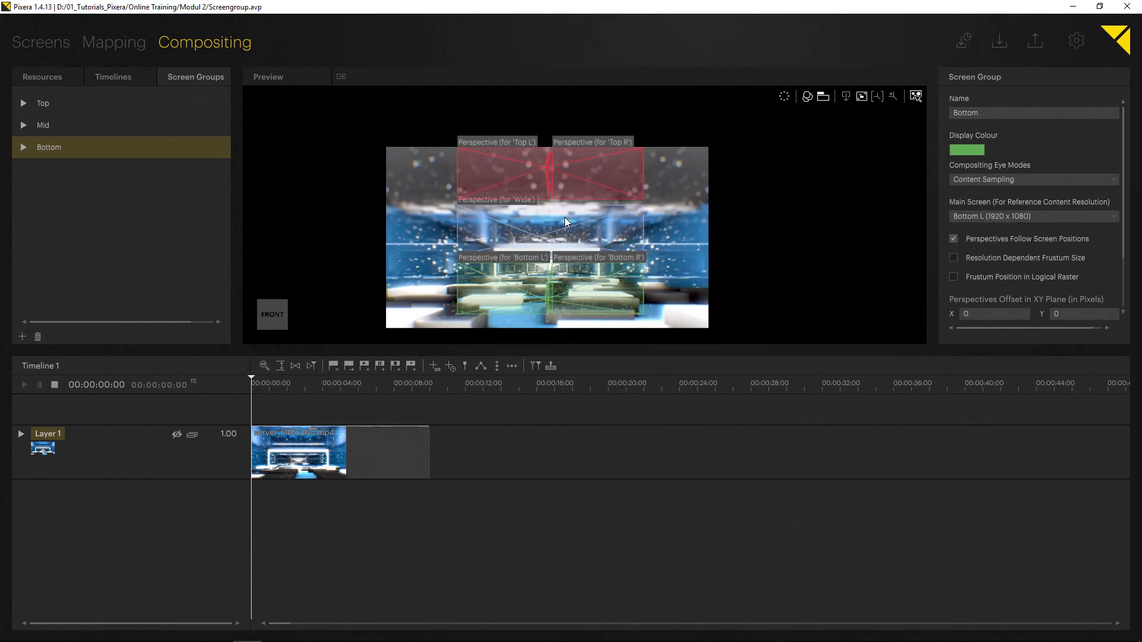
mouse_move(475, 218)
middle_mouse_down()
mouse_move(498, 158)
mouse_move(487, 199)
middle_mouse_up()
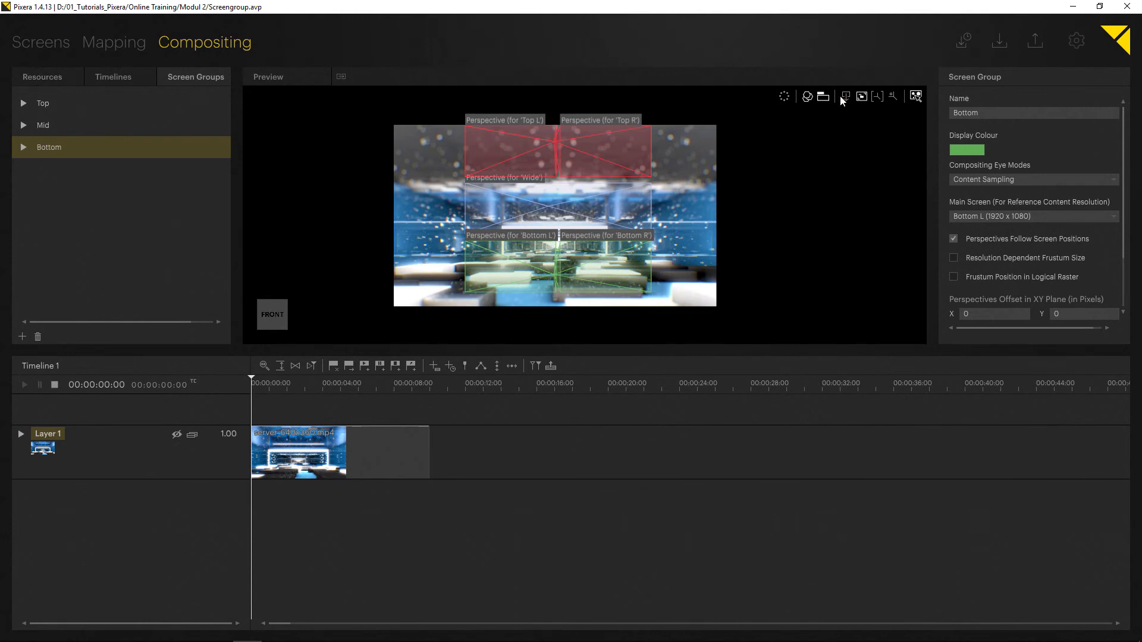
Expand the Bottom, Mid and Top screen groups and switch the preview to the screen layout view.
left_click(23, 147)
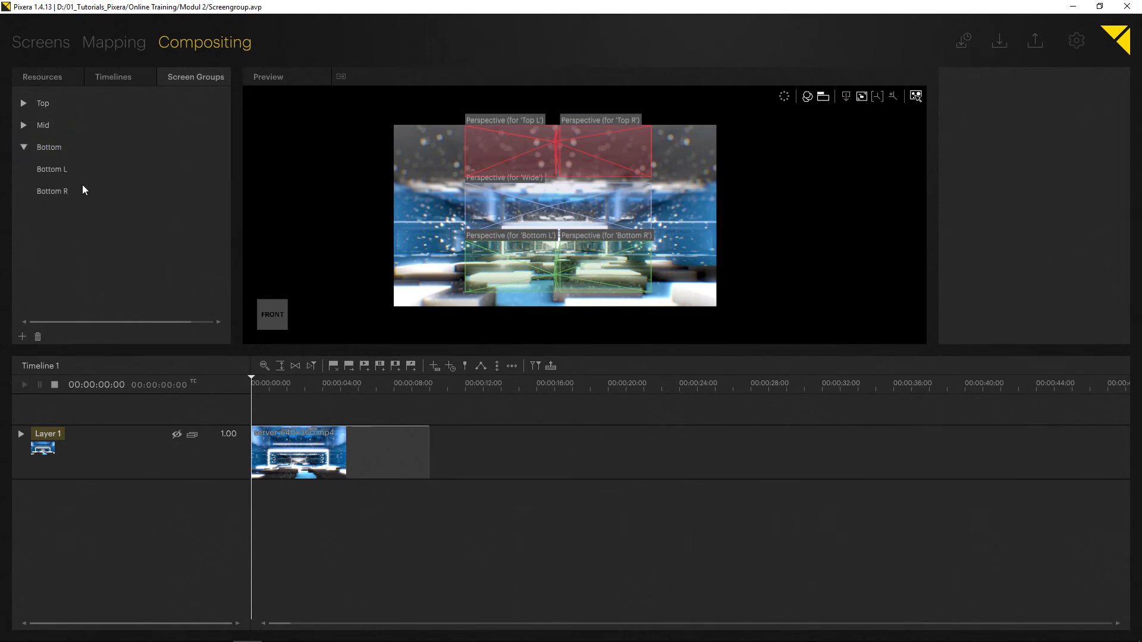
left_click(23, 126)
left_click(24, 103)
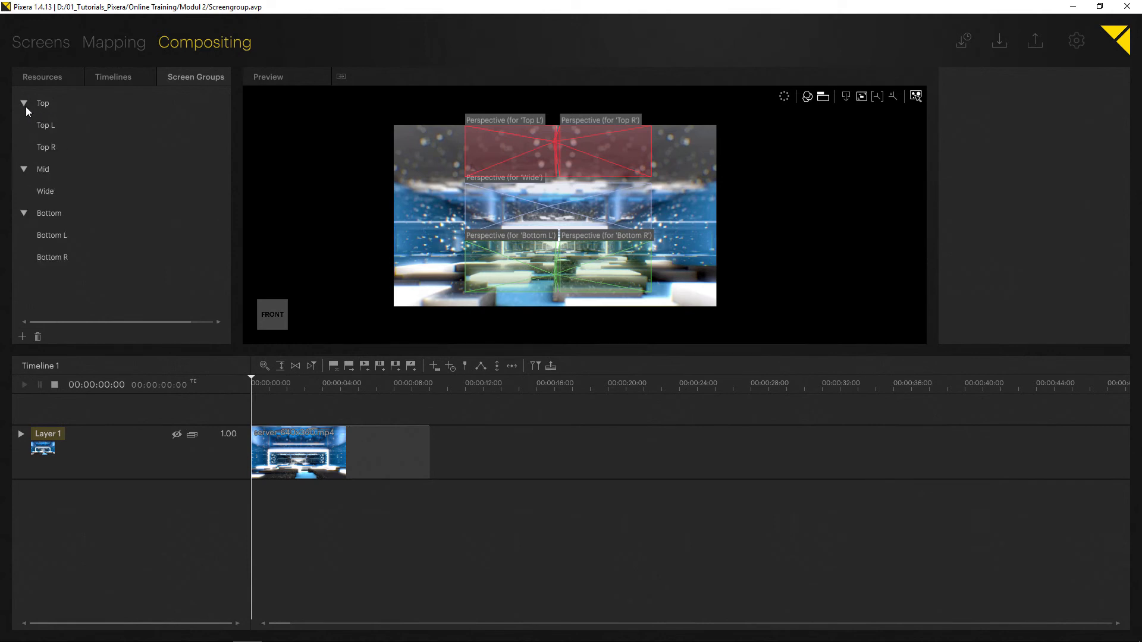
left_click(847, 96)
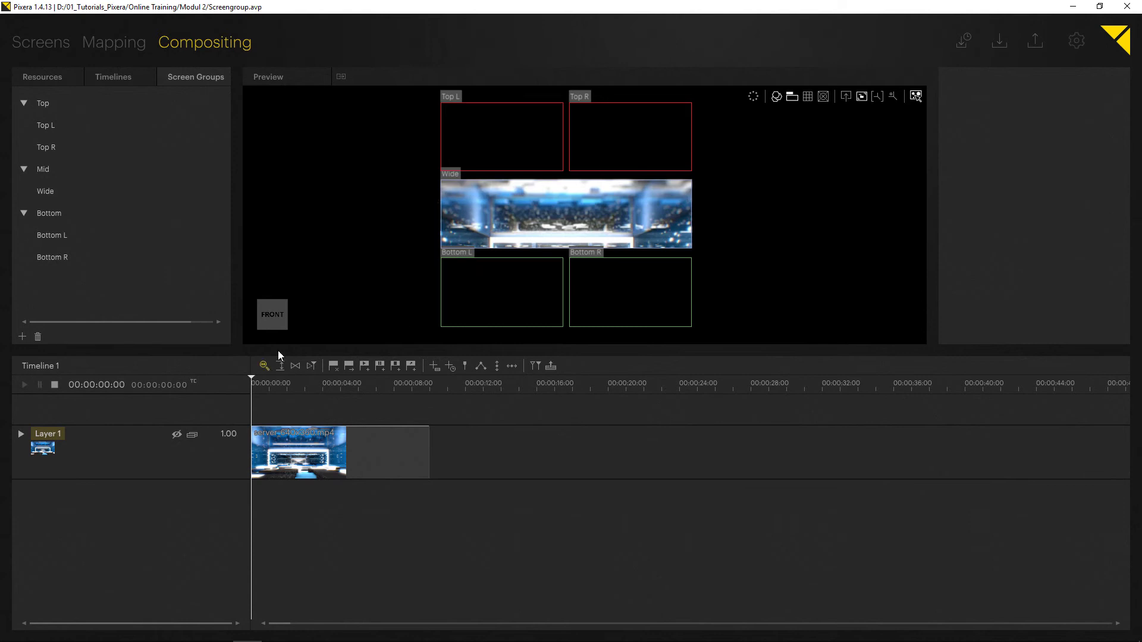
right_click(117, 435)
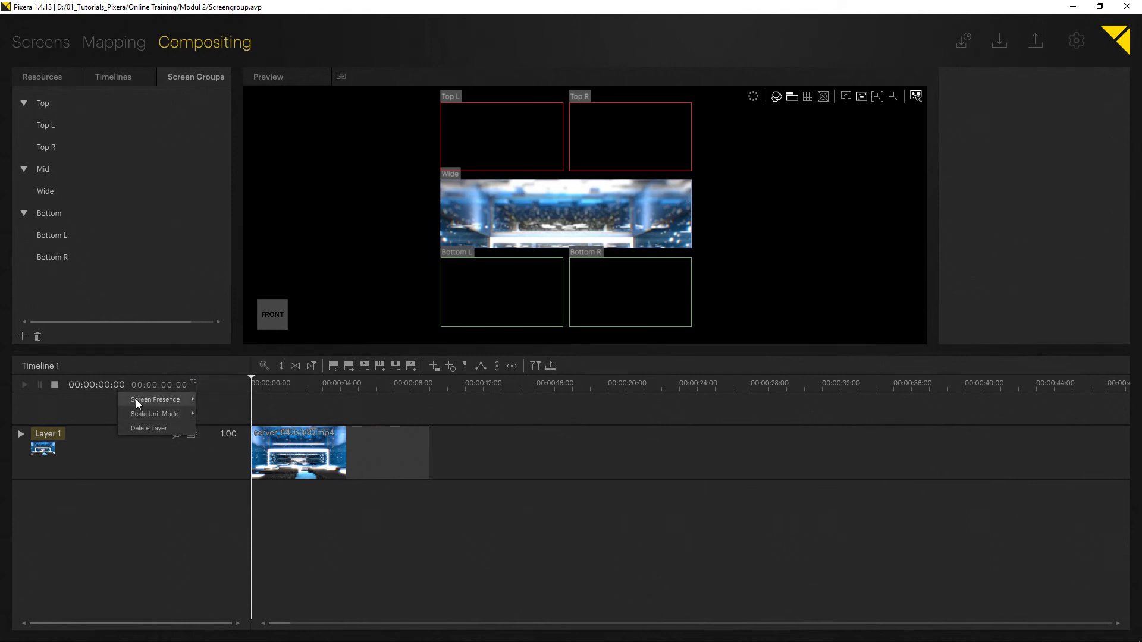
mouse_move(137, 402)
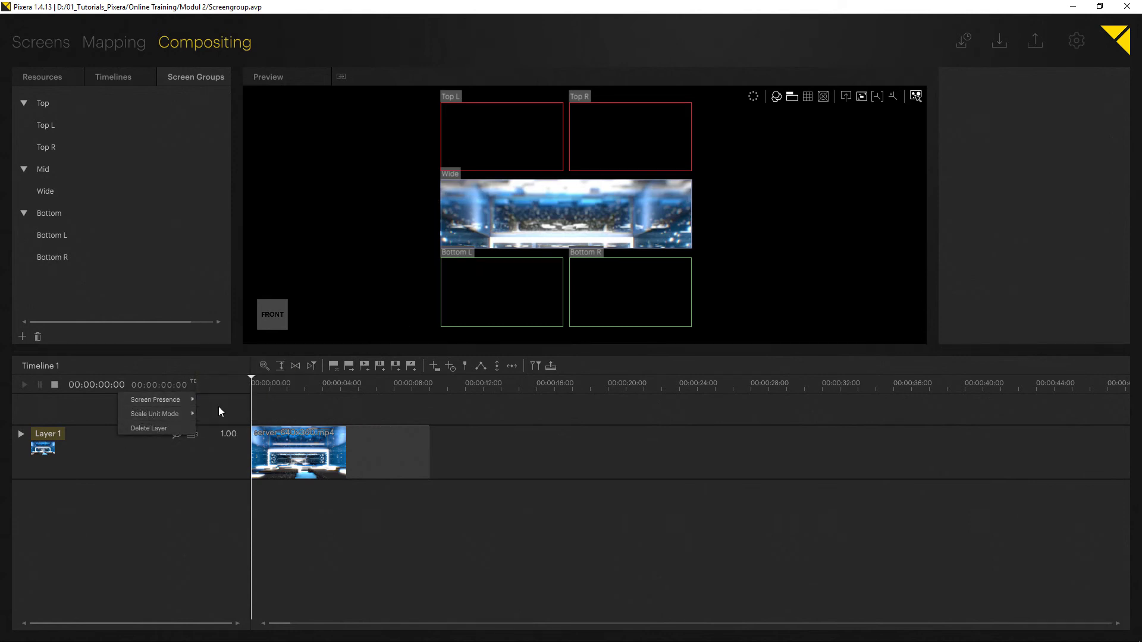
left_click(332, 501)
Add circuitboard_HD_h264.mp4 from the resources list to the compositing as a new layer.
left_click(30, 83)
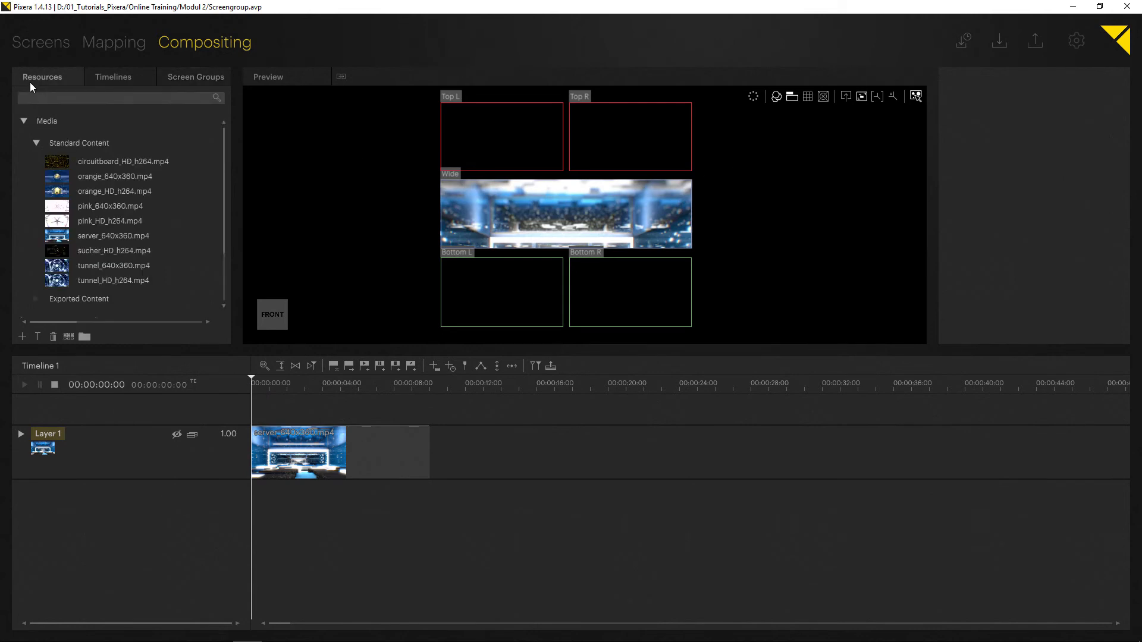
left_click_drag(60, 162, 487, 190)
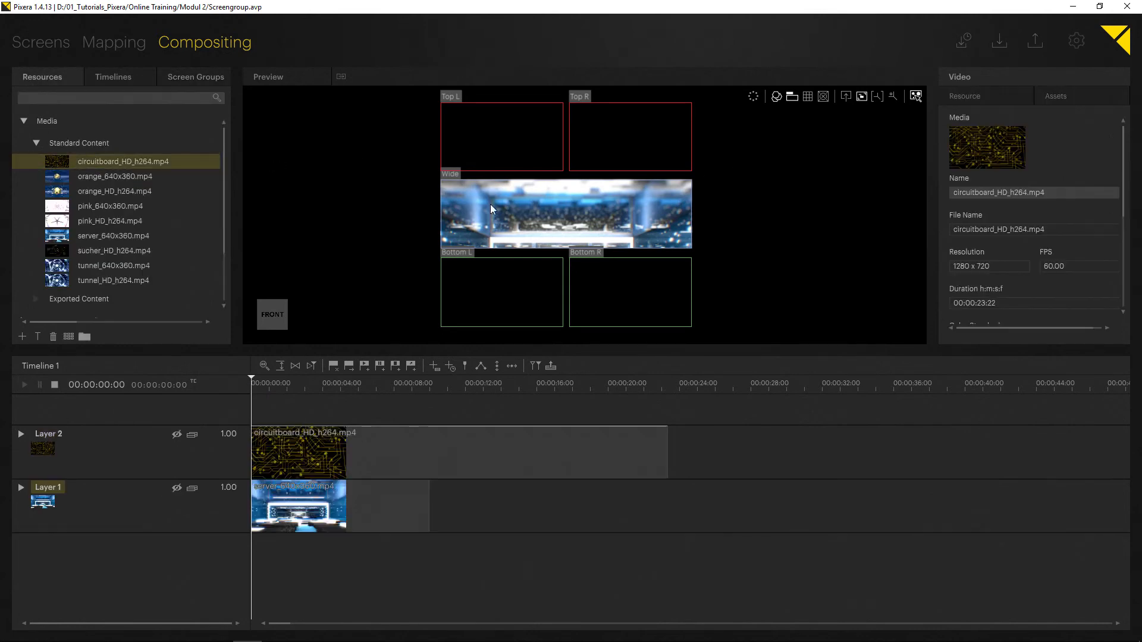
Move the playhead into the clip and, in the perspectives view, resize the circuitboard layer to span the Top and Mid screens.
left_click(283, 384)
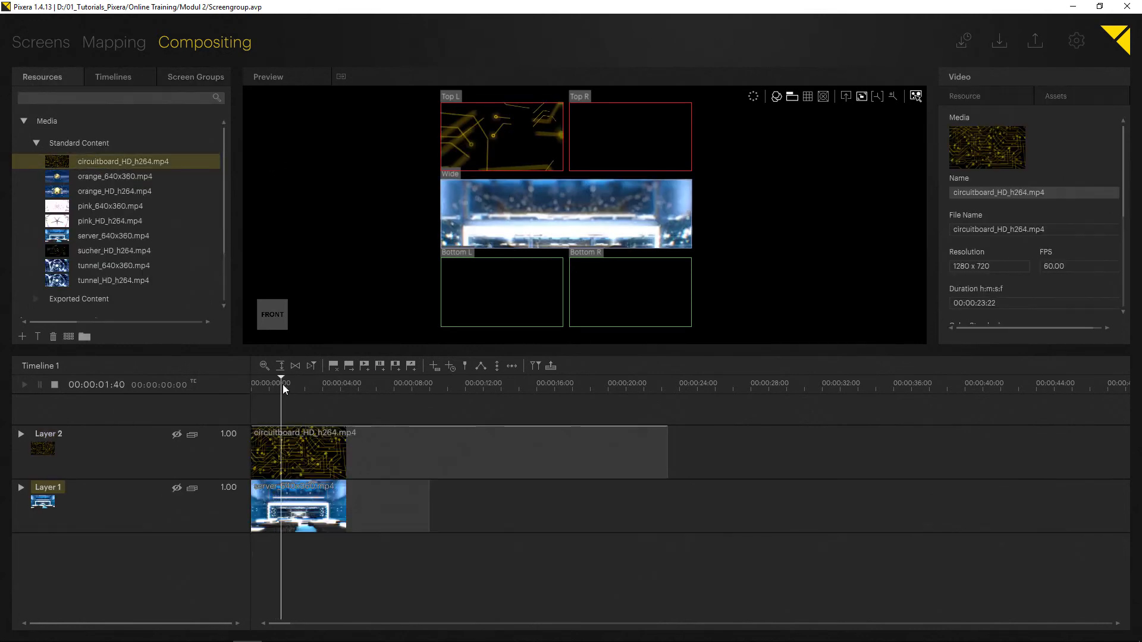
left_click(846, 96)
left_click(504, 152)
left_click(846, 94)
scroll(540, 240, "down", 6)
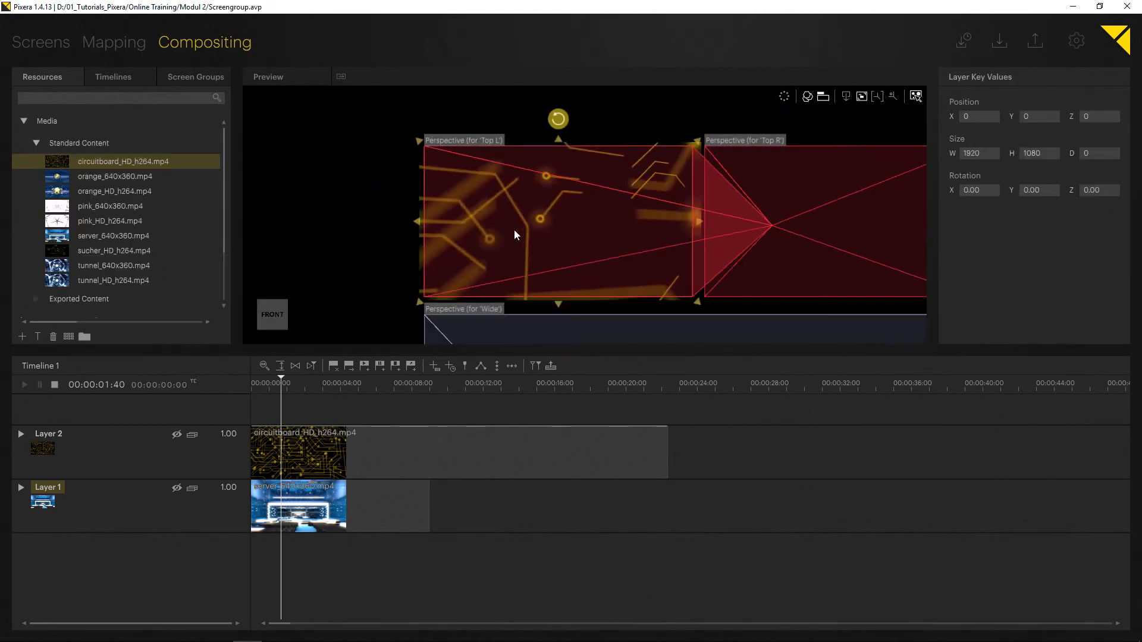
scroll(440, 170, "up", 2)
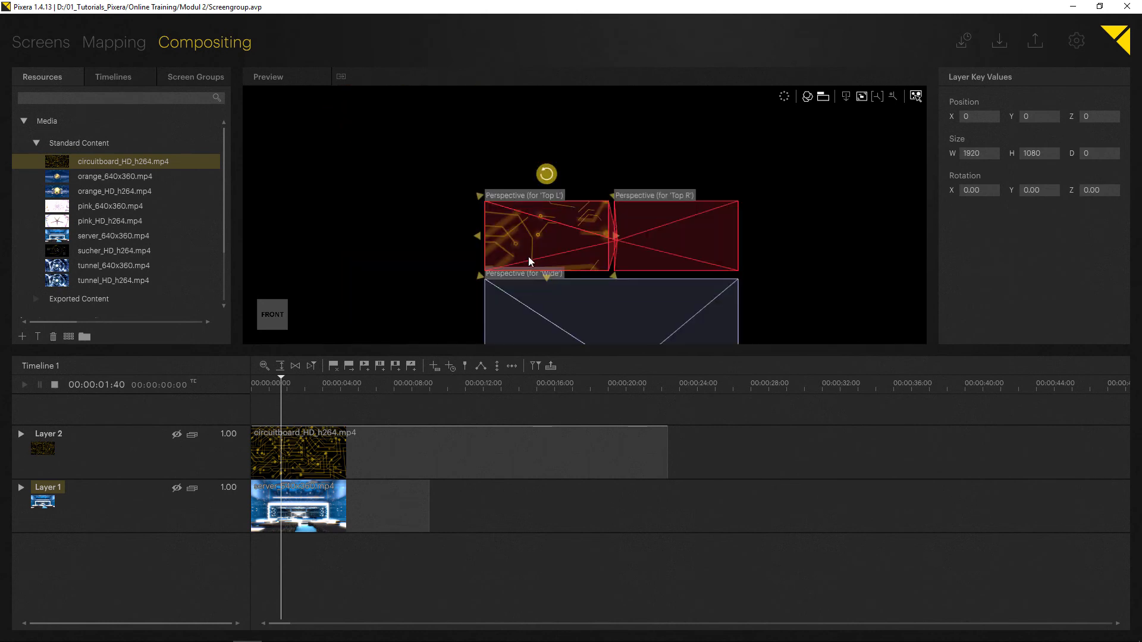
left_click_drag(618, 239, 743, 235)
middle_click_drag(622, 279, 609, 186)
left_click_drag(598, 187, 610, 268)
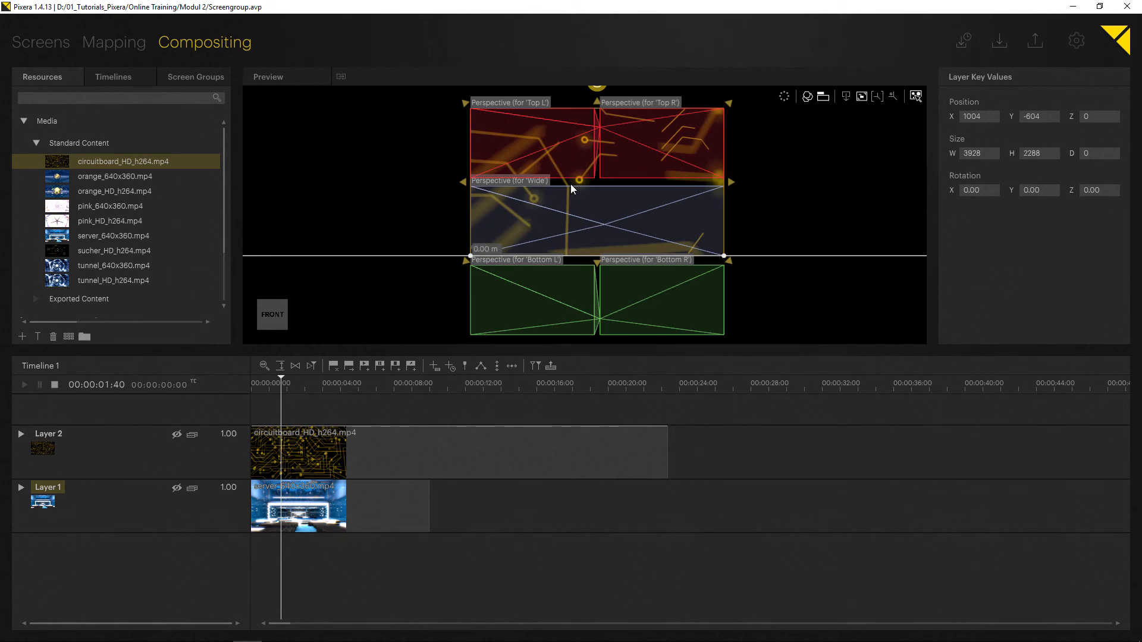
Set Layer 2's screen presence to Screen Group.
left_click(844, 97)
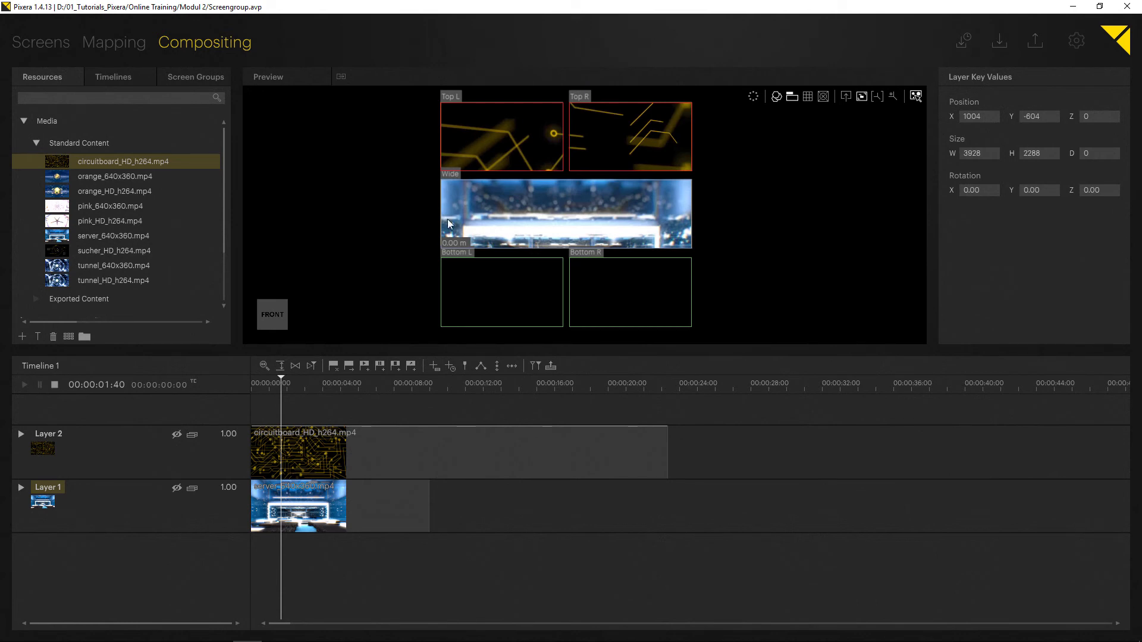
right_click(195, 435)
mouse_move(148, 416)
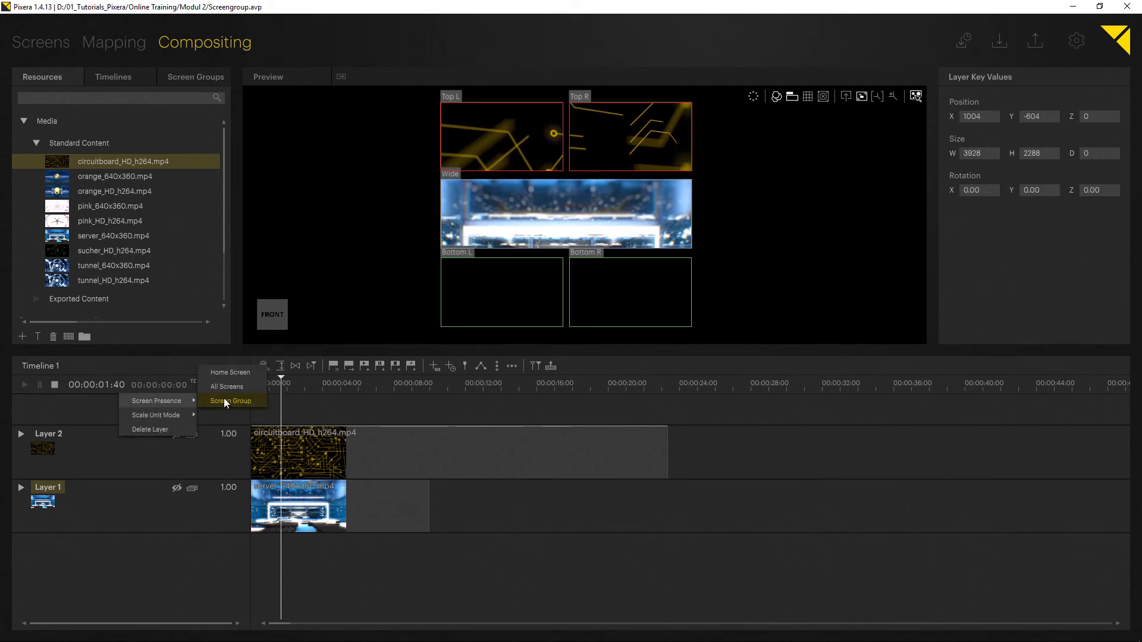
left_click(228, 401)
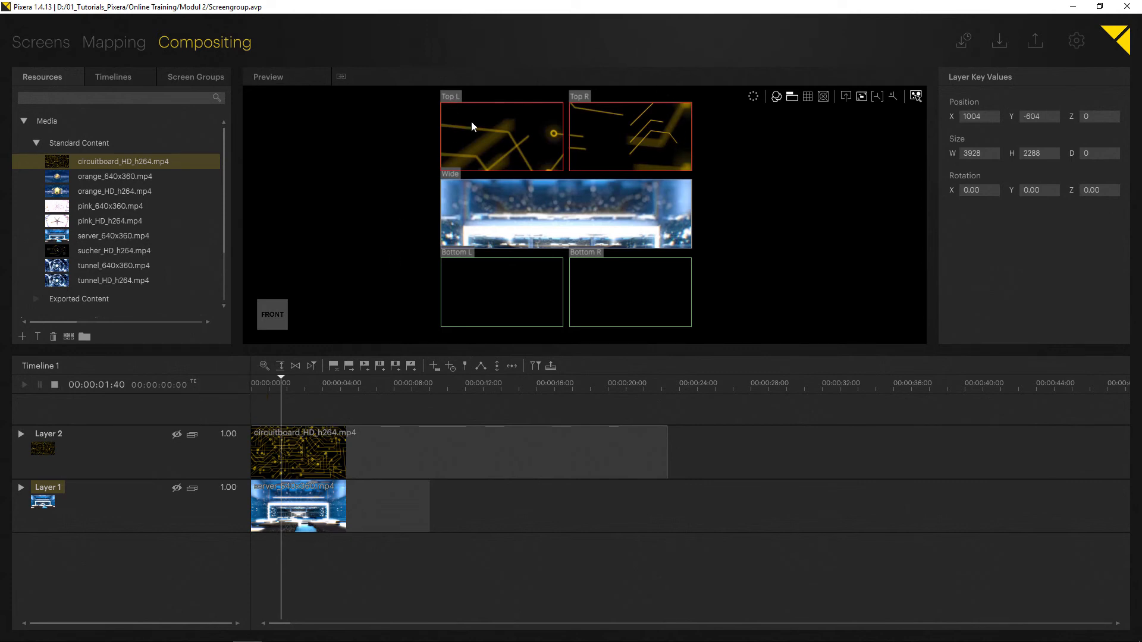
Set Layer 2's screen presence to All Screens.
right_click(101, 440)
mouse_move(135, 401)
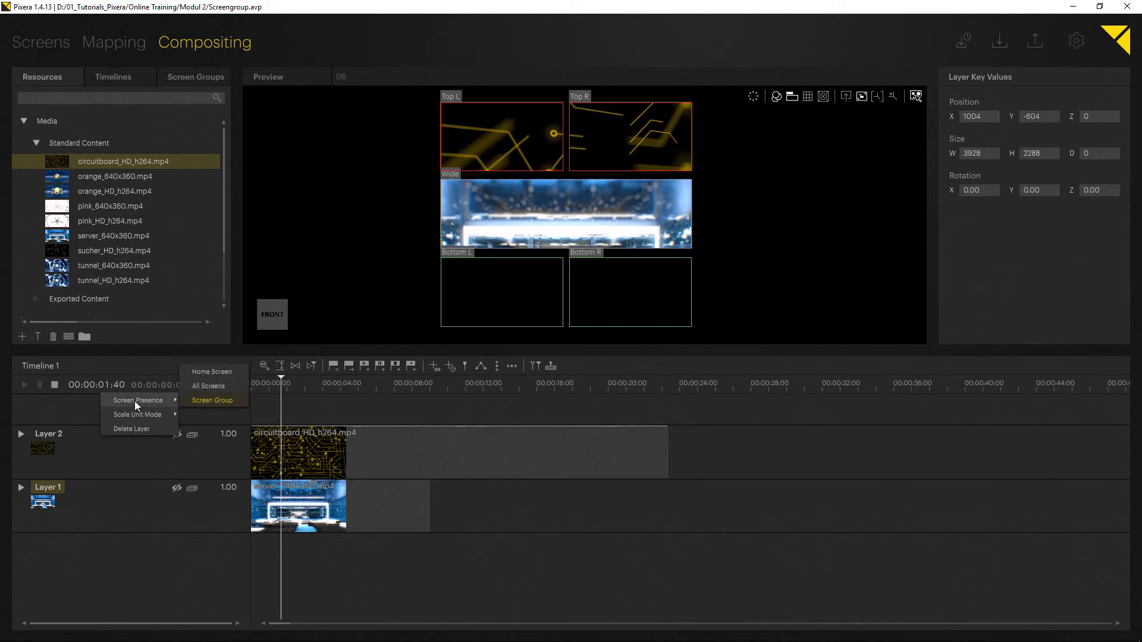
left_click(227, 386)
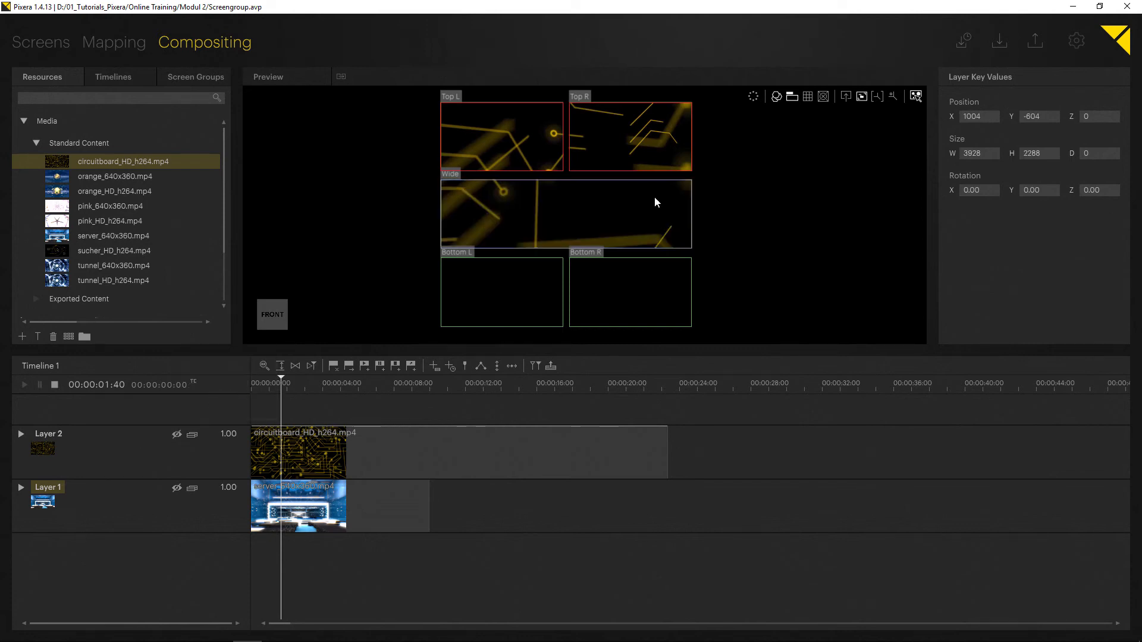
In the perspectives view, stretch the circuitboard layer downward so it also covers the Bottom screens.
left_click(845, 96)
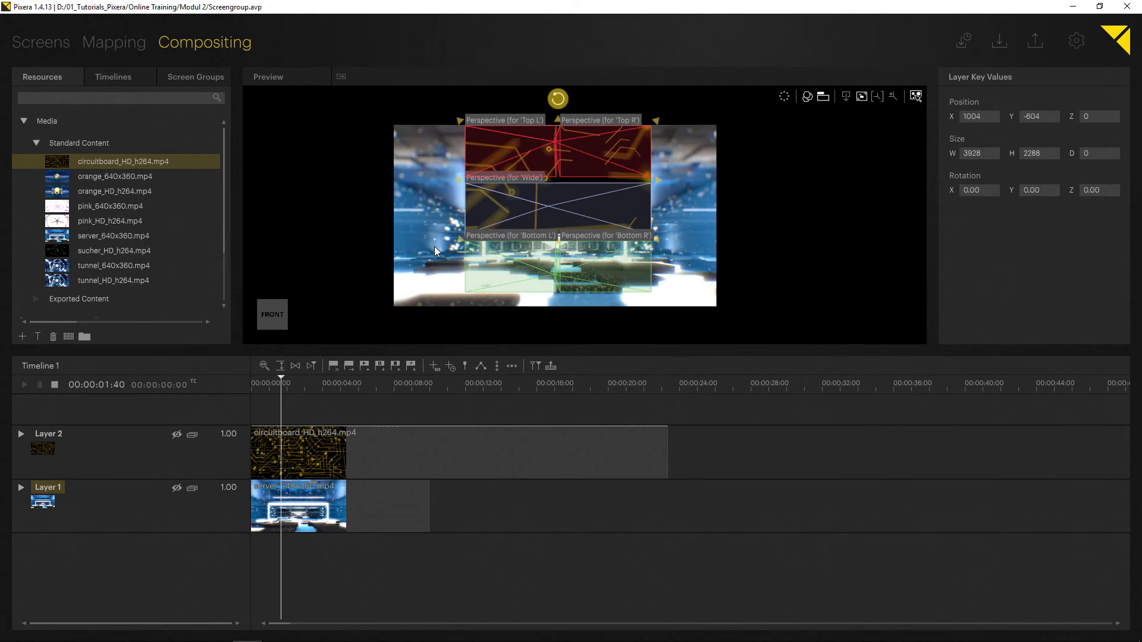
left_click(322, 181)
left_click_drag(559, 237, 569, 304)
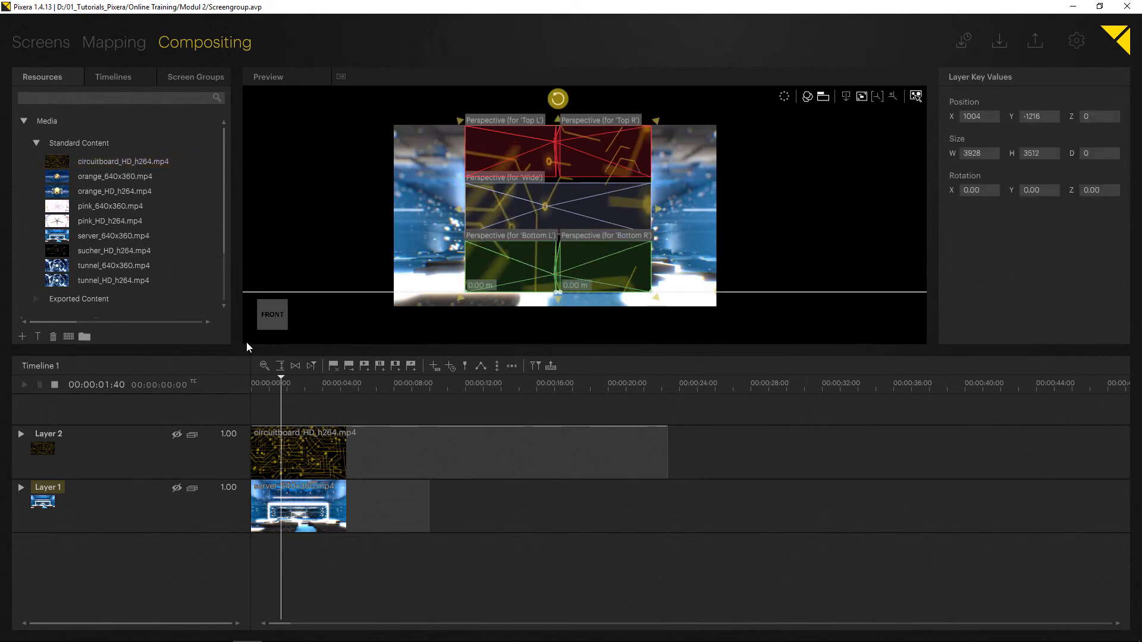
Move the circuitboard clip along the timeline to start at 00:00:10:00.
left_click(271, 450)
left_click_drag(271, 450, 479, 458)
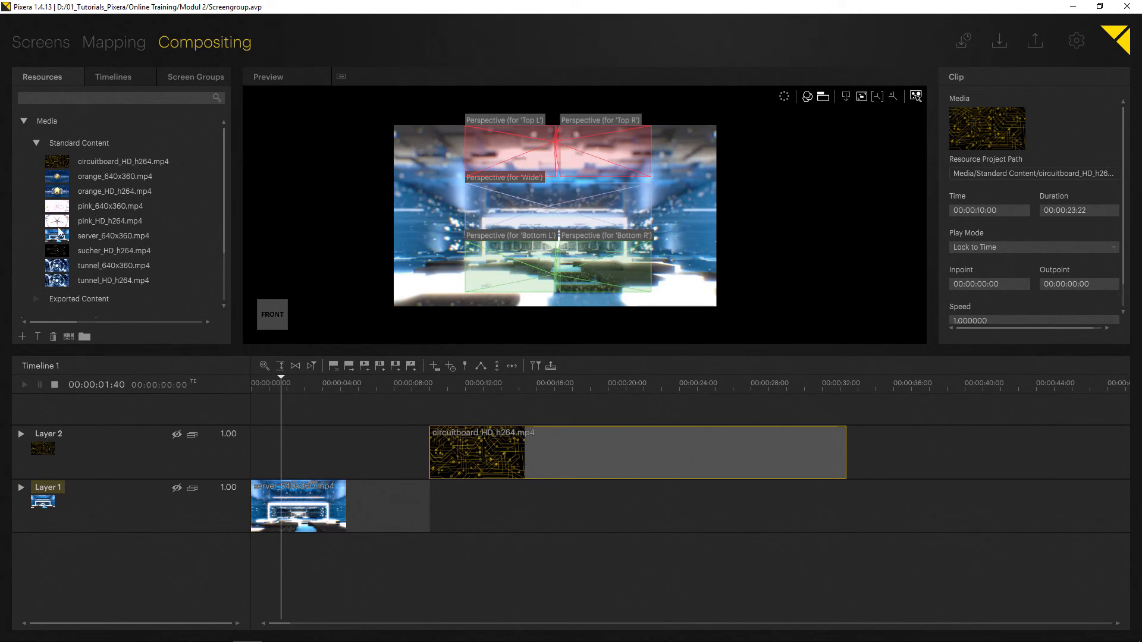
Add orange_HD_h264.mp4 onto the Top L screen and stretch it across both Top screens.
left_click(844, 99)
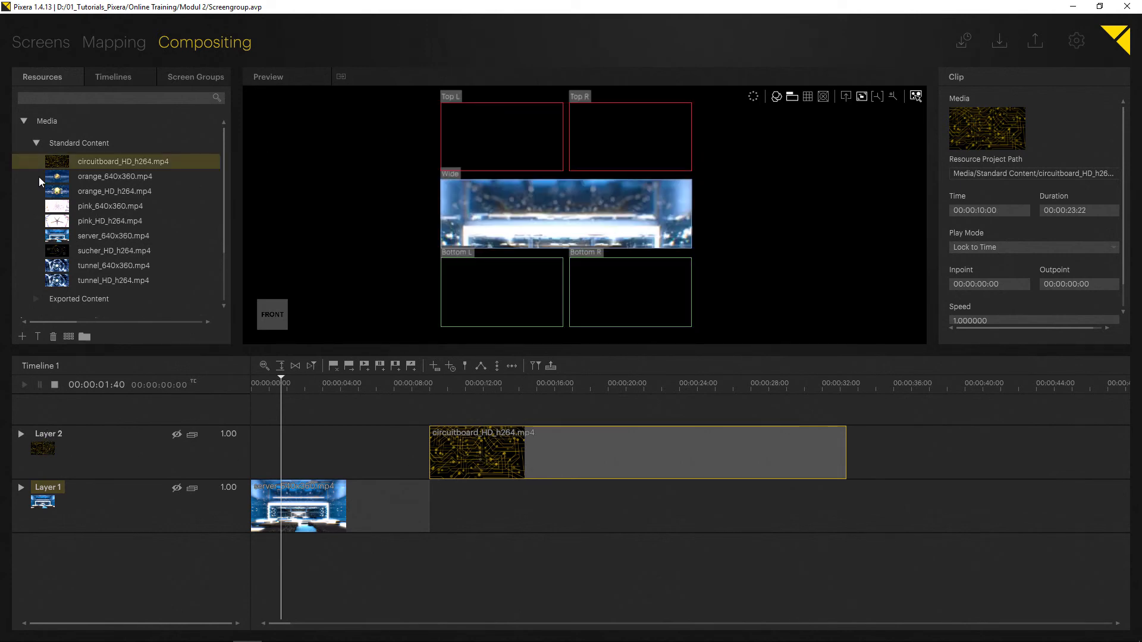
left_click_drag(57, 191, 500, 140)
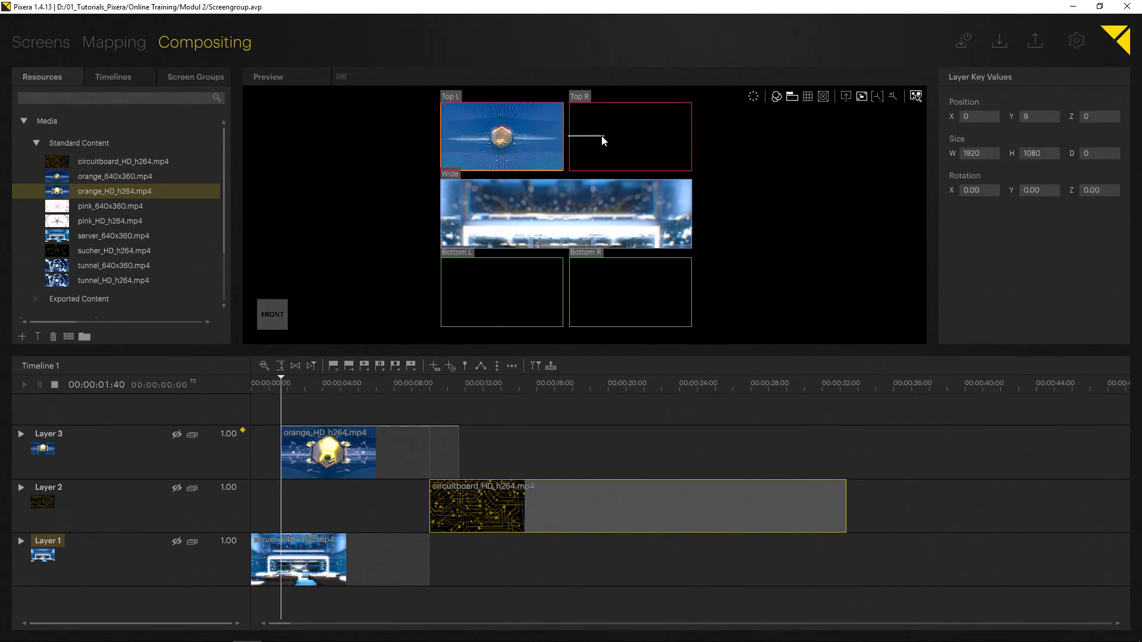
left_click_drag(570, 137, 706, 133)
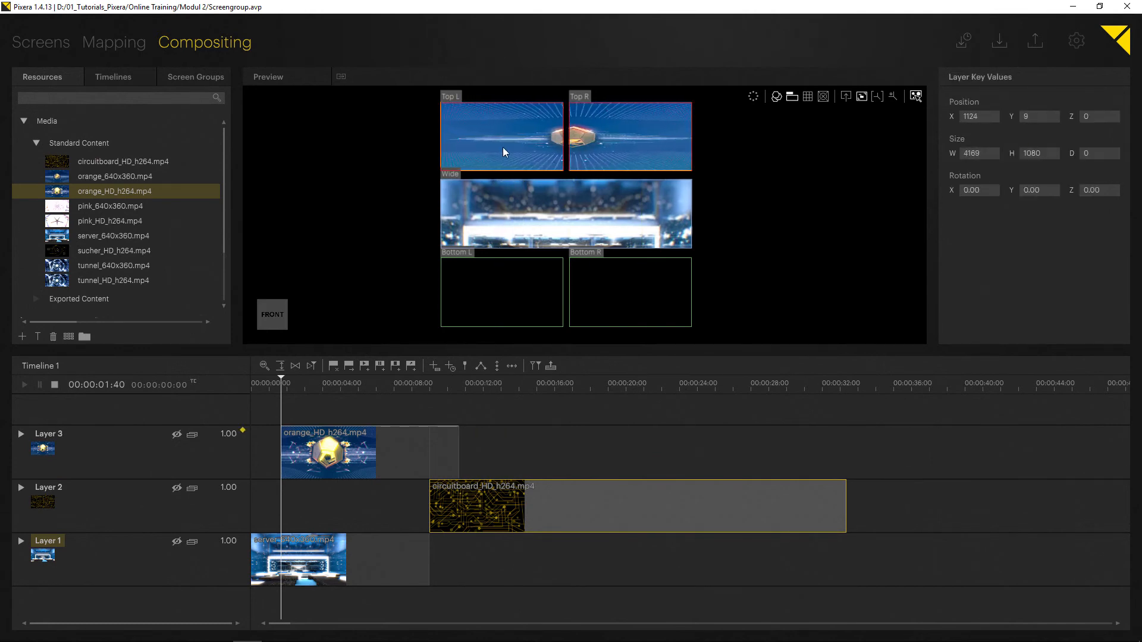
left_click_drag(514, 147, 508, 147)
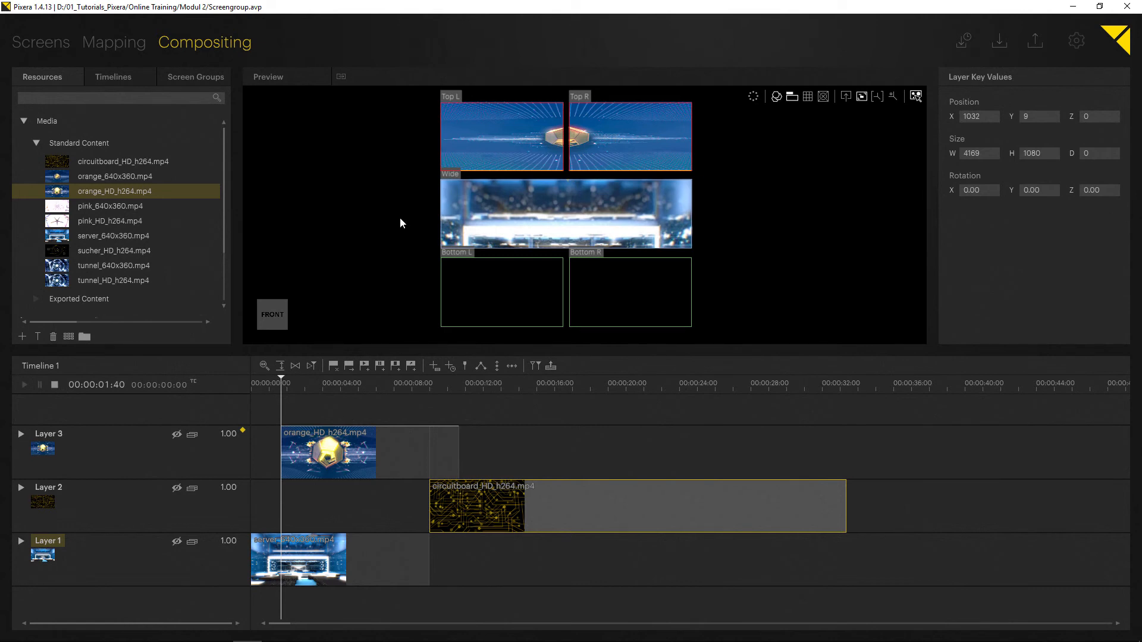
Add pink_HD_h264.mp4 onto the Bottom L screen, undoing an accidental drag afterwards.
left_click_drag(60, 223, 486, 314)
left_click(568, 290)
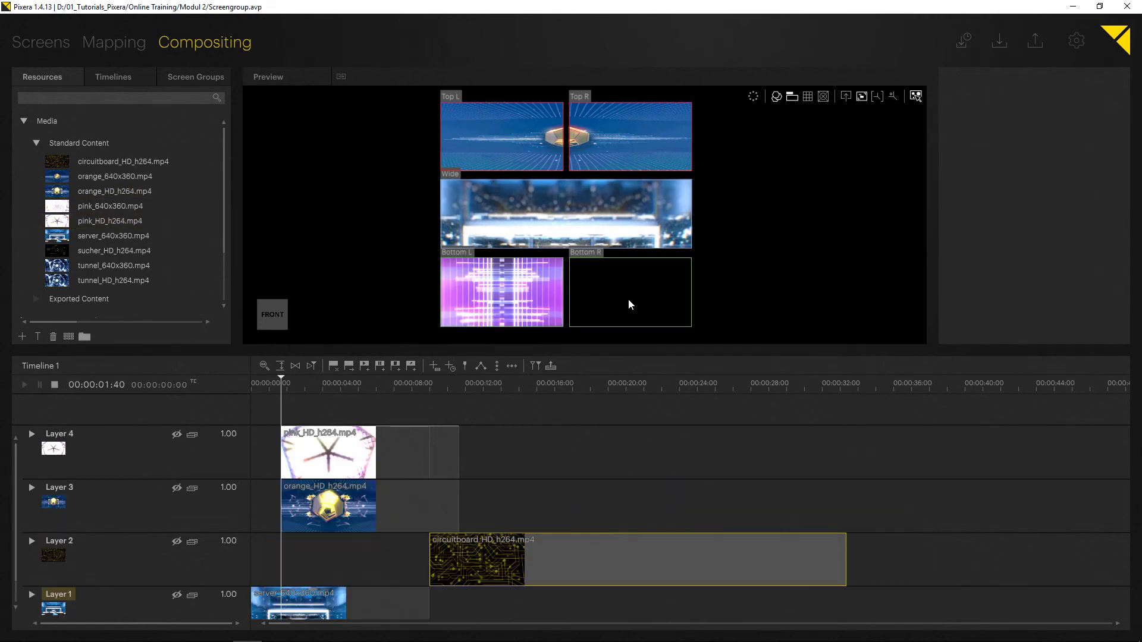
left_click_drag(630, 305, 550, 293)
key("ctrl+z")
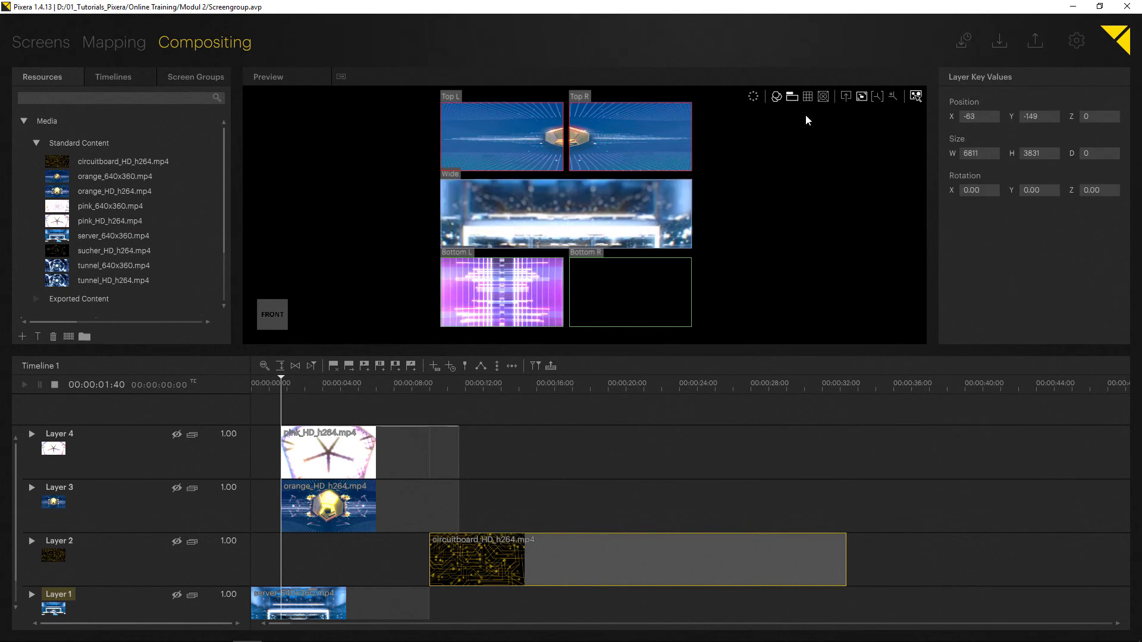
In the perspectives view, stretch the pink layer horizontally across both Bottom screens, then return to the screen view.
double_click(558, 284)
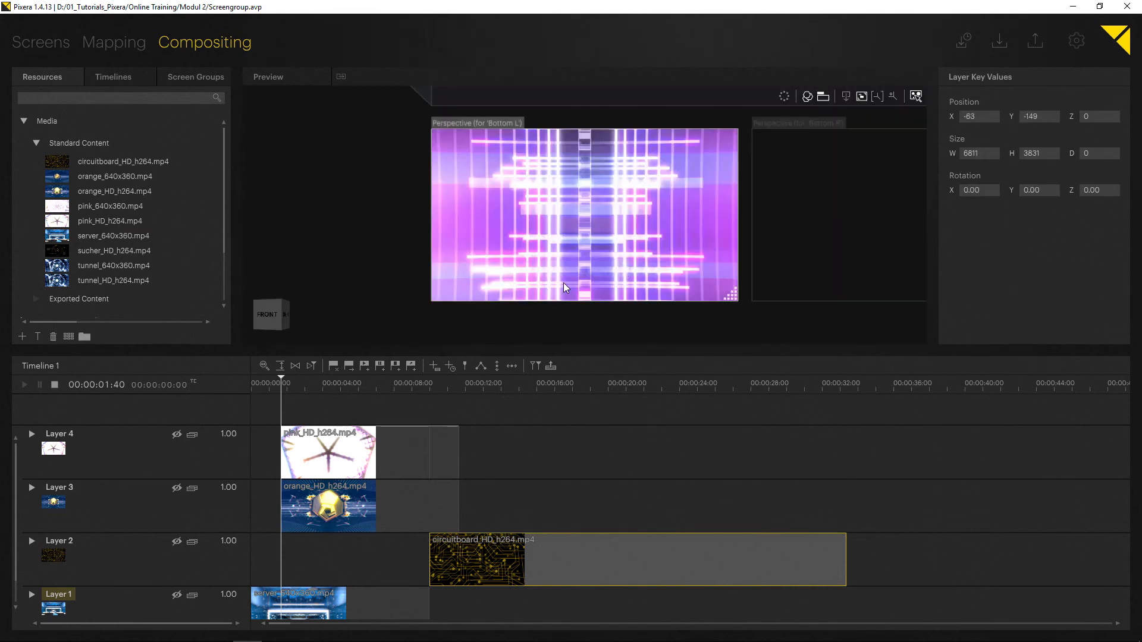
scroll(595, 268, "up", 4)
scroll(690, 241, "down", 7)
middle_click_drag(658, 262, 575, 261)
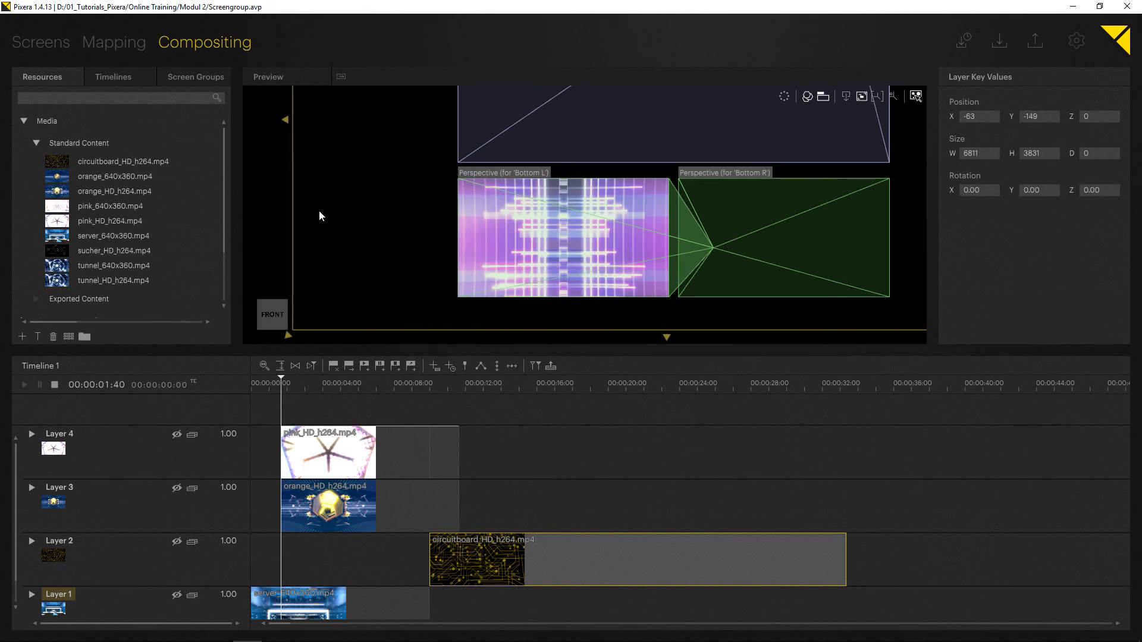
left_click(294, 214)
left_click(564, 241)
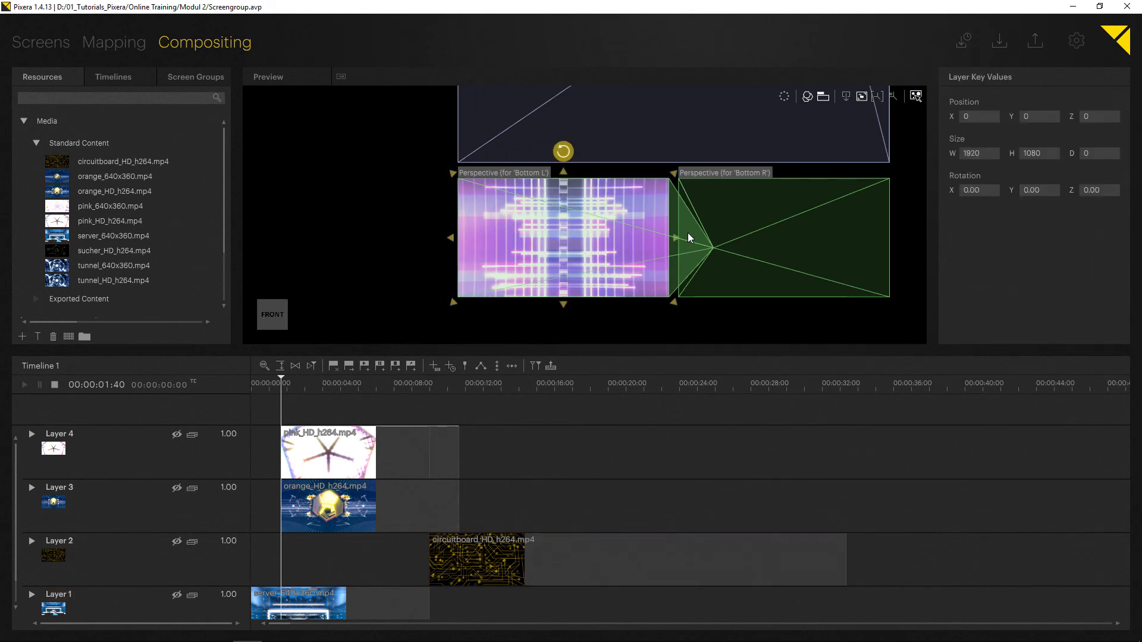
left_click_drag(689, 238, 889, 238)
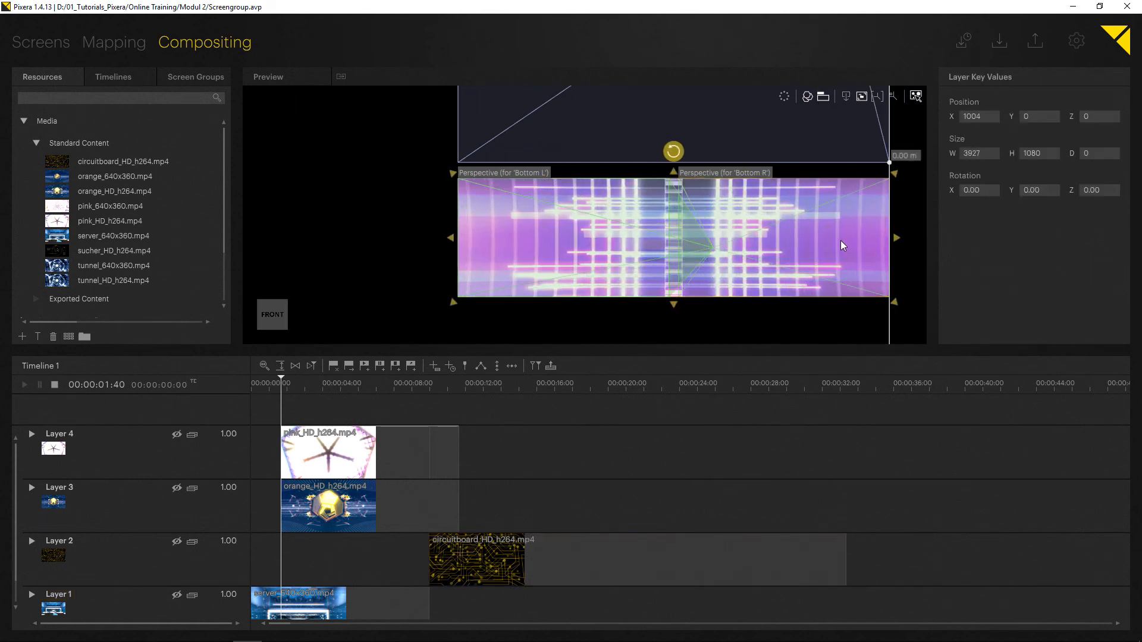
left_click(843, 97)
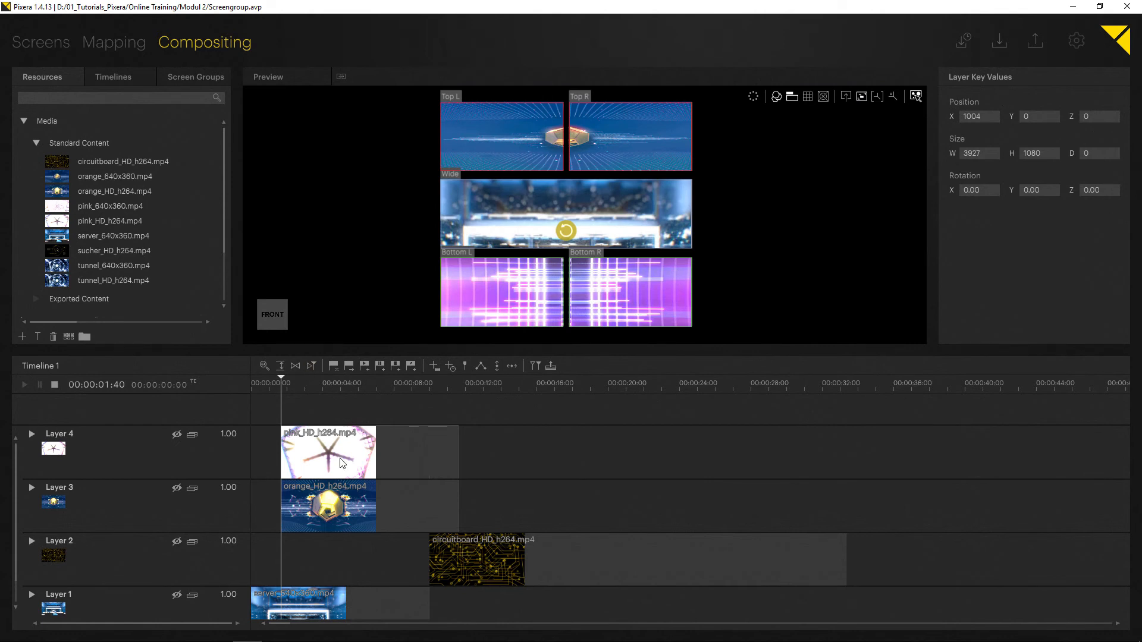
Move the pink and orange clips to the start of the timeline.
left_click_drag(340, 458, 308, 461)
left_click_drag(314, 504, 281, 506)
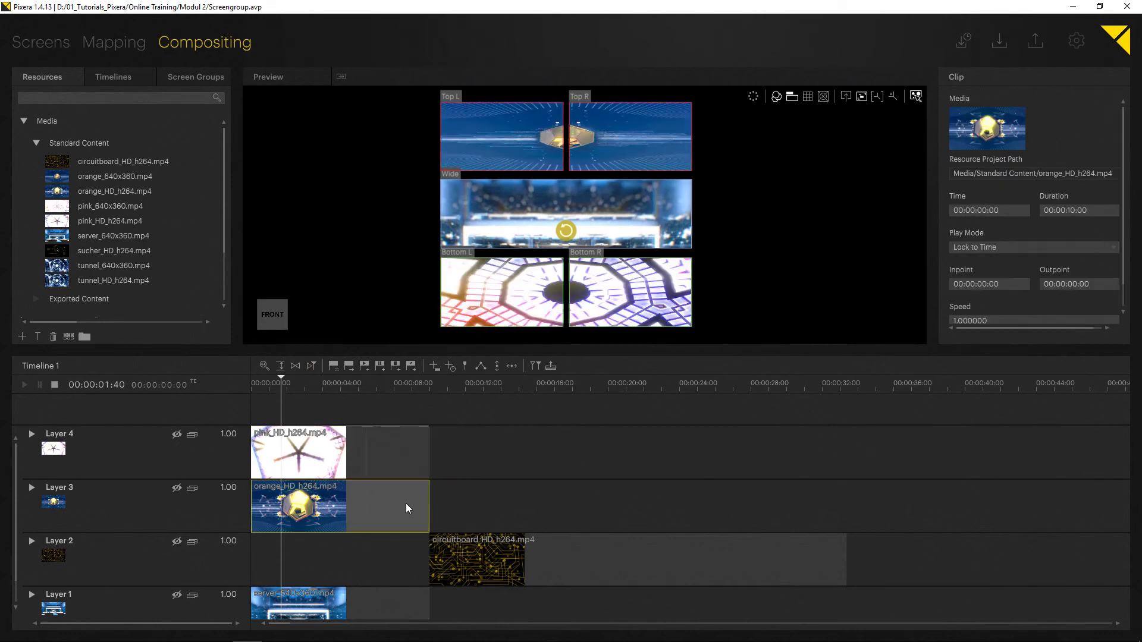
Move Layer 2 to the top of the layer stack and shift its circuitboard clip to start at 00:00:03:04.
left_click_drag(60, 541, 60, 426)
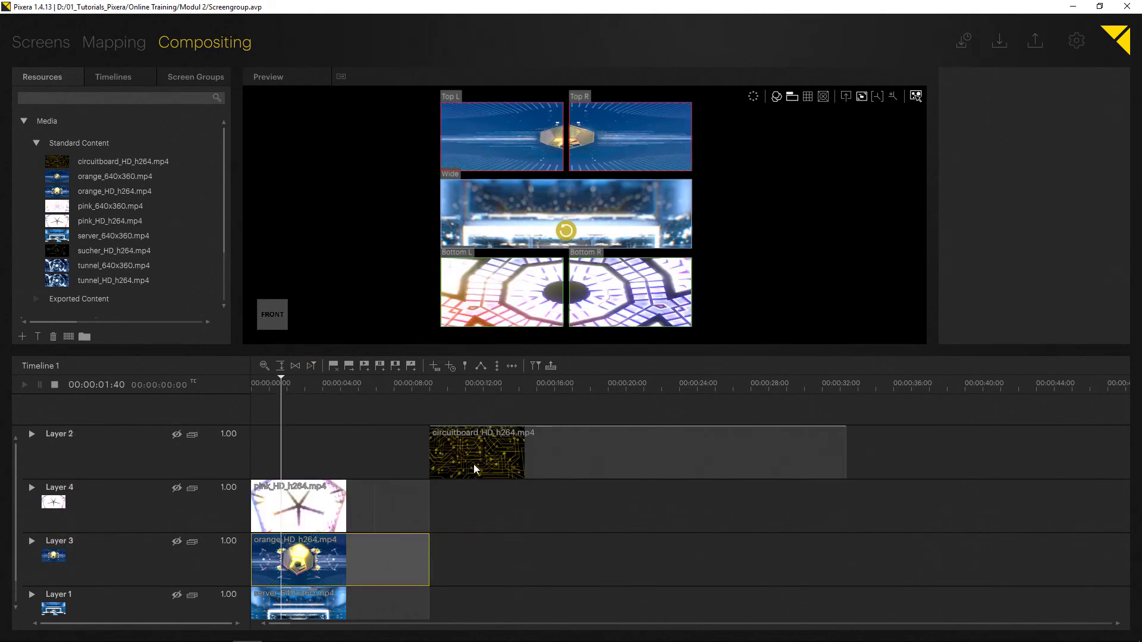
left_click_drag(474, 464, 387, 459)
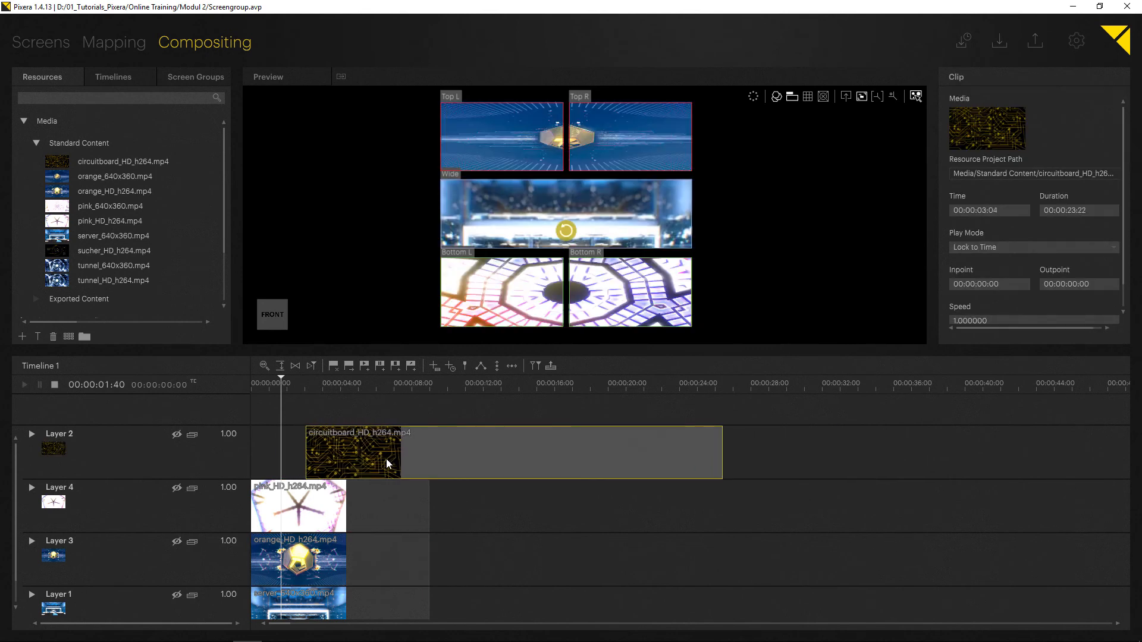
Add an opacity keyframe at the circuitboard clip's start and move it to 00:00:00:48 with value 1.00.
left_click(321, 429)
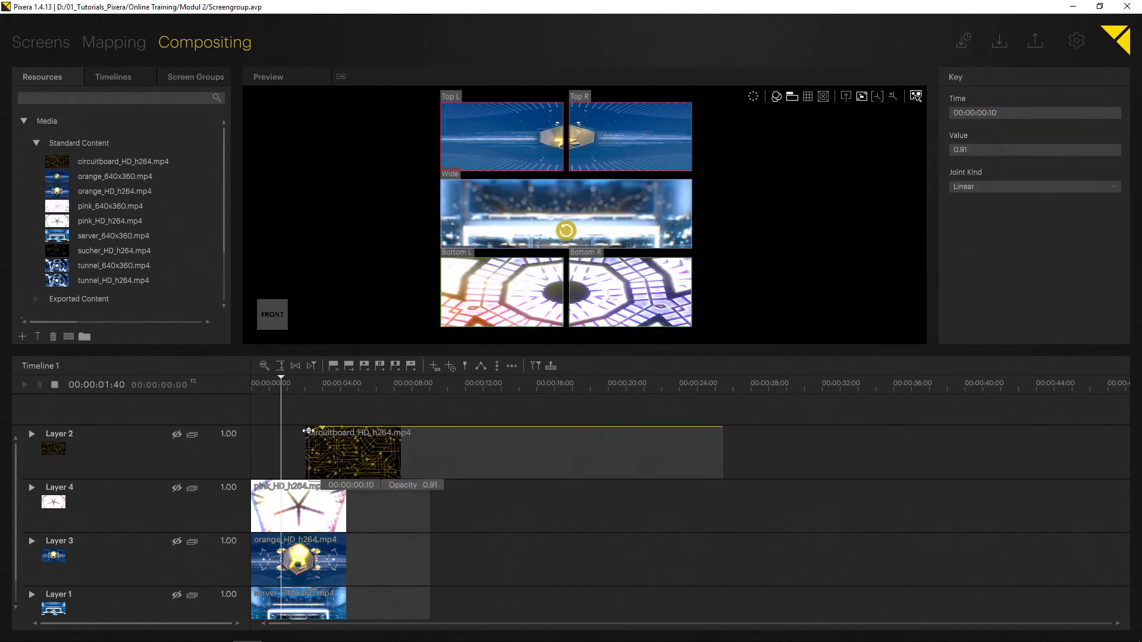
left_click_drag(307, 428, 320, 427)
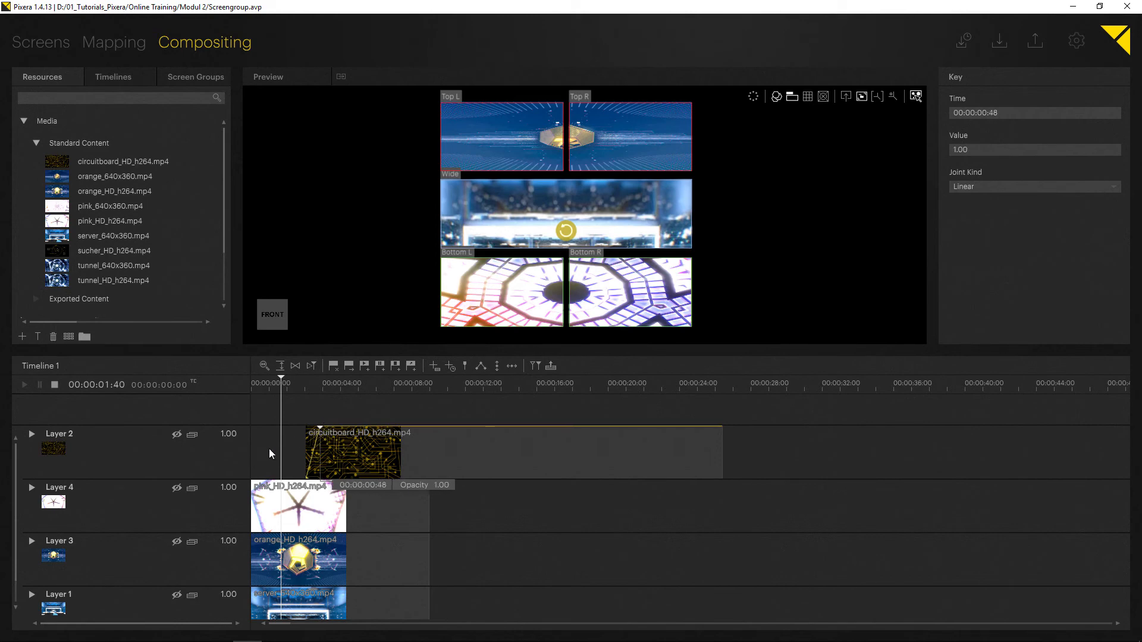
right_click(140, 454)
mouse_move(152, 476)
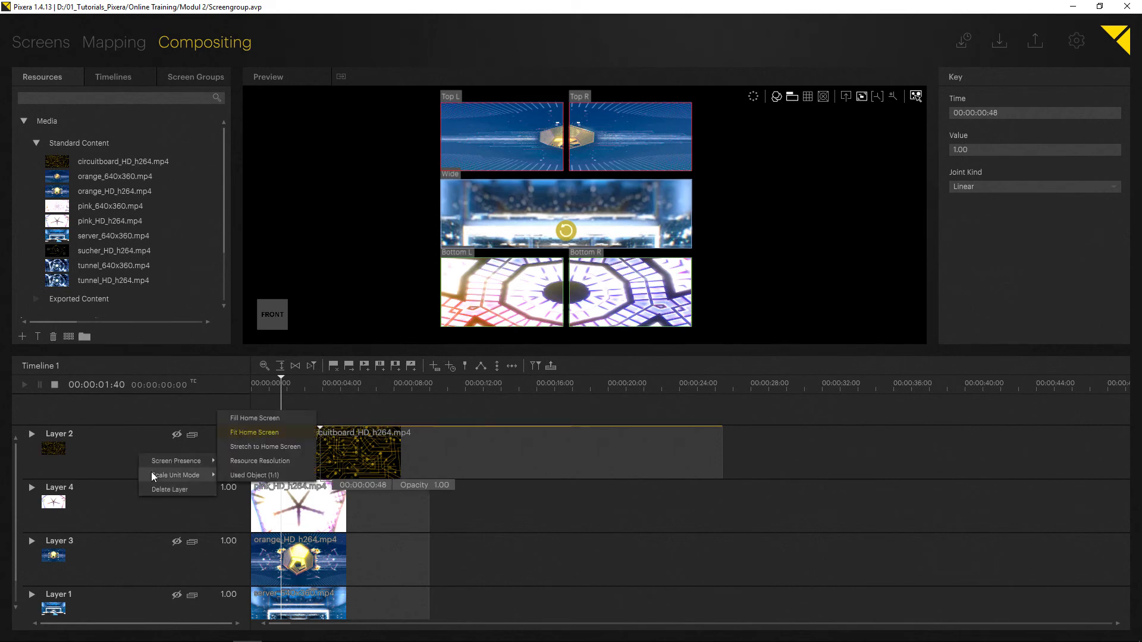
left_click(120, 513)
Move the playhead near the start of the timeline and play back the composition.
left_click(259, 385)
left_click_drag(254, 388, 307, 388)
key("space")
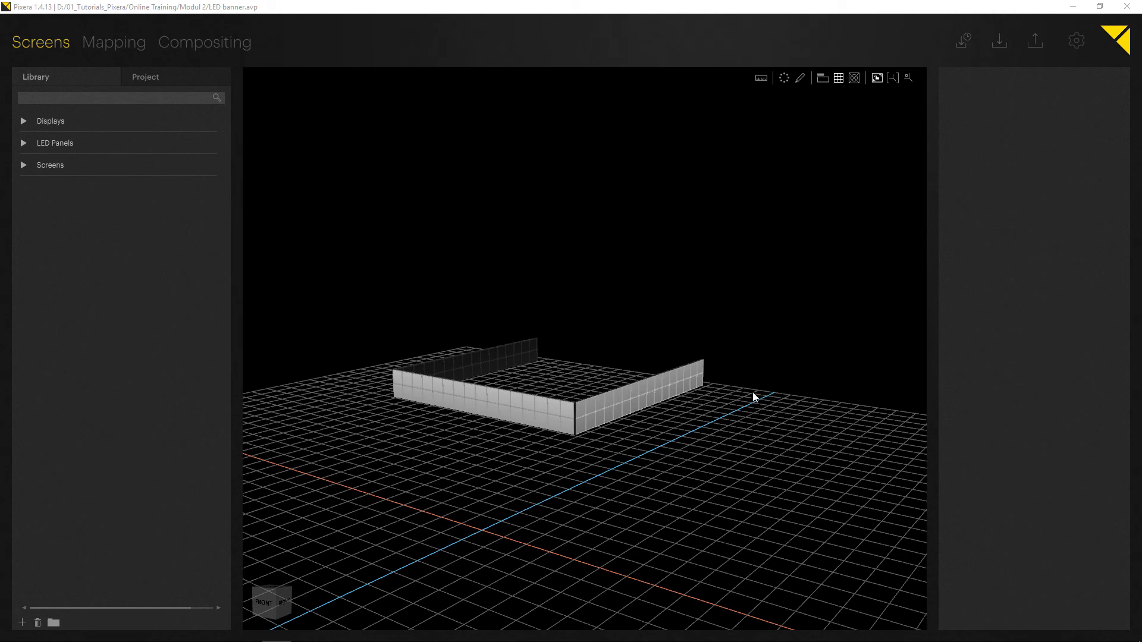
Orbit and zoom around the LED banner screens in the 3D view to examine their arrangement.
middle_click_drag(508, 359, 495, 310)
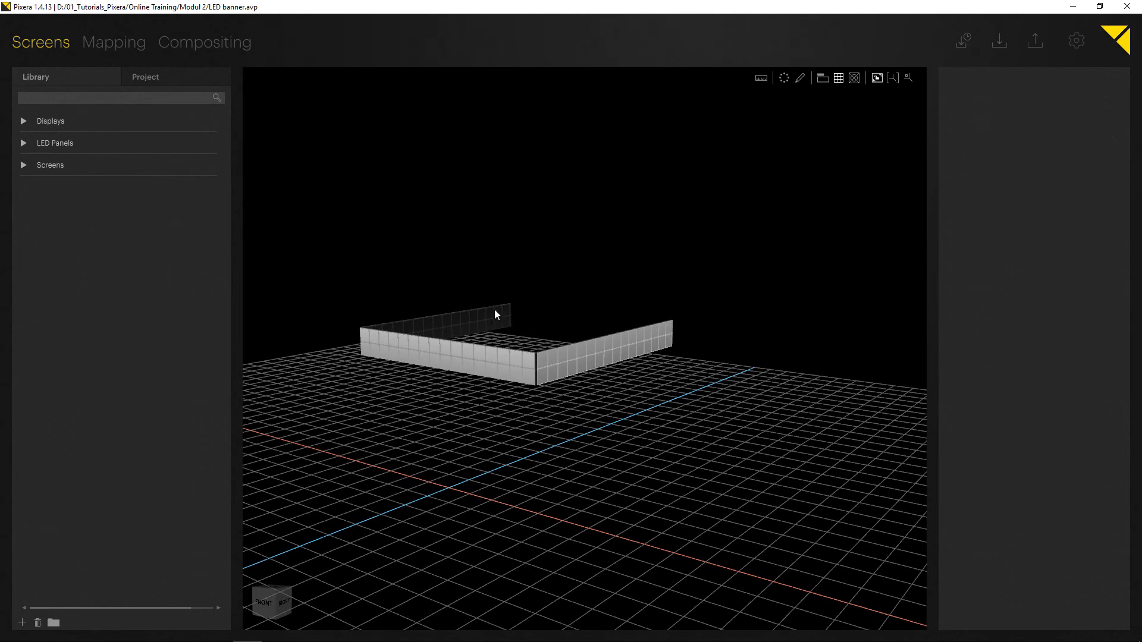
scroll(495, 307, "up", 1)
right_click_drag(446, 285, 533, 312)
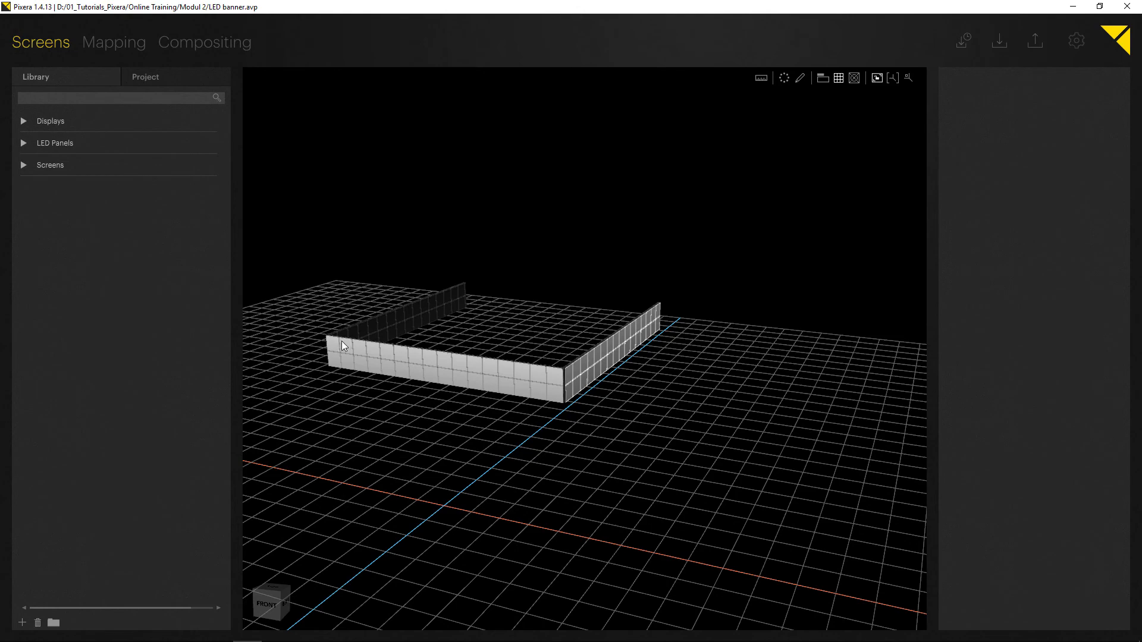
right_click_drag(342, 343, 369, 359)
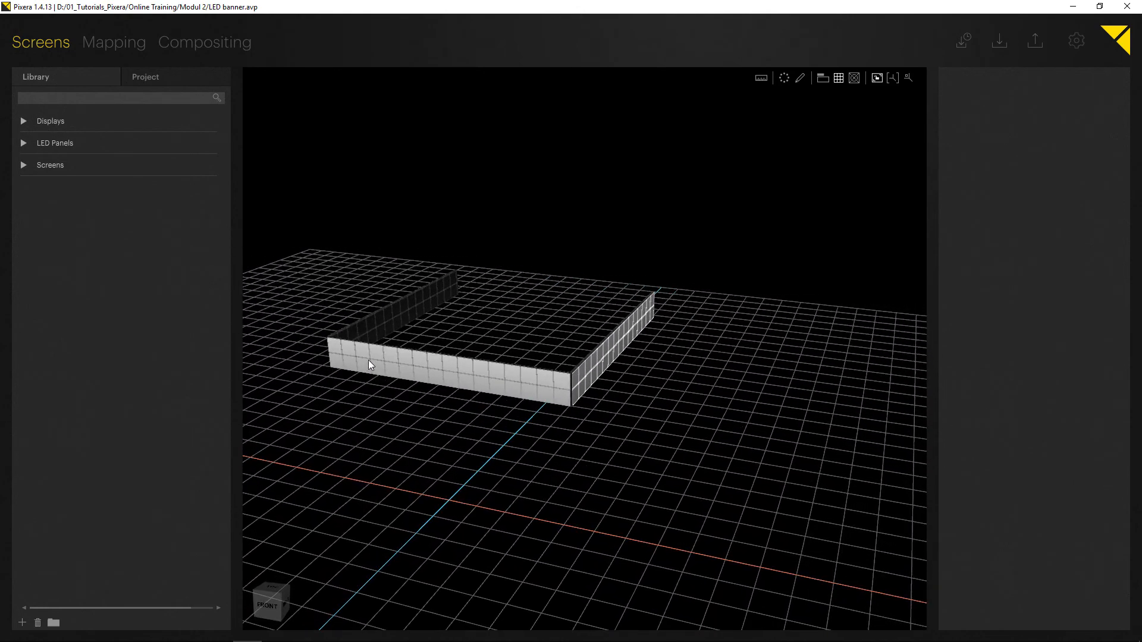
right_click_drag(473, 357, 339, 279)
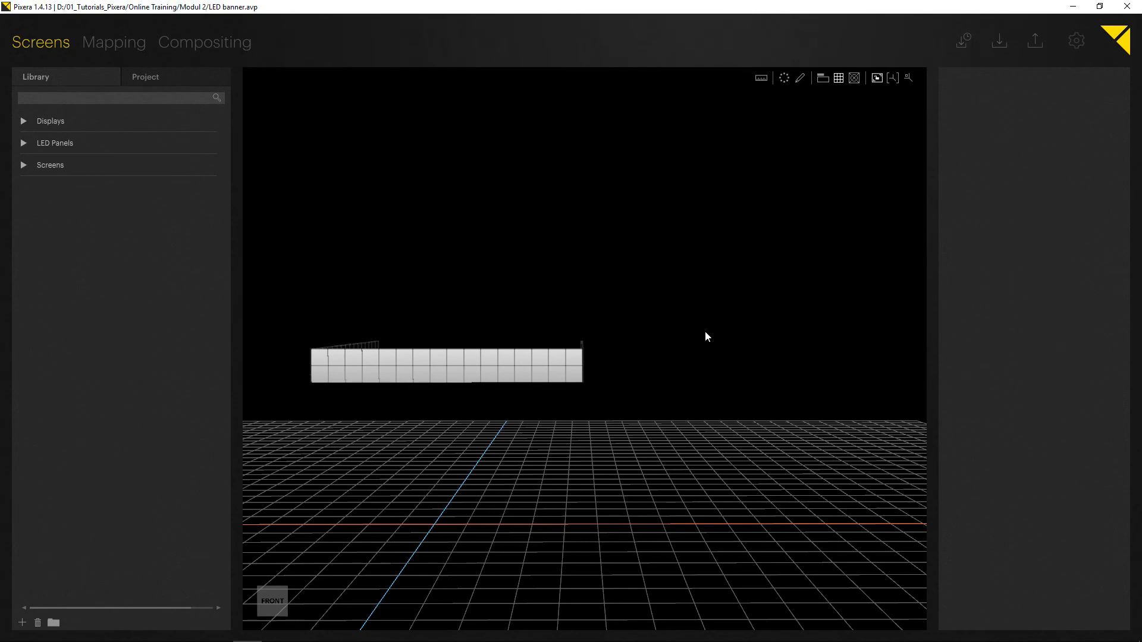
right_click_drag(441, 255, 337, 370)
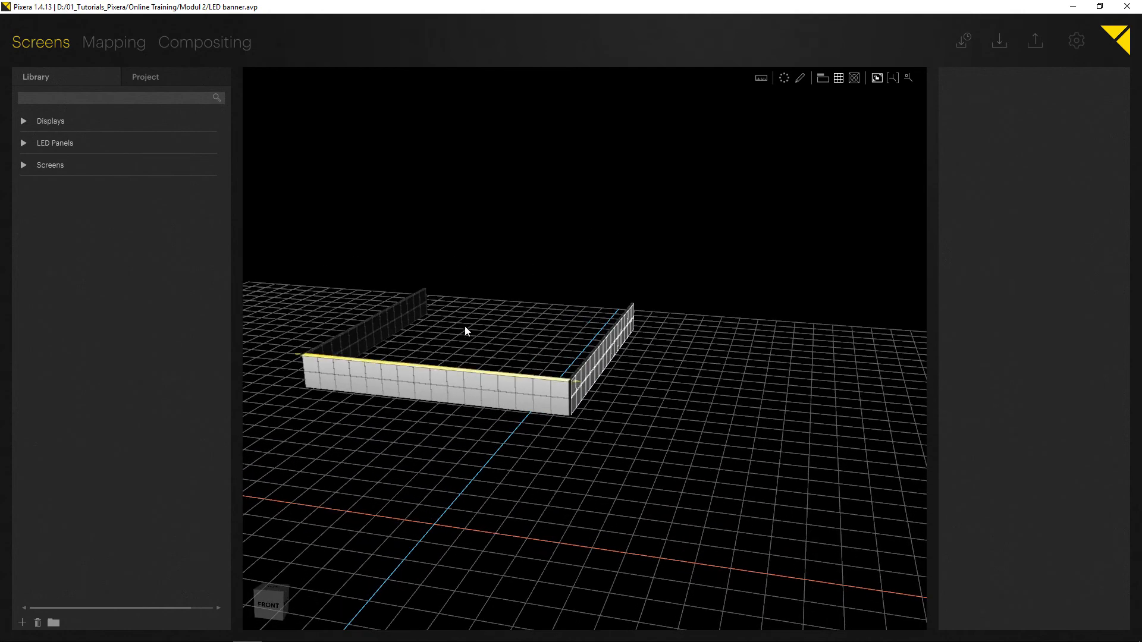
right_click_drag(468, 319, 452, 290)
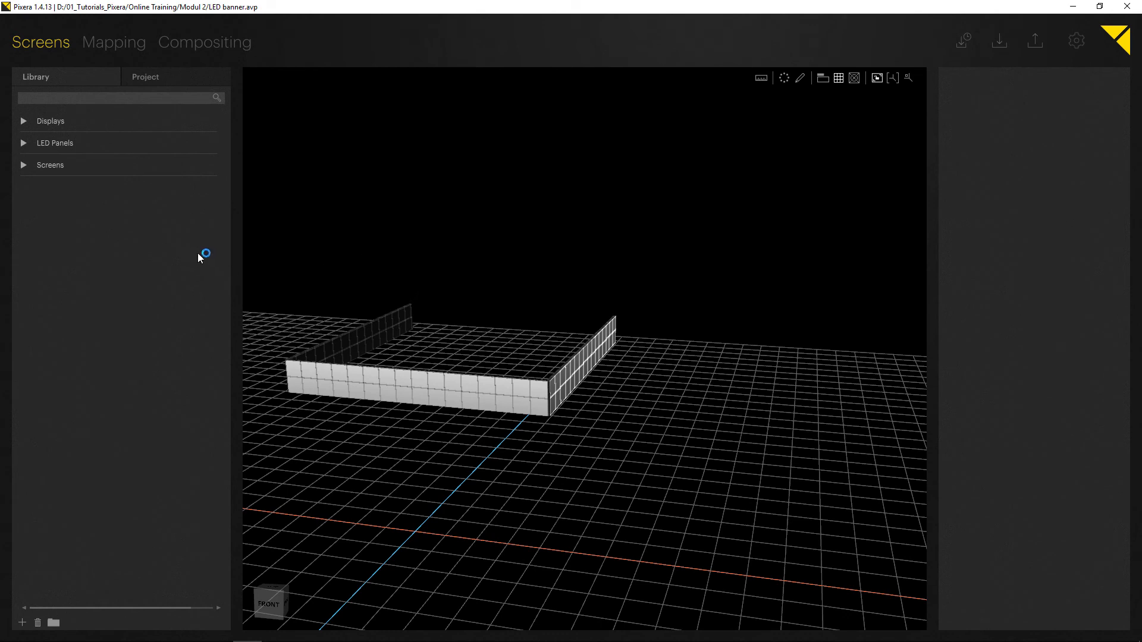
Open compositing and examine the banner screens in the enlarged 3D preview from several angles.
left_click(215, 42)
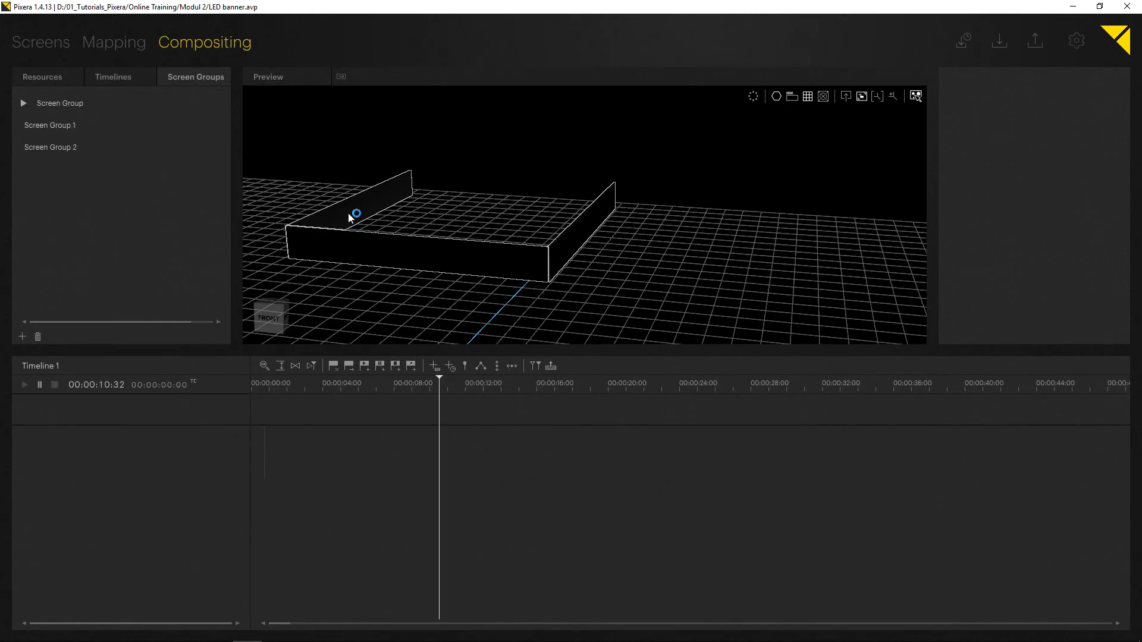
left_click_drag(373, 351, 402, 541)
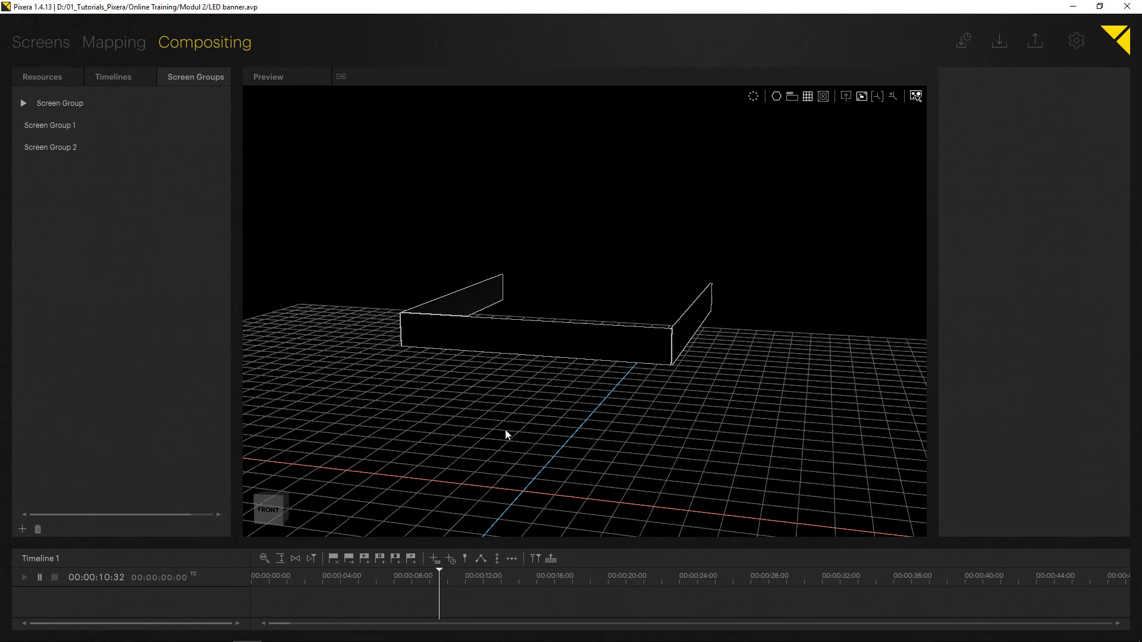
scroll(515, 317, "up", 4)
middle_click_drag(519, 319, 477, 298)
scroll(485, 291, "down", 3)
right_click_drag(494, 291, 452, 306)
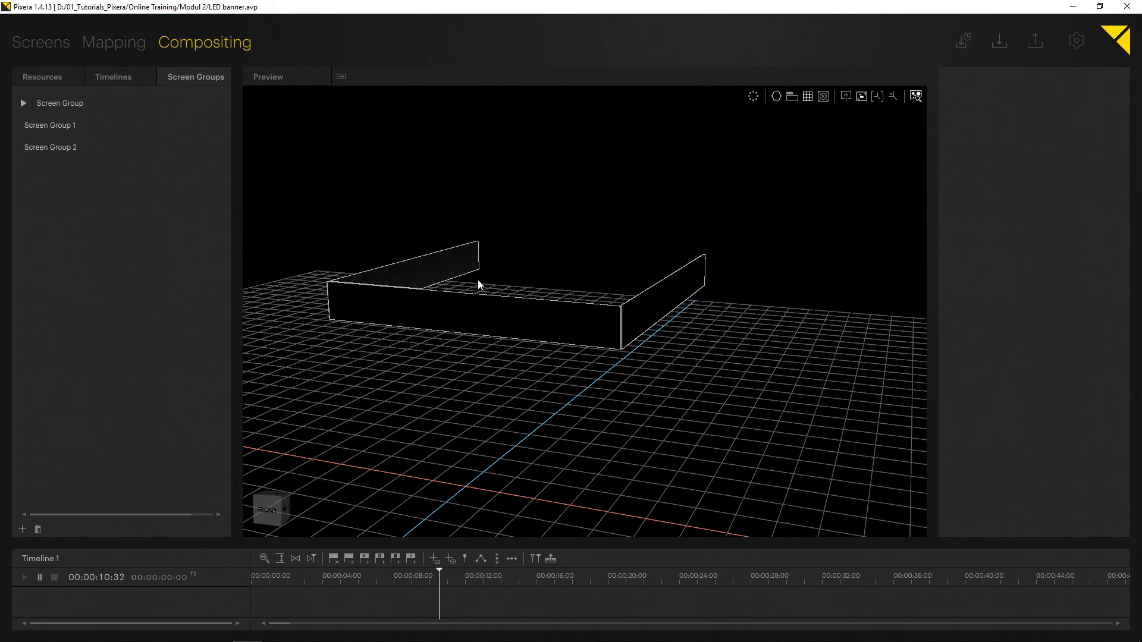
right_click_drag(497, 260, 420, 234)
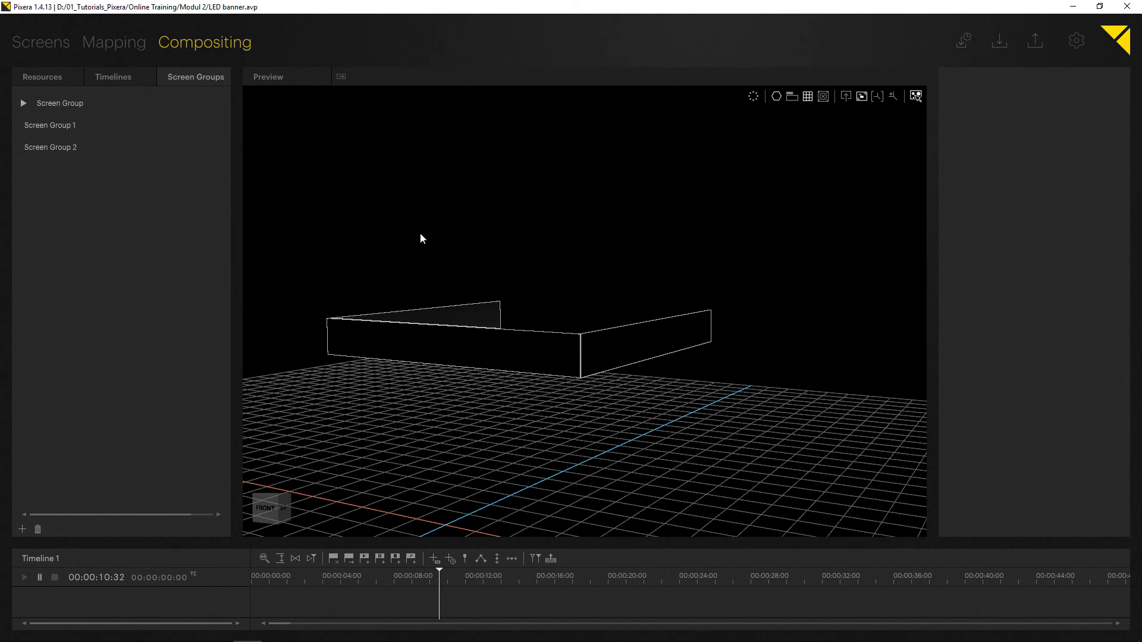
mouse_move(445, 239)
right_mouse_down()
mouse_move(428, 247)
mouse_move(454, 229)
right_mouse_up()
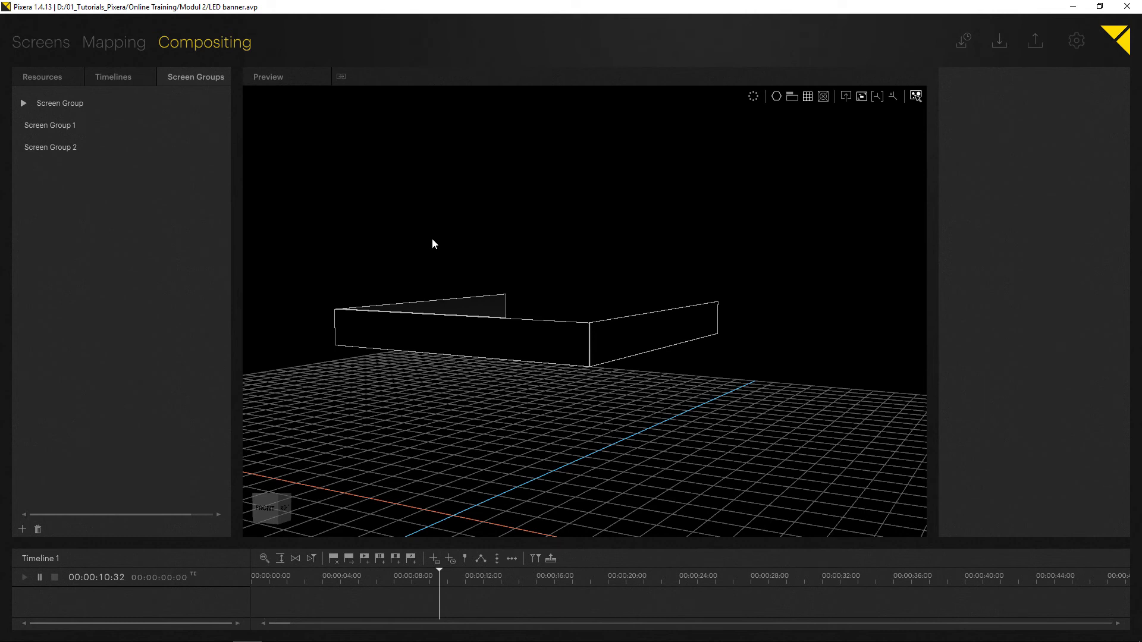
right_click_drag(431, 242, 520, 273)
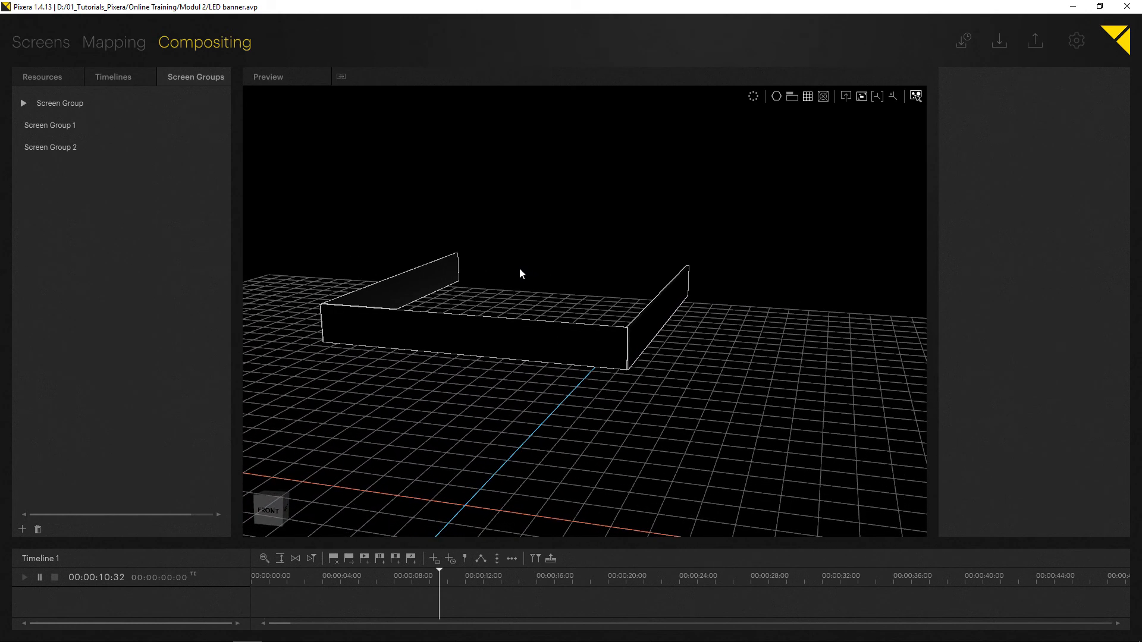
right_click_drag(480, 278, 504, 301)
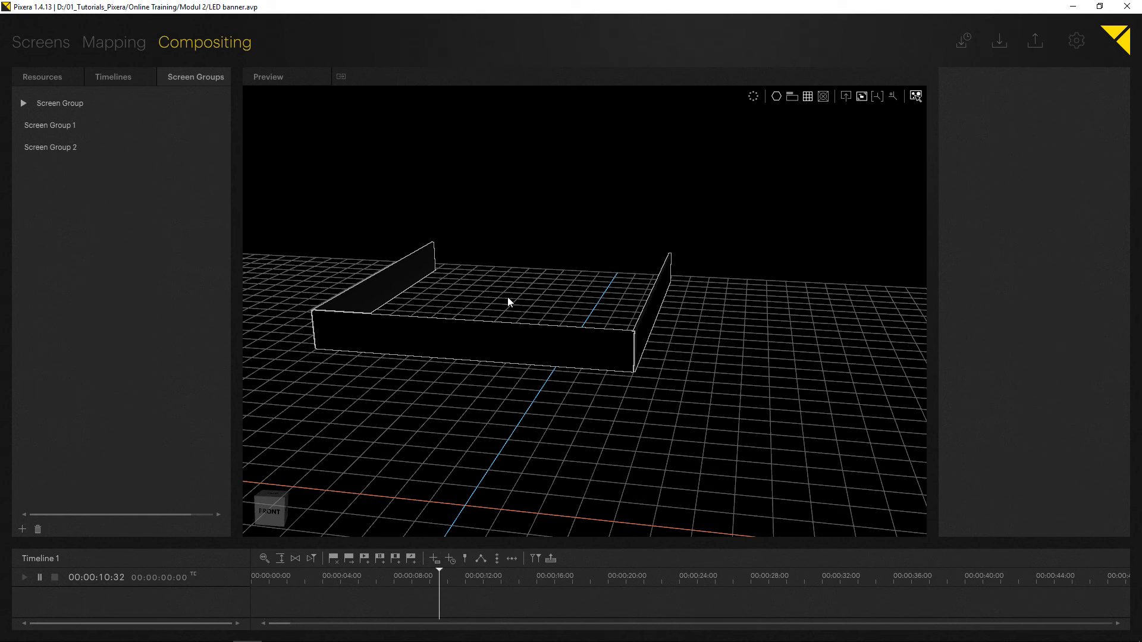
right_click_drag(502, 271, 423, 256)
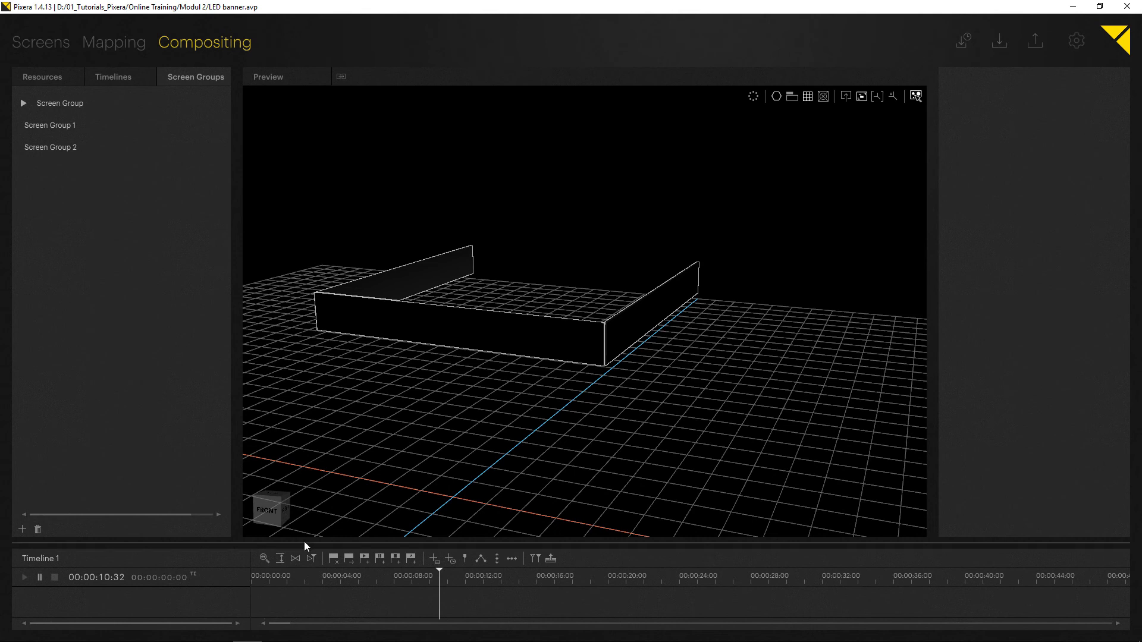
left_click_drag(305, 543, 324, 473)
Add the Ocubo_ISE_LED Banner_split_front side_30p.mov media onto the banner screens as a new layer.
left_click(47, 79)
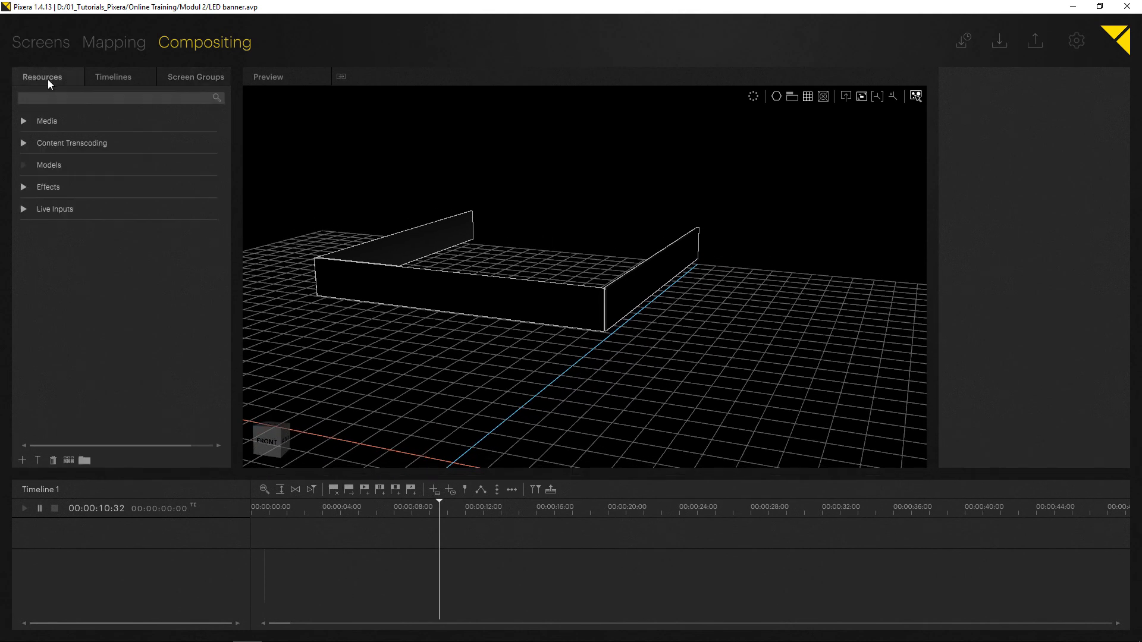
left_click(23, 121)
left_click(23, 121)
left_click_drag(48, 184, 400, 293)
left_click_drag(449, 571, 228, 559)
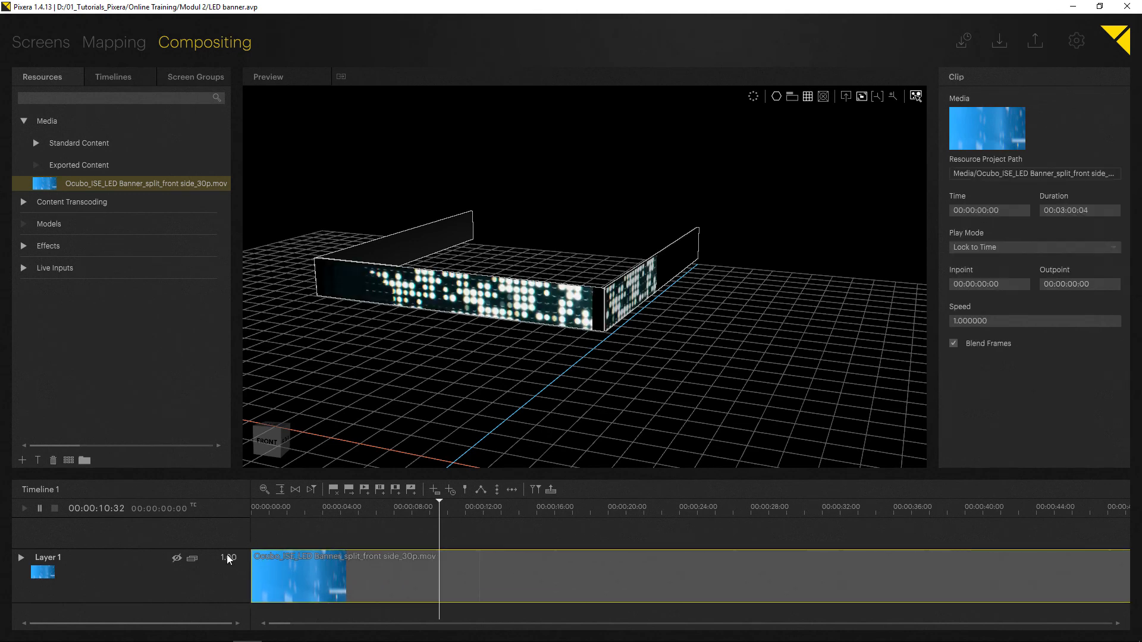
Try to reposition the banner layer inside the perspectives view, then return to the screen view.
left_click(846, 96)
middle_click_drag(465, 287, 620, 367)
scroll(474, 279, "up", 10)
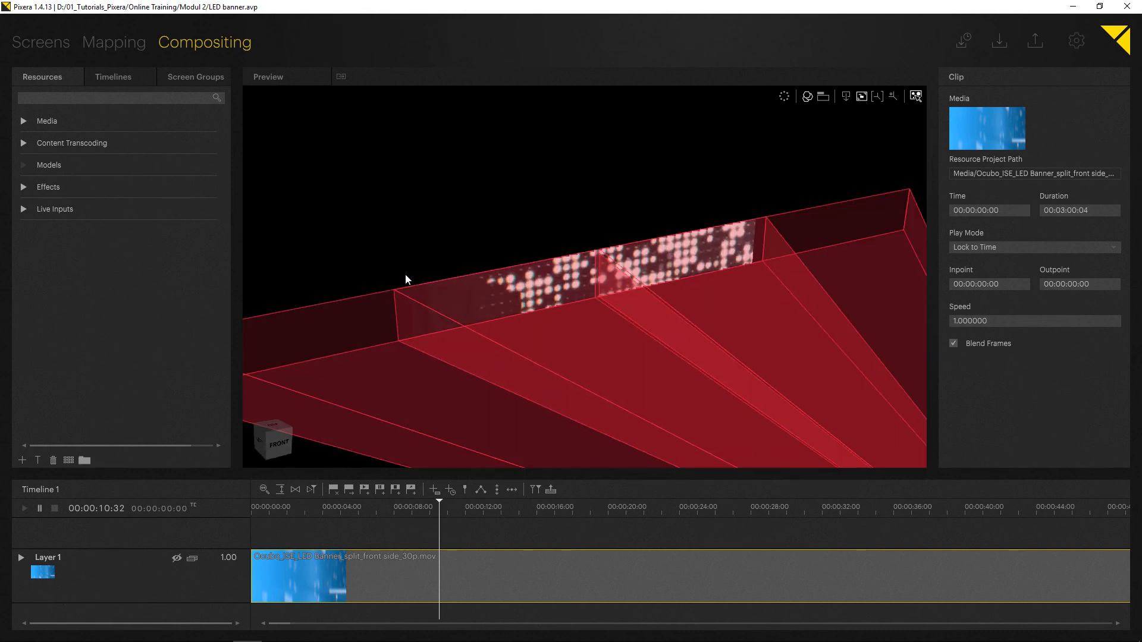
middle_click_drag(405, 277, 438, 222)
scroll(440, 236, "down", 5)
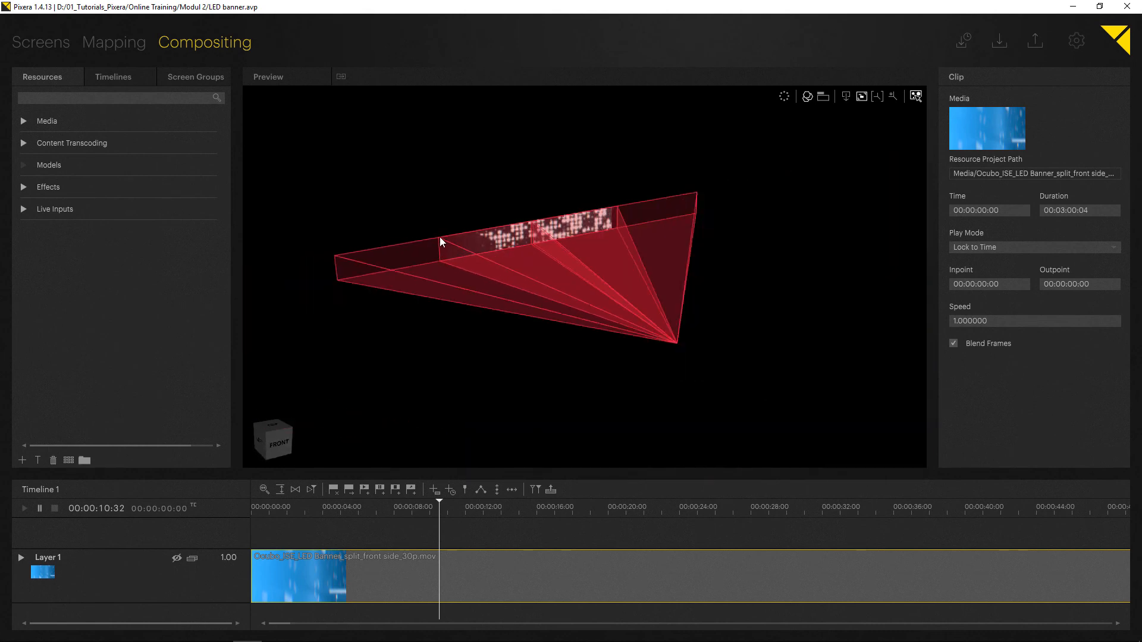
left_click(498, 245)
mouse_move(512, 246)
left_mouse_down()
mouse_move(543, 202)
mouse_move(410, 292)
mouse_move(531, 241)
mouse_move(518, 260)
left_mouse_up()
middle_click_drag(518, 259, 742, 292)
mouse_move(512, 257)
left_mouse_down()
mouse_move(387, 255)
mouse_move(291, 196)
mouse_move(486, 266)
mouse_move(363, 209)
mouse_move(452, 233)
mouse_move(309, 215)
mouse_move(506, 250)
mouse_move(272, 213)
mouse_move(508, 252)
left_mouse_up()
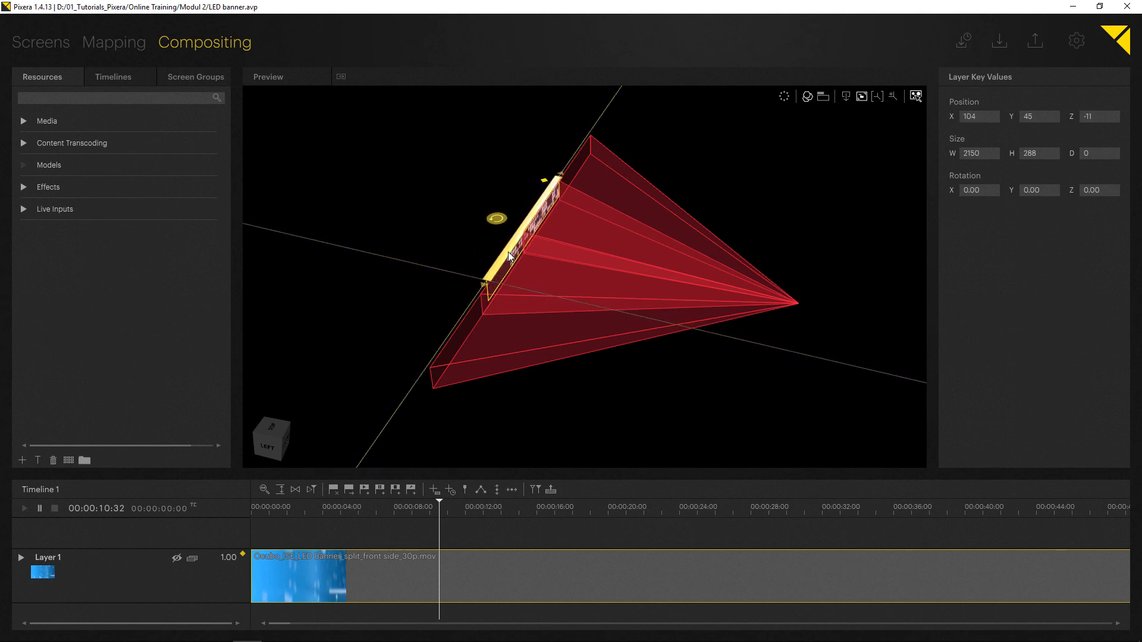
middle_click_drag(644, 311, 420, 236)
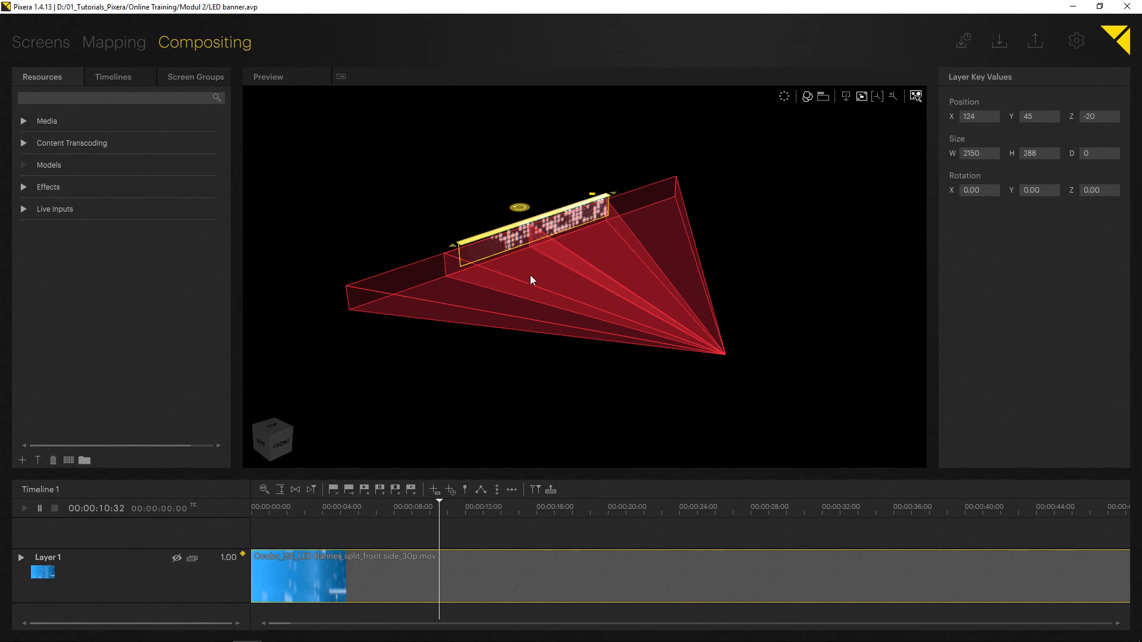
middle_click_drag(530, 274, 515, 217)
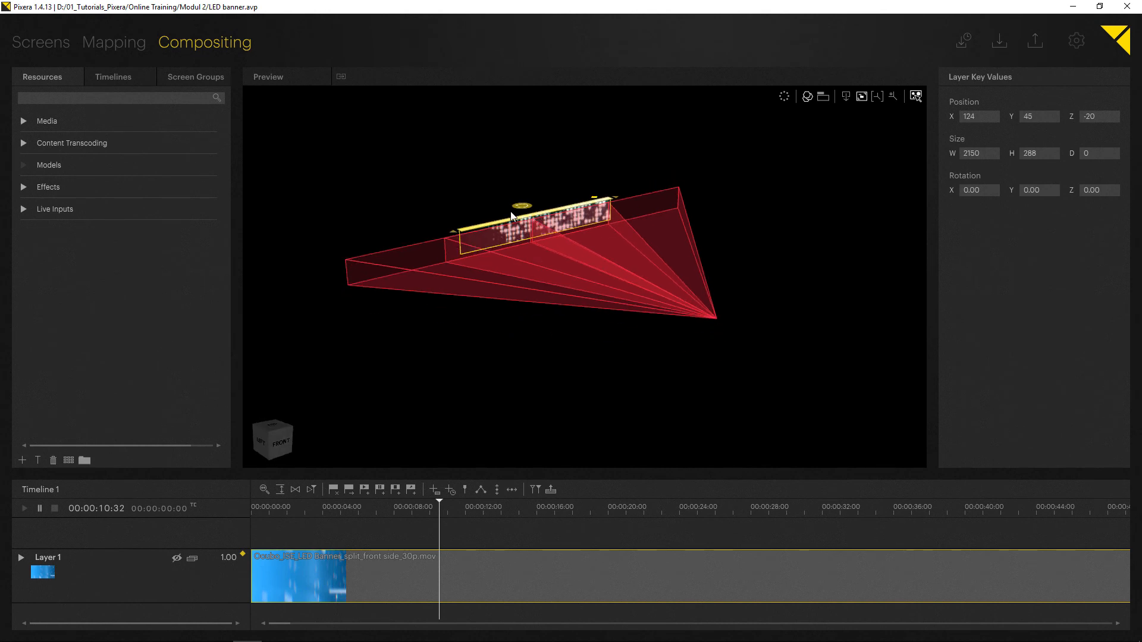
key("Escape")
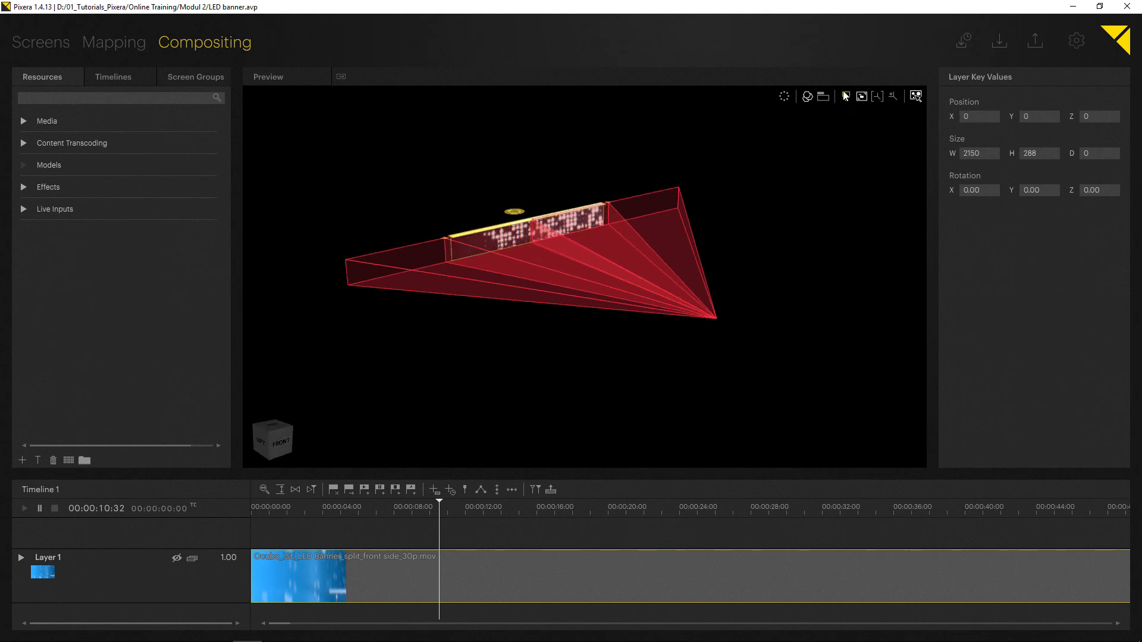
left_click(845, 98)
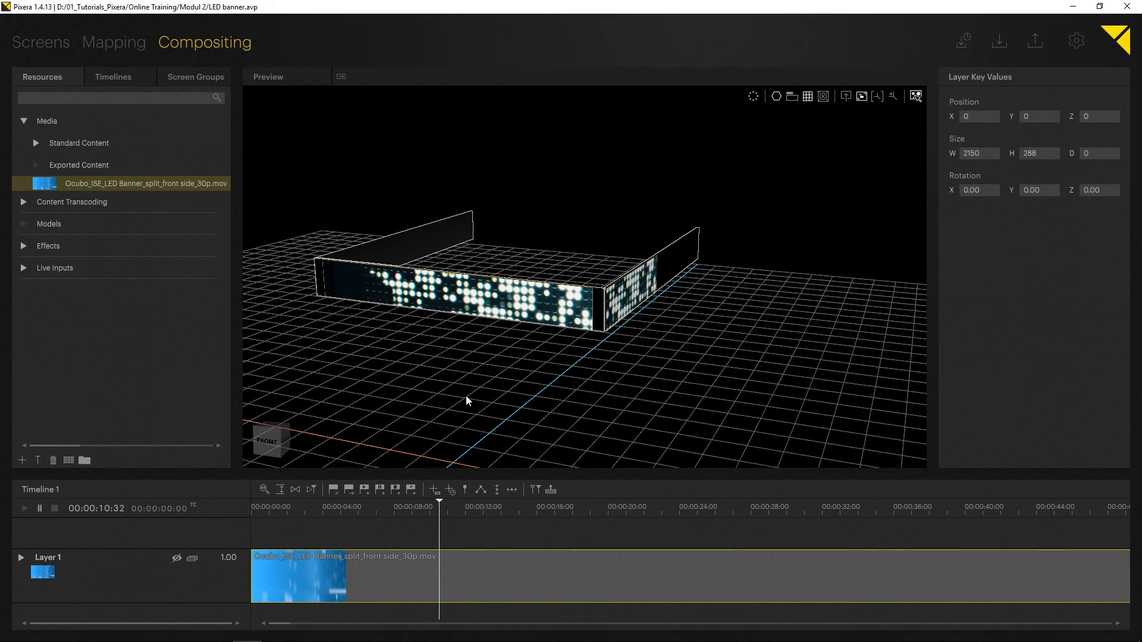
Inspect the banner content in both the screen view and the perspectives view.
middle_click_drag(462, 303, 541, 312)
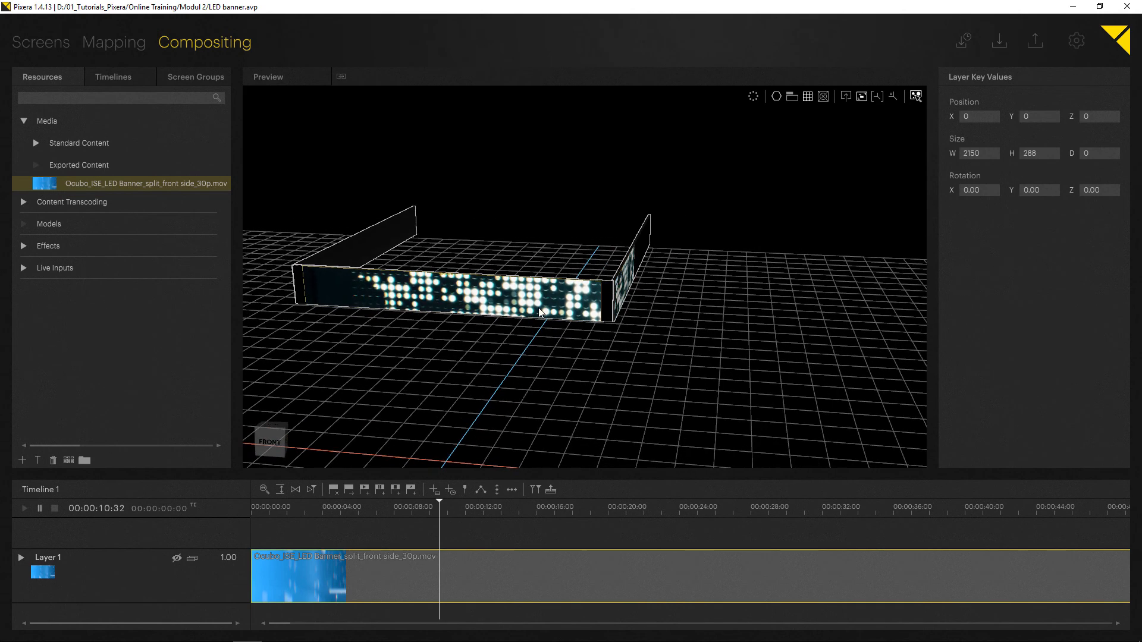
left_click(845, 97)
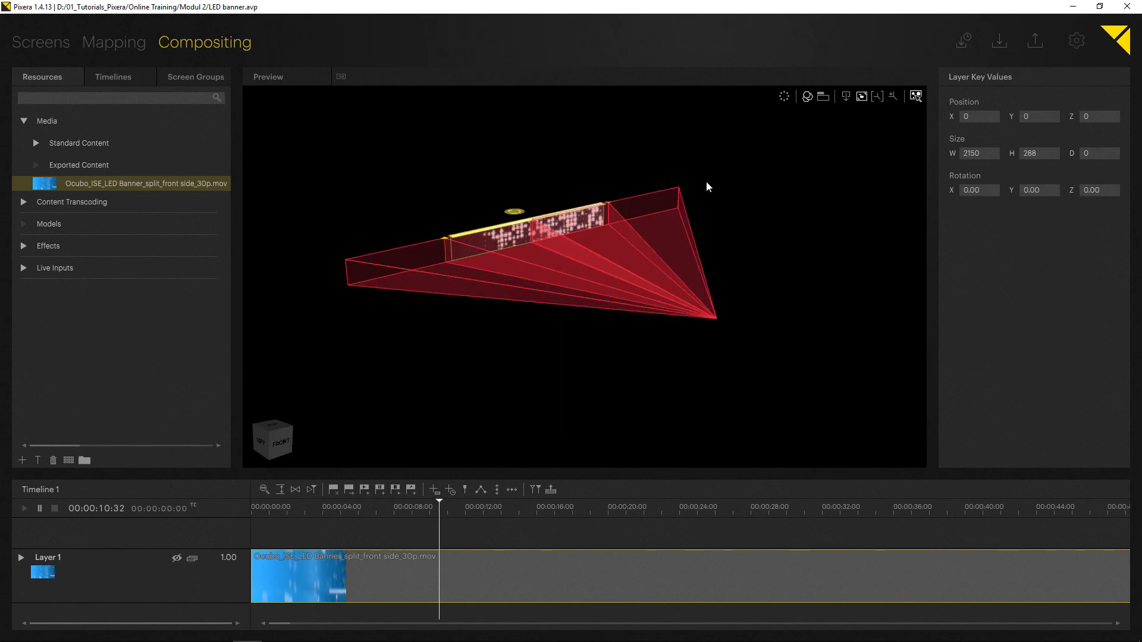
left_click(527, 316)
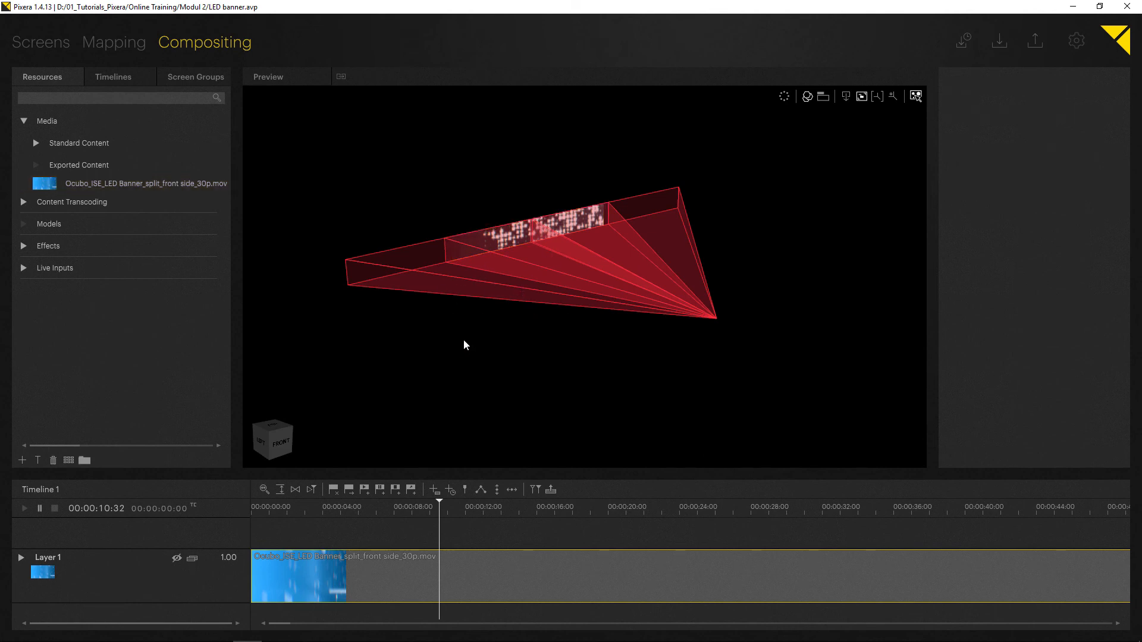
middle_click_drag(540, 285, 514, 312)
scroll(515, 312, "up", 3)
right_click_drag(515, 312, 424, 255)
scroll(617, 305, "down", 3)
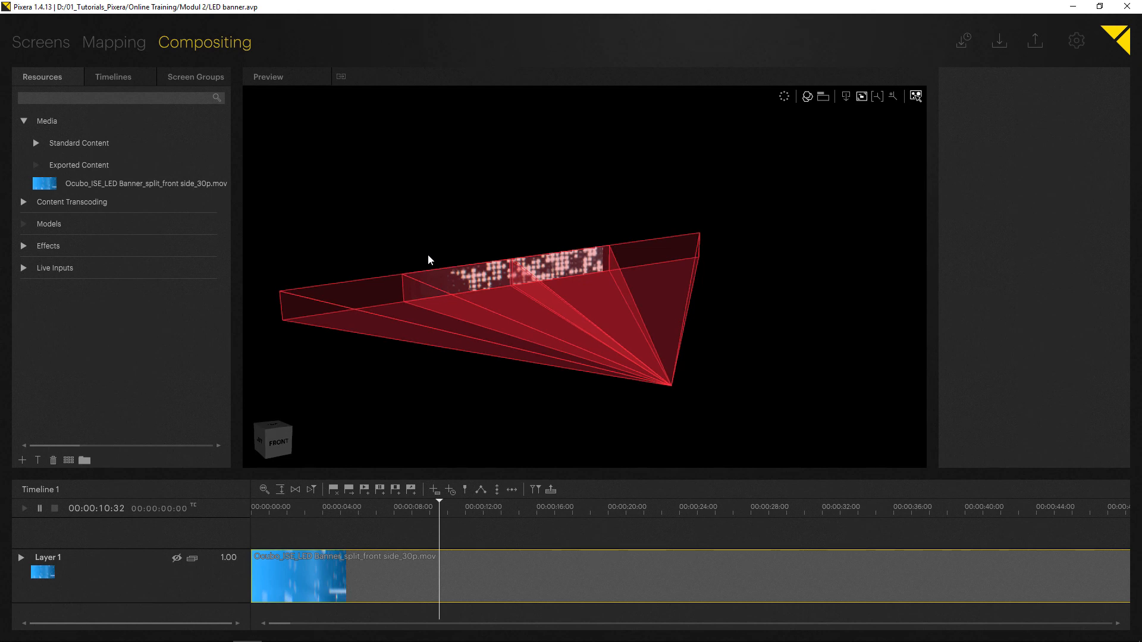
right_click_drag(430, 259, 315, 279)
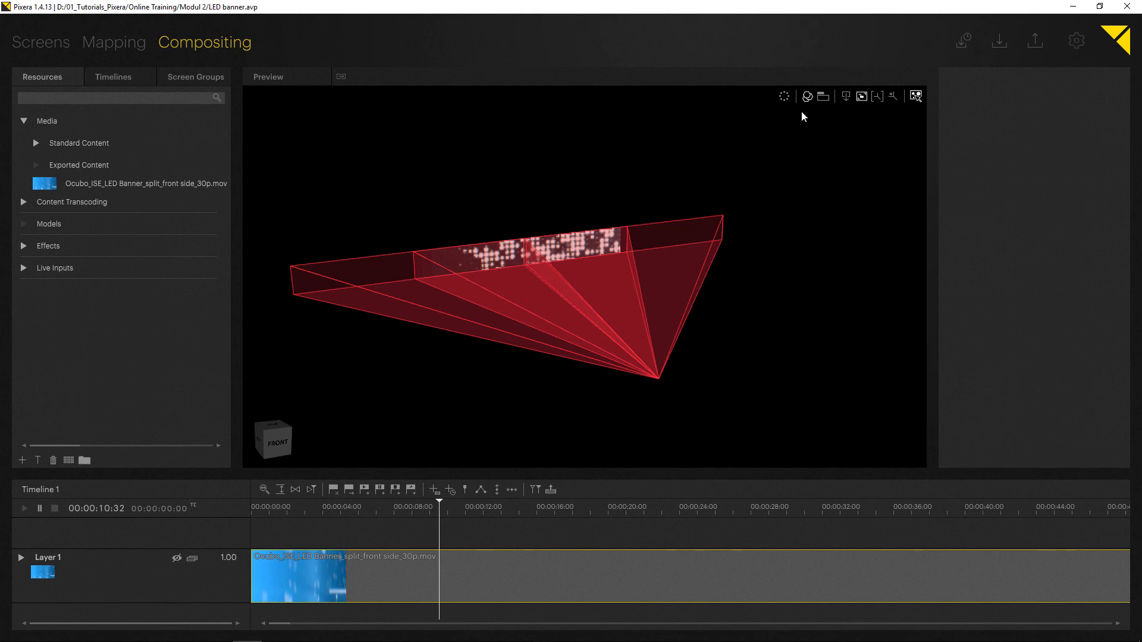
left_click(845, 96)
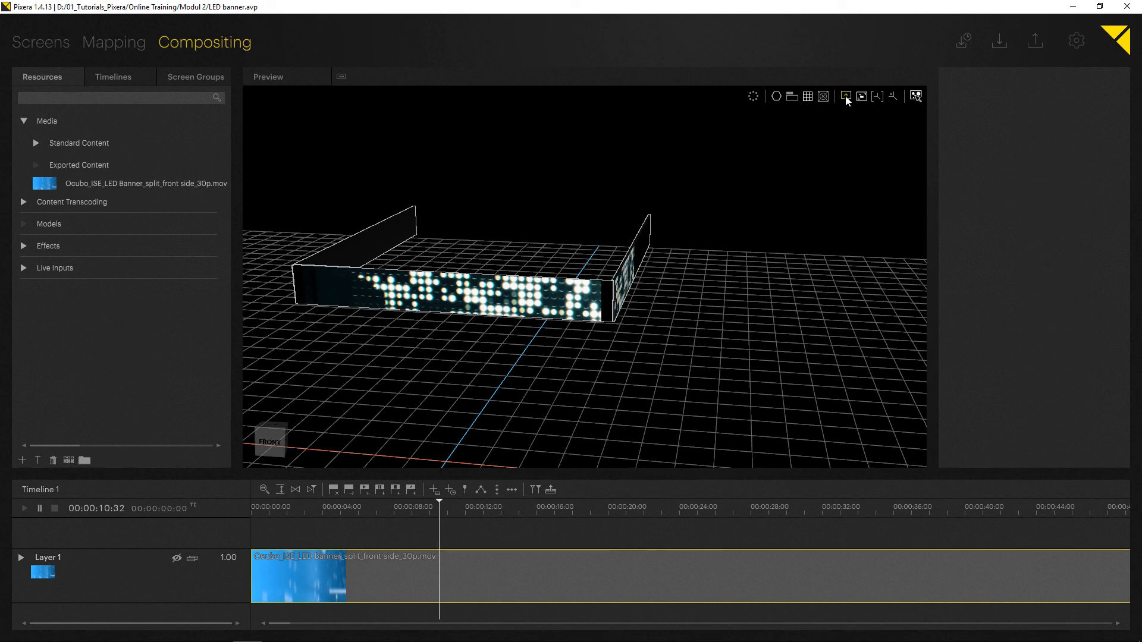
Set the Compositing Eye Mode of the first screen group to Spatial.
left_click(196, 78)
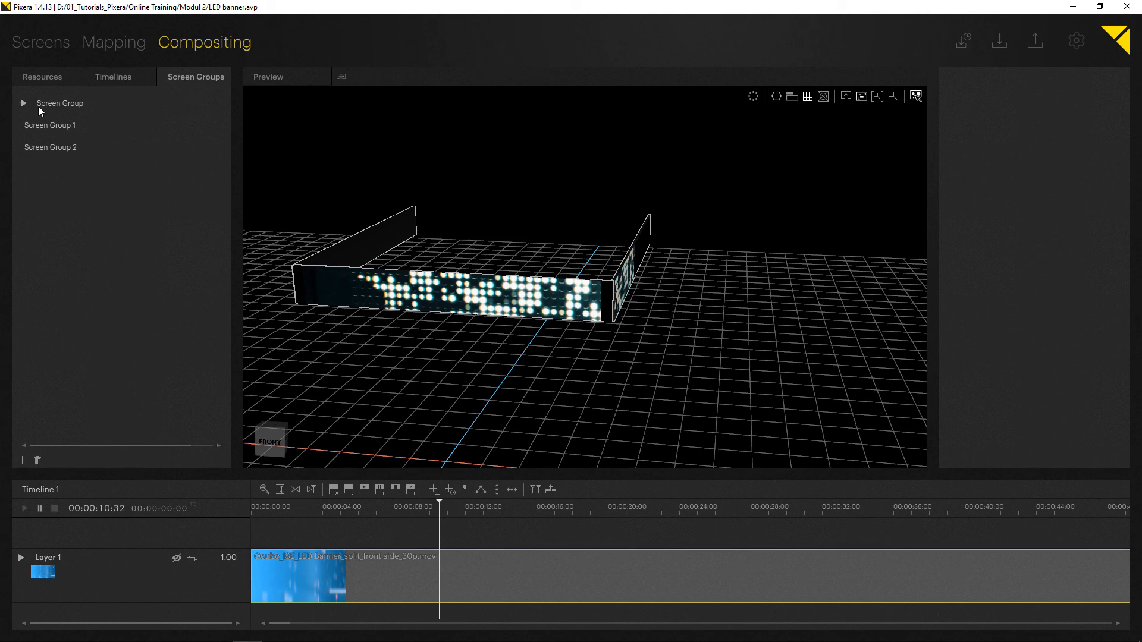
left_click(66, 104)
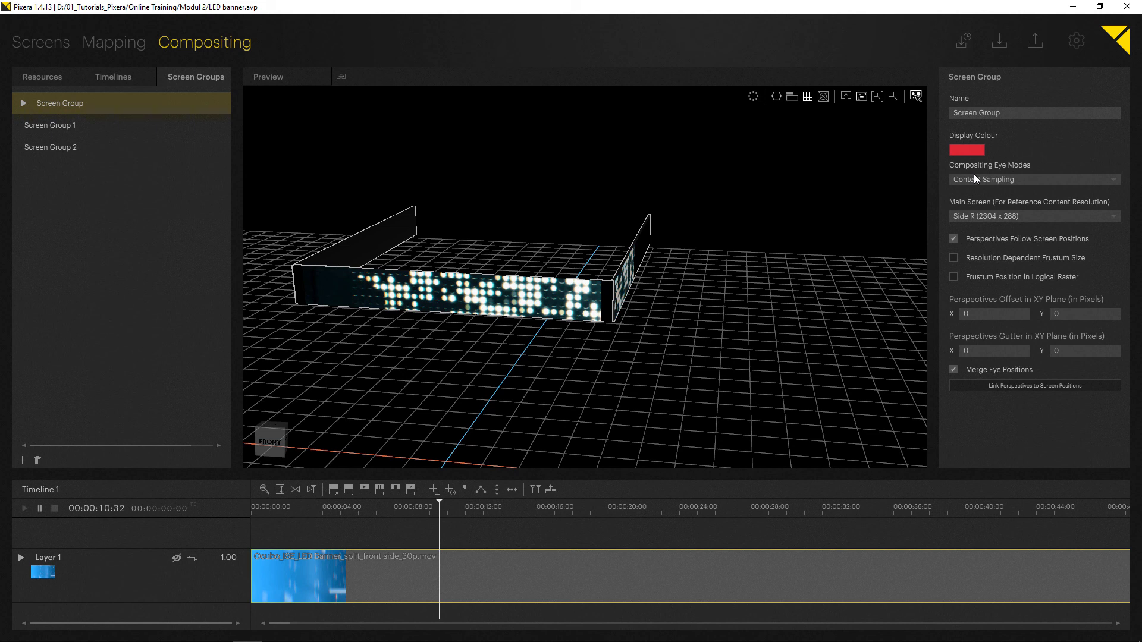
left_click(988, 180)
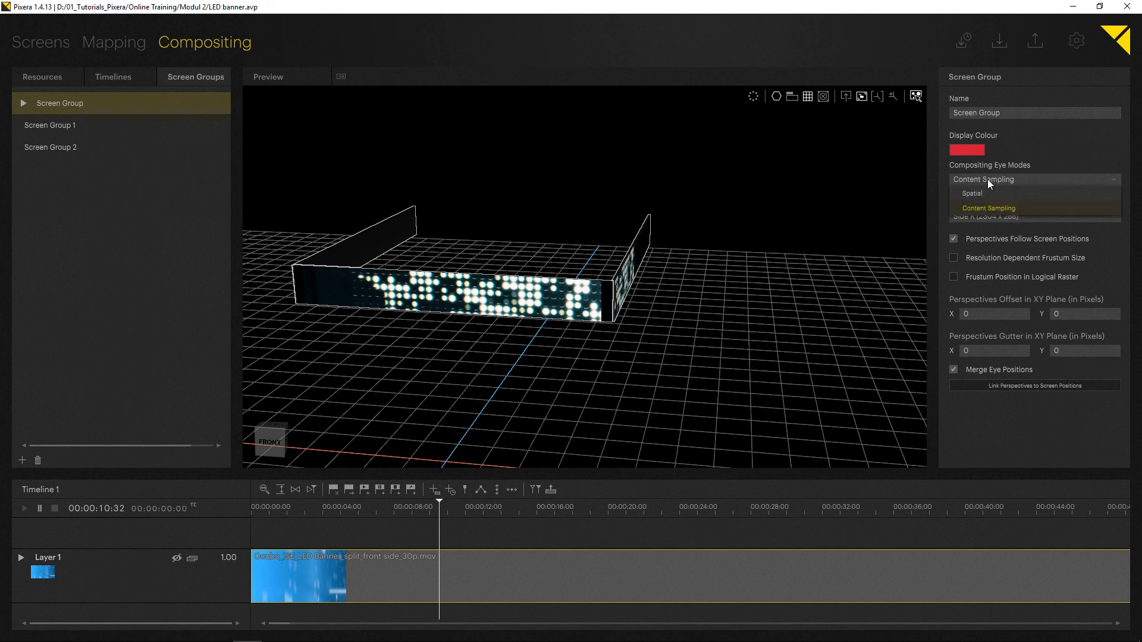
left_click(988, 191)
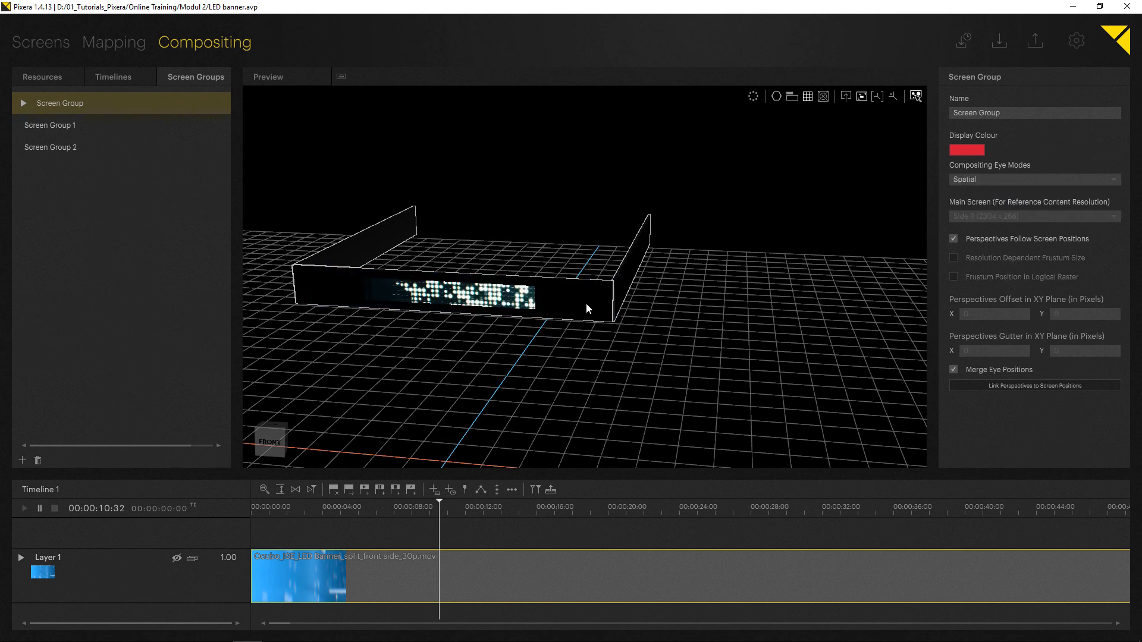
Inspect the banner's Spatial perspectives in the perspectives view and return to the screen view.
left_click(847, 97)
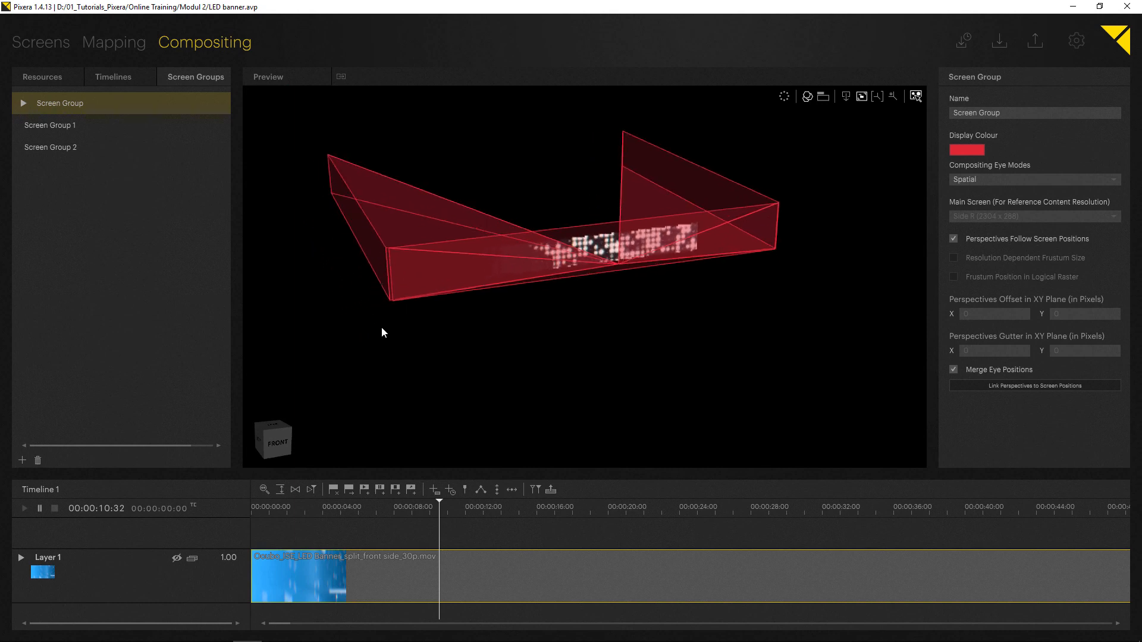
left_click_drag(377, 272, 643, 254)
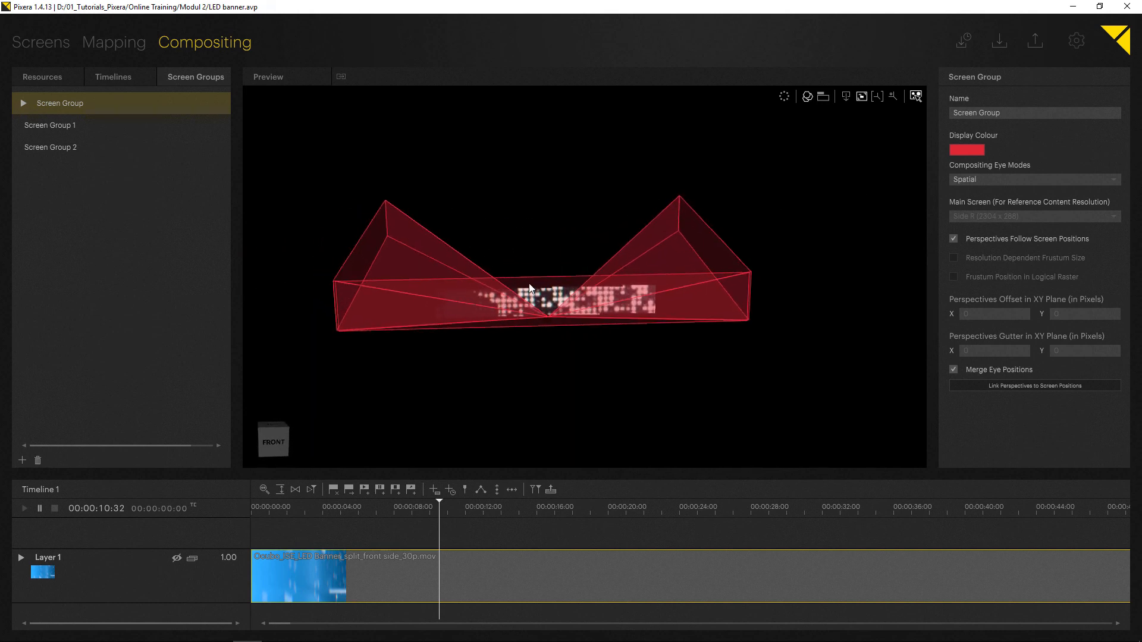
left_click(845, 97)
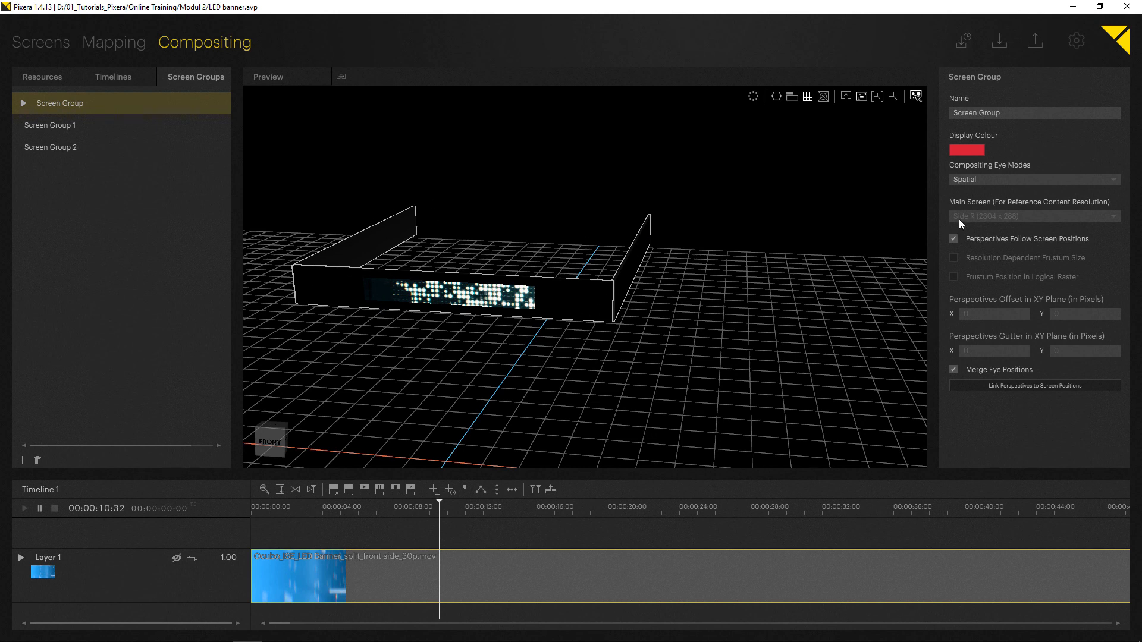
Set the screen group's Compositing Eye Mode to Content Sampling.
left_click(987, 180)
left_click(990, 206)
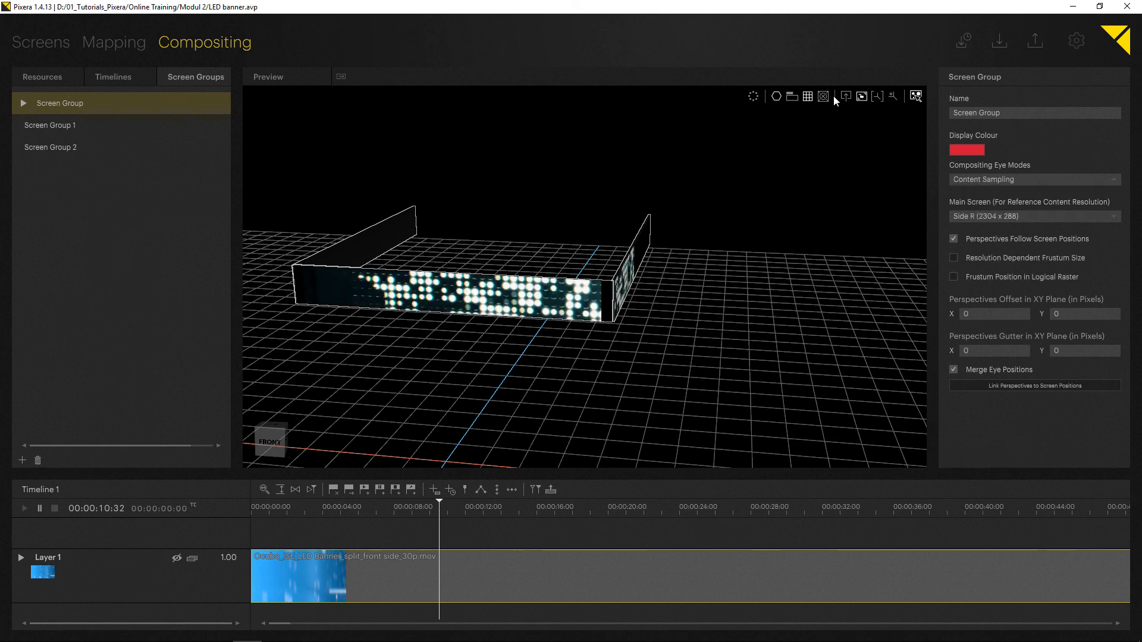
Examine the Content Sampling frusta in the perspectives view and select the banner layer in Layers in Compositing mode.
left_click(845, 97)
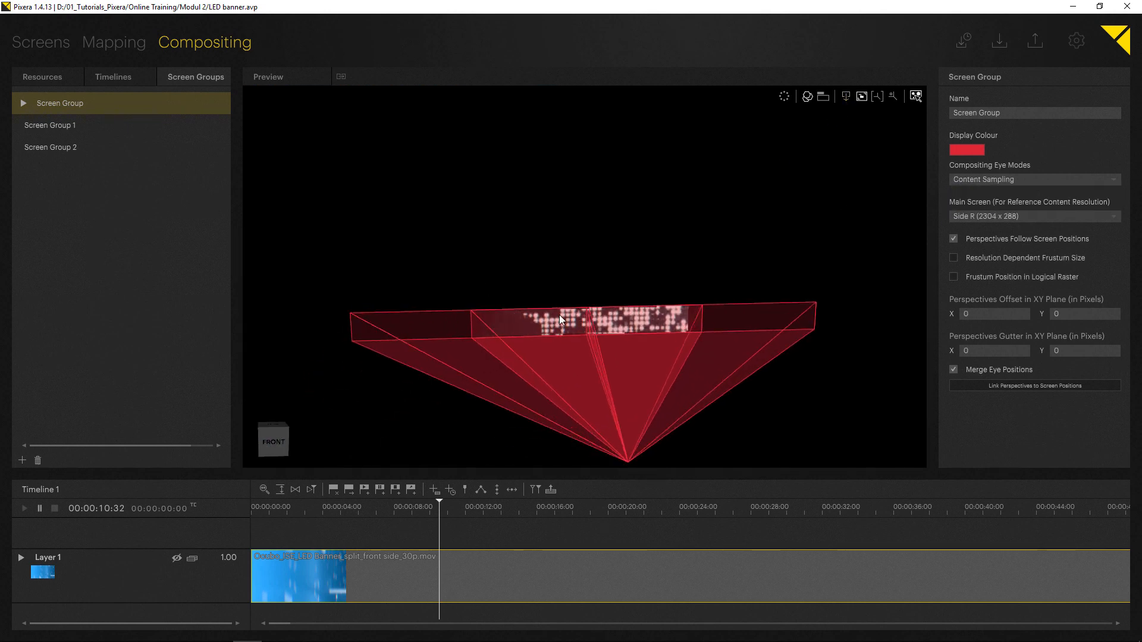
mouse_move(635, 335)
middle_mouse_down()
mouse_move(608, 334)
mouse_move(593, 284)
mouse_move(619, 326)
middle_mouse_up()
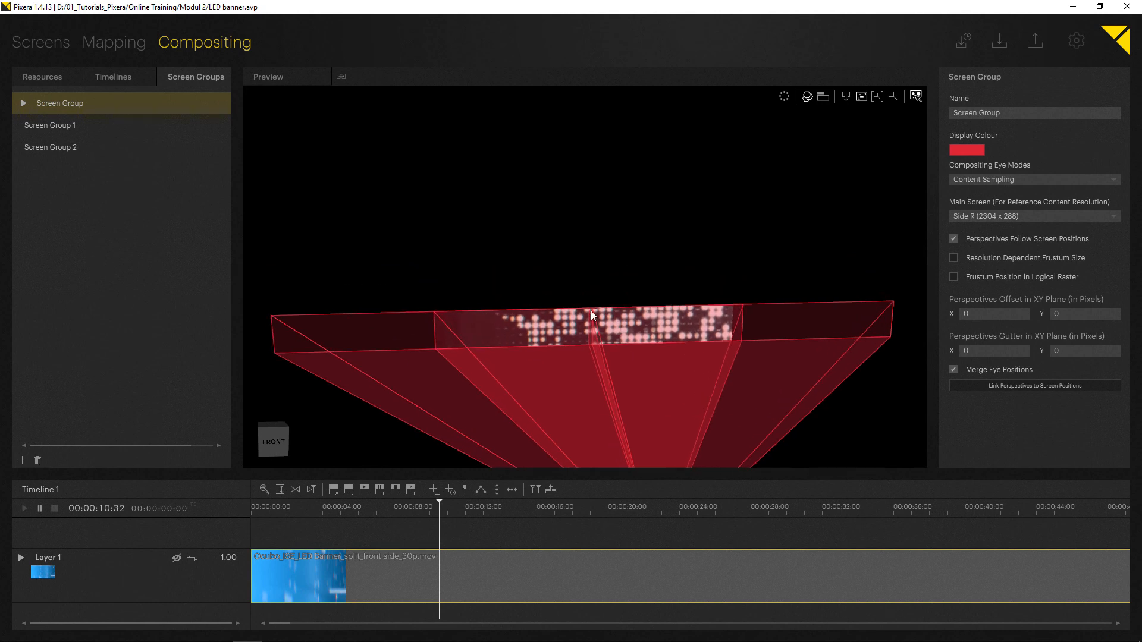
right_click_drag(554, 317, 558, 264)
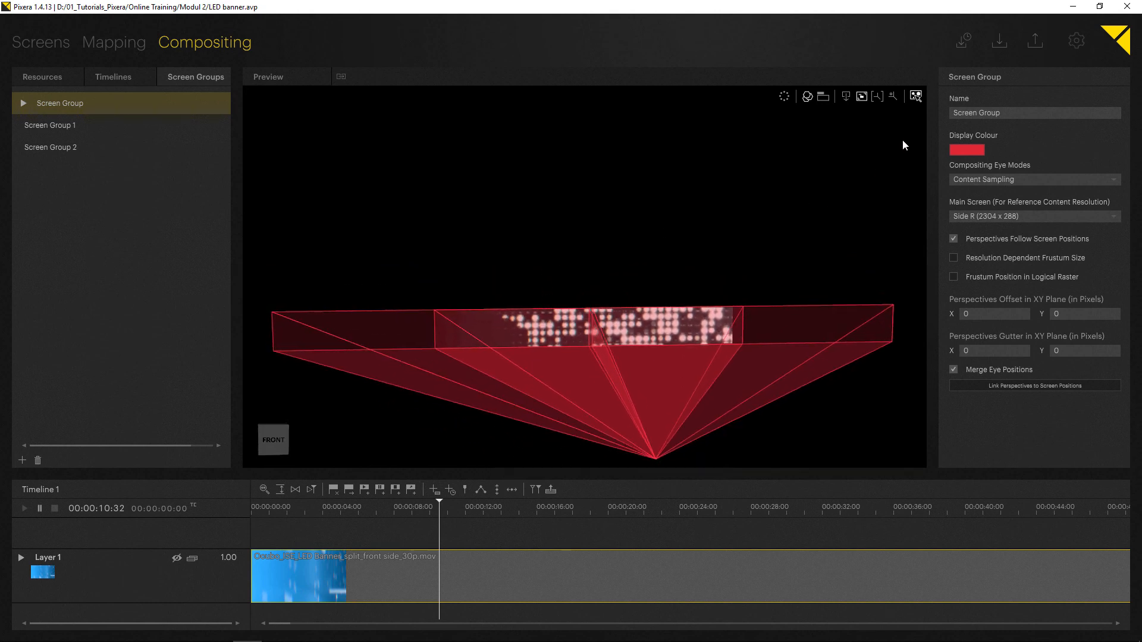
left_click(917, 98)
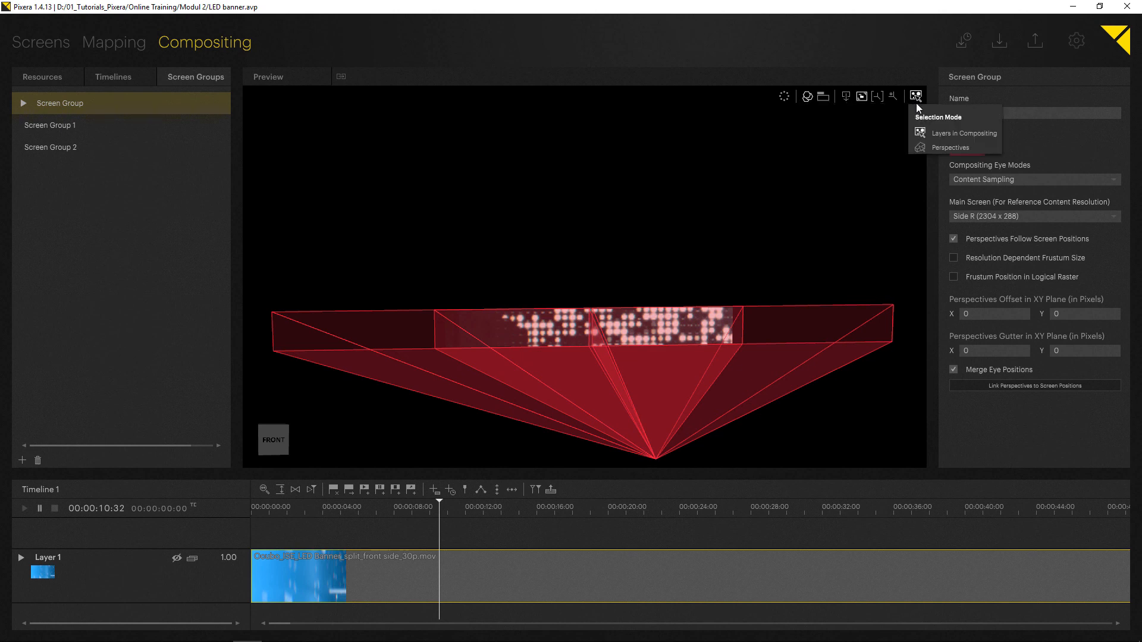
left_click(941, 132)
left_click(655, 324)
left_click_drag(656, 323, 680, 315)
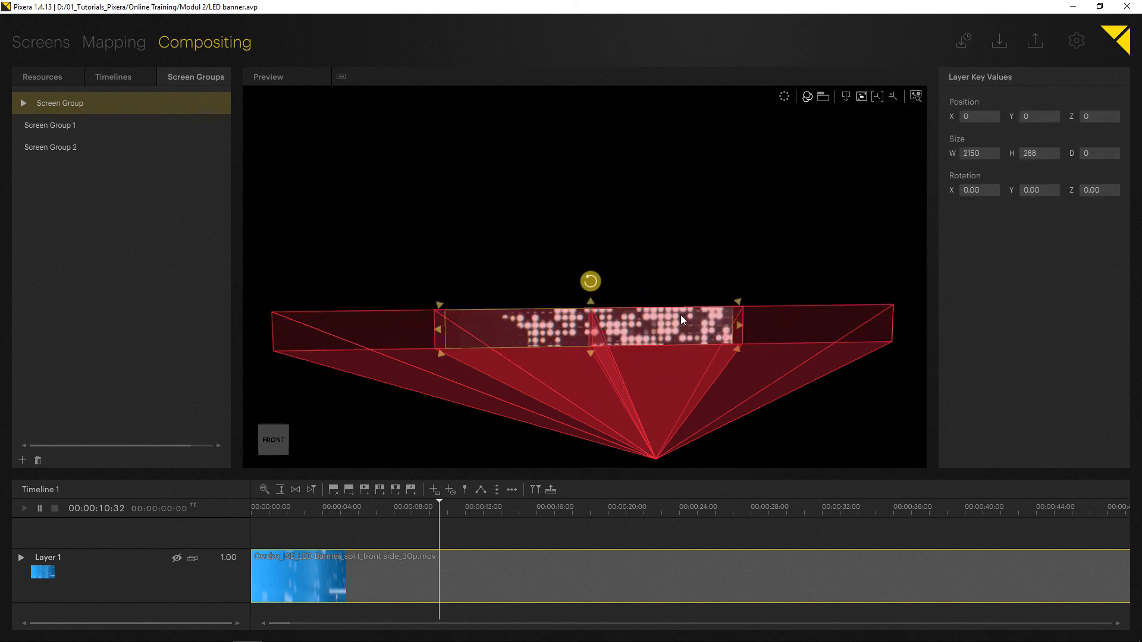
Switch the selection mode to Perspectives and select the perspective for Side L.
left_click(915, 96)
left_click(935, 149)
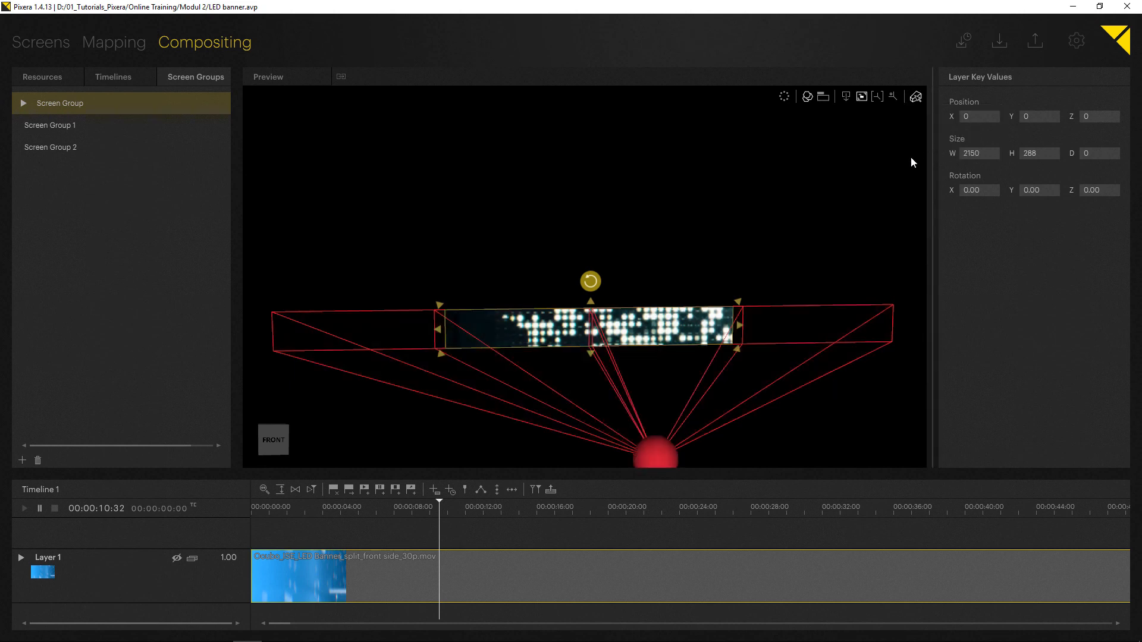
left_click(387, 337)
left_click_drag(429, 326, 331, 327)
middle_click_drag(517, 341, 523, 306)
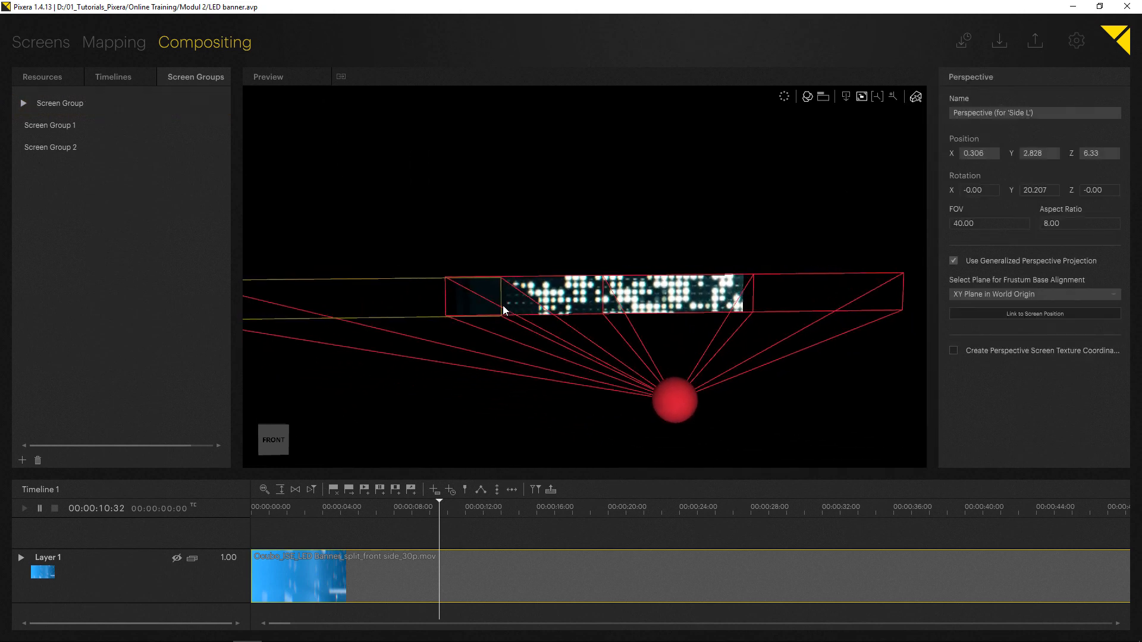
Inspect the Side L and Side R perspectives' frusta around the banner content.
scroll(503, 306, "down", 1)
left_click_drag(421, 306, 355, 307)
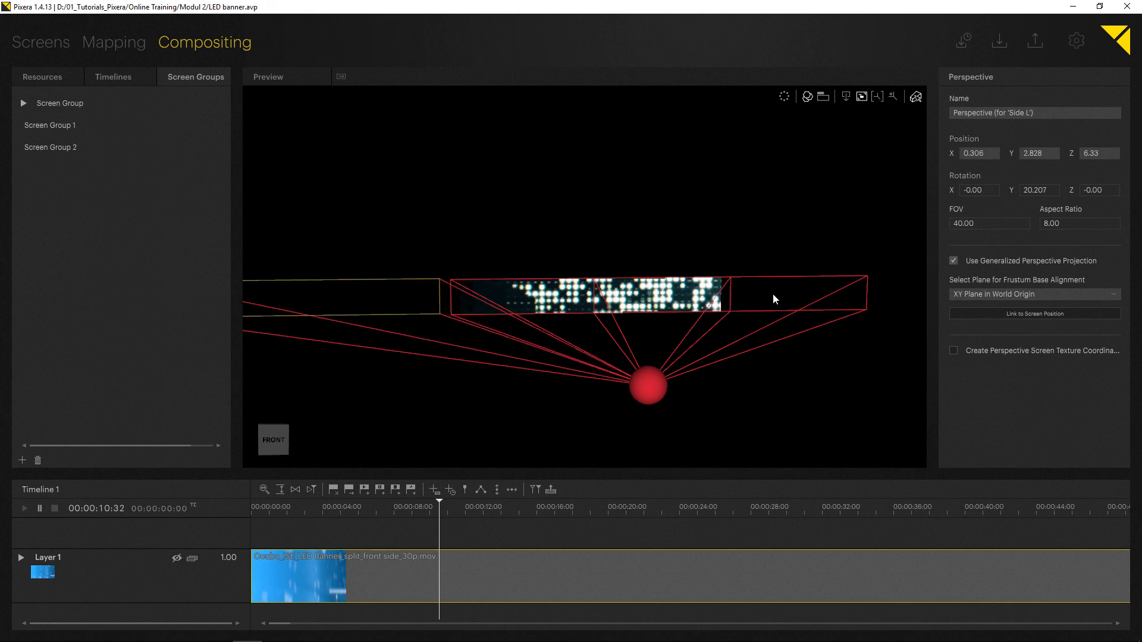
left_click_drag(773, 293, 923, 294)
middle_click_drag(431, 304, 531, 295)
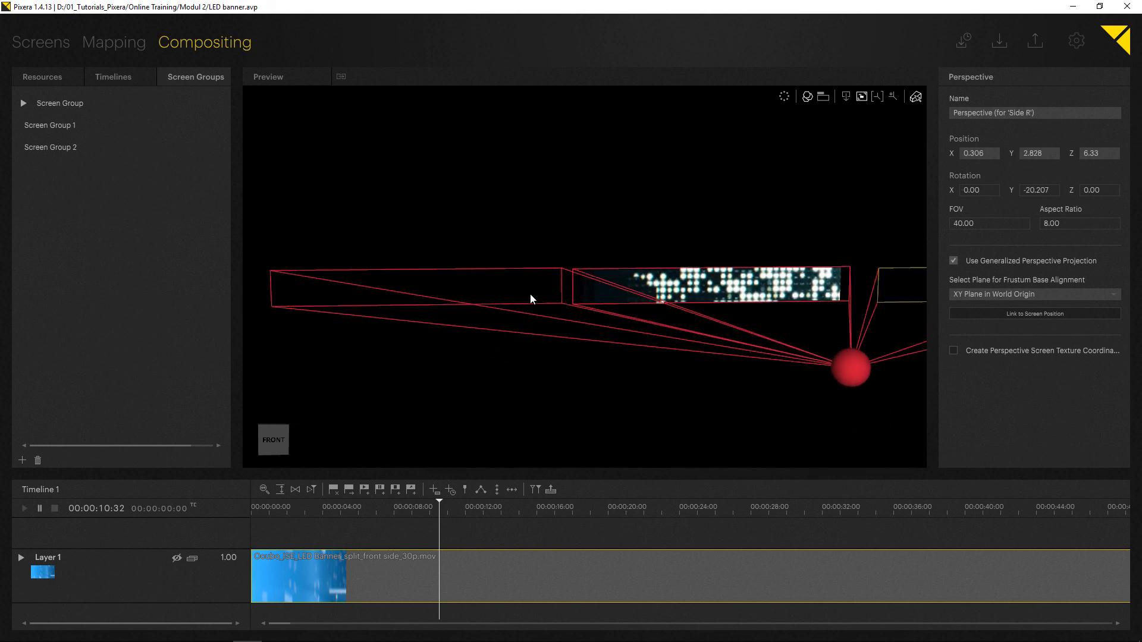
left_click_drag(533, 297, 572, 302)
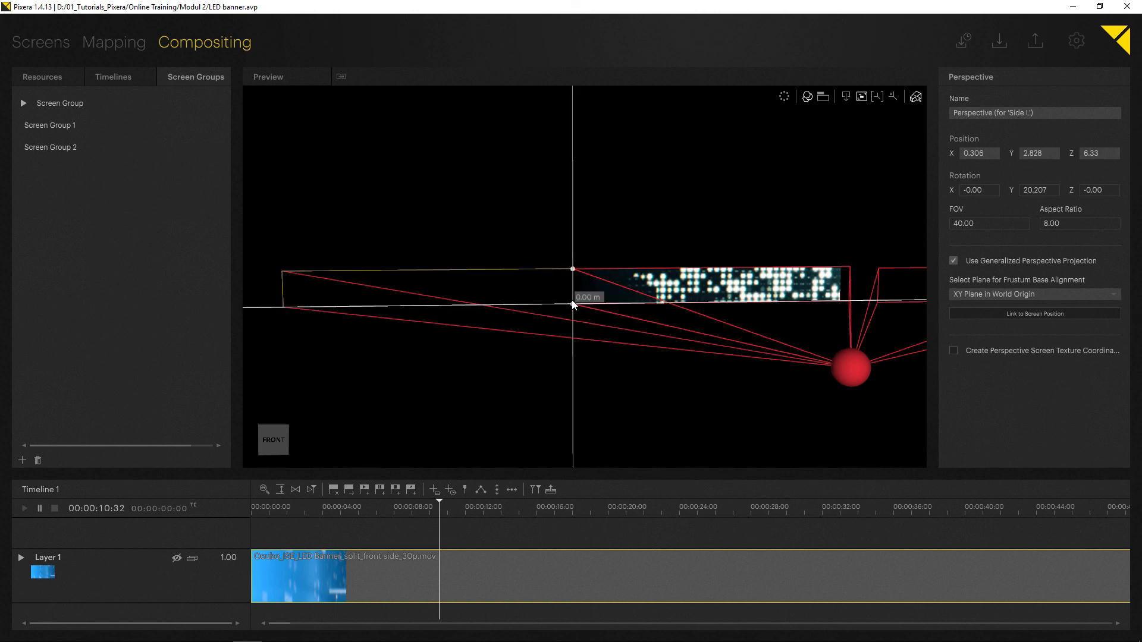
left_click(542, 345)
middle_click_drag(565, 350, 453, 365)
Examine closely where the side perspectives meet the banner content and return to the screen view.
scroll(444, 311, "up", 5)
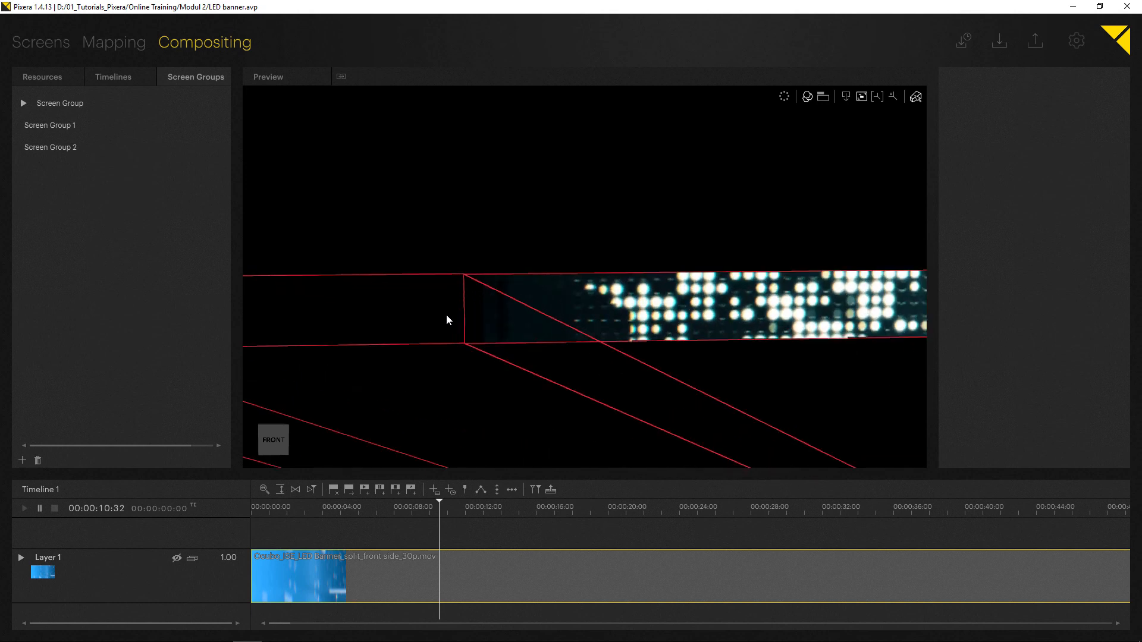
left_click_drag(452, 325, 454, 327)
middle_click_drag(481, 366, 307, 359)
middle_click_drag(635, 331, 423, 357)
right_click_drag(607, 361, 600, 293)
left_click_drag(686, 355, 632, 344)
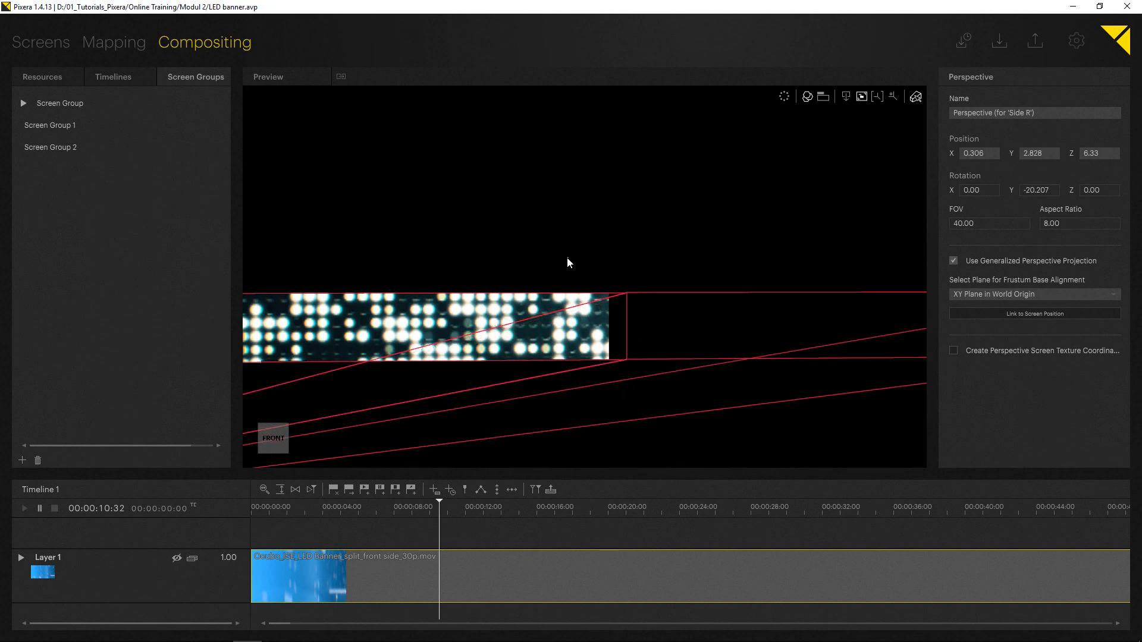
left_click(562, 258)
scroll(451, 274, "down", 4)
right_click_drag(451, 274, 517, 335)
left_click(845, 100)
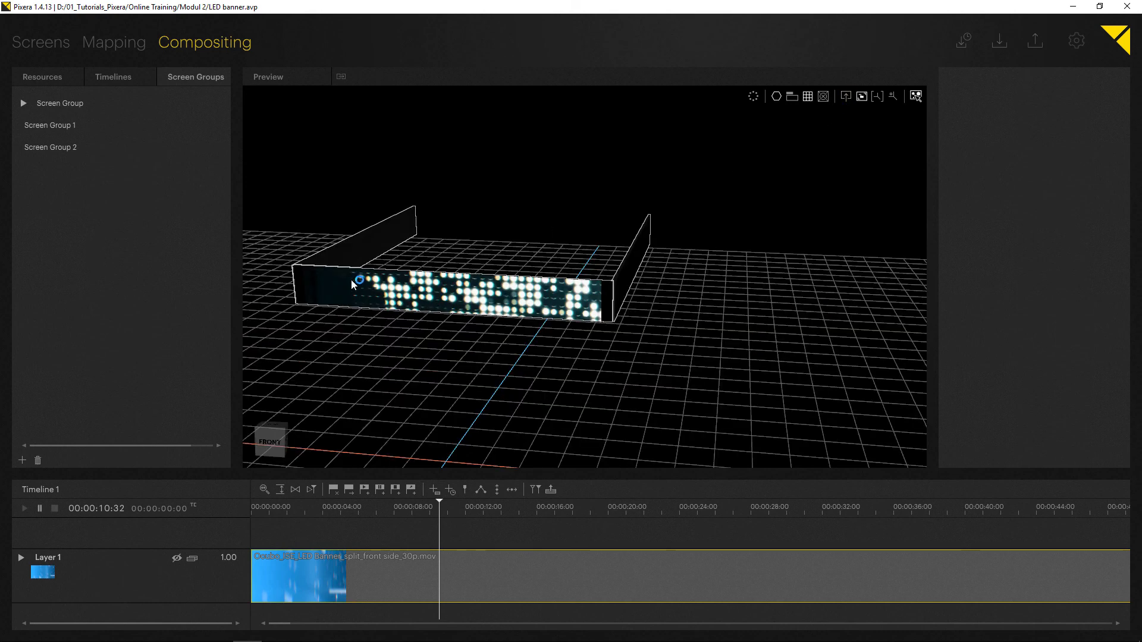
Try to move the Middle perspective in the perspectives view, and undo the move.
right_click_drag(351, 280, 440, 288)
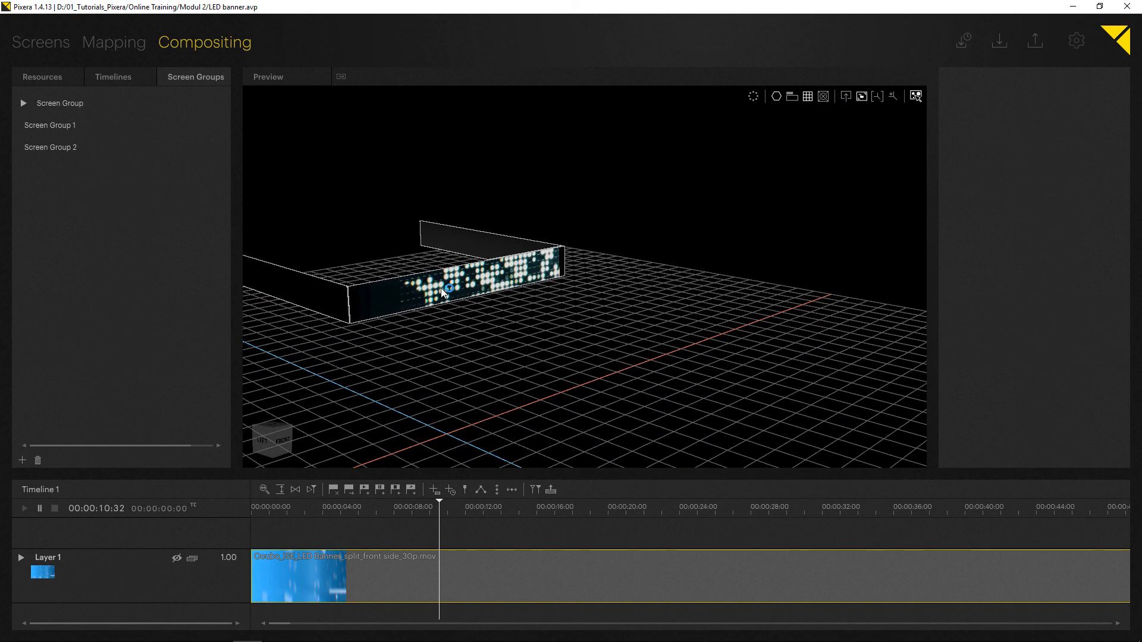
left_click_drag(444, 289, 495, 275)
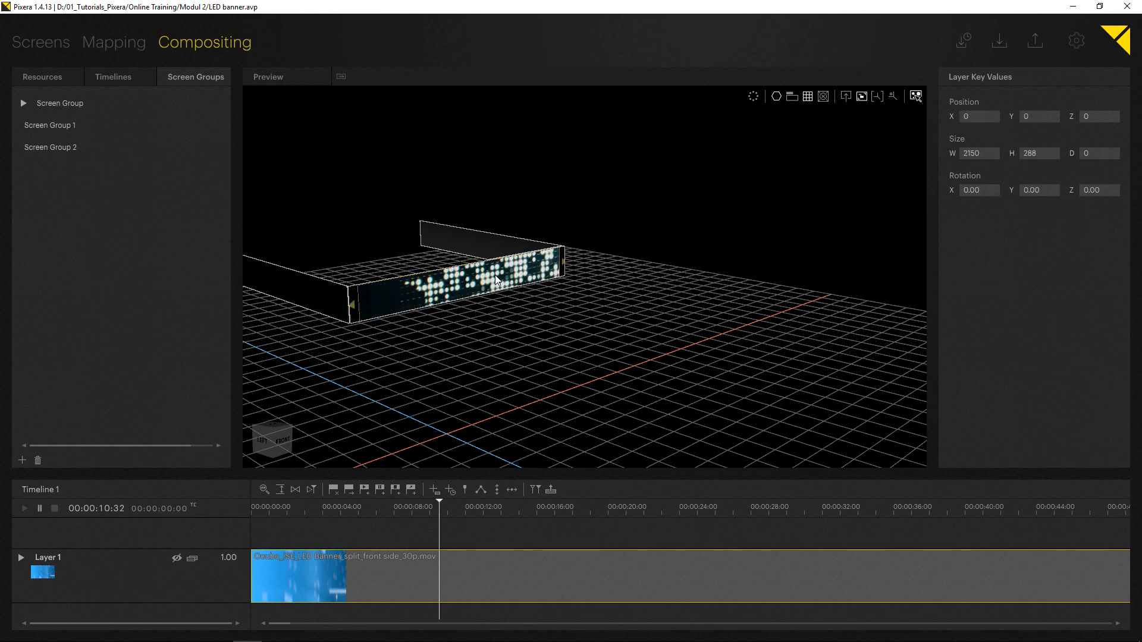
left_click(846, 96)
scroll(532, 247, "down", 6)
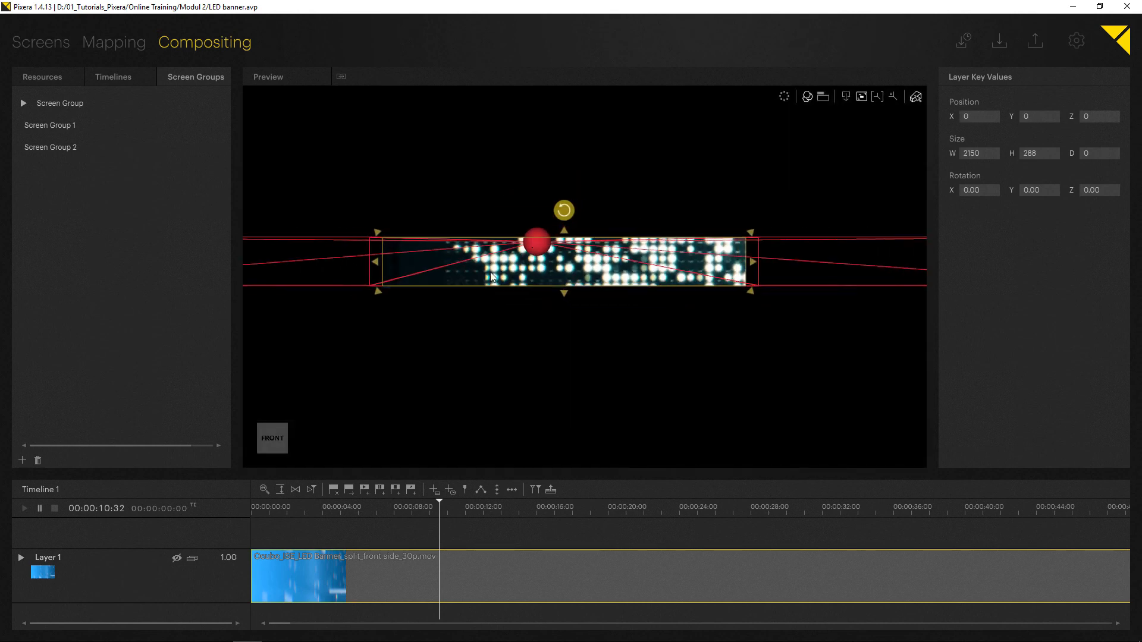
left_click_drag(577, 299, 535, 296)
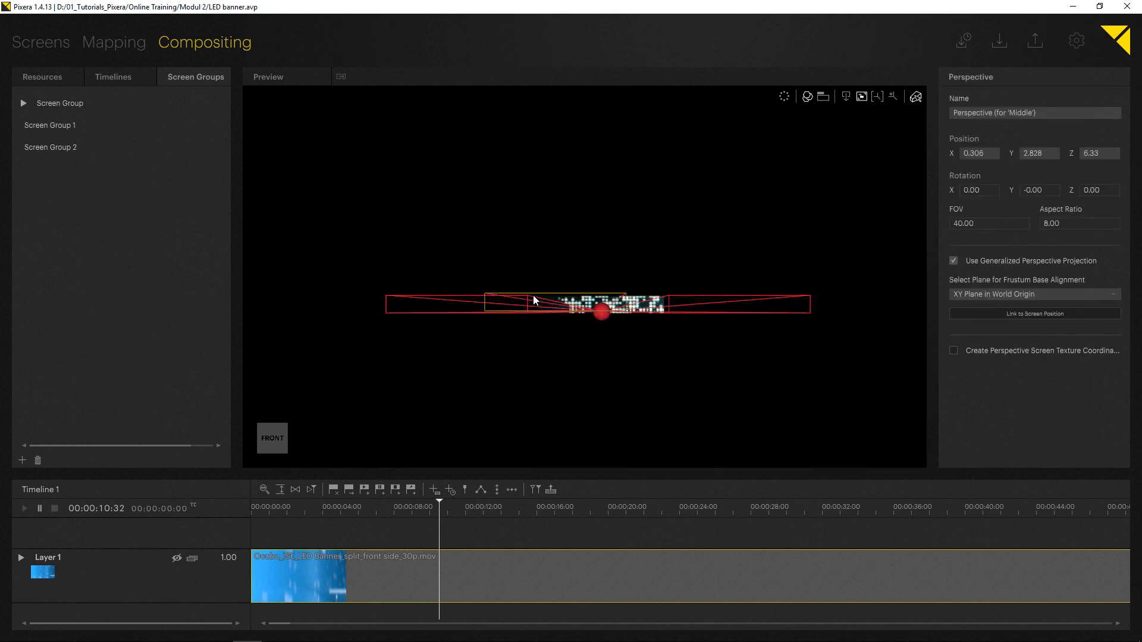
key("ctrl+z")
left_click(588, 243)
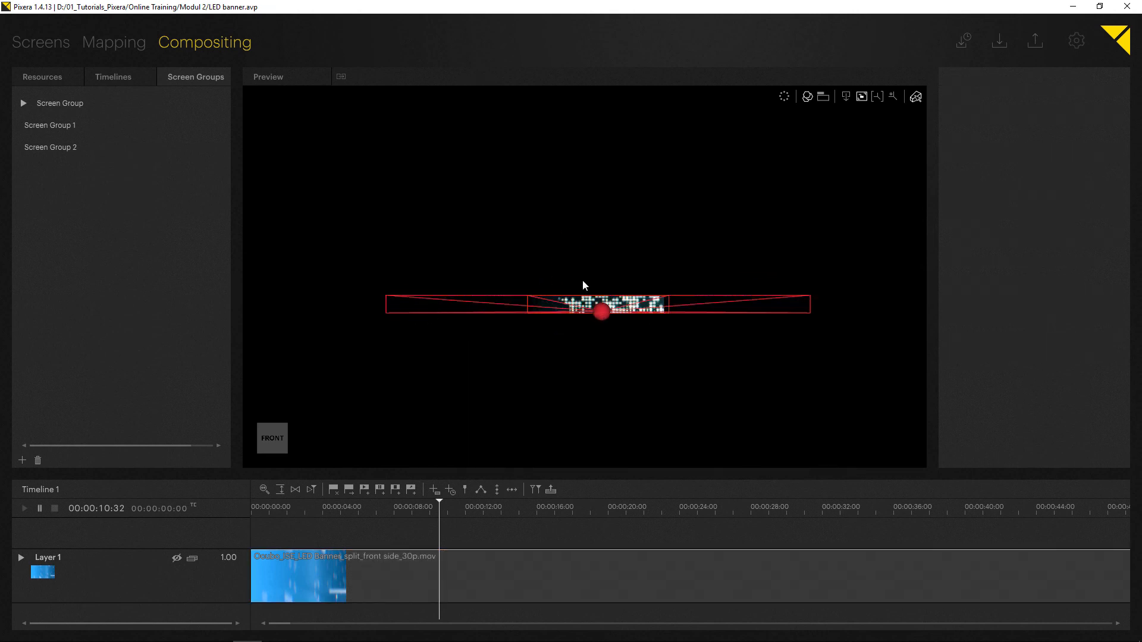
Switch selection to Layers in Compositing and move the banner layer to the left at X -2304 with width 2304.
left_click(915, 98)
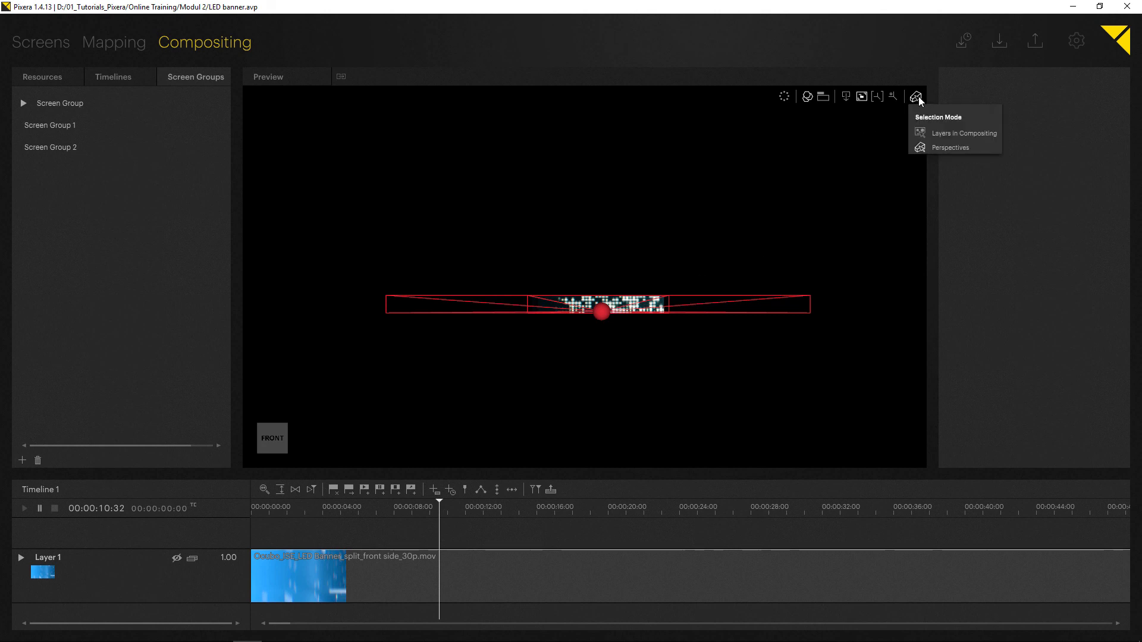
left_click(961, 132)
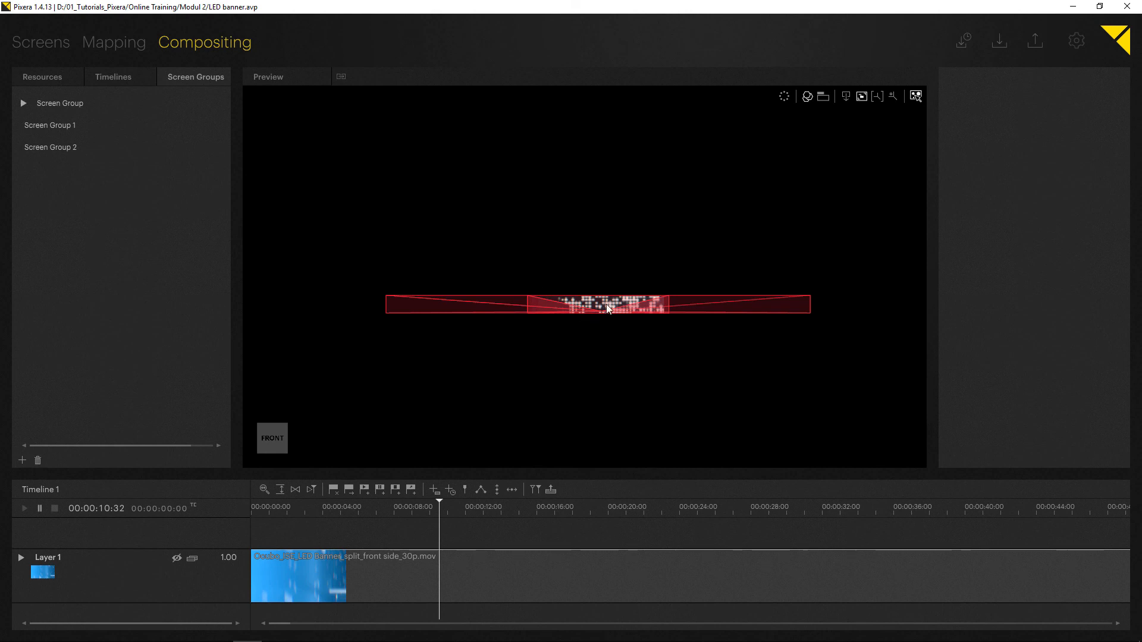
left_click_drag(605, 305, 395, 314)
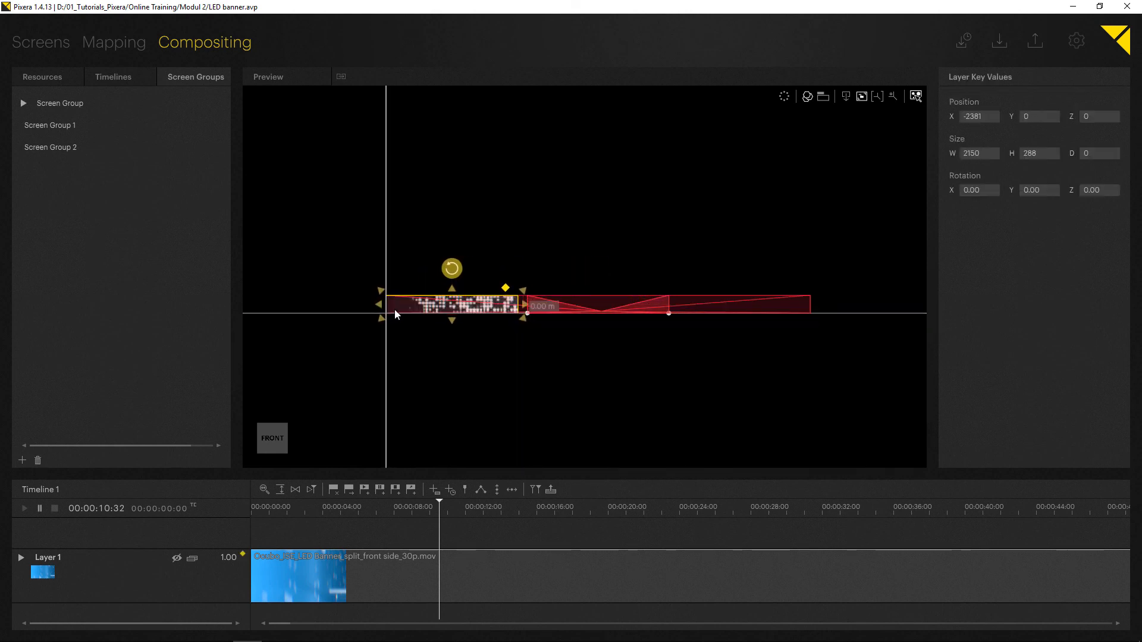
scroll(435, 307, "up", 2)
left_click_drag(580, 307, 595, 311)
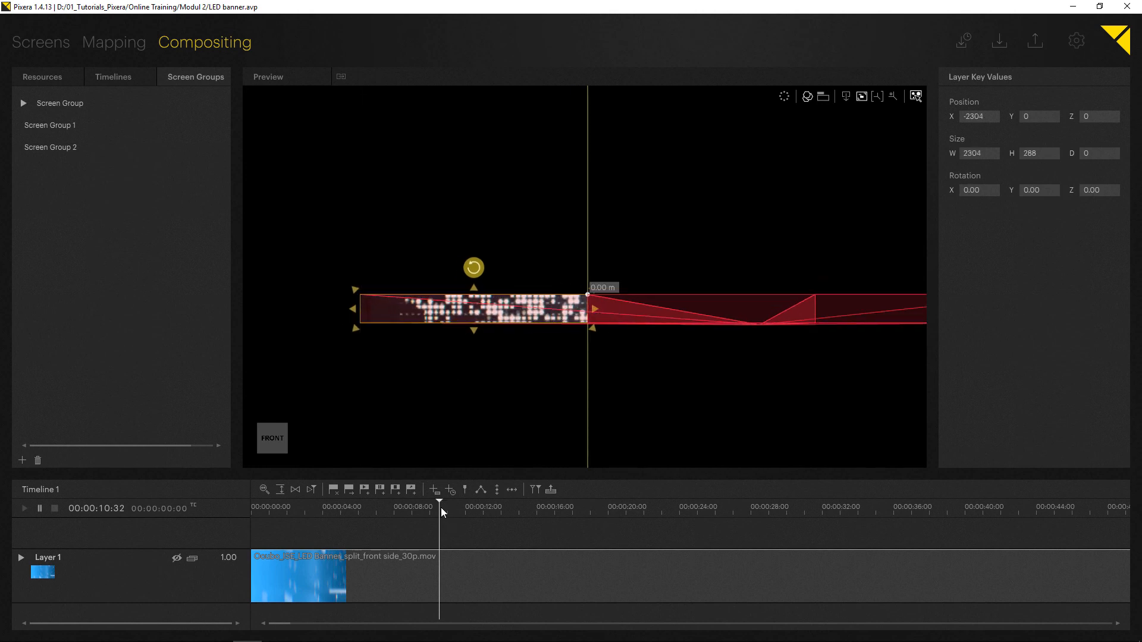
At 00:00:18:02, move the banner layer to the right at X 2304, Y 2 to set a second keyframe.
left_click_drag(441, 508, 573, 516)
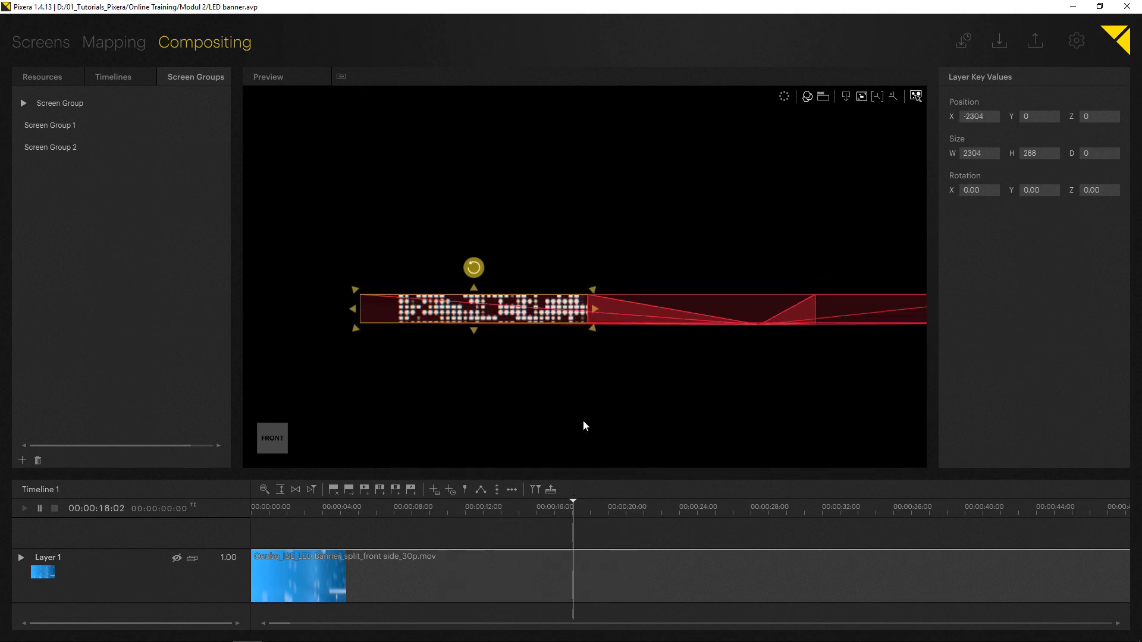
middle_click_drag(583, 425, 315, 362)
left_click_drag(302, 313, 758, 315)
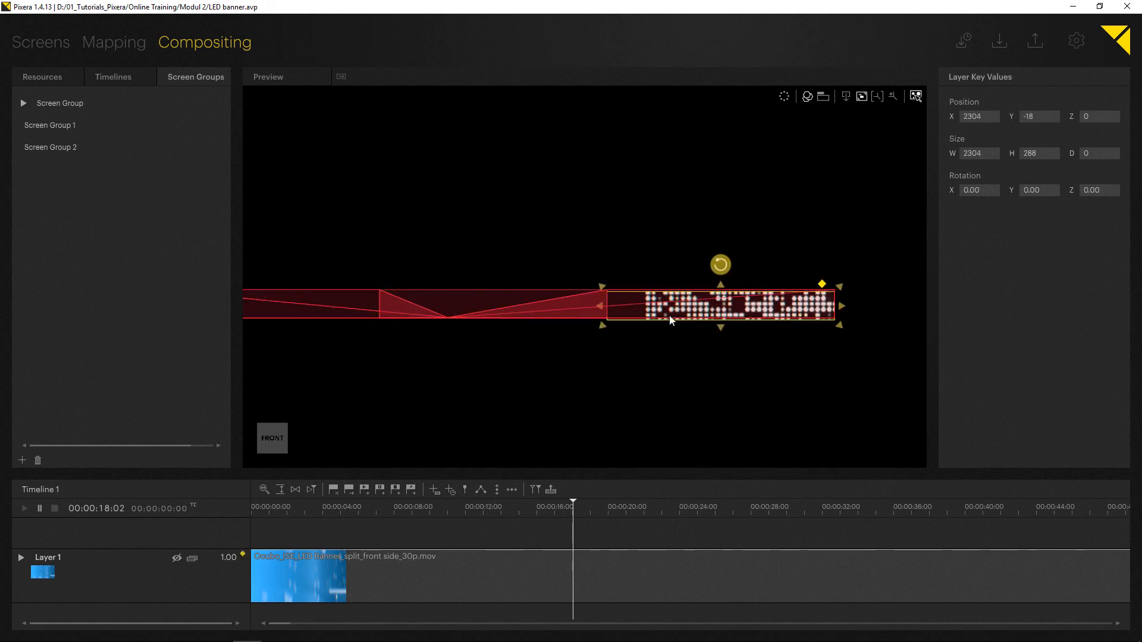
left_click_drag(618, 316, 619, 311)
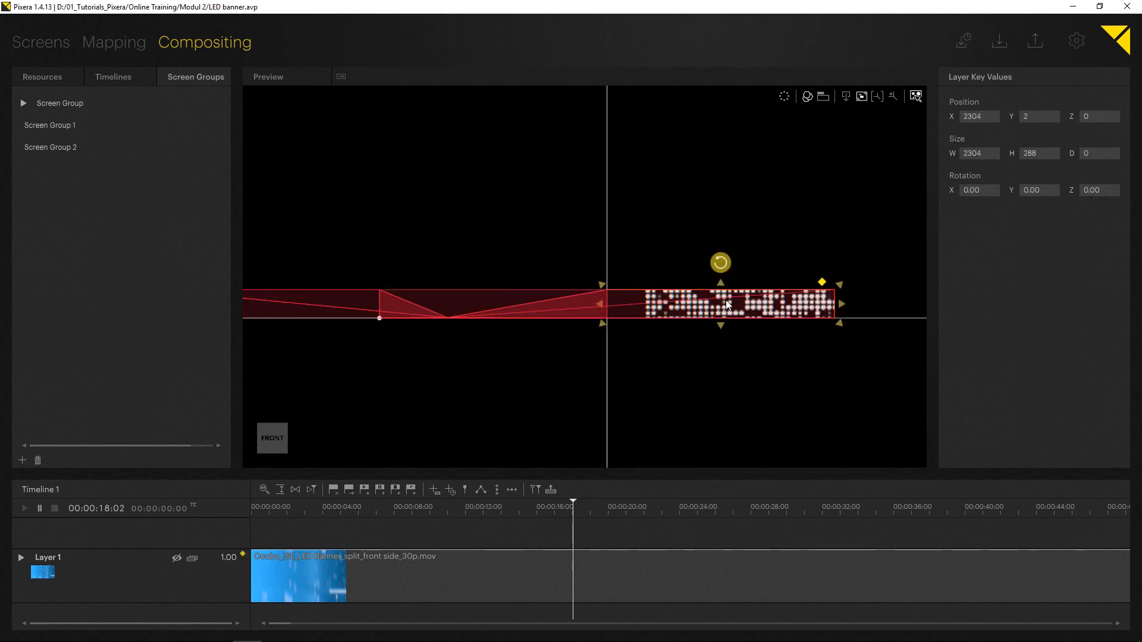
Play back the banner layer's movement across the screens in the 3D screen view.
left_click_drag(569, 510, 418, 502)
left_click(846, 95)
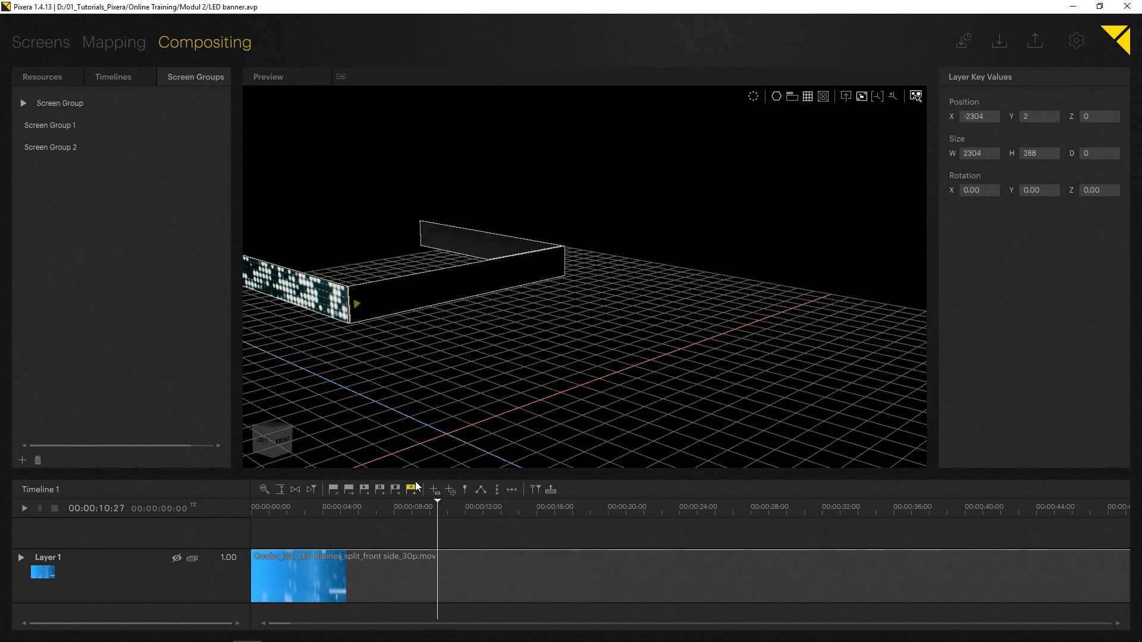
scroll(480, 353, "down", 1)
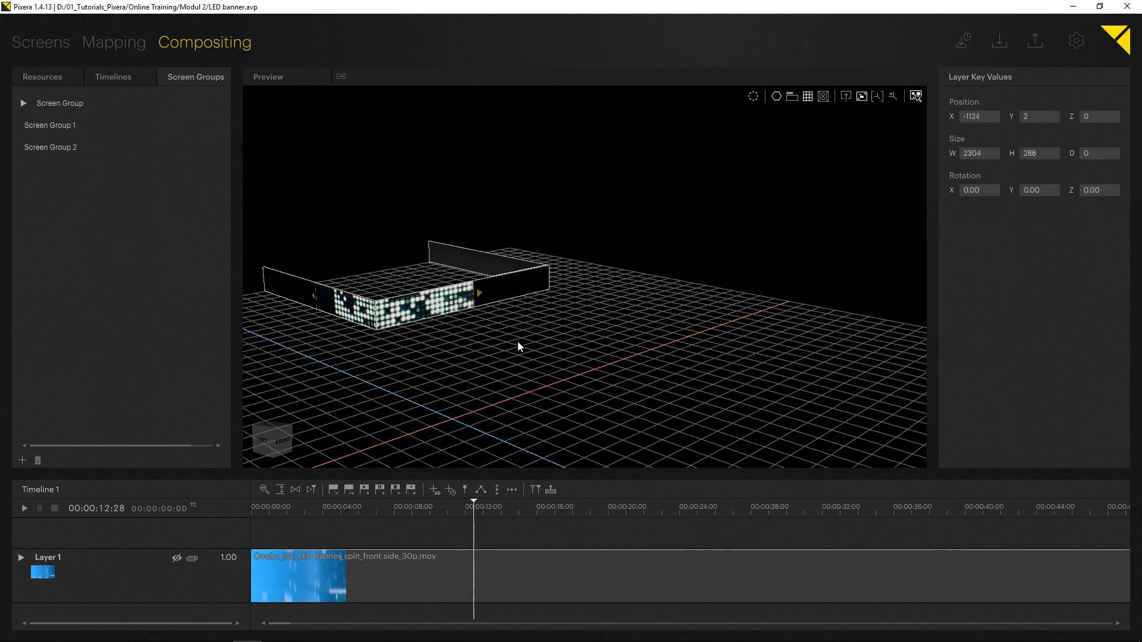
middle_click_drag(518, 343, 312, 363)
middle_click_drag(535, 325, 256, 342)
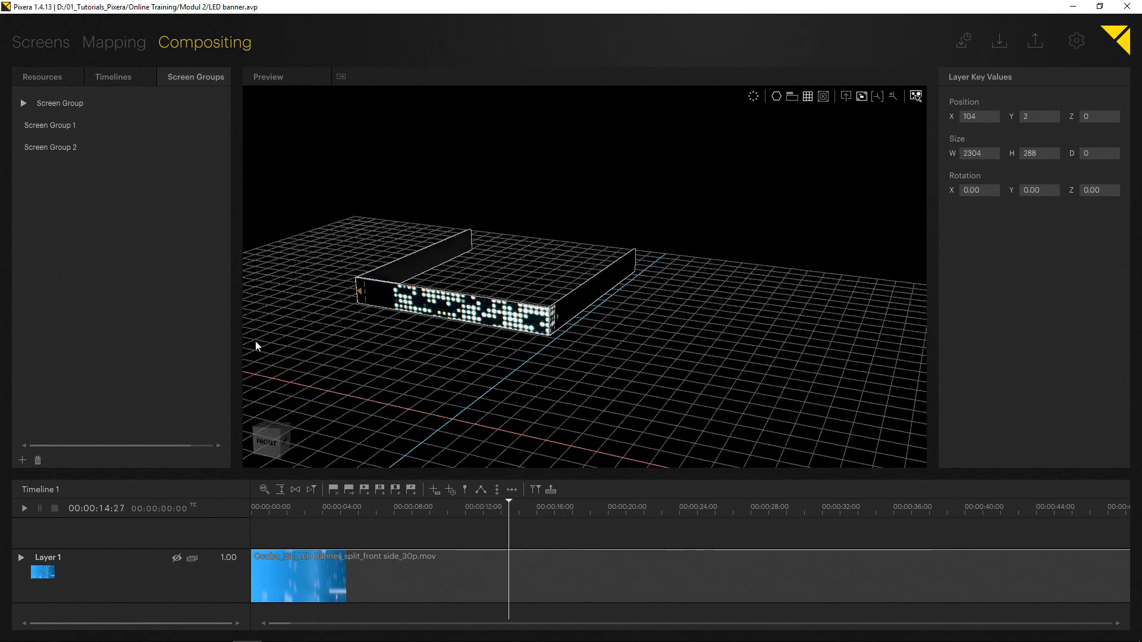
middle_click_drag(517, 372, 527, 329)
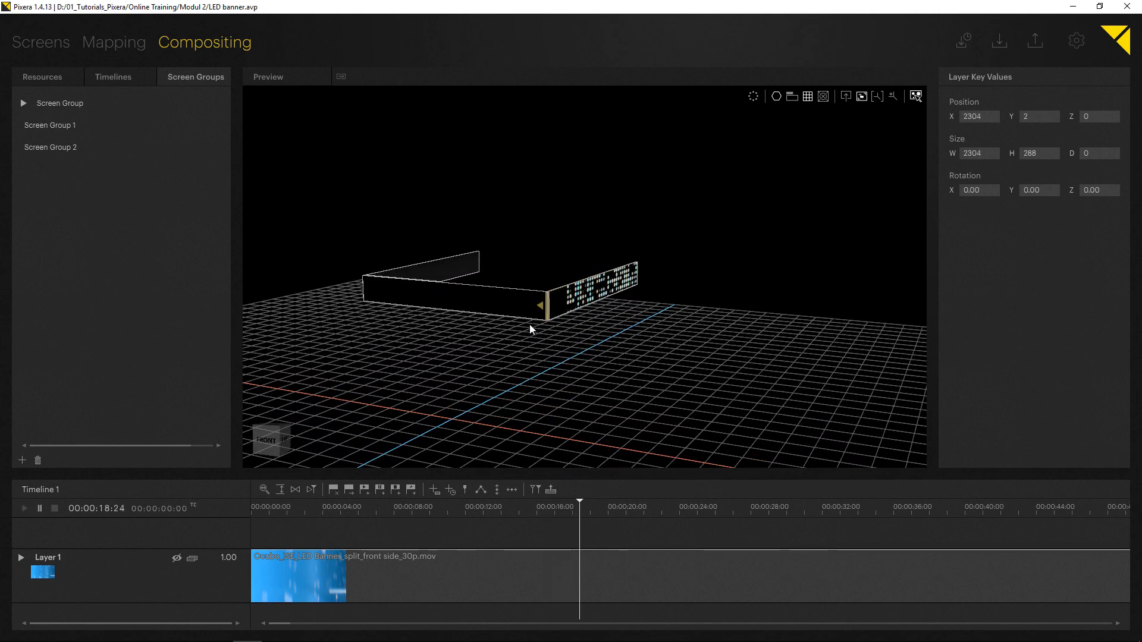